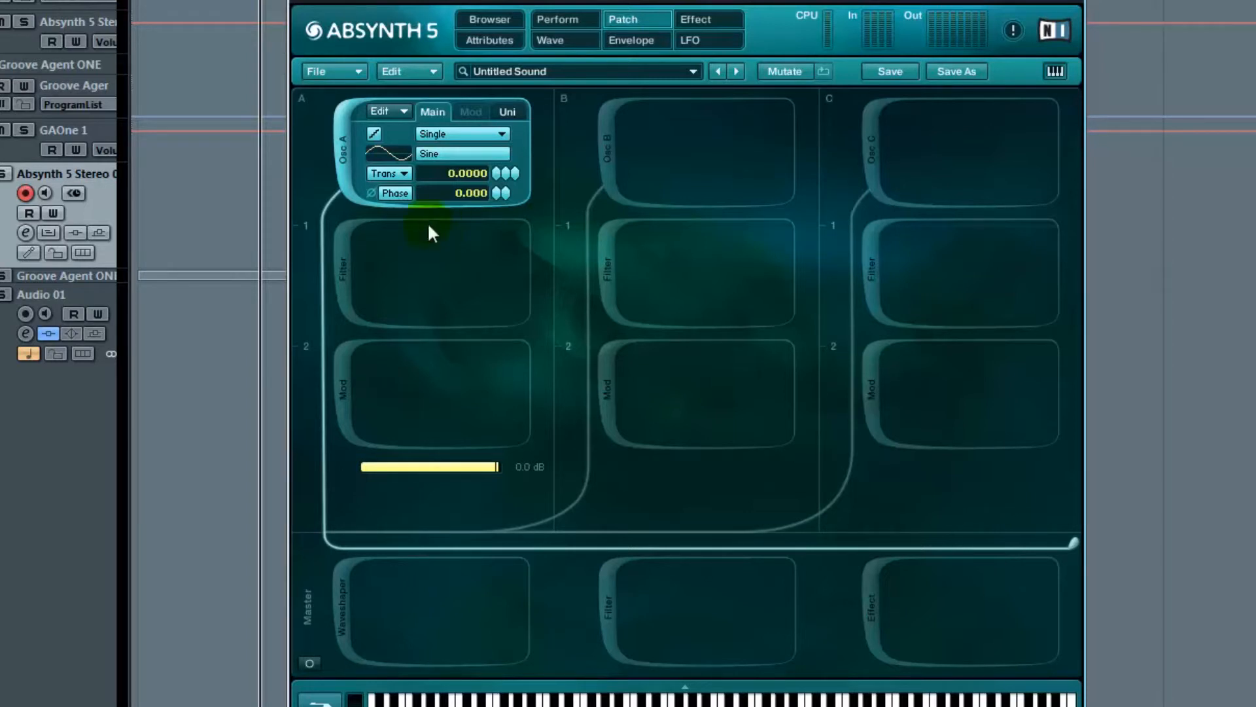
Switch Osc A to FM mode and lower its FM index to 0.
left_click(489, 133)
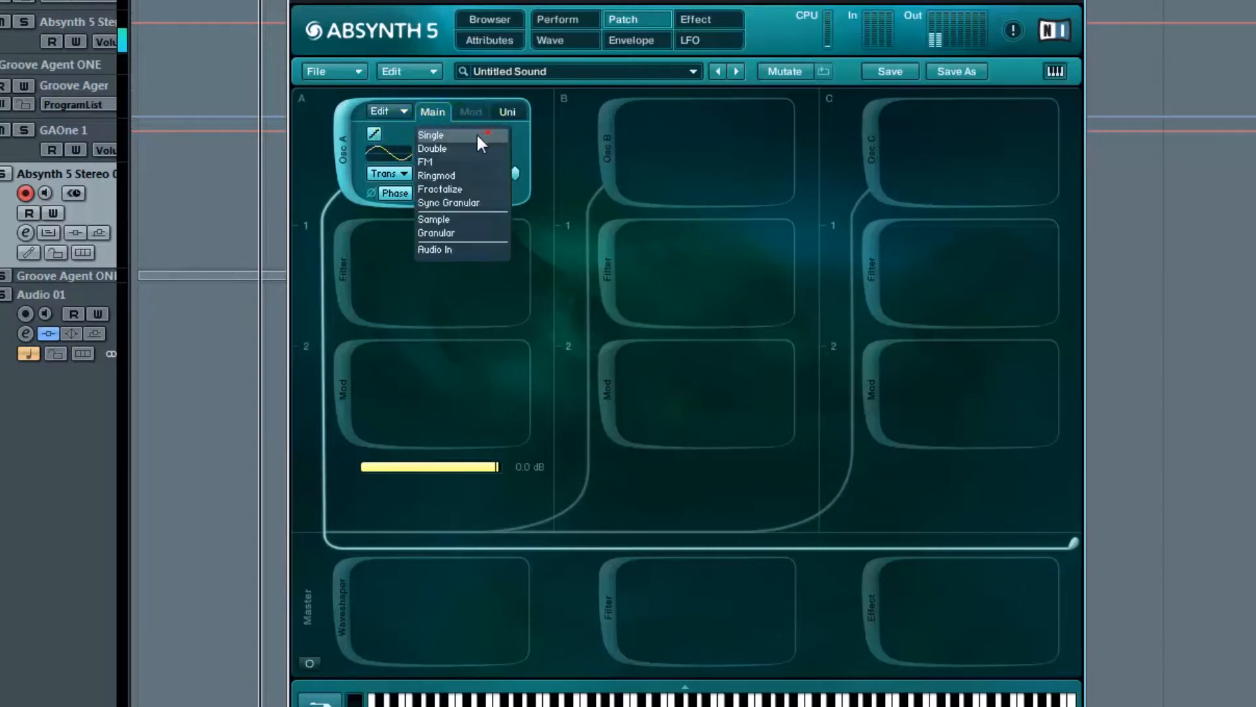
left_click(455, 162)
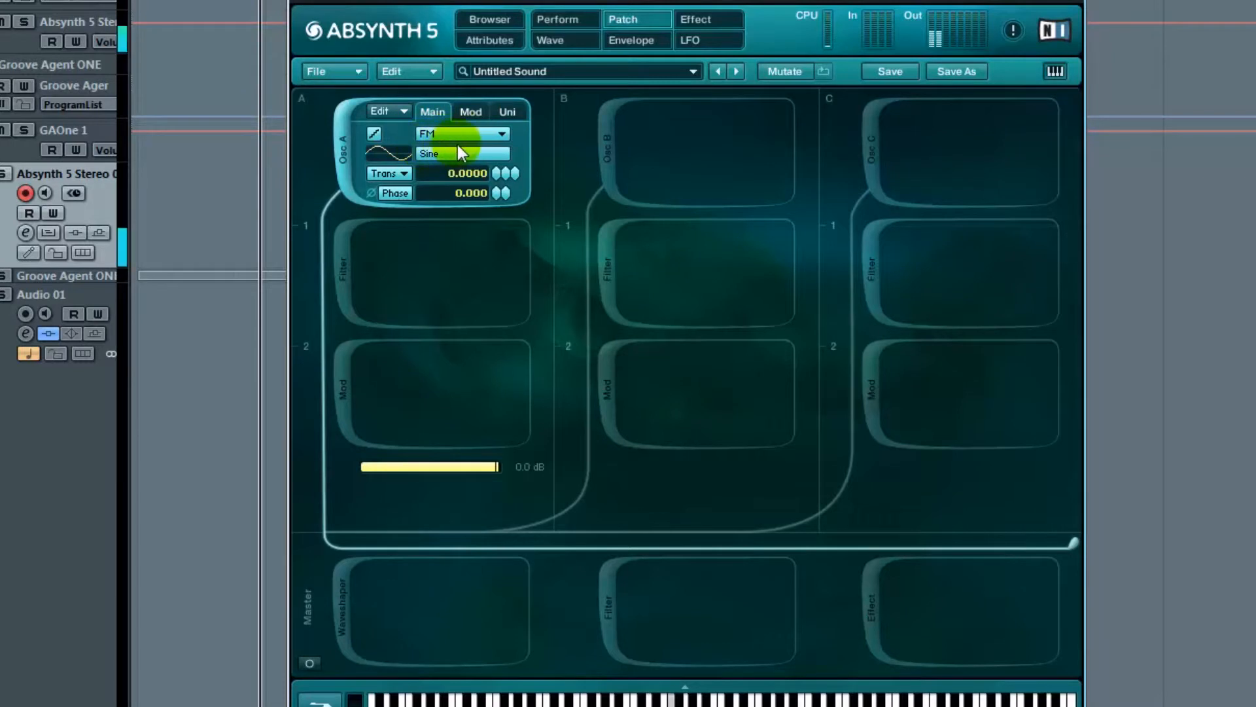
left_click(468, 111)
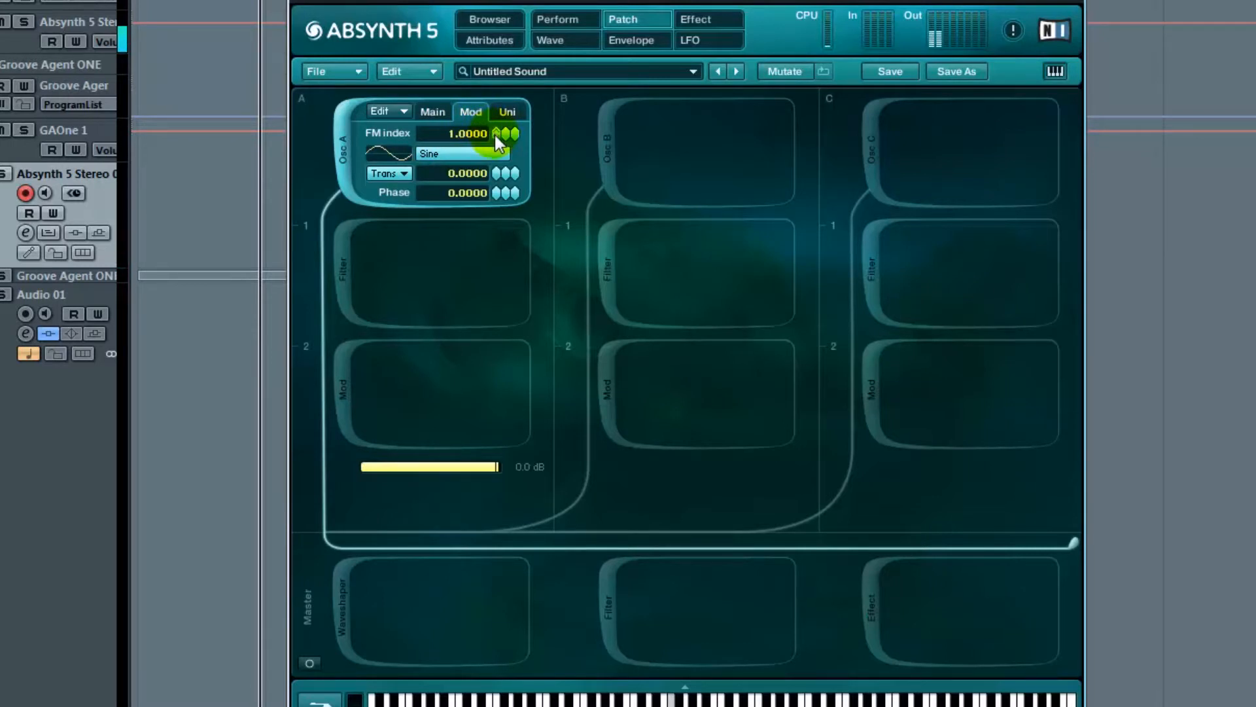
mouse_move(494, 130)
left_mouse_down()
mouse_move(485, 44)
mouse_move(500, 138)
left_mouse_up()
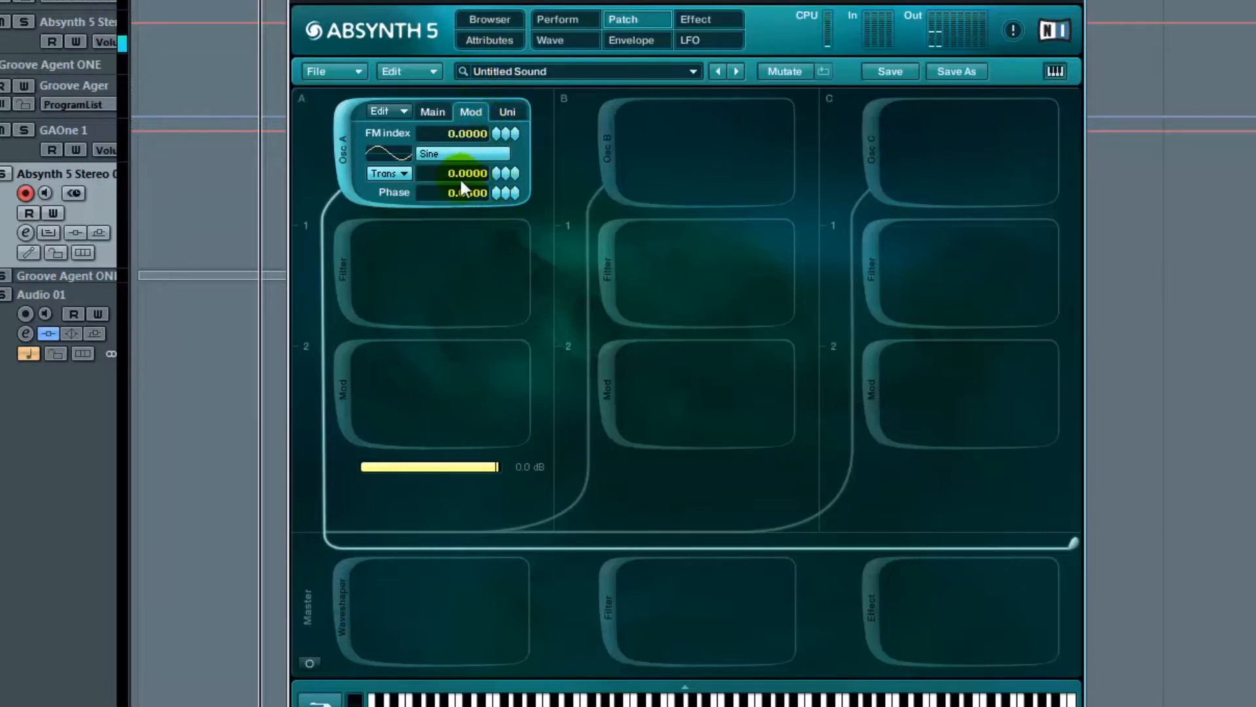
Switch the Osc A modulator's frequency mode to Ratio and set the ratio to 3.02.
left_click(377, 171)
left_click(381, 190)
double_click(452, 173)
type("3.02")
key("Return")
Sweep Osc A's FM index up to audition the modulation, and bring it back to 0.
left_click(498, 134)
left_click_drag(503, 130, 492, 93)
left_click_drag(501, 155, 513, 242)
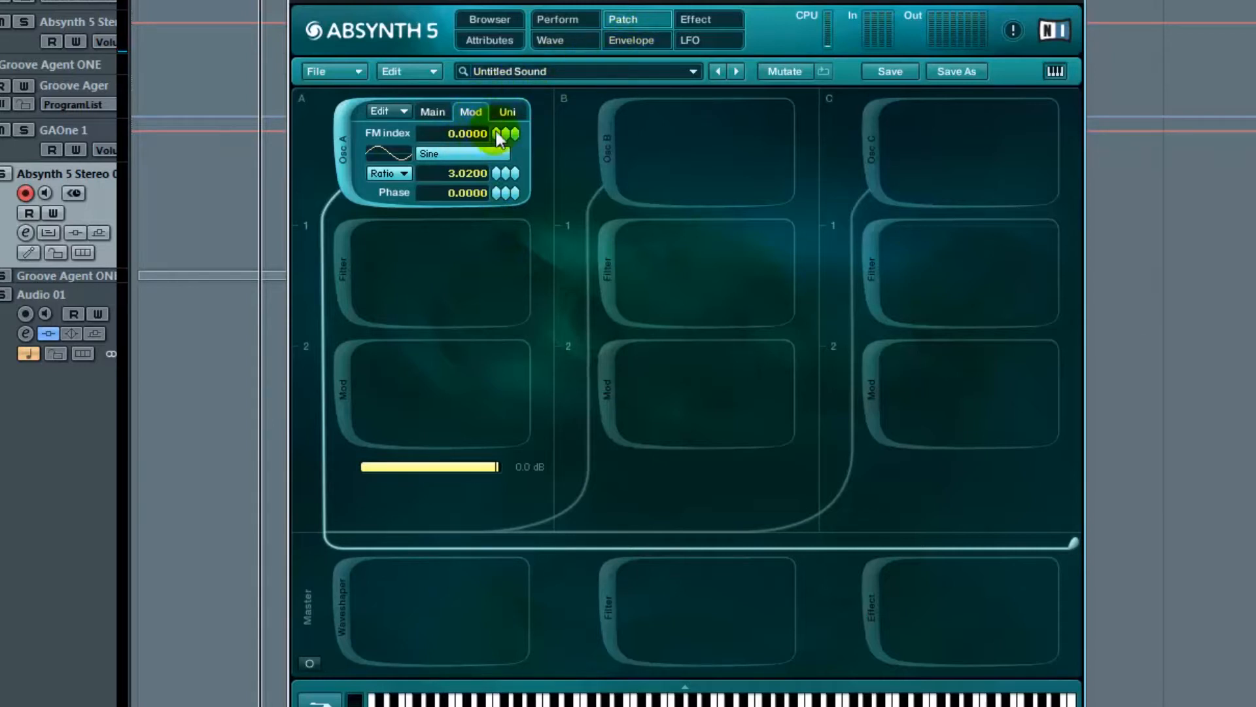
Set the Osc A modulator's frequency ratio to 0.2.
double_click(457, 172)
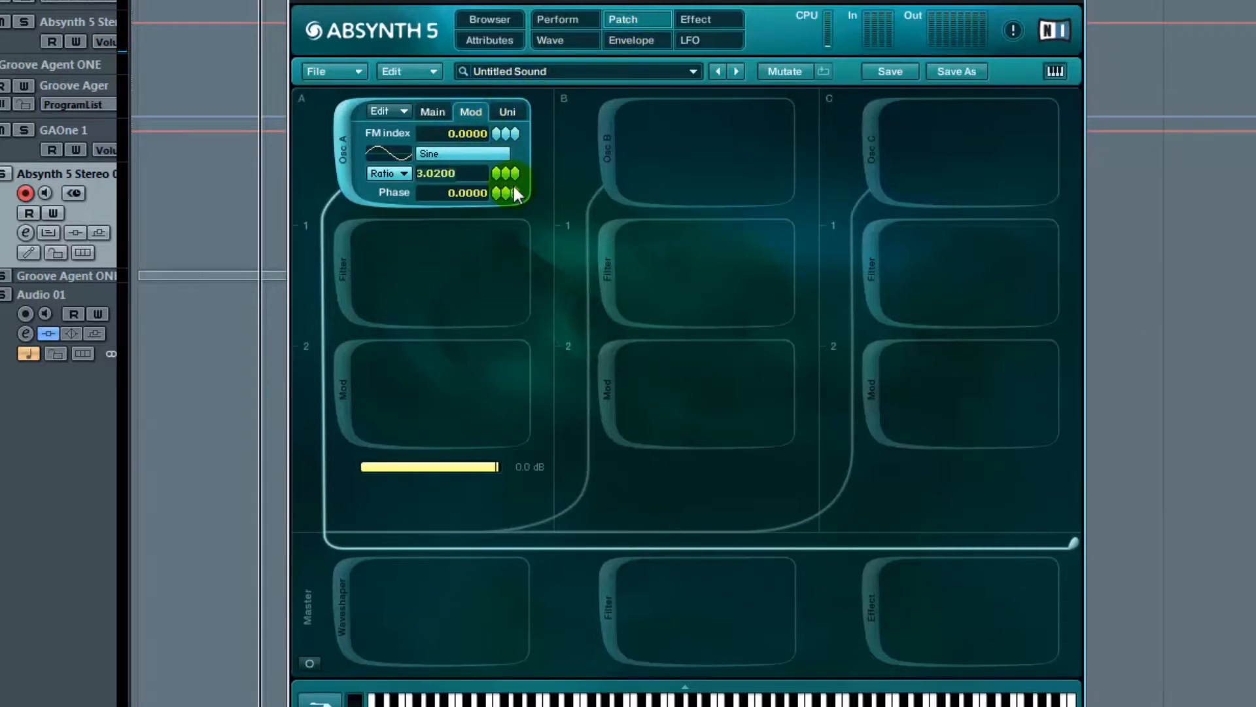
key("BackSpace")
type("0.2")
key("Return")
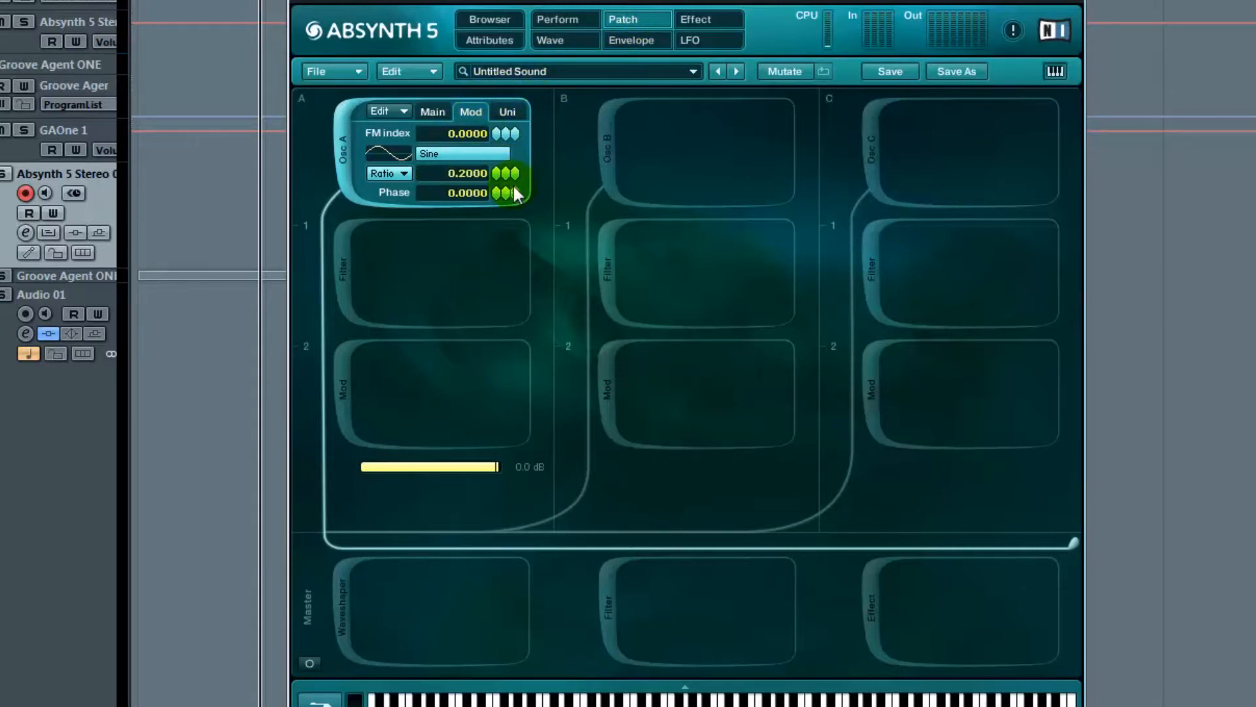
Set the Osc A modulator's frequency ratio to 0.5.
double_click(466, 173)
key("BackSpace")
type("0.5")
key("Return")
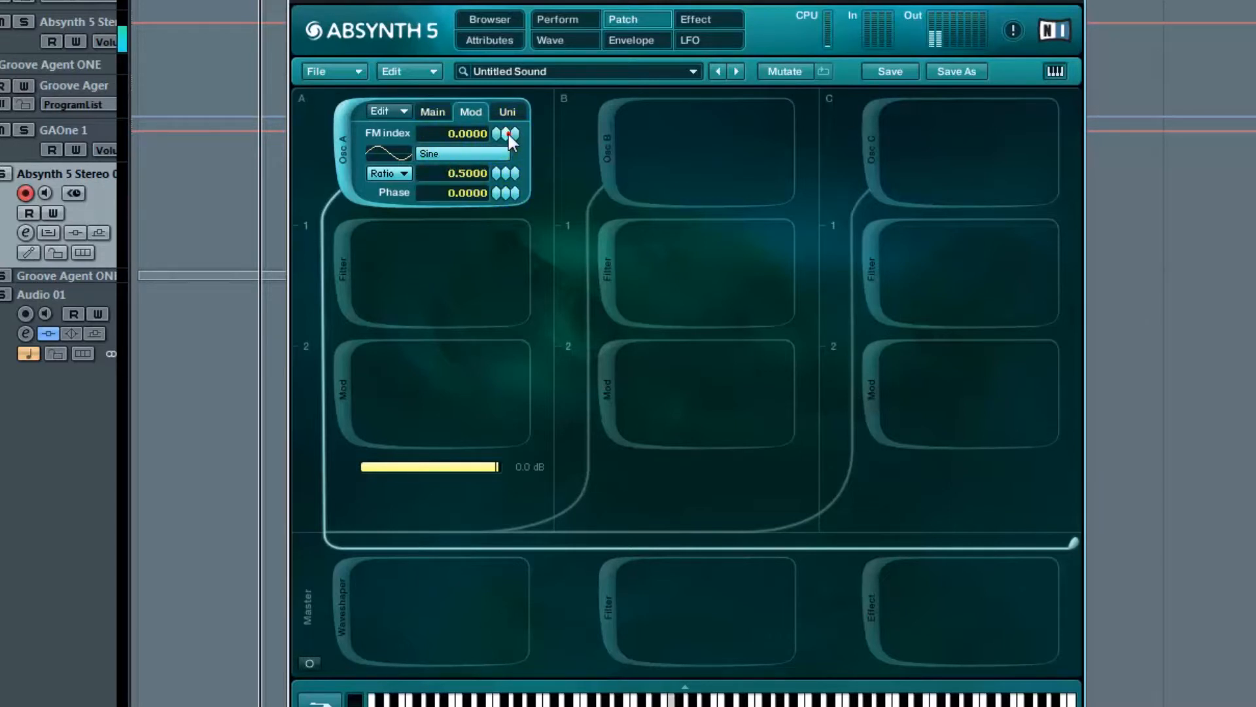
Sweep Osc A's FM index up and down repeatedly at the 0.5 ratio, ending at 0.
left_click_drag(508, 135, 500, 81)
left_click_drag(506, 133, 502, 387)
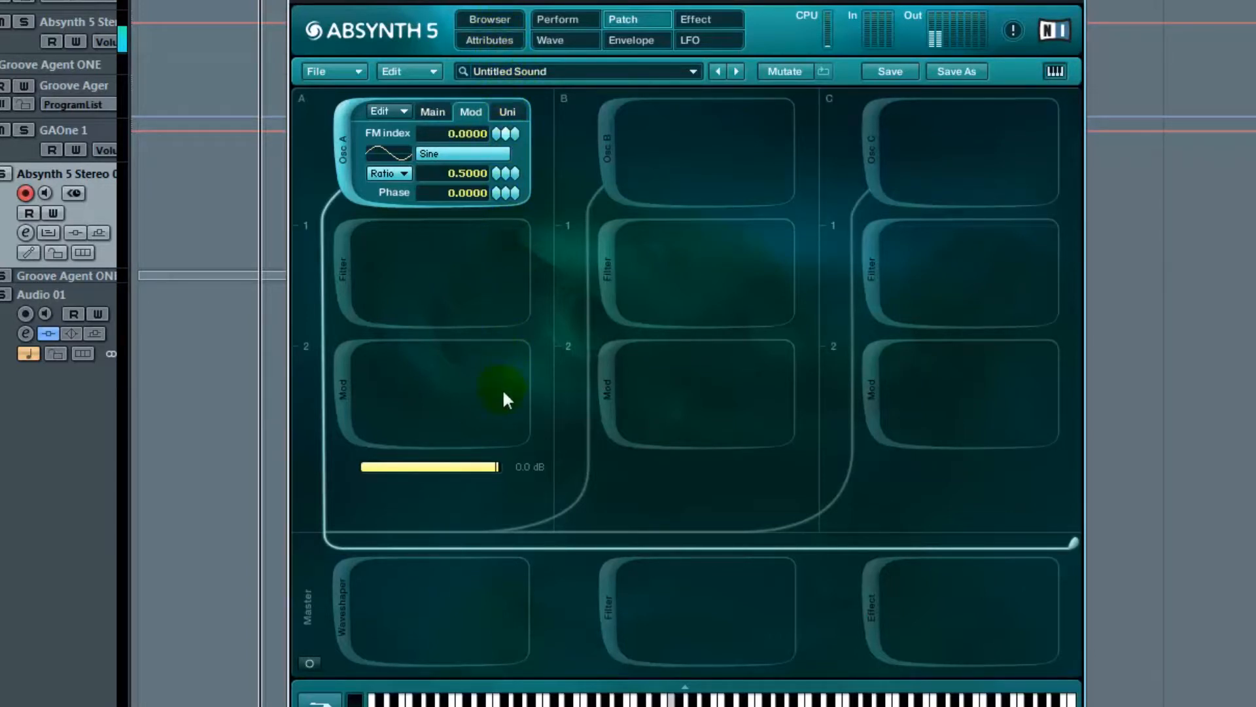
left_click(485, 173)
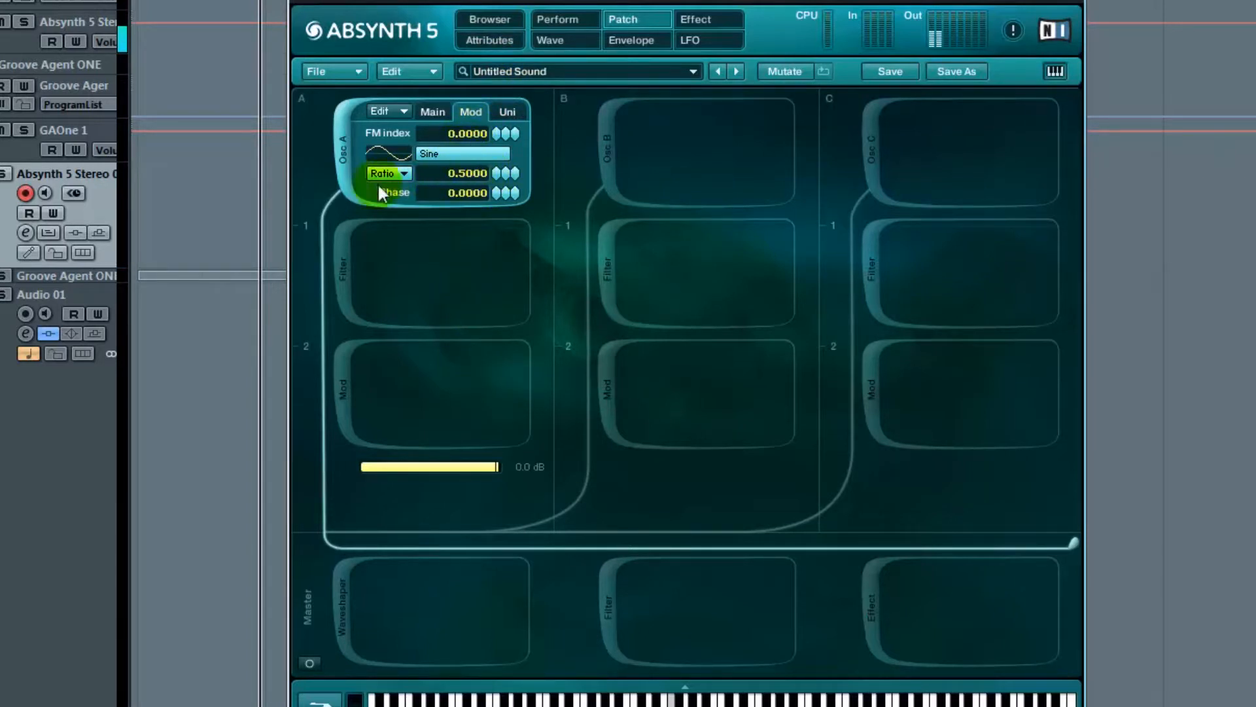
left_click(506, 133)
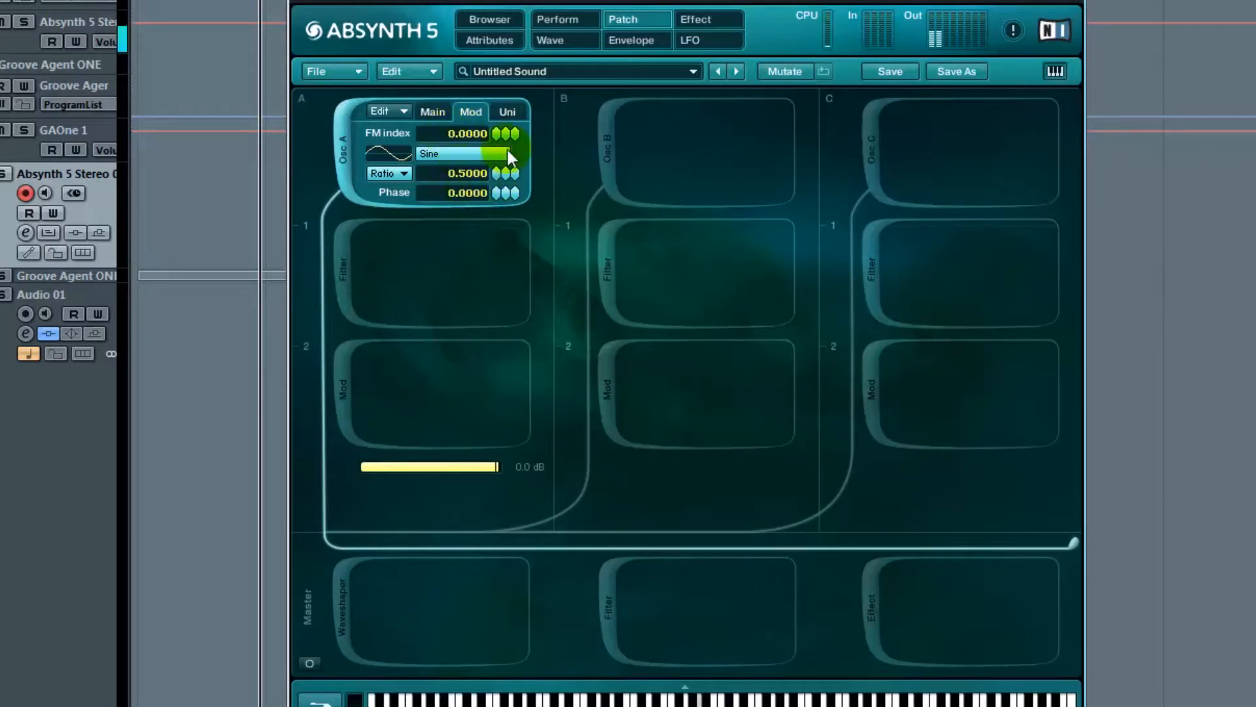
left_click_drag(507, 136, 509, 168)
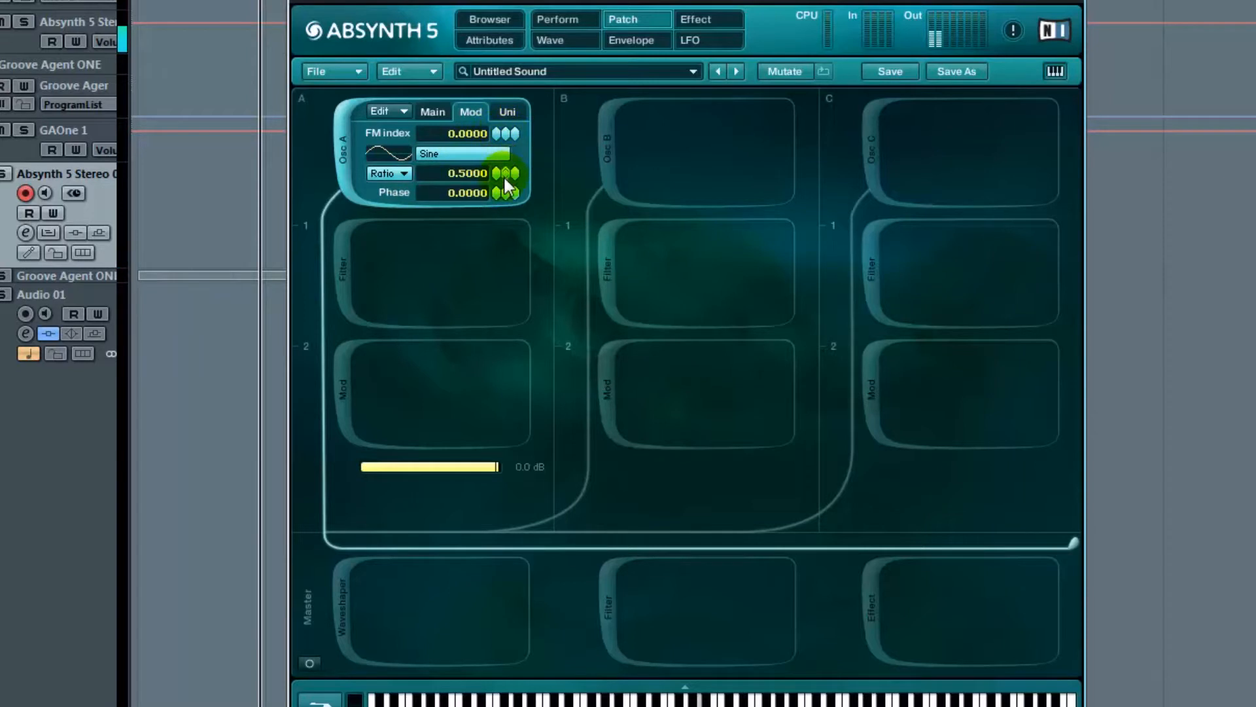
left_click_drag(507, 136, 508, 191)
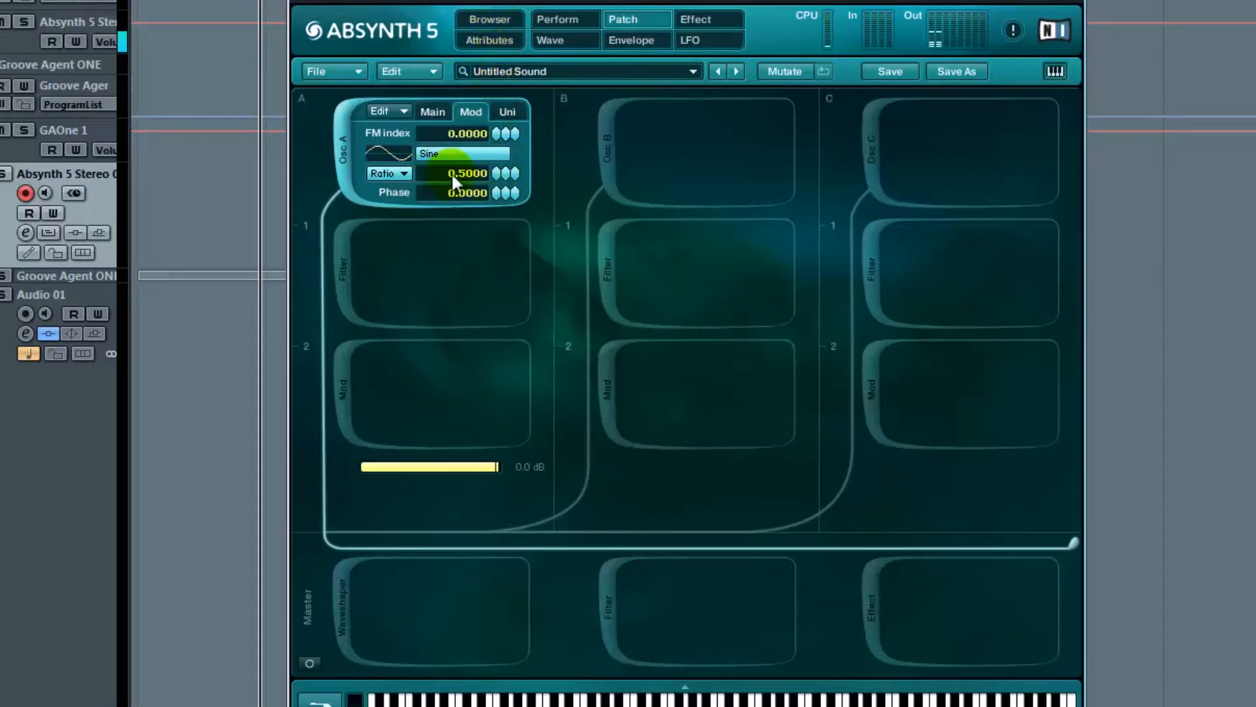
left_click_drag(504, 131, 511, 180)
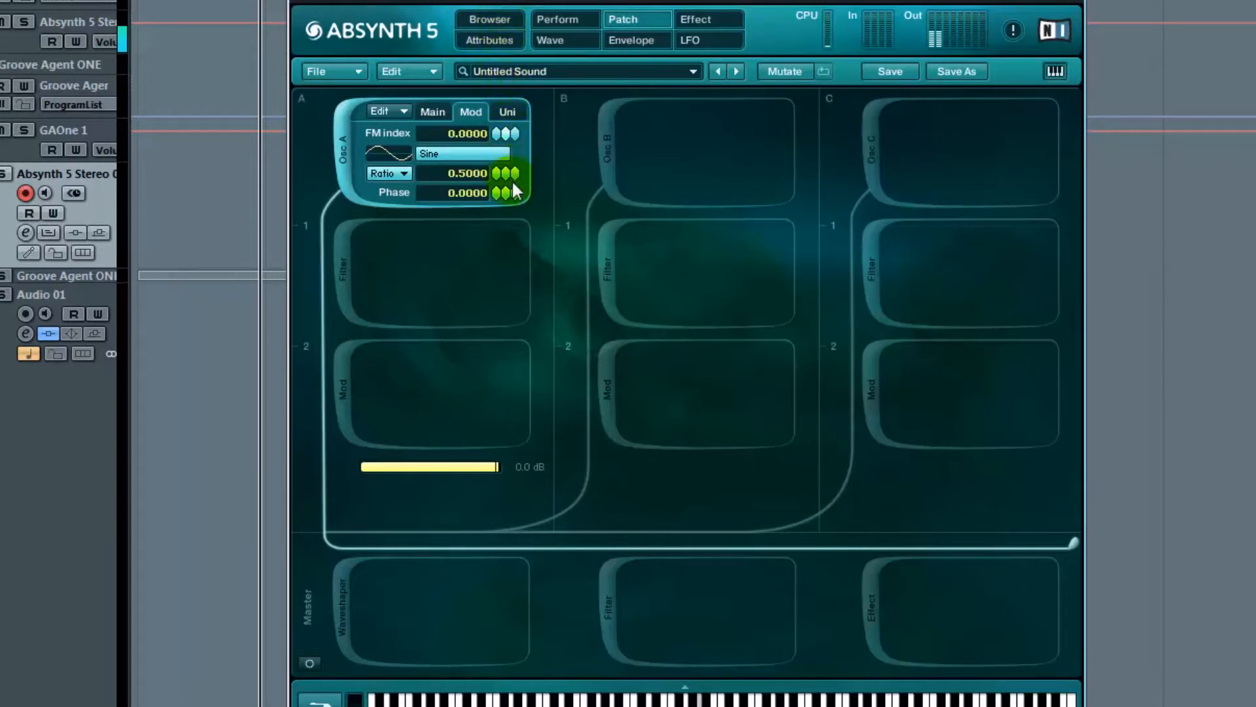
Change Osc A's main carrier wave to Triangle.
left_click(438, 113)
left_click(456, 157)
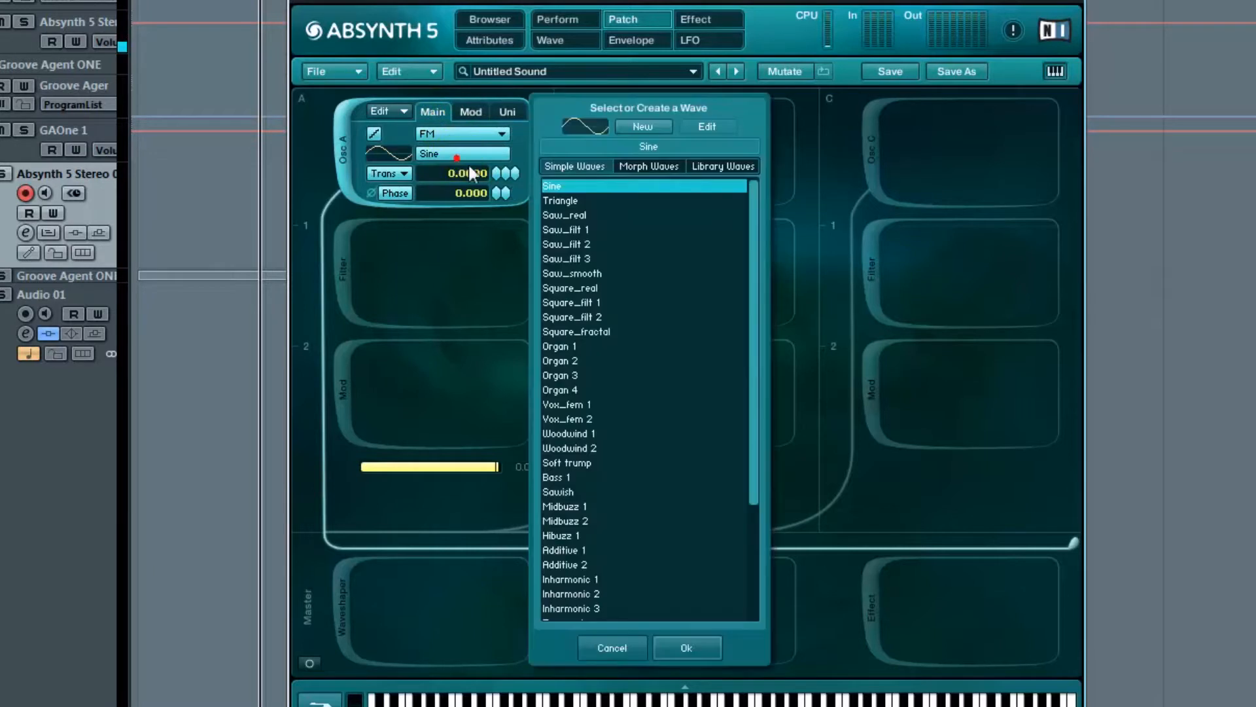
double_click(563, 199)
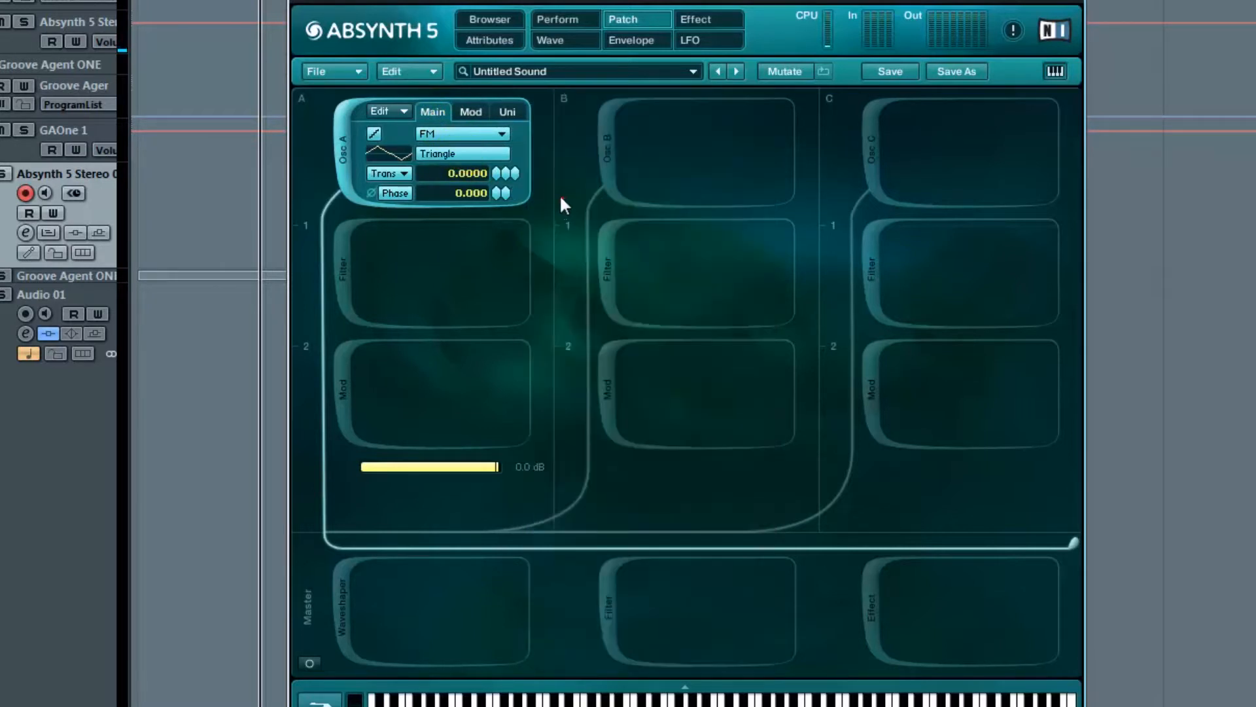
Audition Osc A's modulation by sweeping the FM index to 1.27 and nudging the modulator ratio to 0.5018.
left_click(471, 112)
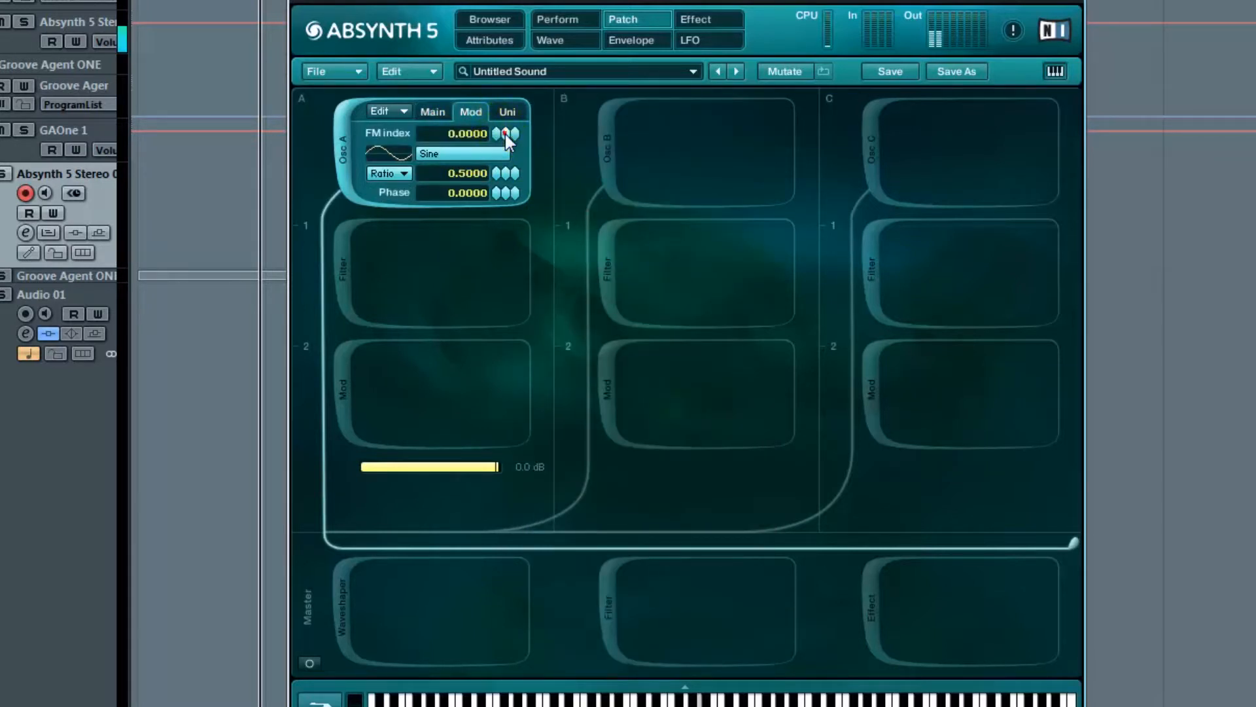
left_click_drag(505, 134, 515, 193)
left_click_drag(520, 166, 521, 162)
left_click_drag(509, 131, 519, 72)
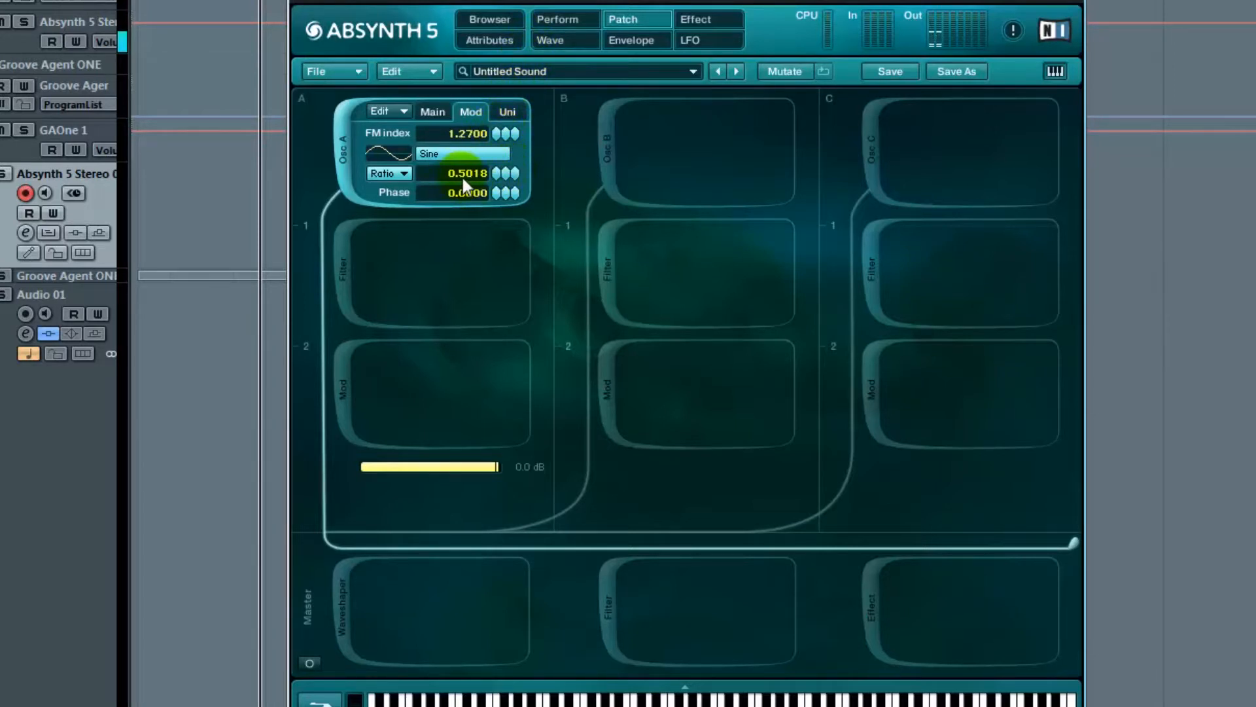
Change Osc A's main carrier wave to Saw_filt 3.
left_click(437, 112)
left_click(472, 153)
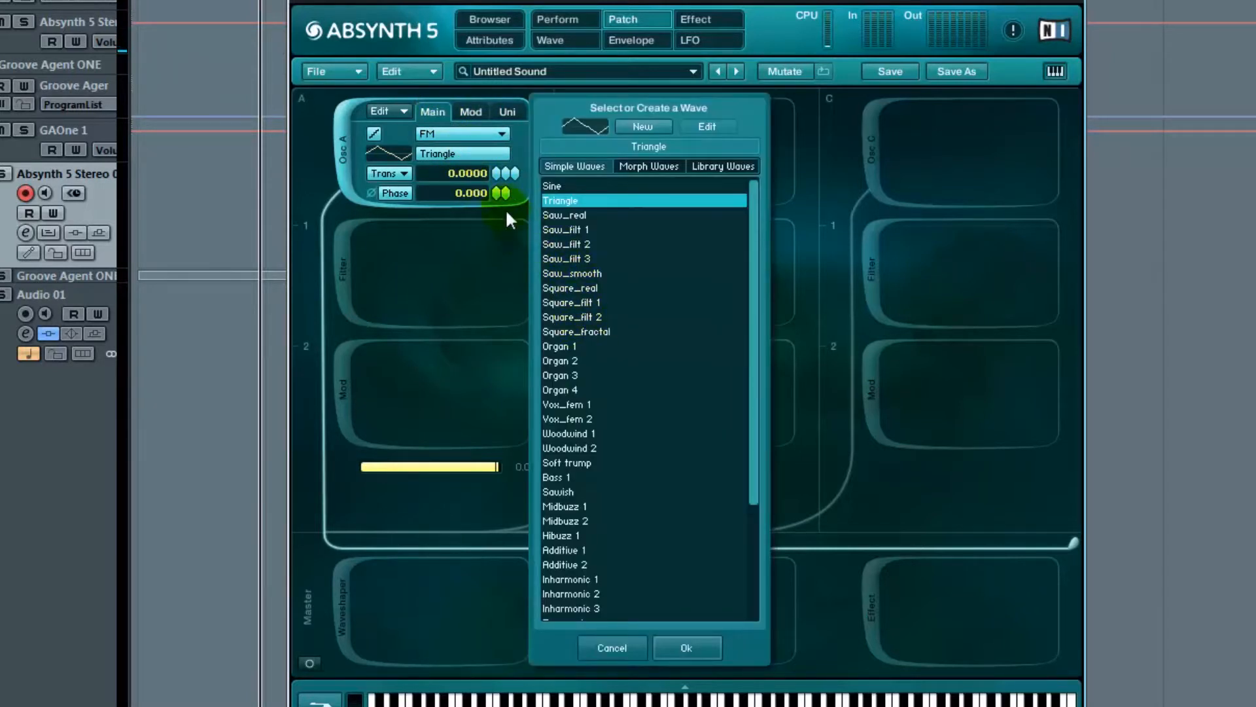
double_click(581, 259)
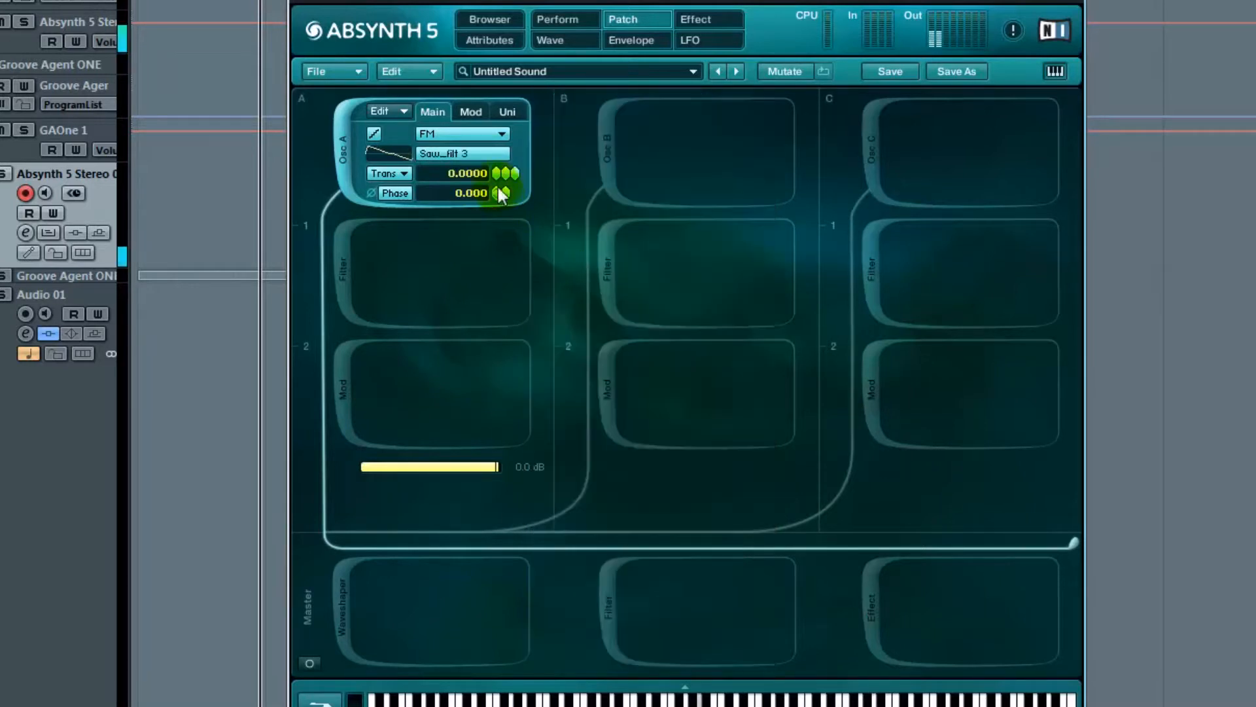
Change Osc A's main carrier wave to Organ 1 and adjust the FM index to 0.58.
left_click(484, 153)
double_click(579, 345)
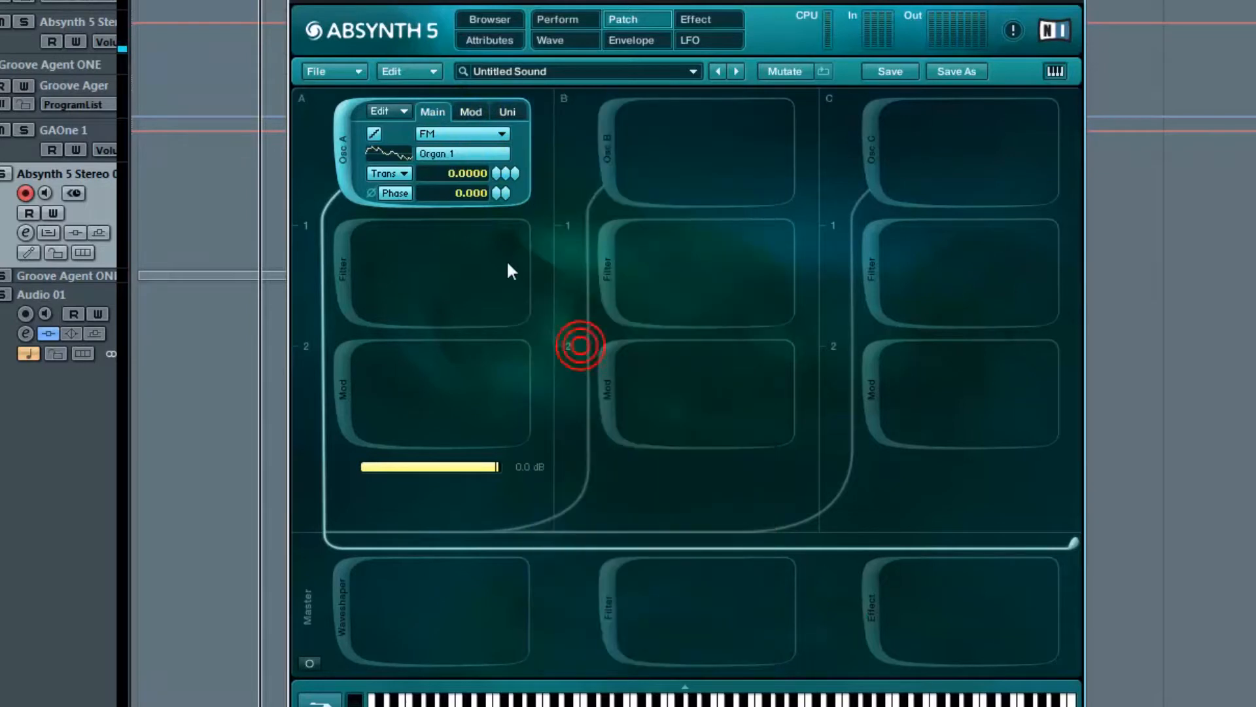
left_click(477, 110)
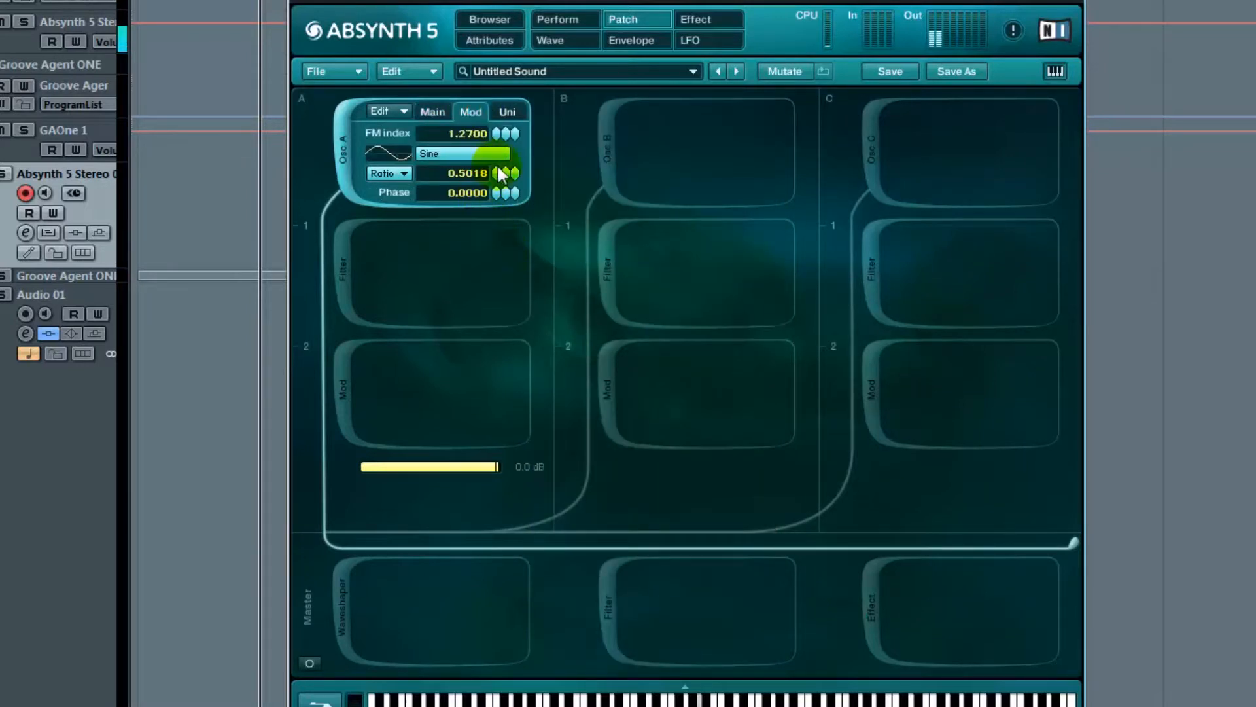
left_click_drag(500, 136, 514, 97)
Set Osc A's main carrier wave to Sine and lower the FM index to 0.15.
left_click(437, 111)
left_click(461, 152)
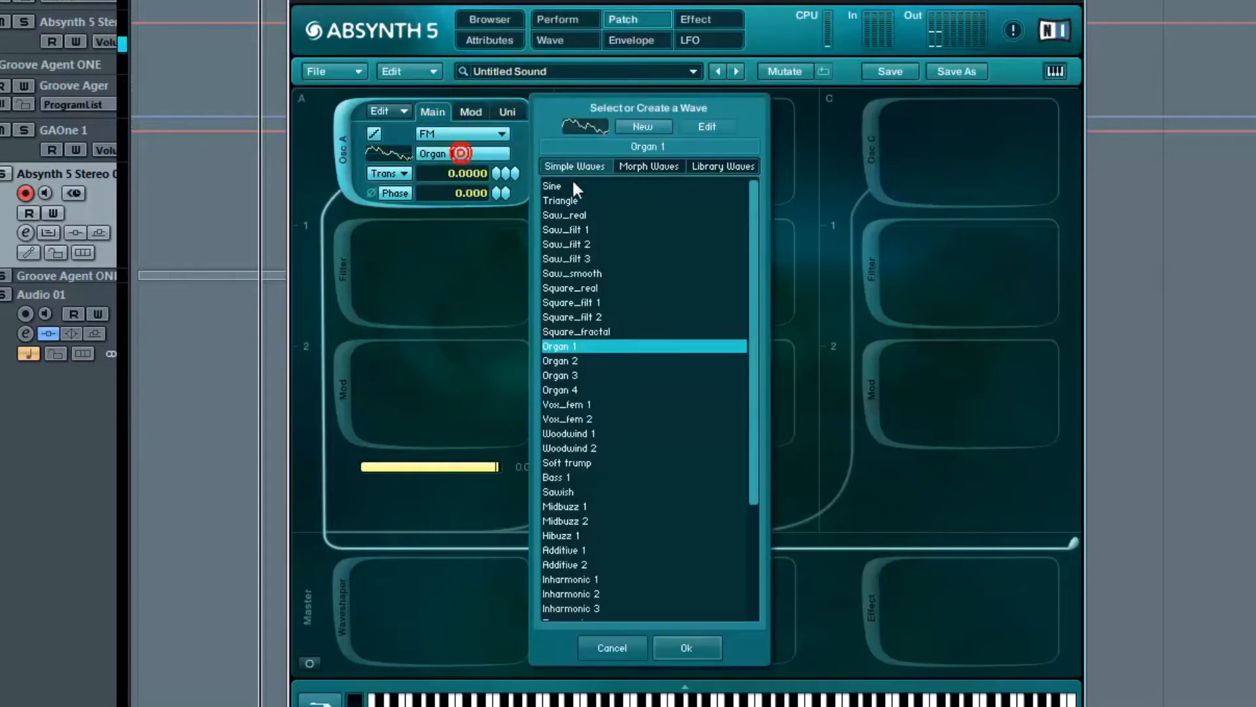
double_click(573, 186)
left_click(473, 104)
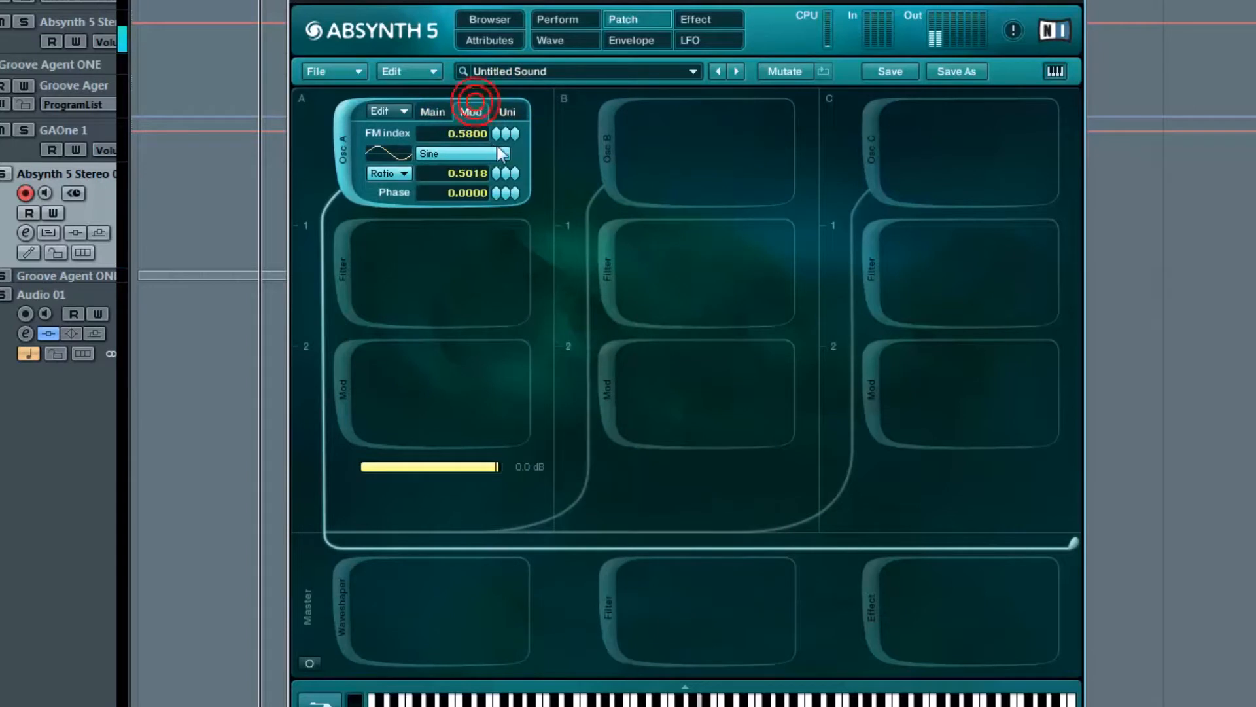
mouse_move(508, 132)
left_mouse_down()
mouse_move(510, 172)
mouse_move(488, 152)
mouse_move(509, 172)
mouse_move(533, 4)
mouse_move(503, 138)
left_mouse_up()
Create a new editable wave from Sine for the Osc A modulator and show its spectrum.
left_click(471, 154)
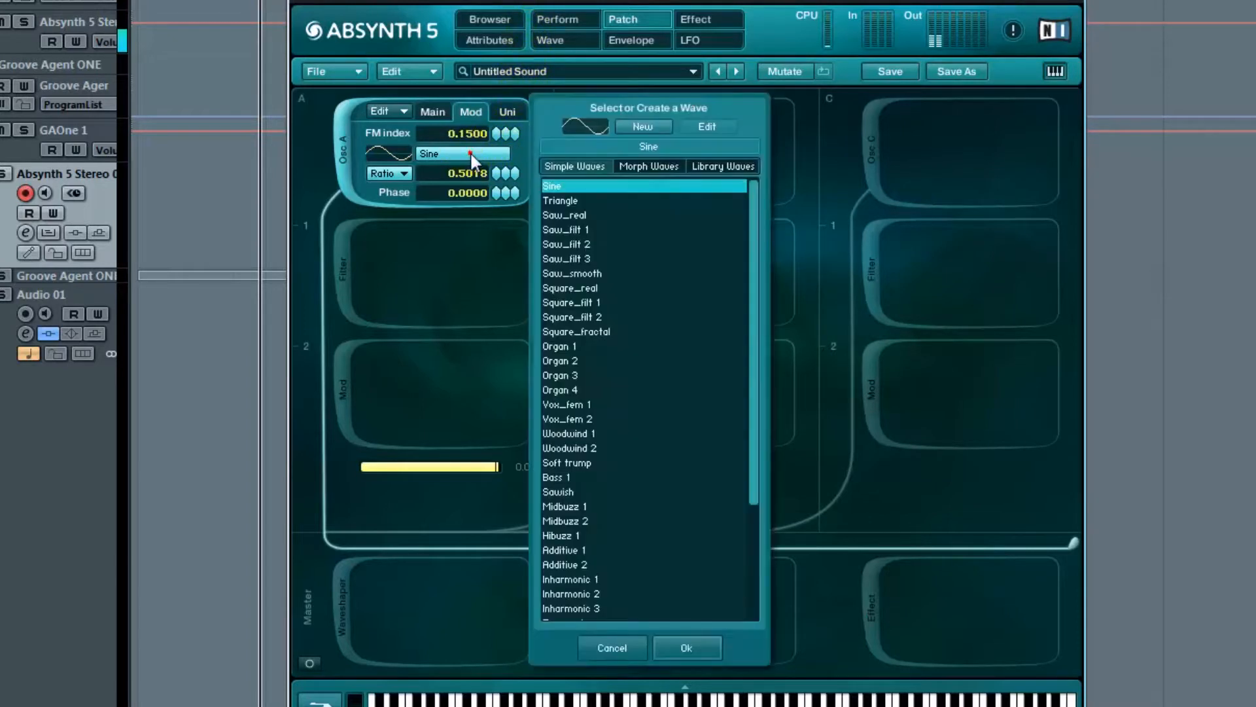
left_click(662, 127)
left_click(618, 101)
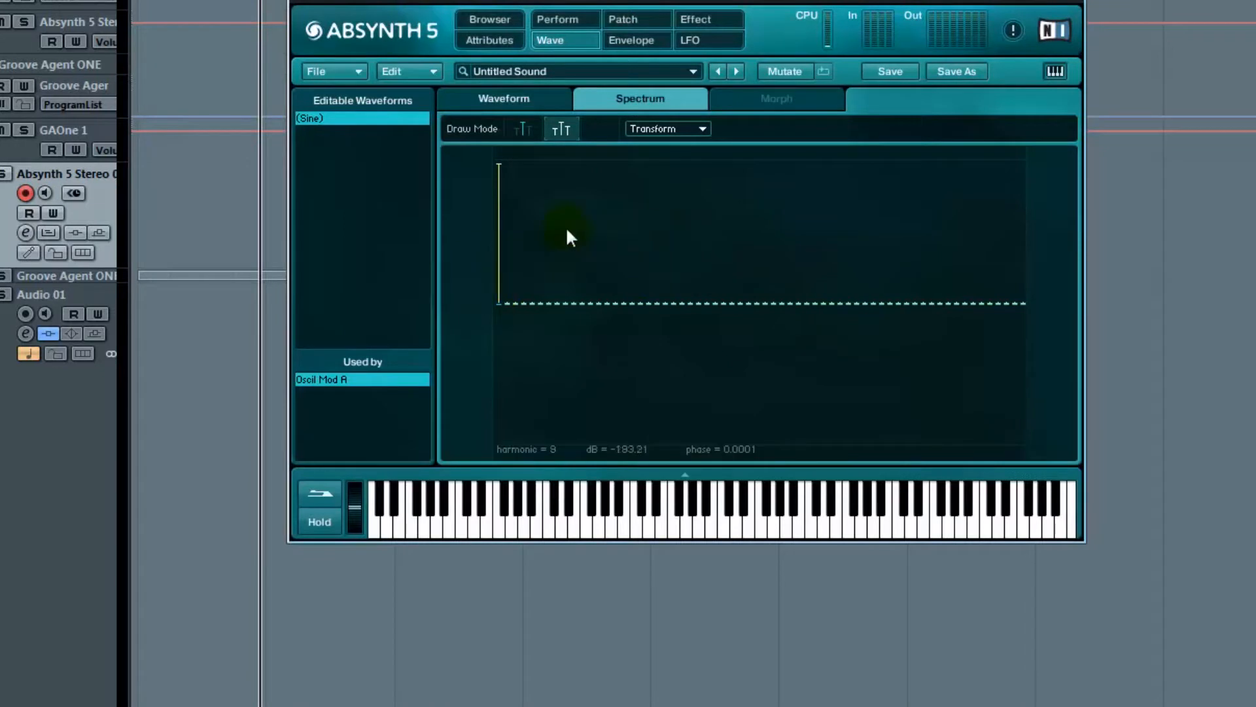
Try to add several upper harmonics to the spectrum of the modulator's editable sine wave.
left_click(509, 250)
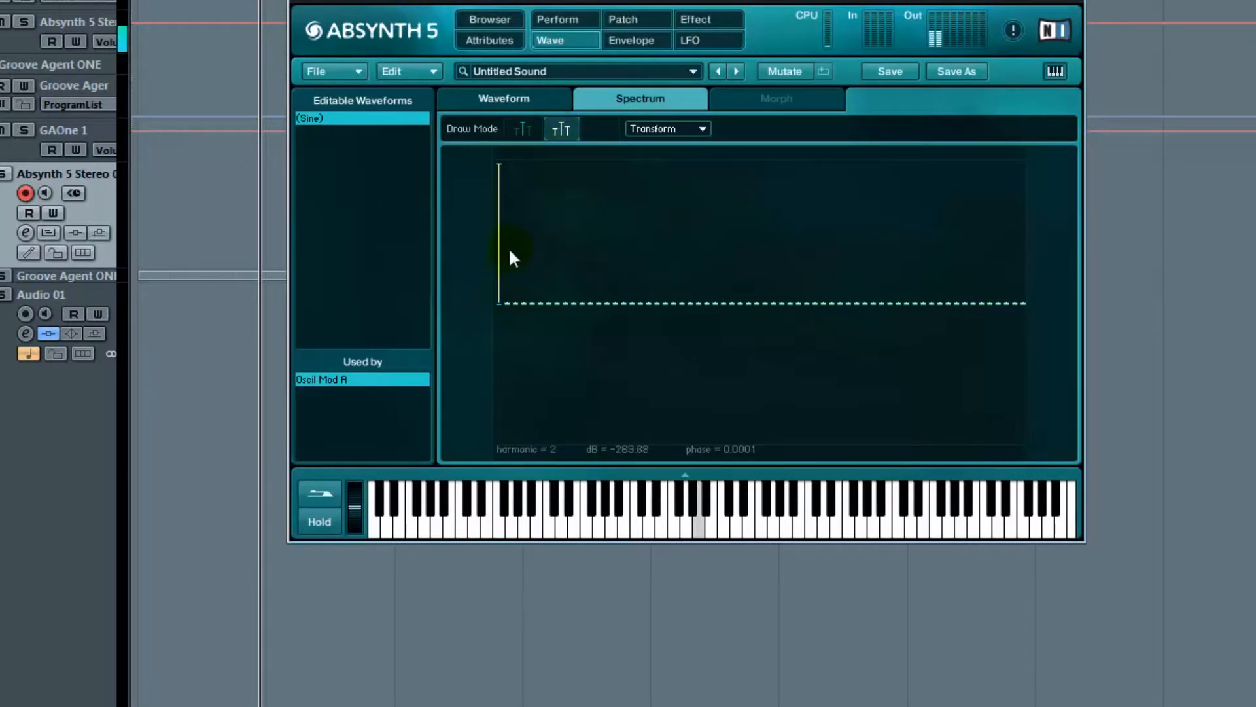
left_click(523, 253)
left_click(549, 264)
left_click(582, 275)
left_click(632, 281)
left_click(608, 259)
Return to the patch, sweep Osc A's FM index up with the new modulator wave, and lower it to 0.
left_click(618, 19)
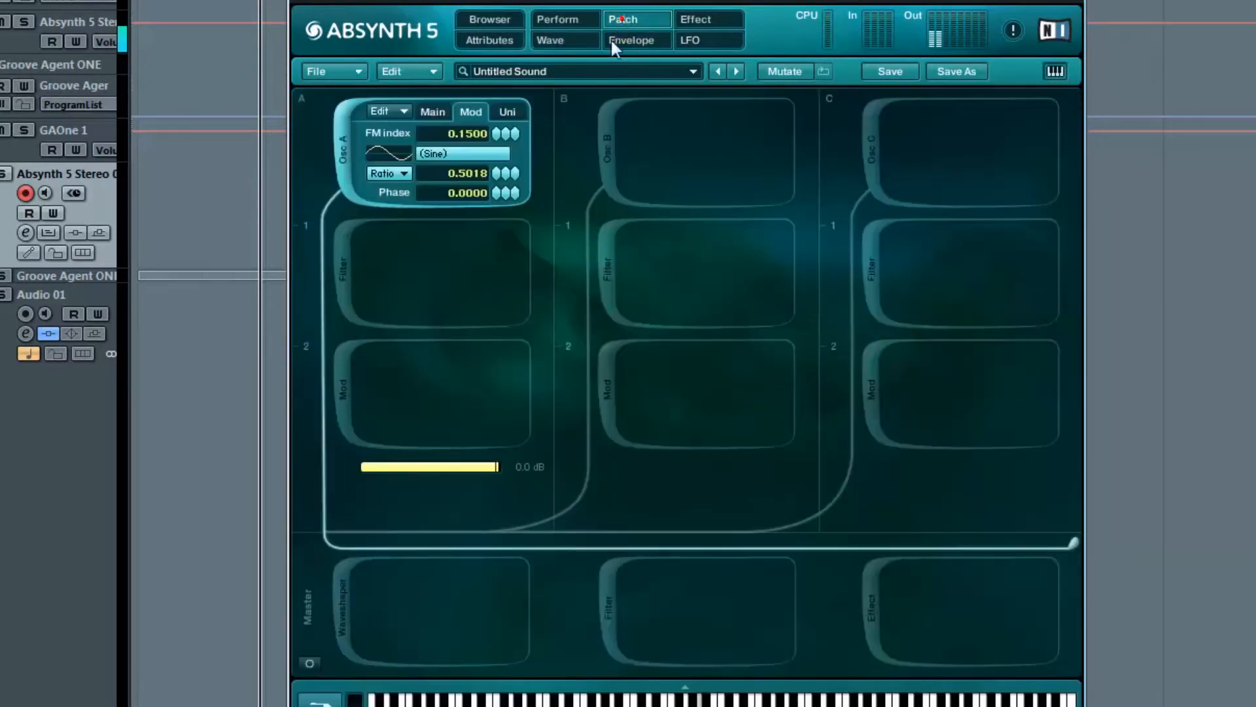
left_click_drag(501, 131, 528, 70)
left_click_drag(508, 135, 524, 510)
left_click(574, 246)
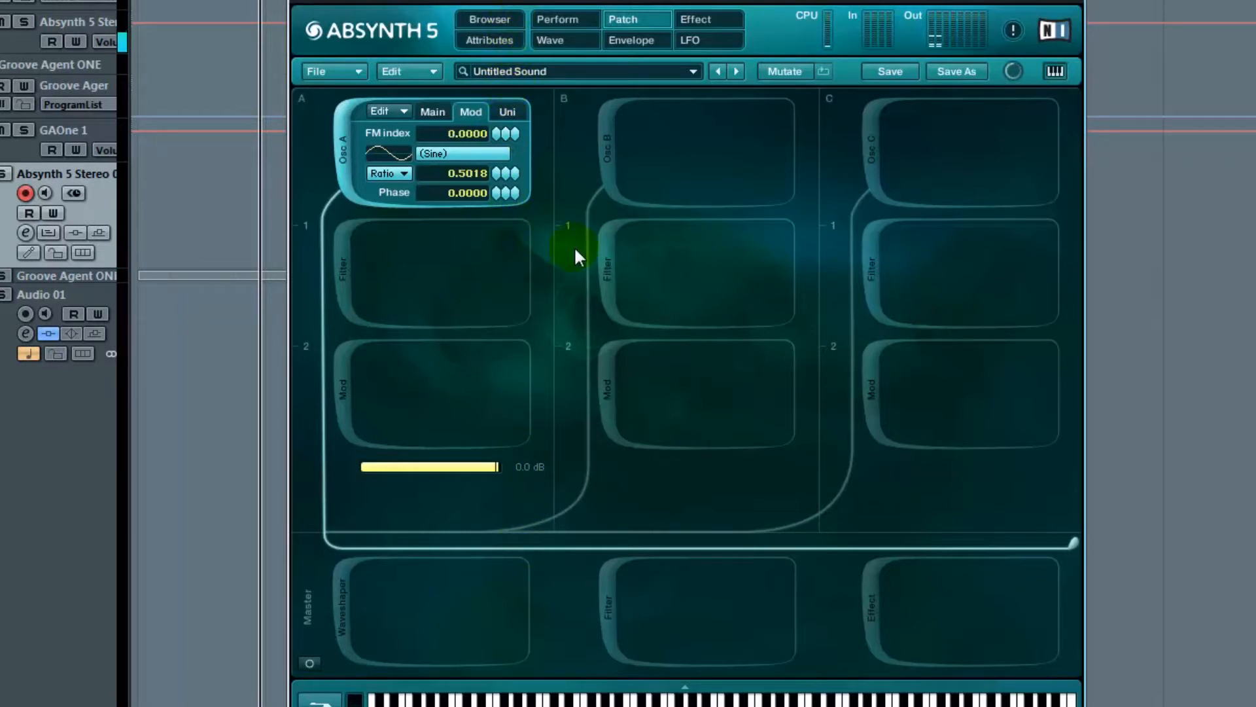
Turn on Osc B in Single mode with the Bass 1 wave and turn off Osc A.
left_click(601, 140)
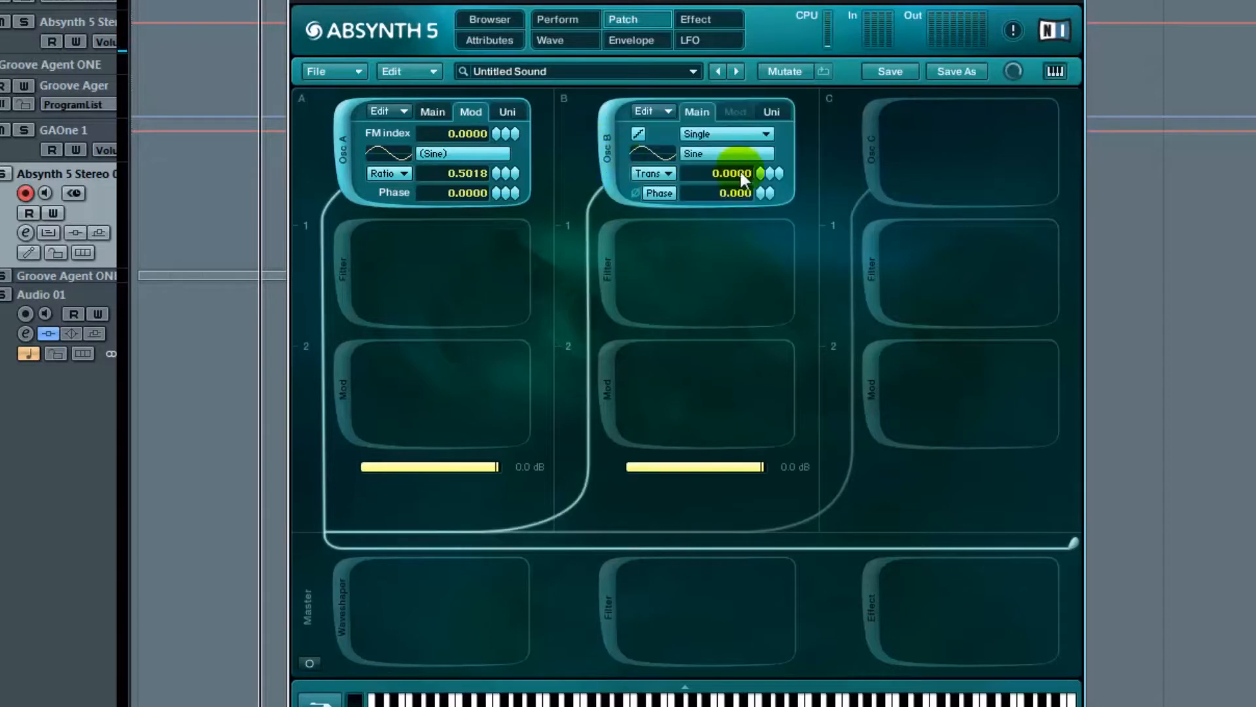
left_click(755, 134)
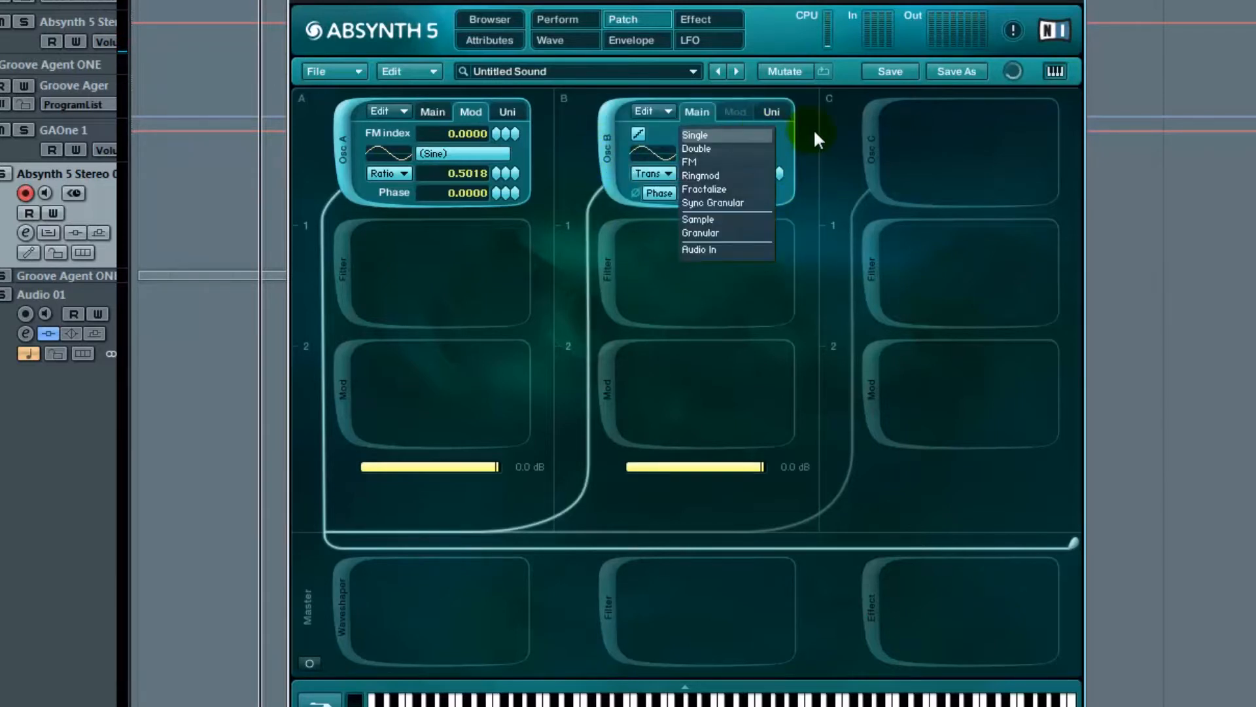
left_click(813, 128)
left_click(748, 152)
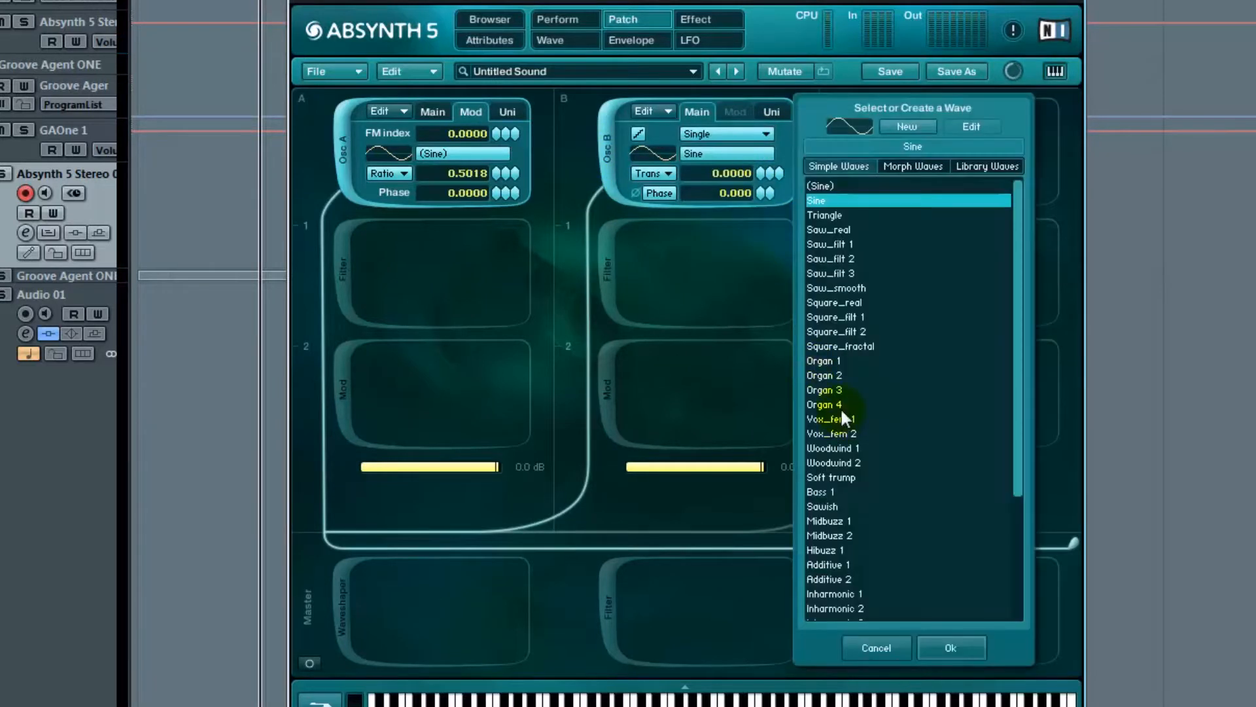
scroll(844, 417, "down", 5)
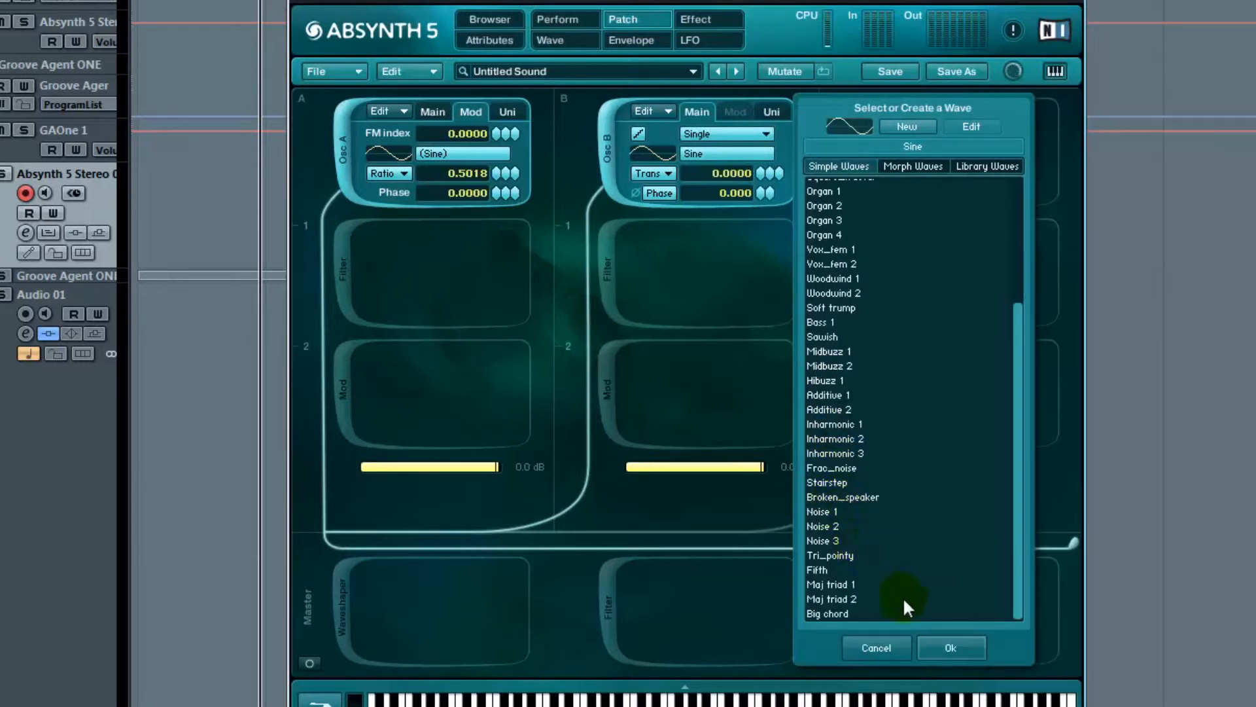
double_click(818, 322)
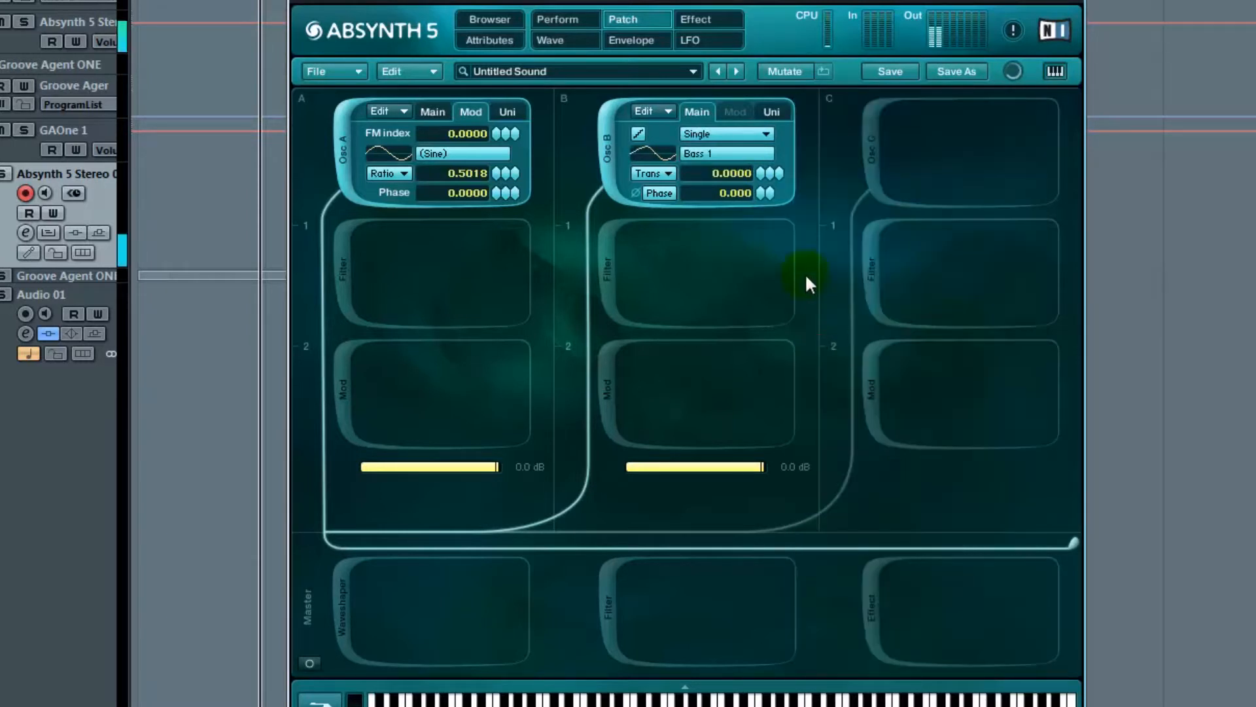
left_click(335, 139)
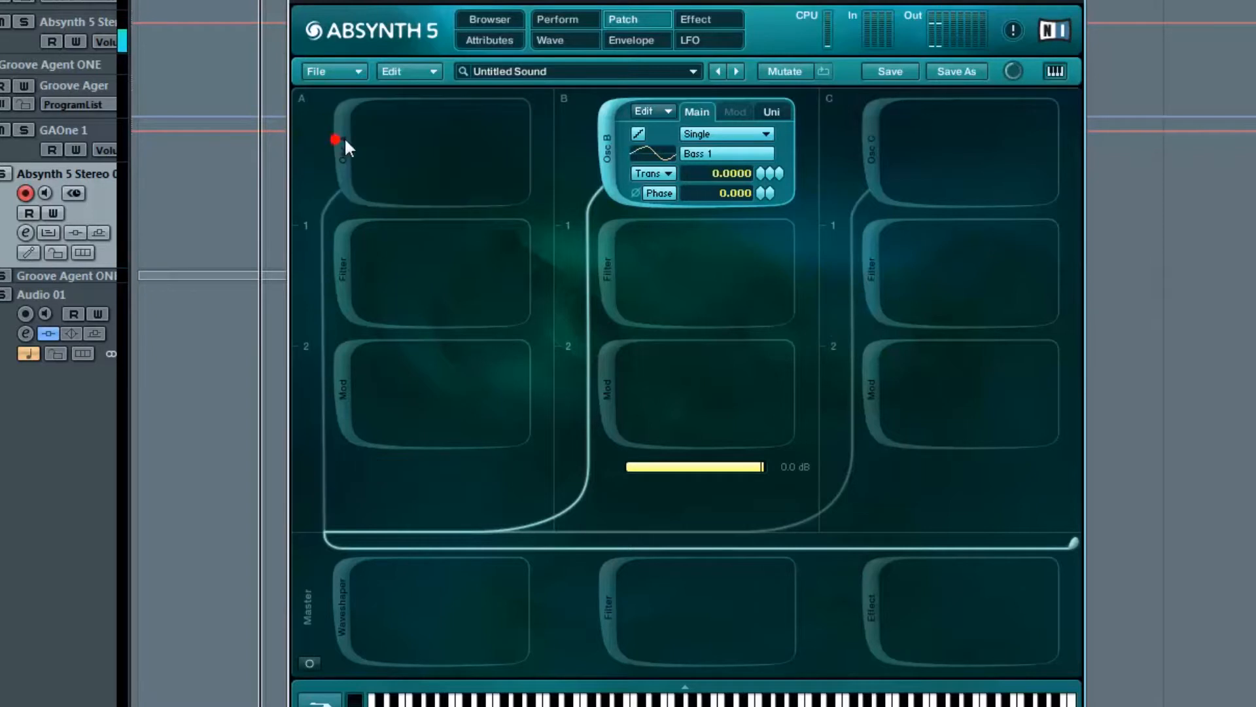
Switch Osc B to Fractalize mode and set its Iterations to 3, Amount to 61 and Displace to 14.
left_click(737, 135)
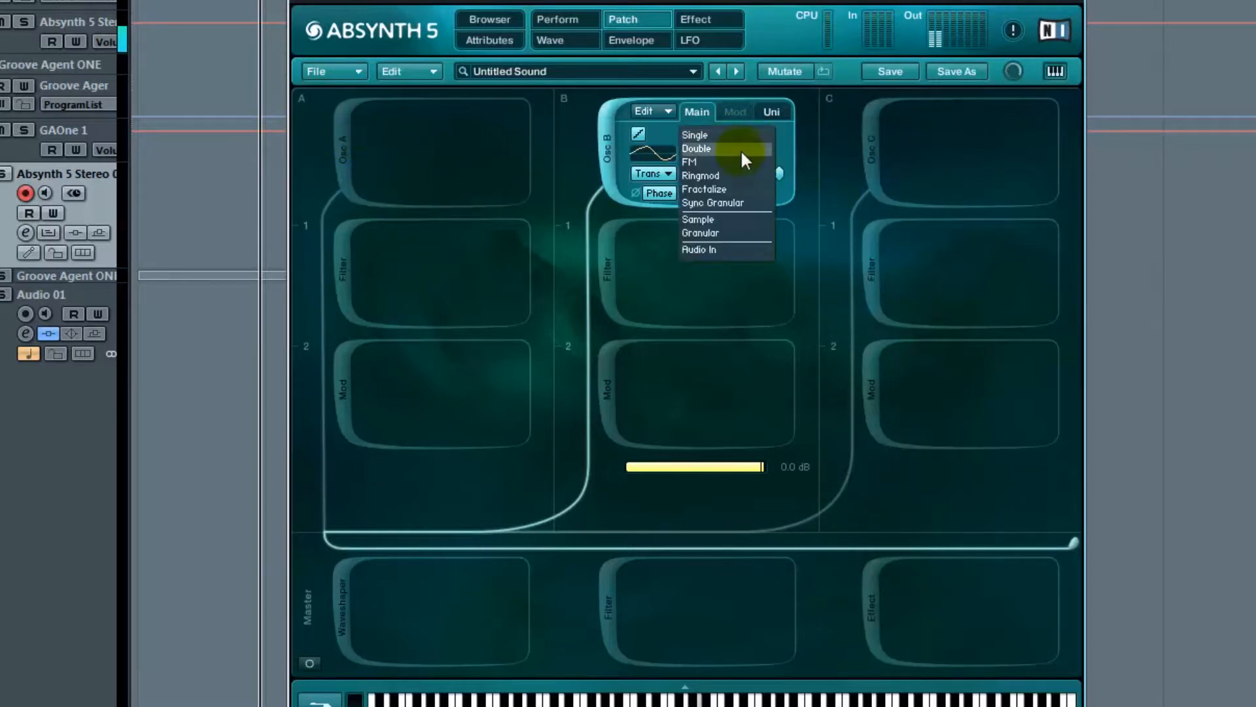
left_click(737, 188)
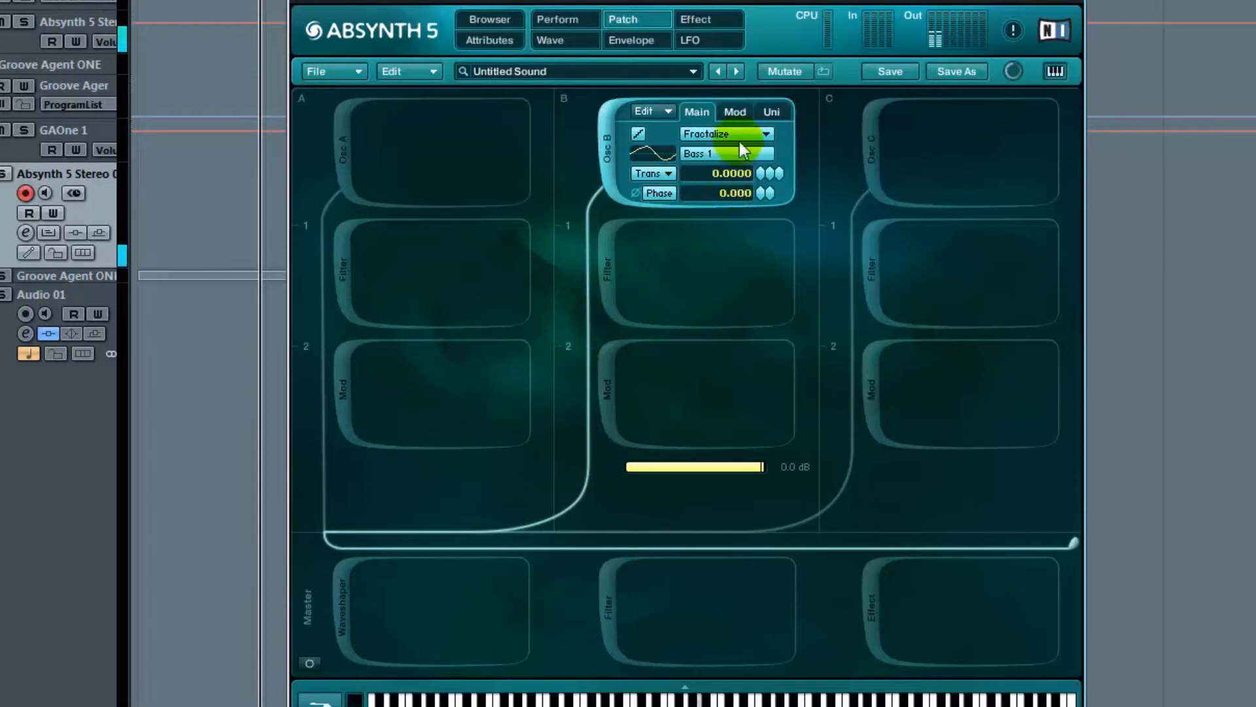
left_click(734, 111)
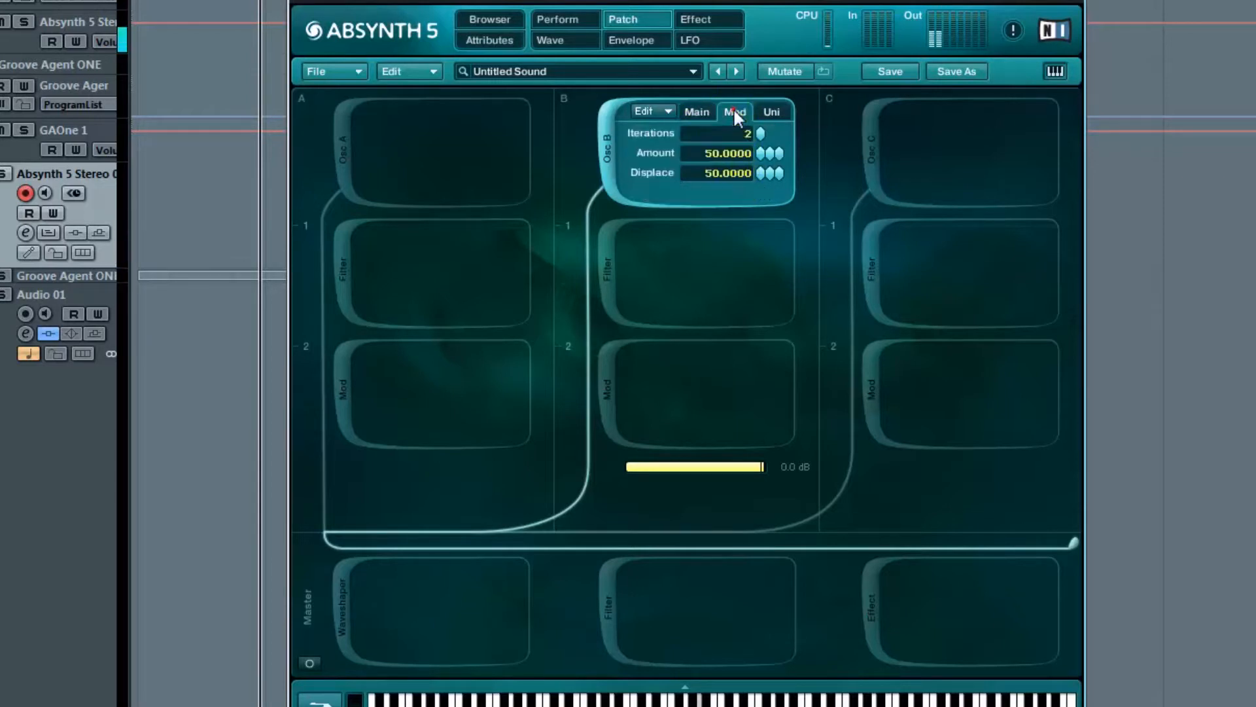
left_click(761, 132)
left_click_drag(763, 155, 772, 237)
left_click_drag(769, 173, 771, 167)
left_click_drag(770, 120, 772, 92)
mouse_move(763, 170)
left_mouse_down()
mouse_move(790, 261)
mouse_move(764, 208)
mouse_move(763, 164)
left_mouse_up()
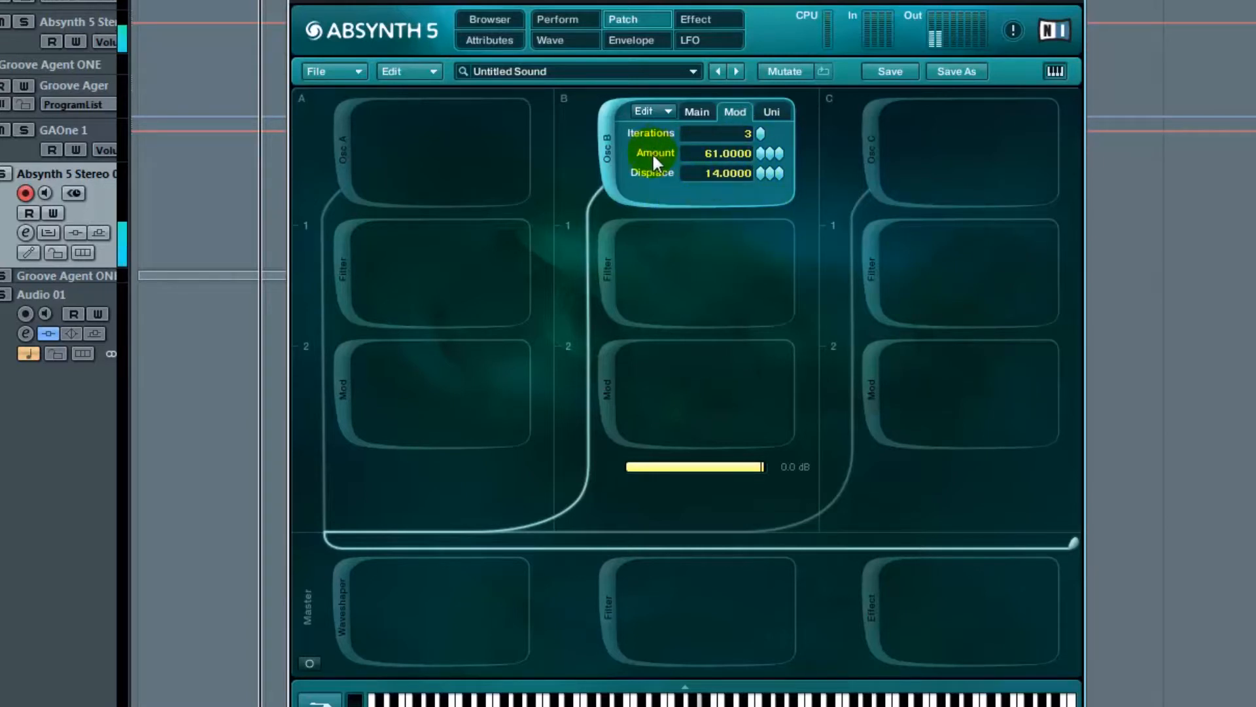
Turn off Osc B, turn Osc A back on, and enable channel A's filter as a BPF.
left_click(606, 156)
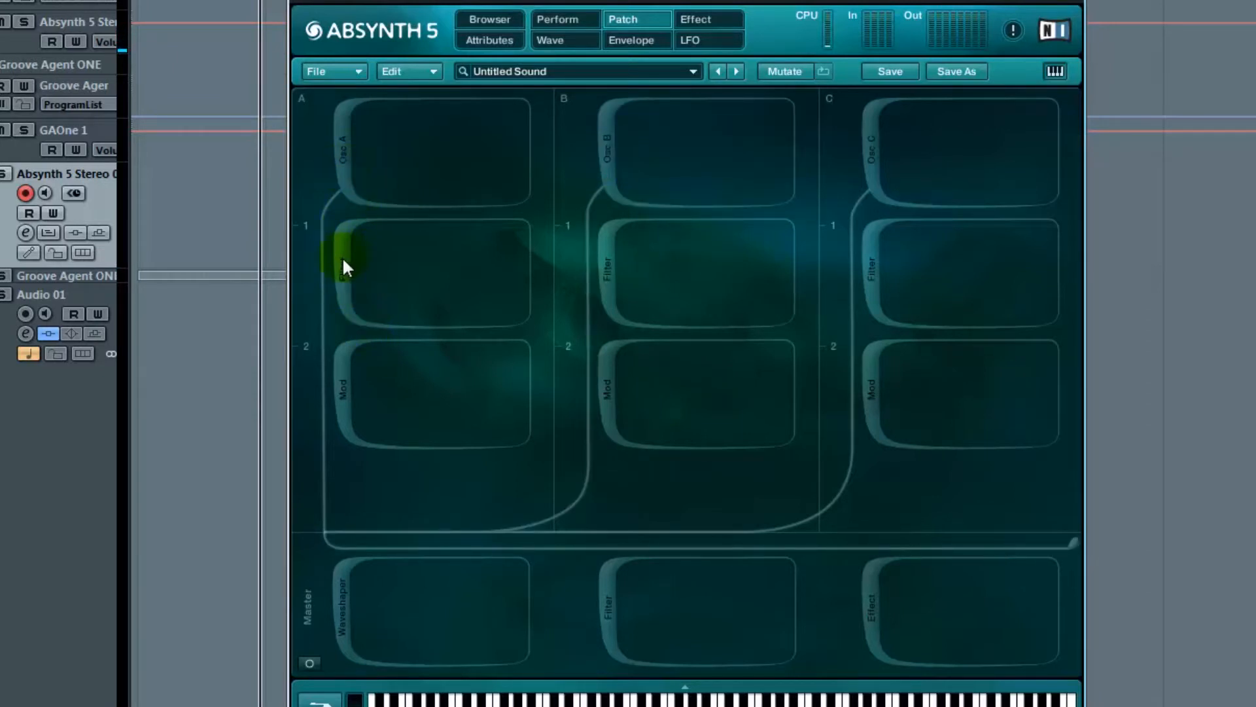
left_click(340, 150)
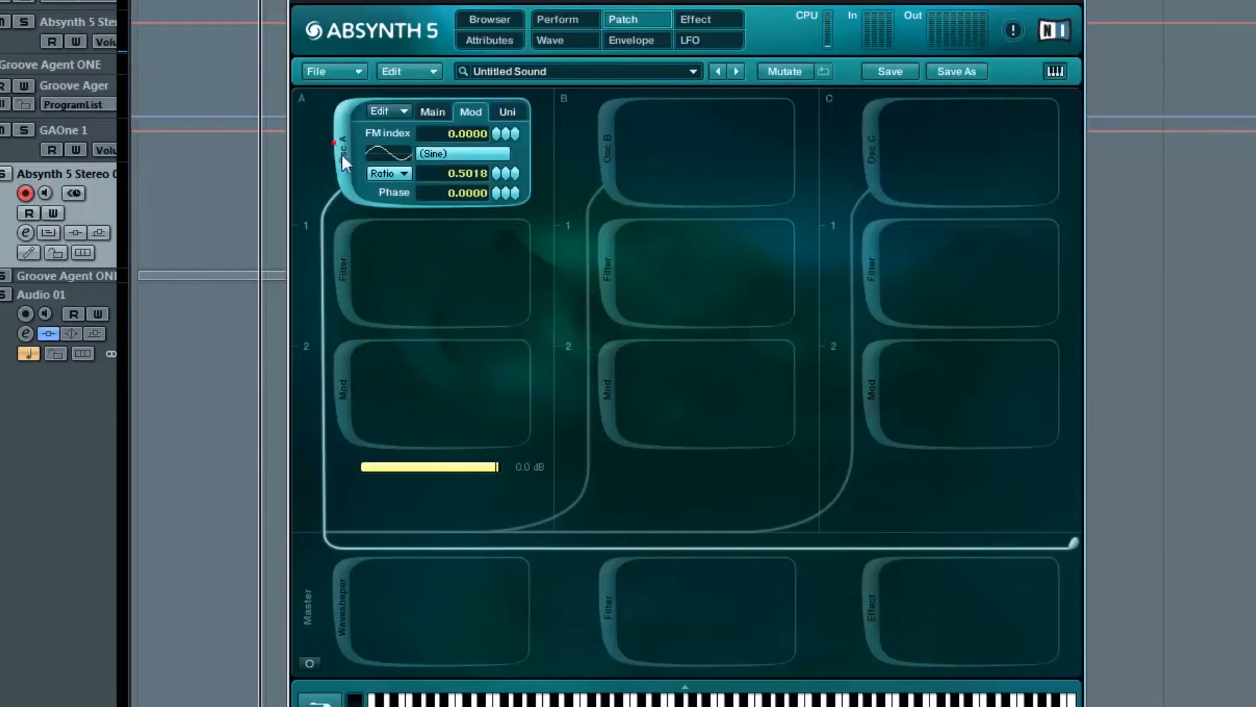
left_click(343, 269)
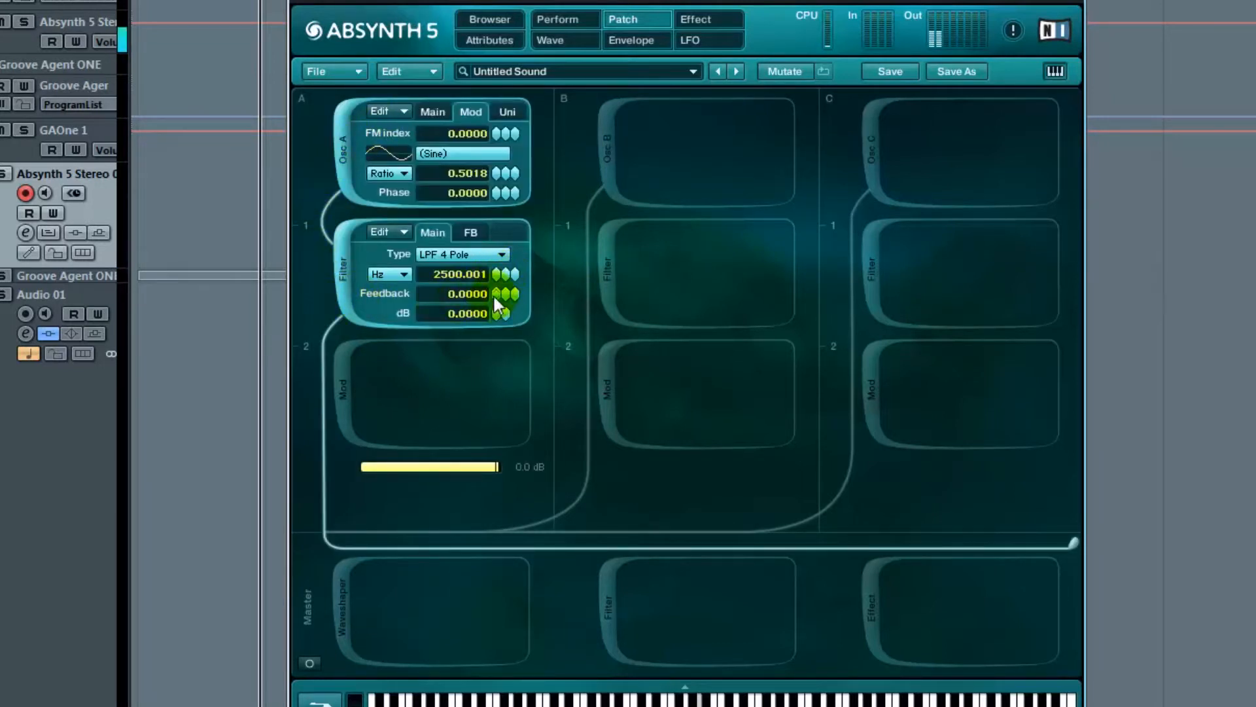
left_click(499, 254)
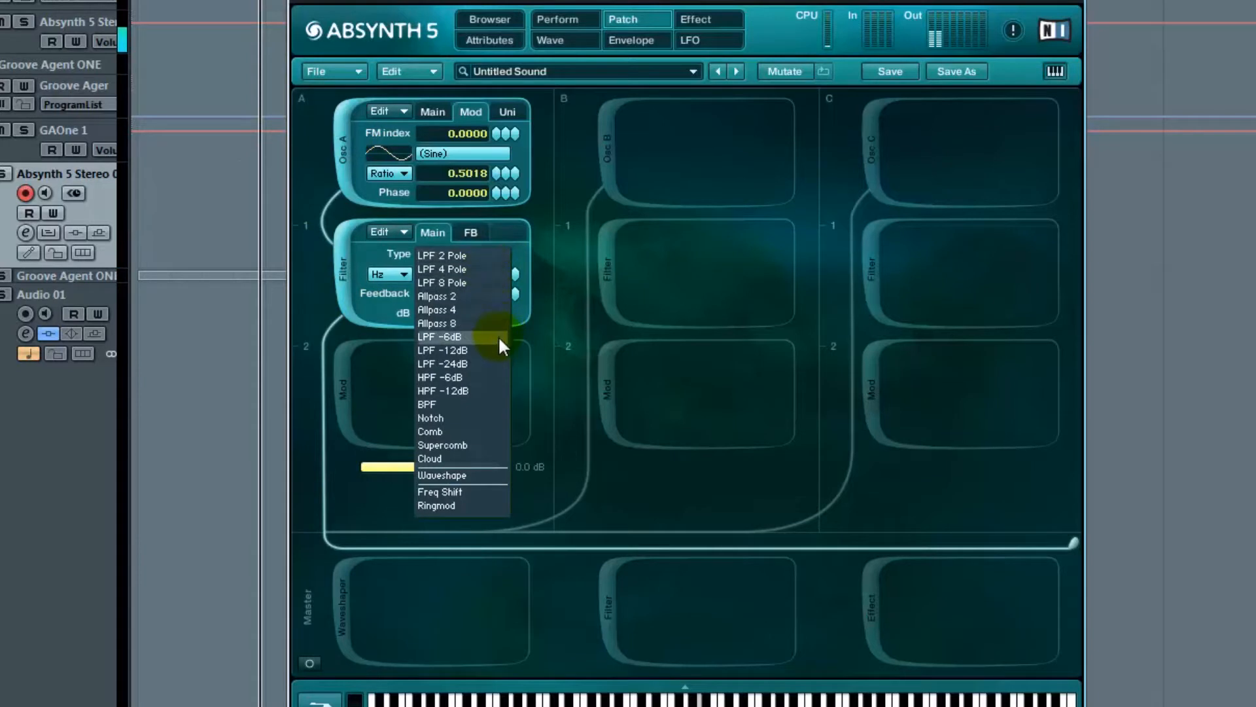
left_click(477, 406)
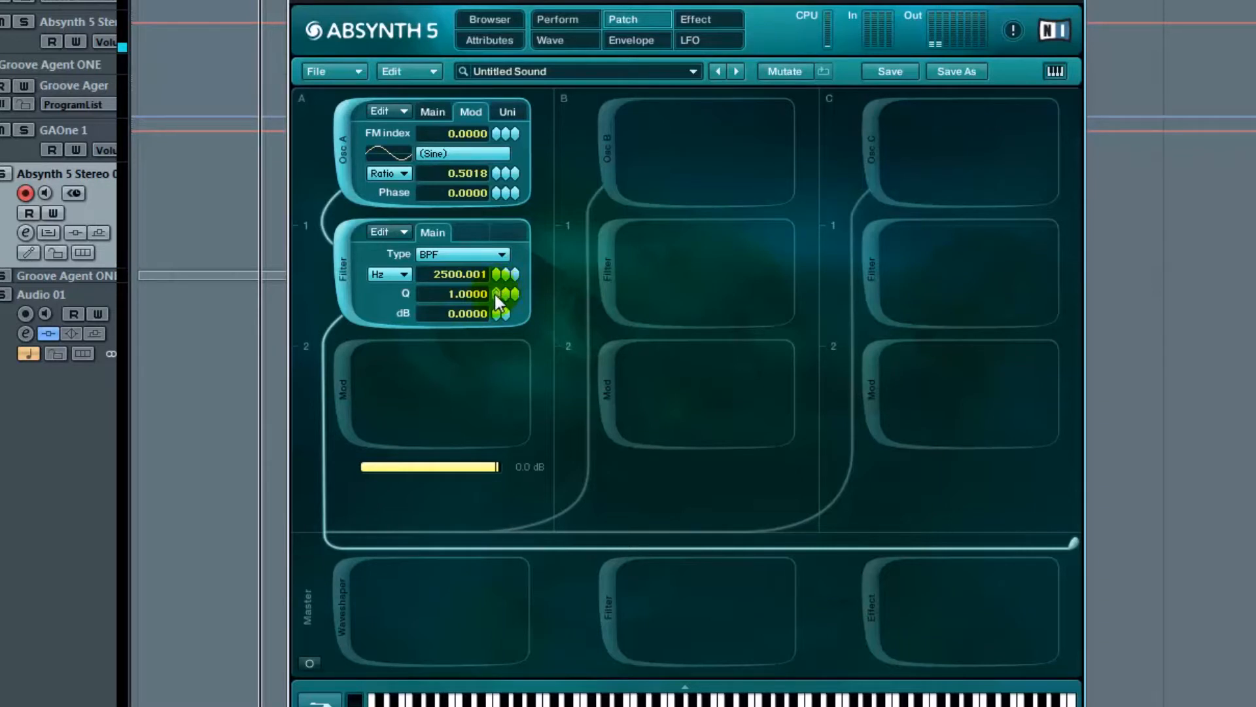
Lower the band-pass filter's Q to 0.1669 and frequency to 262.781 Hz, and raise Osc A's FM index to 2.72.
left_click_drag(498, 290, 502, 320)
left_click_drag(498, 273, 501, 310)
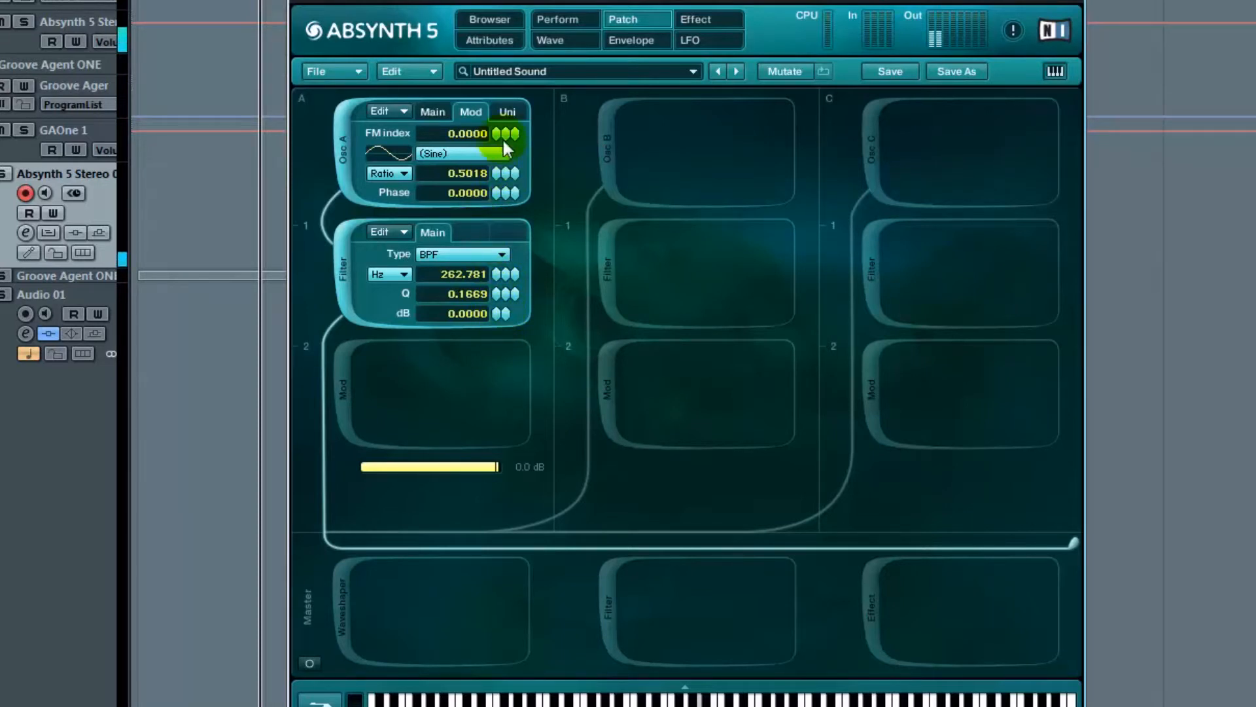
mouse_move(506, 131)
left_mouse_down()
mouse_move(526, 0)
mouse_move(508, 148)
left_mouse_up()
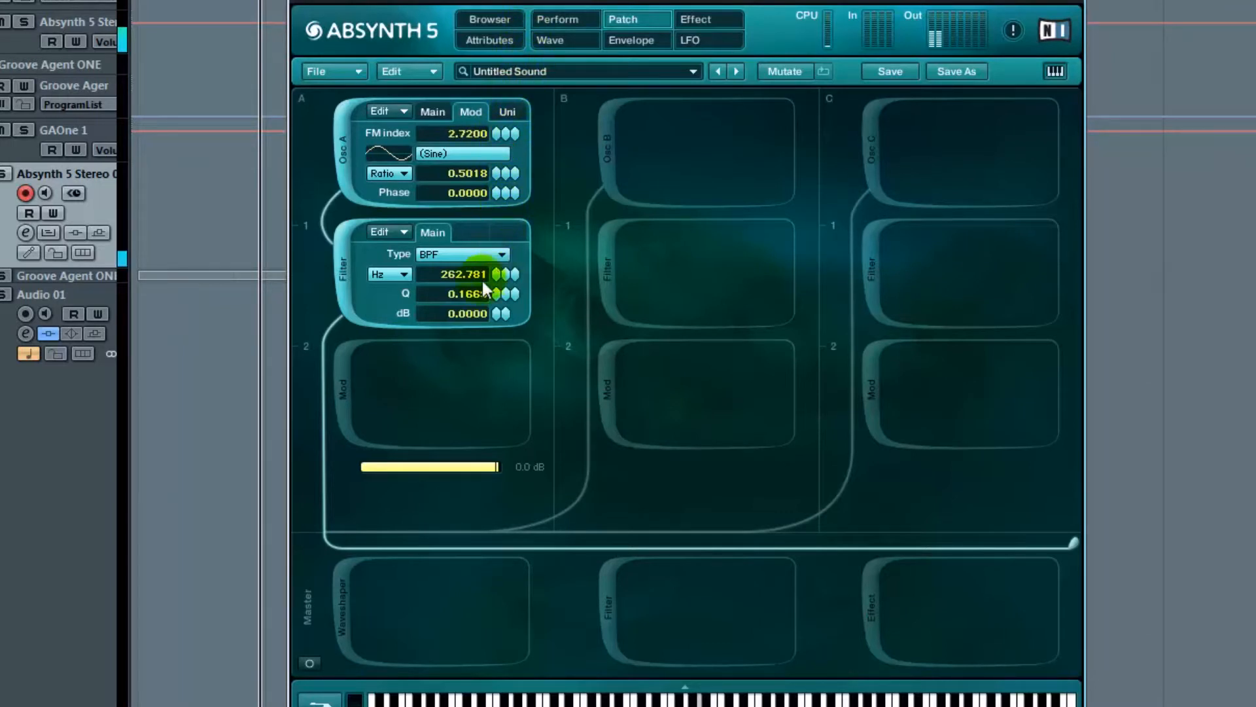
Open the Absynth 5 track's channel settings in the host and arrange its equalizer spectrum beside the synth window.
left_click(86, 23)
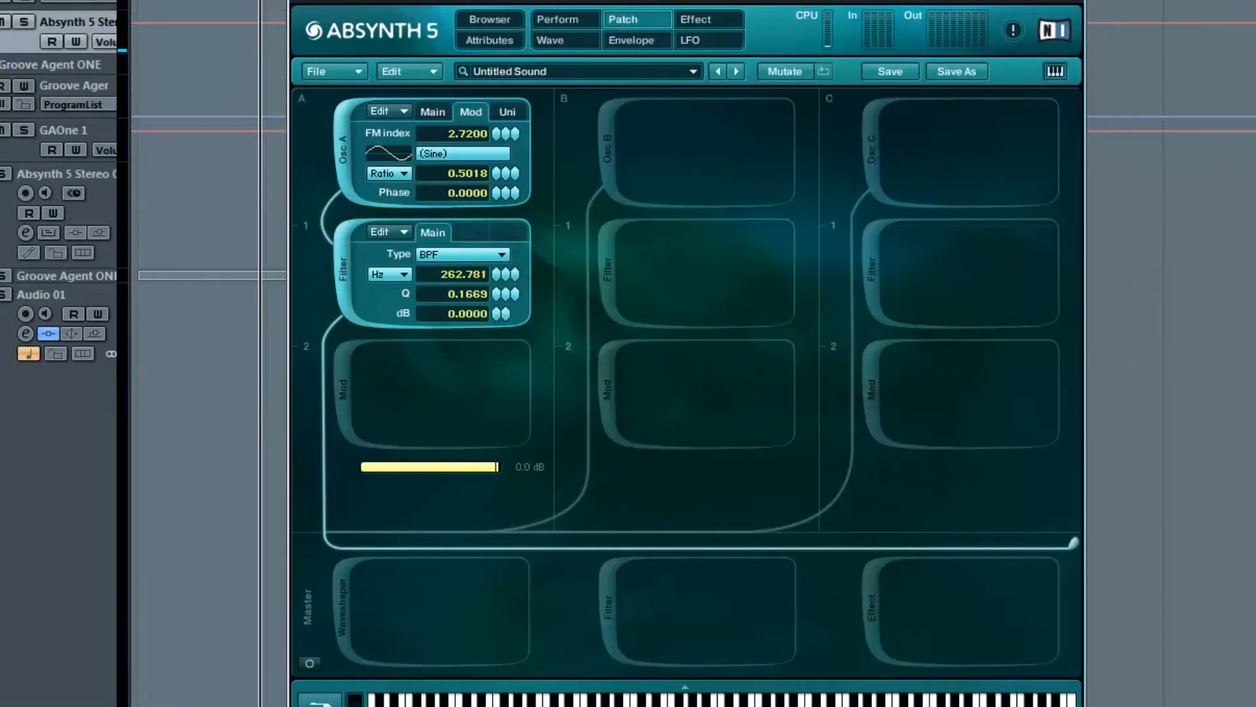
left_click(1, 58)
left_click_drag(401, 78, 364, 91)
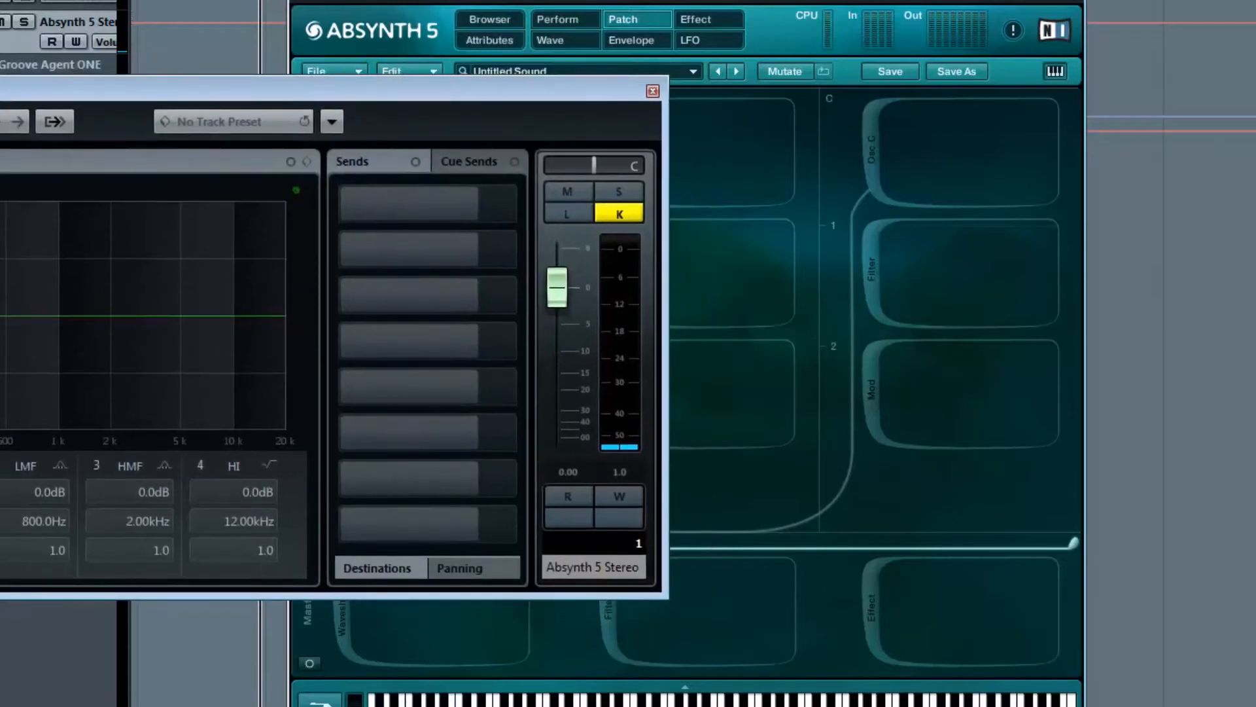
left_click(697, 2)
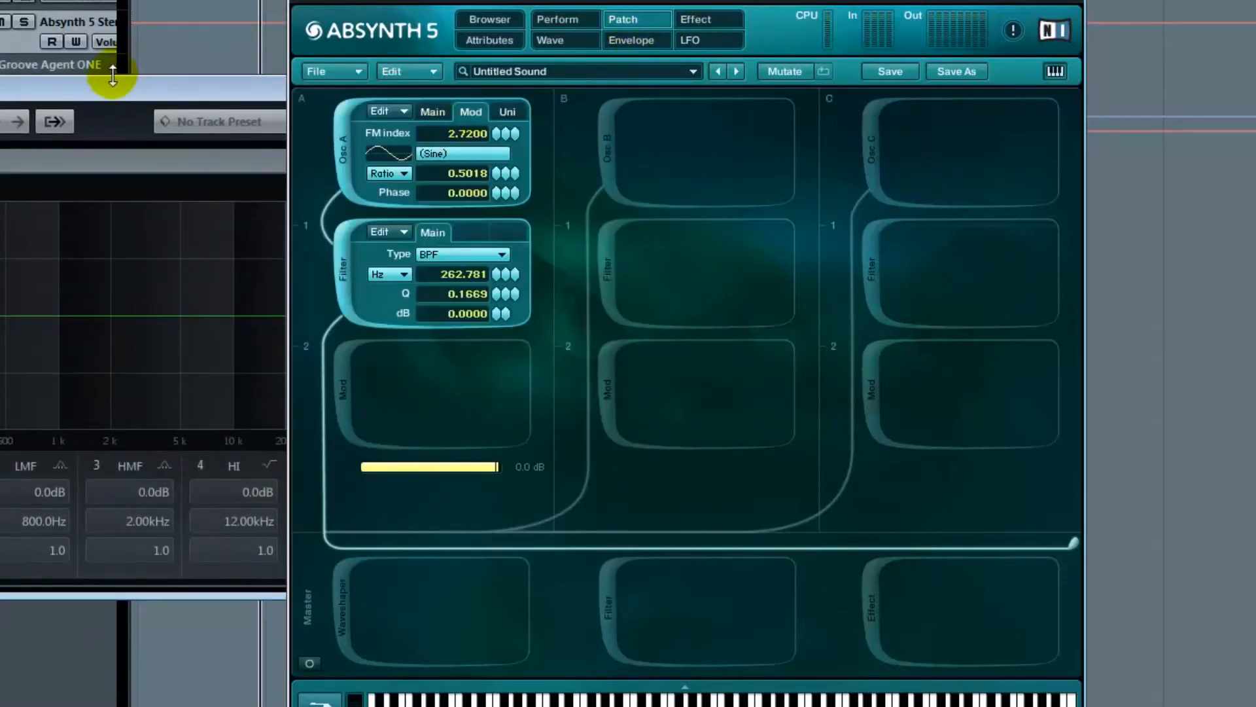
left_click_drag(109, 89, 65, 103)
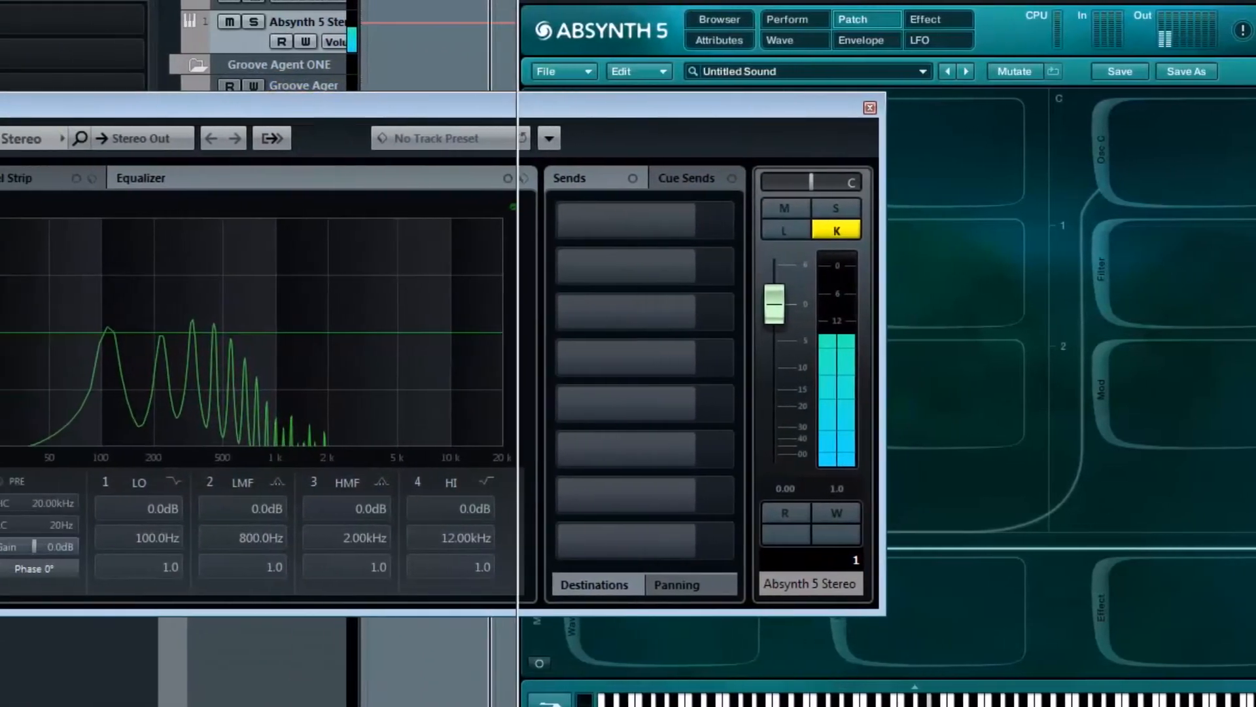
left_click_drag(789, 2, 850, 0)
Sweep Osc A's FM index to 2.61 and vary the band-pass filter, ending at 1767.768 Hz with Q at 0.3536.
left_click_drag(813, 125, 802, 214)
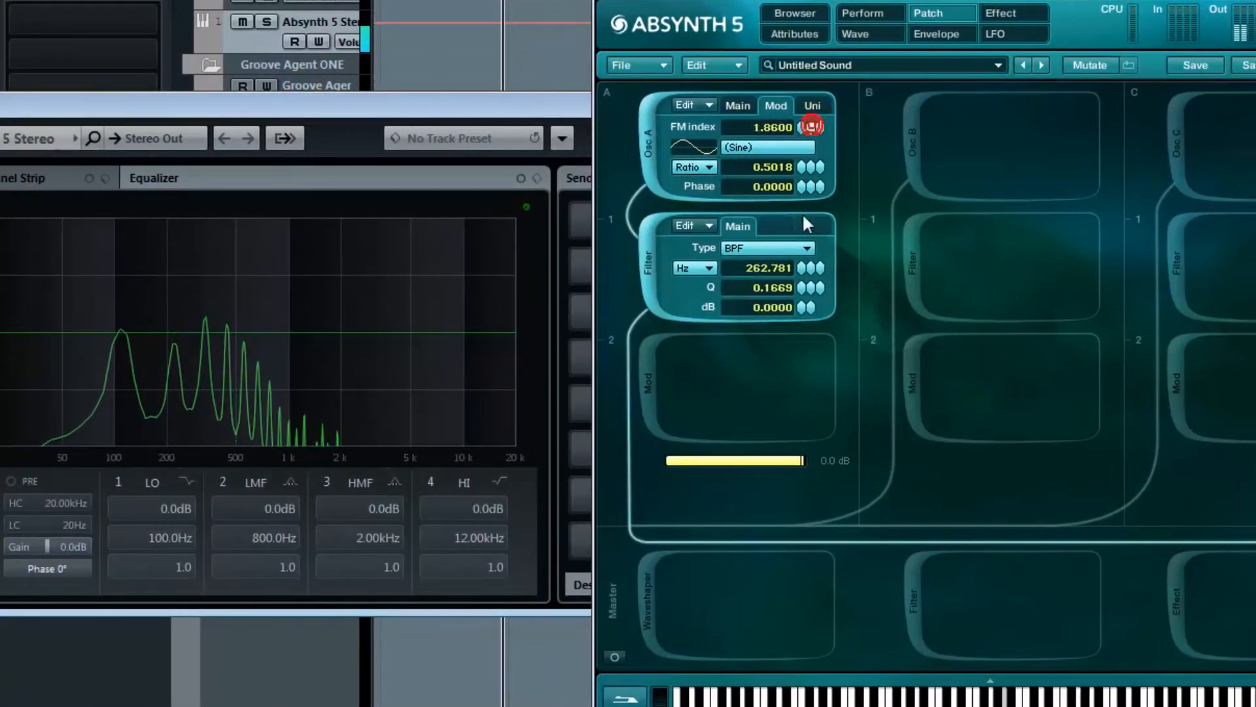
left_click_drag(790, 460, 833, 138)
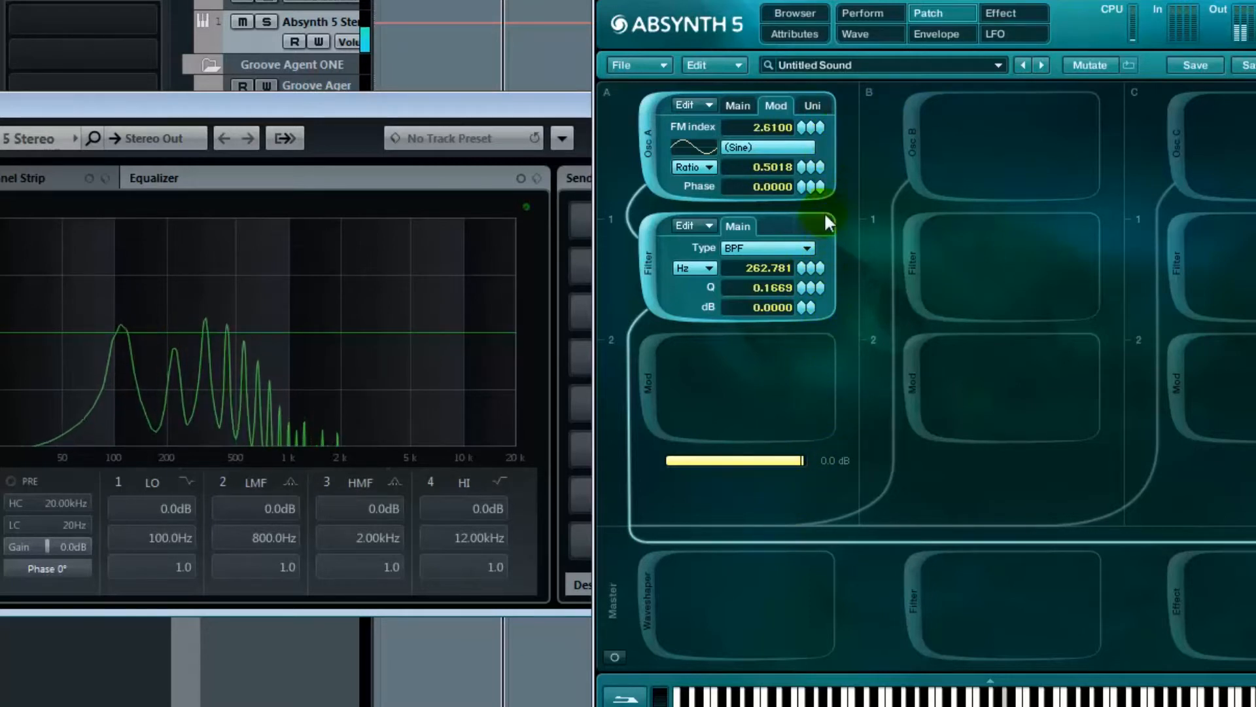
mouse_move(802, 270)
left_mouse_down()
mouse_move(808, 221)
mouse_move(815, 297)
mouse_move(822, 149)
mouse_move(811, 268)
mouse_move(807, 243)
mouse_move(808, 255)
left_mouse_up()
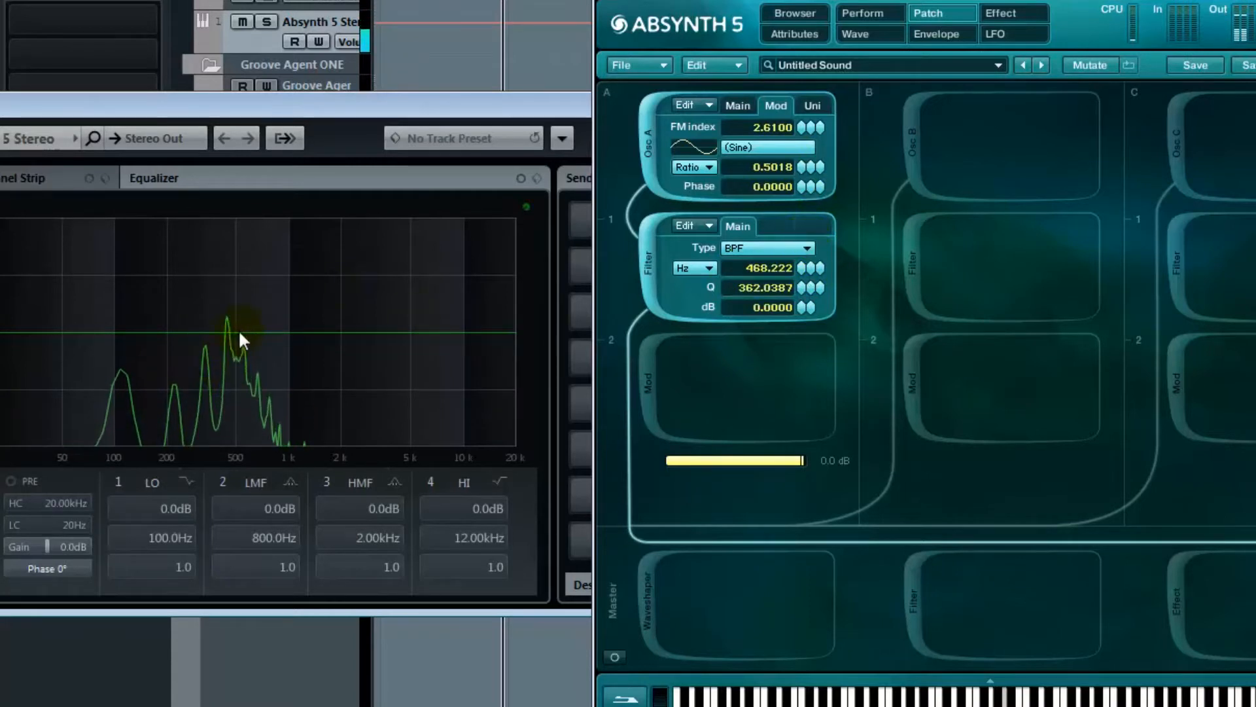
left_click_drag(806, 269, 797, 414)
mouse_move(803, 274)
left_mouse_down()
mouse_move(806, 295)
mouse_move(810, 227)
mouse_move(806, 314)
mouse_move(812, 253)
mouse_move(791, 266)
left_mouse_up()
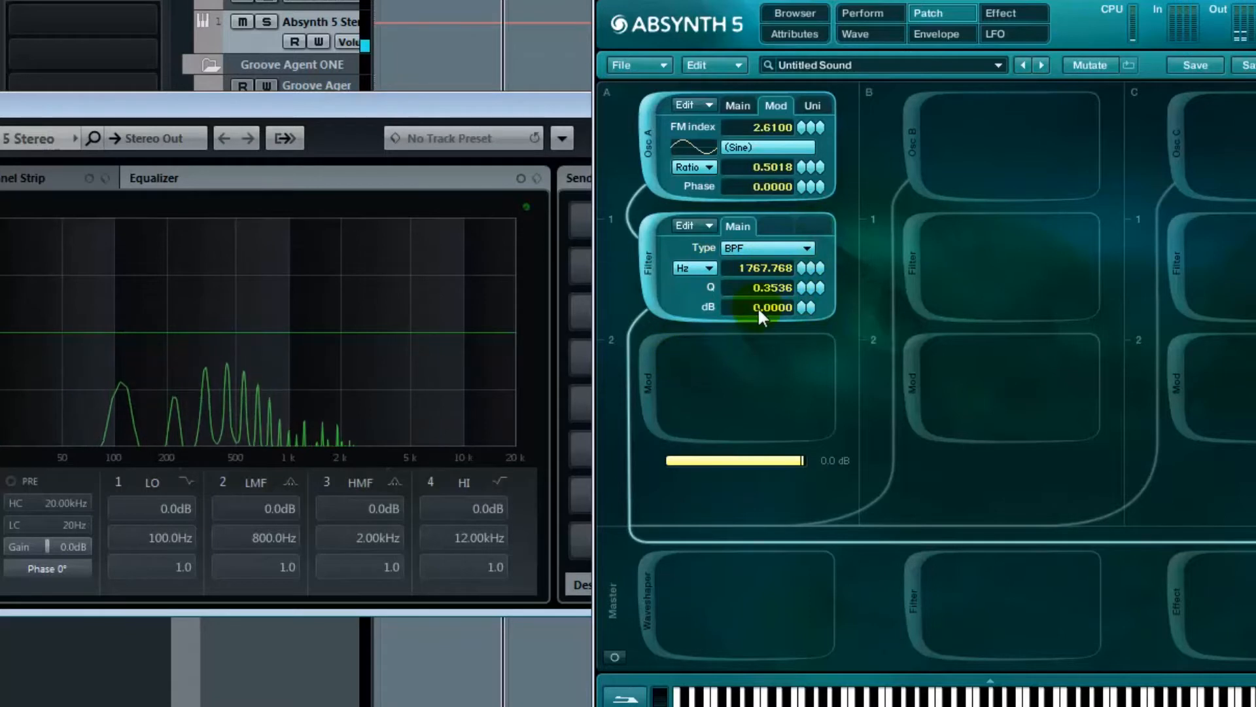
Turn on channel A's Mod module and set its type to Ringmod.
left_click(649, 383)
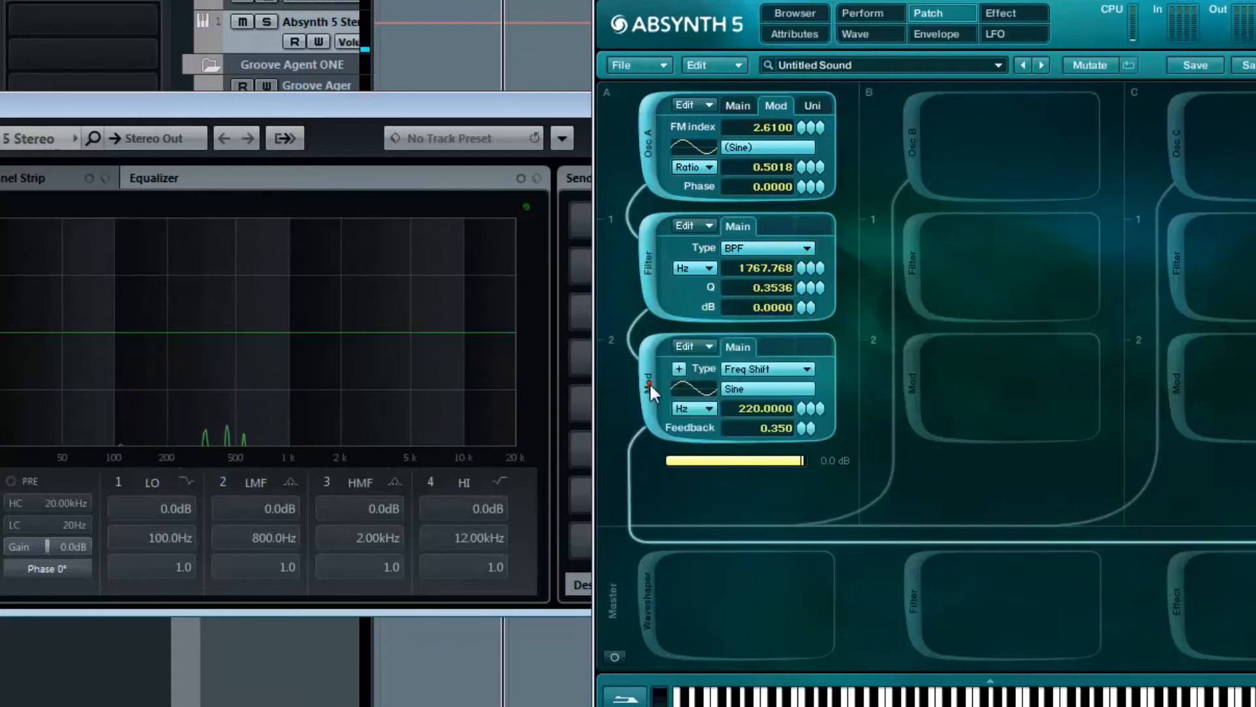
left_click(753, 370)
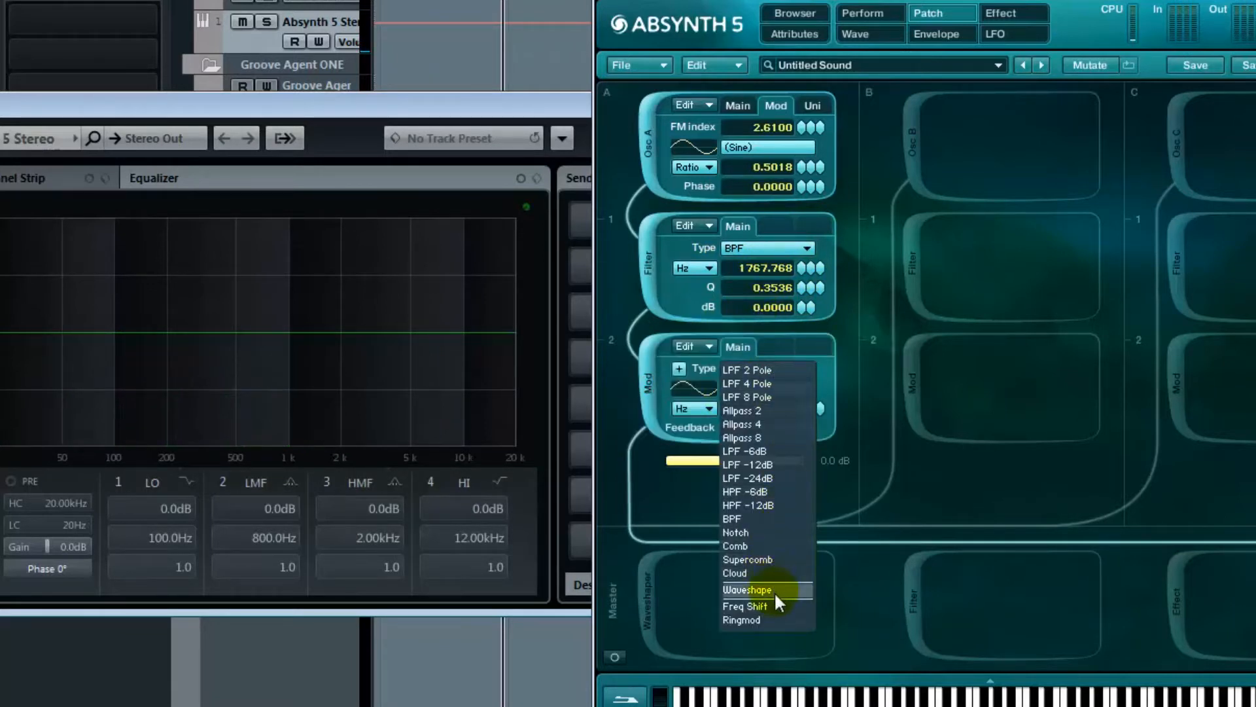
left_click(769, 618)
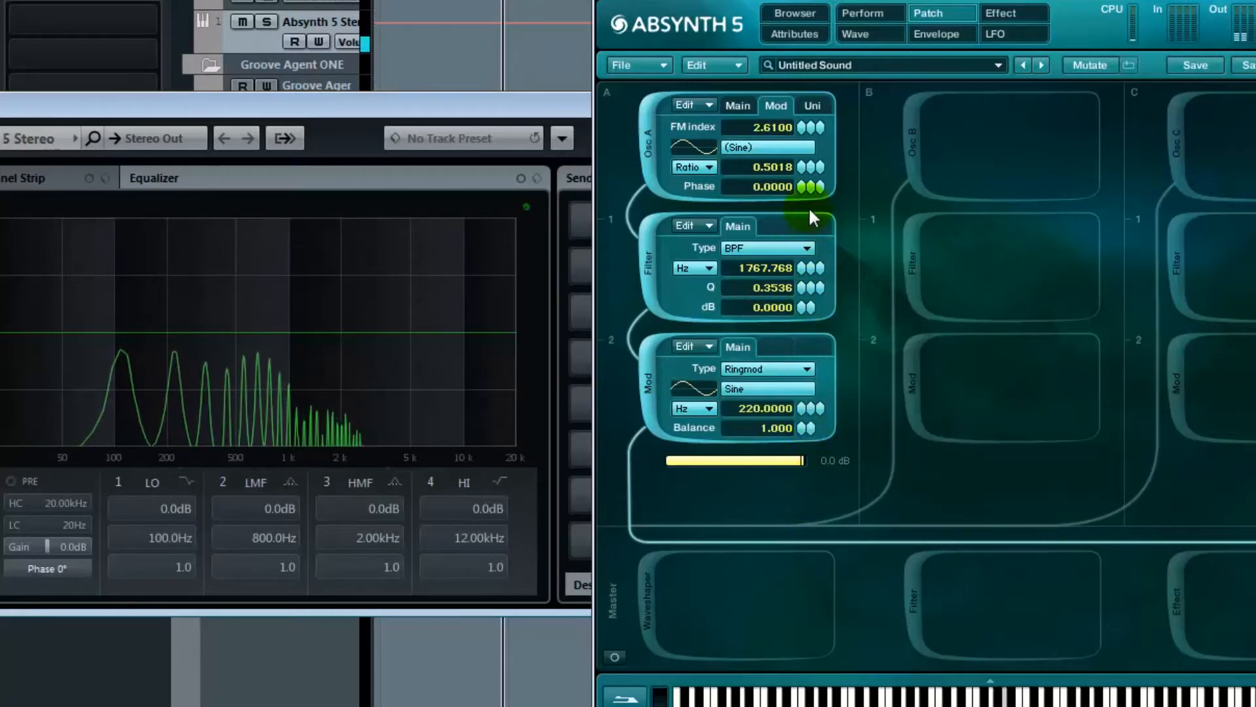
Switch the ring modulator's frequency to Ratio mode and set the ratio to 0.251.
left_click(707, 409)
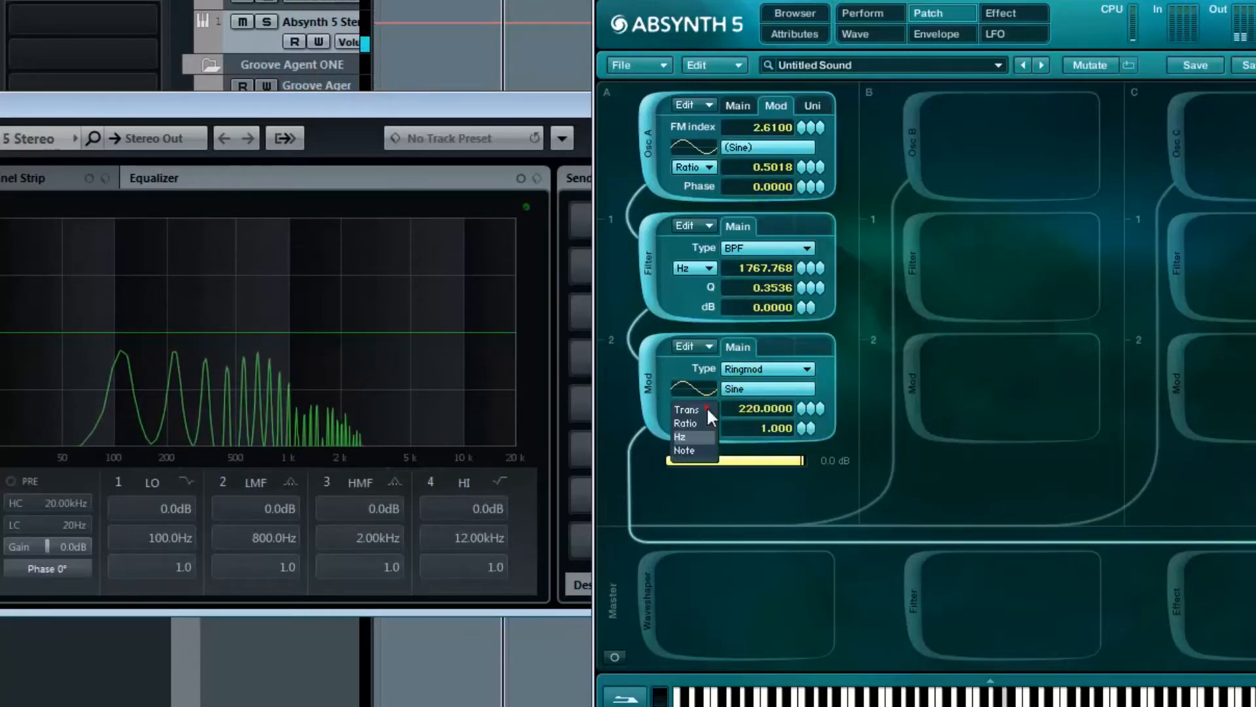
left_click(698, 427)
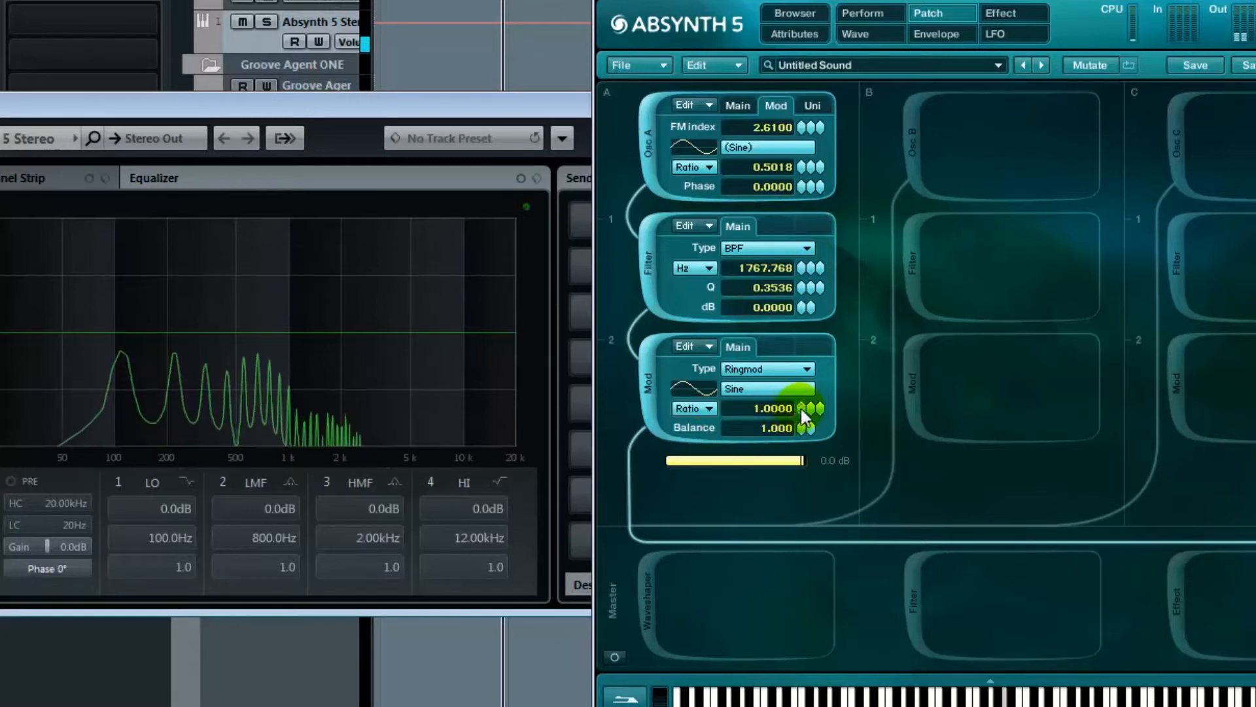
left_click_drag(802, 412, 802, 424)
double_click(781, 408)
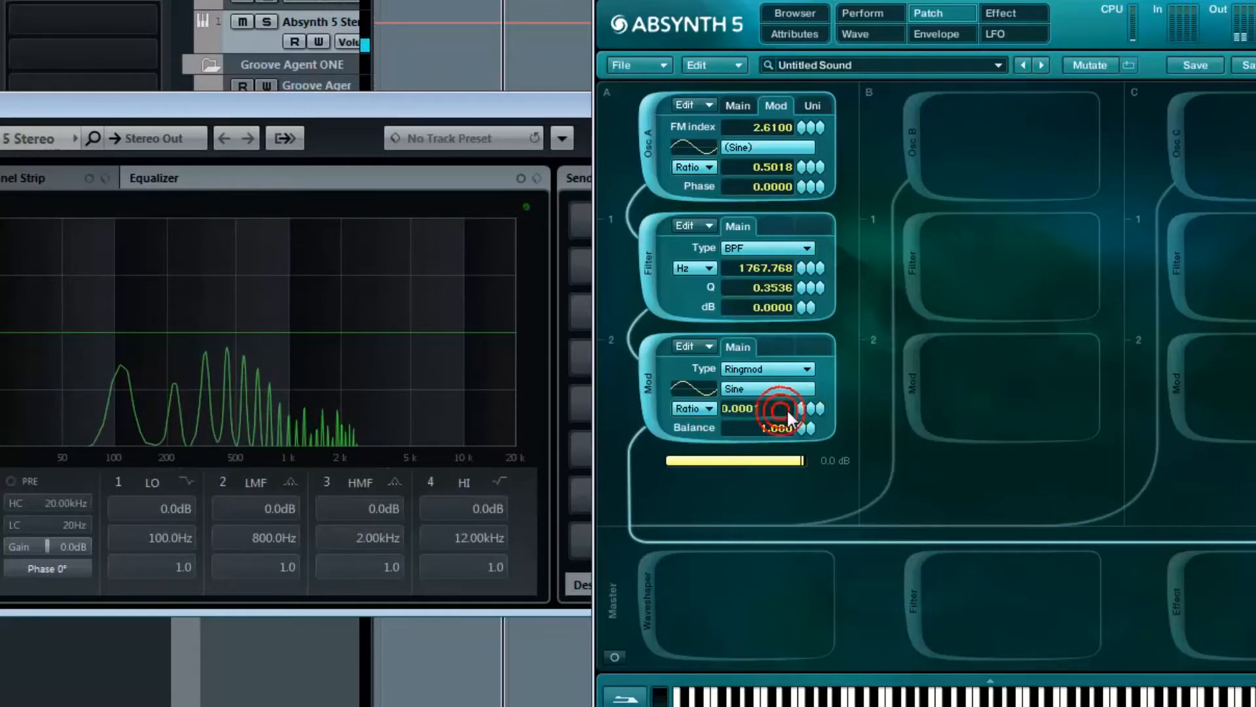
type(".251")
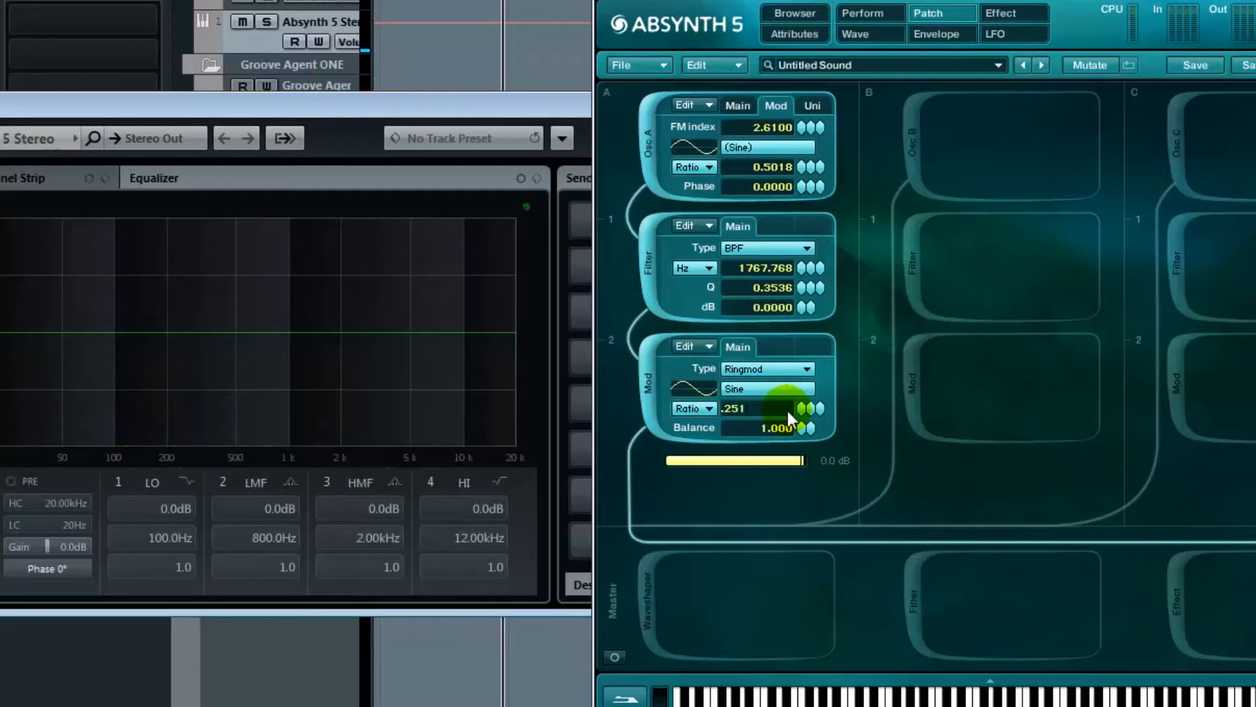
key("Return")
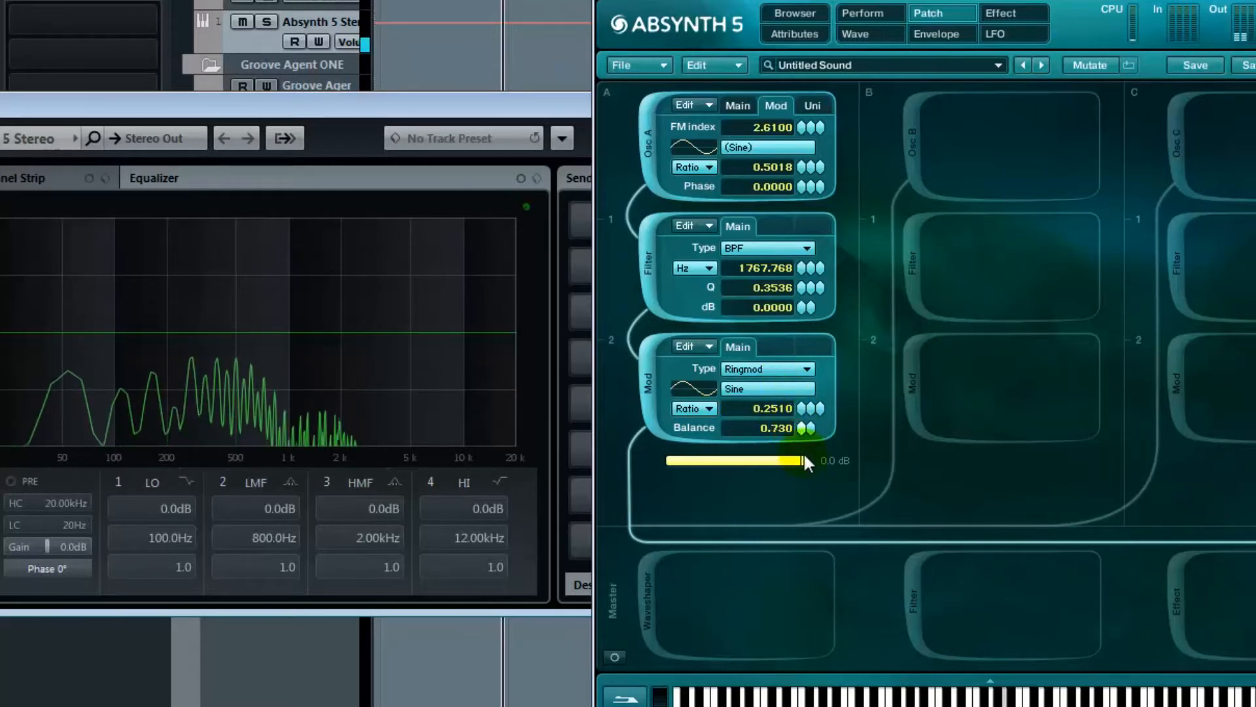
Sweep the ring modulator's Balance and bring it down to 0.
left_click_drag(812, 473, 812, 545)
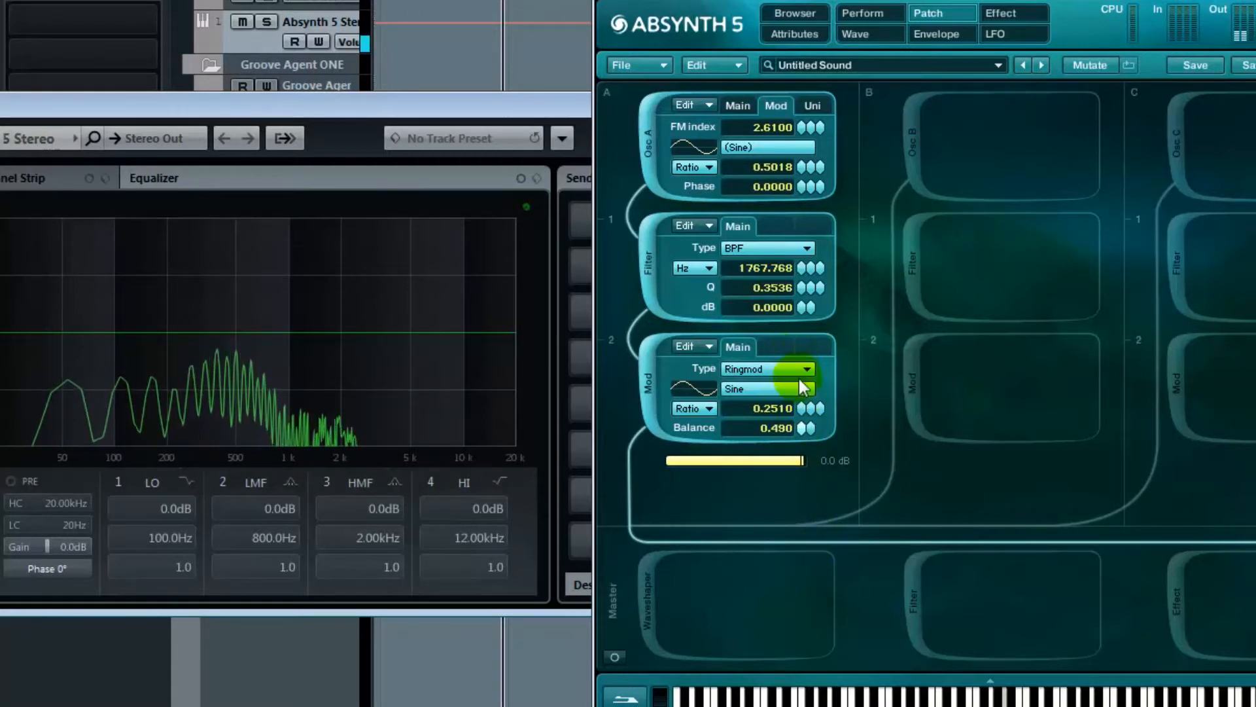
left_click_drag(797, 426, 811, 369)
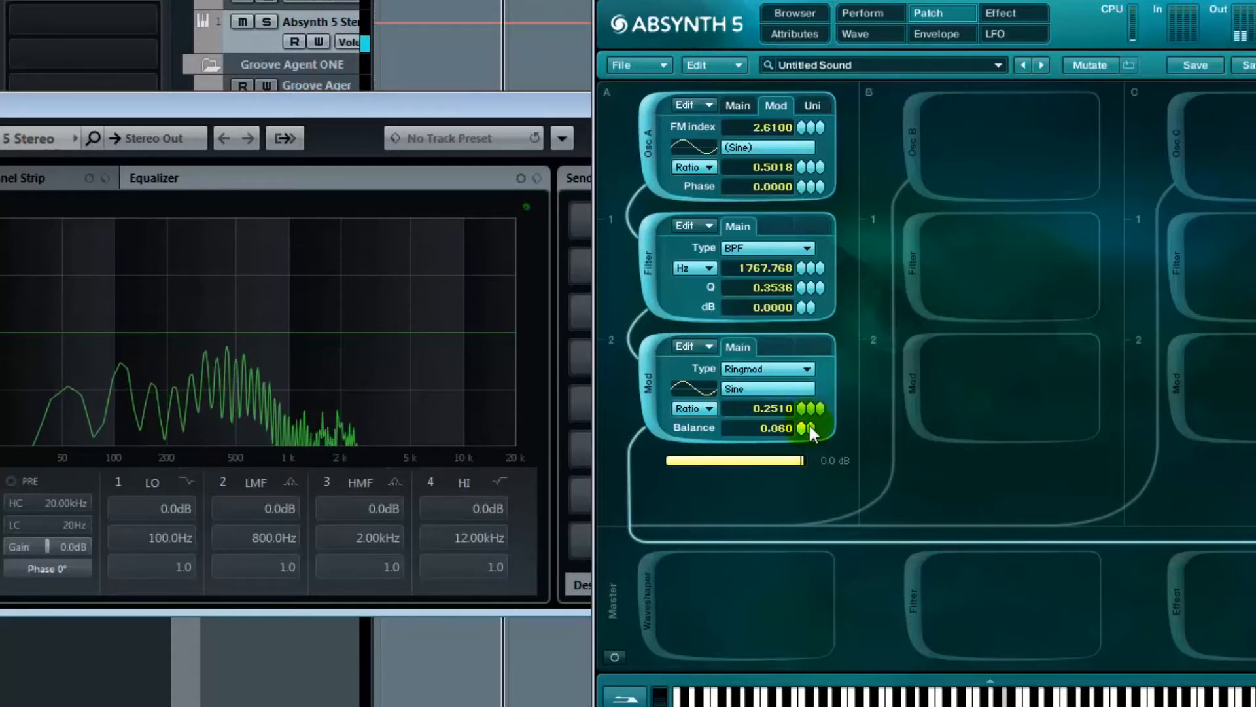
left_click_drag(805, 402, 812, 350)
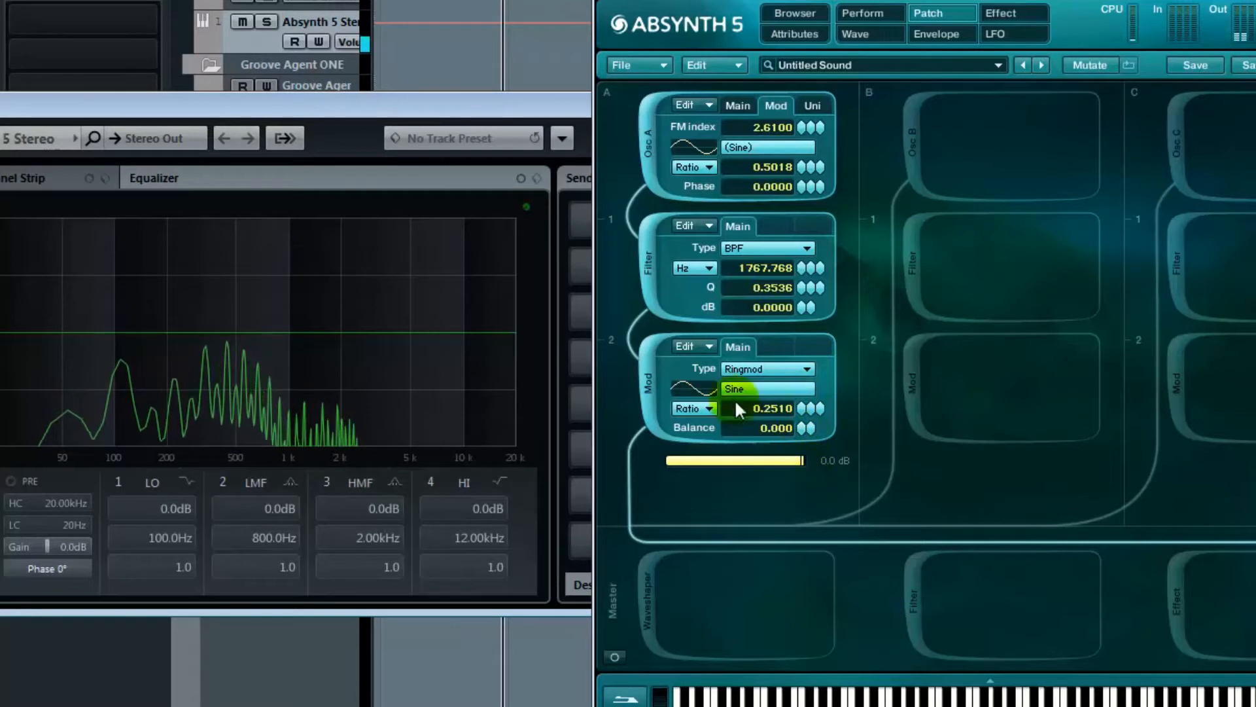
Turn Osc B back on alongside Osc A and lower its Fractalize Displace to 0.
left_click(913, 129)
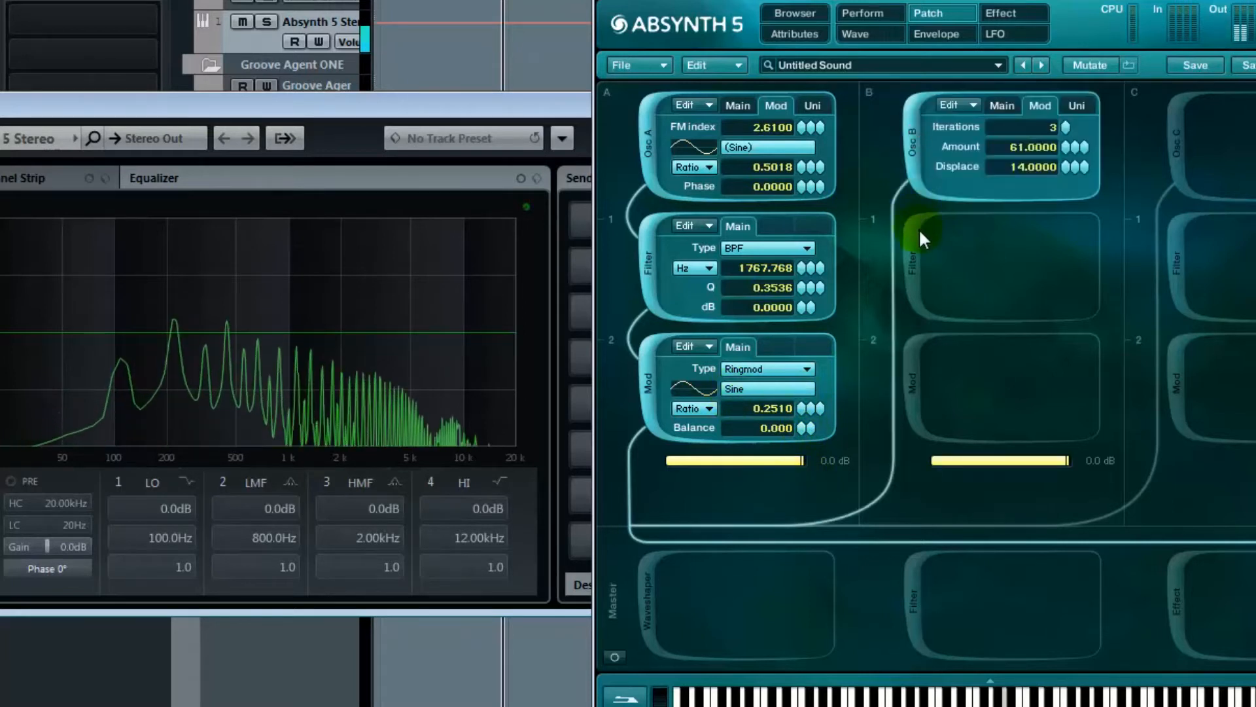
left_click_drag(1069, 166, 1065, 204)
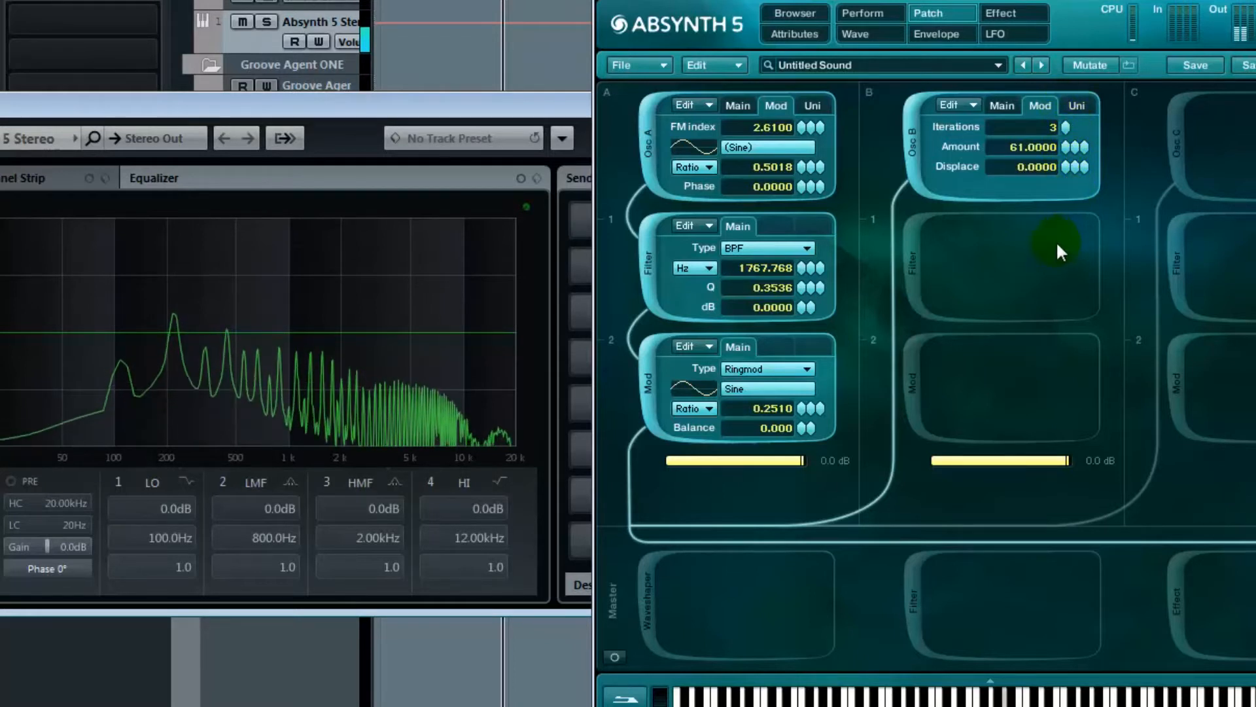
Turn on channel B's LPF 4 Pole filter, leaving its Mod module off, and raise the filter feedback to 0.86.
left_click(925, 370)
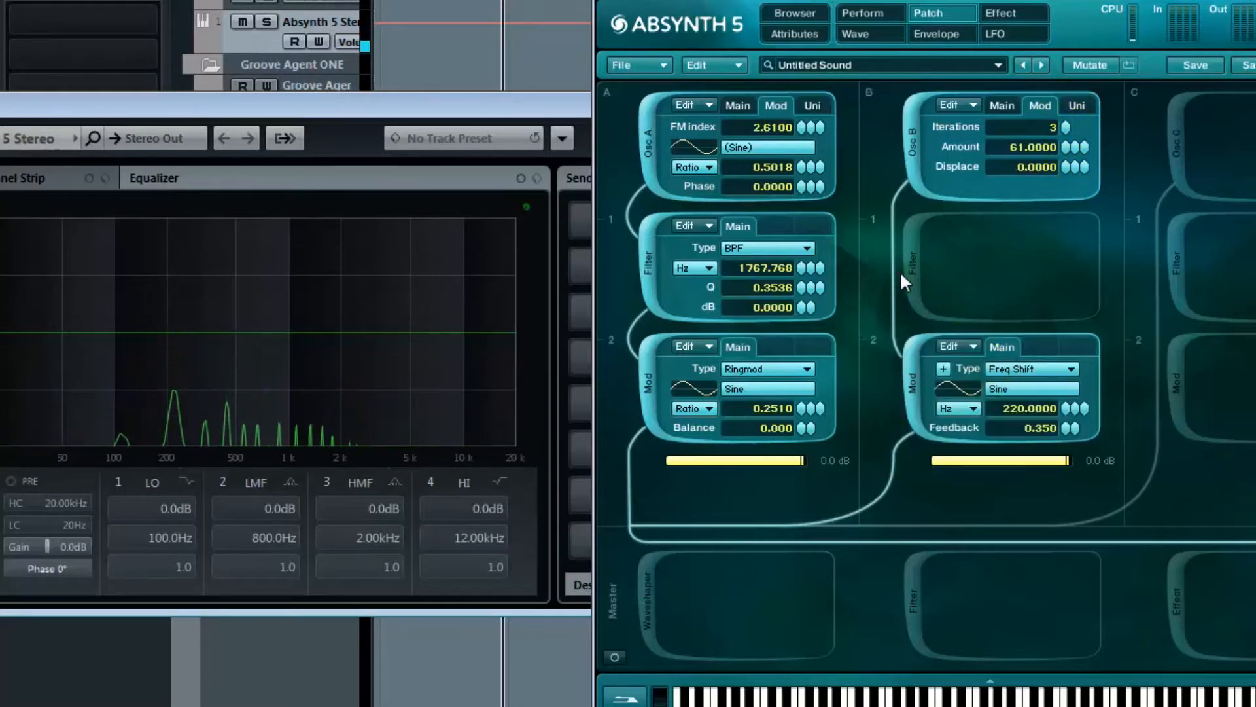
left_click(907, 370)
left_click(911, 269)
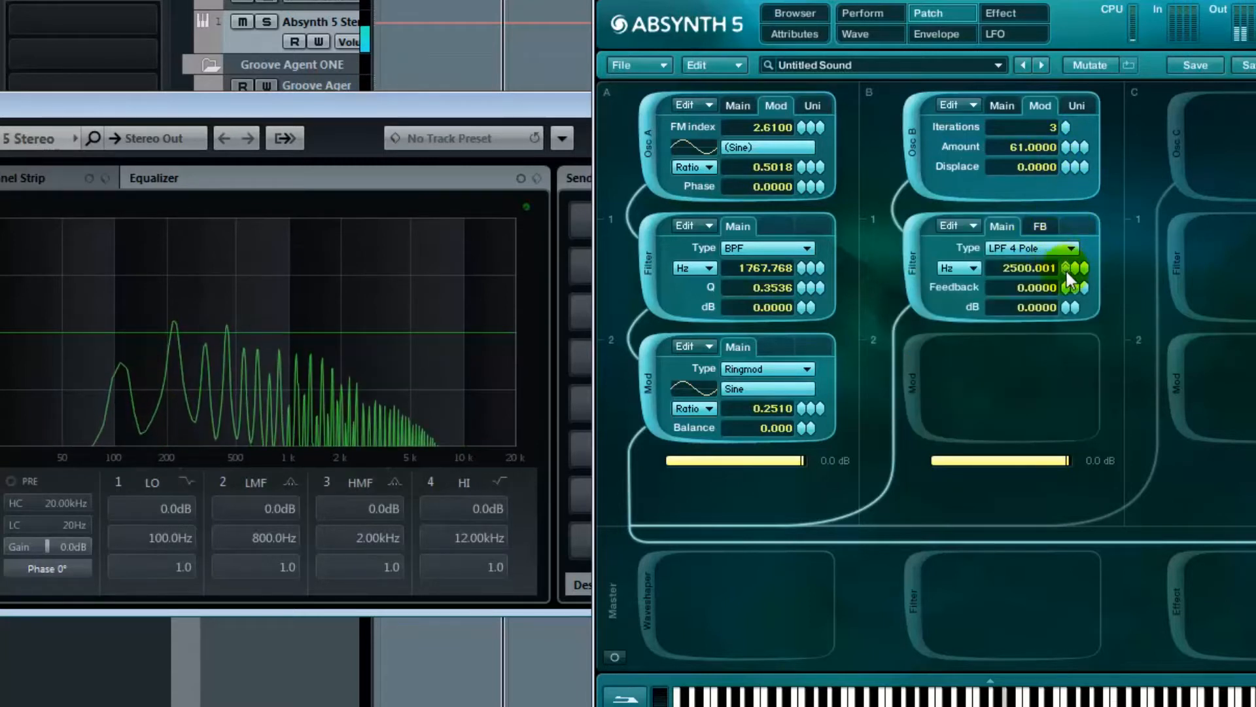
left_click_drag(1069, 291, 1088, 202)
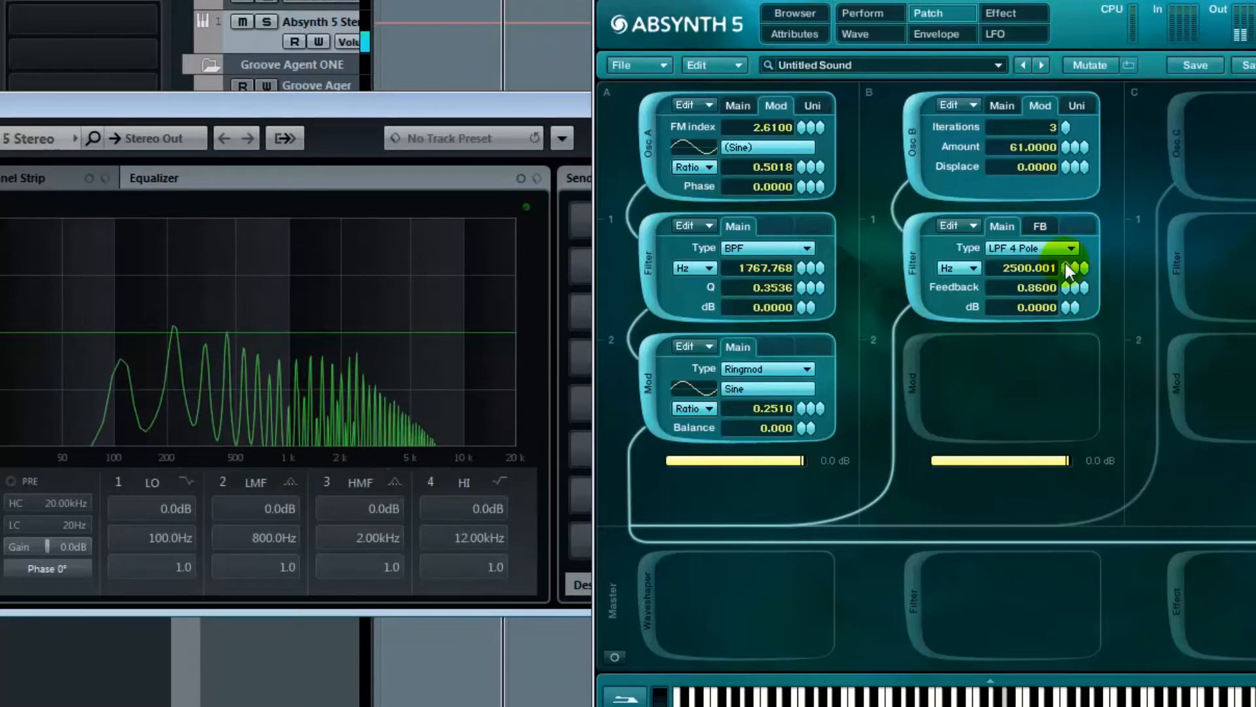
Lower channel B's filter cutoff to 393.726 Hz, show the pan controls, and pan channel A slightly left and channel B slightly right.
left_click_drag(1065, 263, 1073, 293)
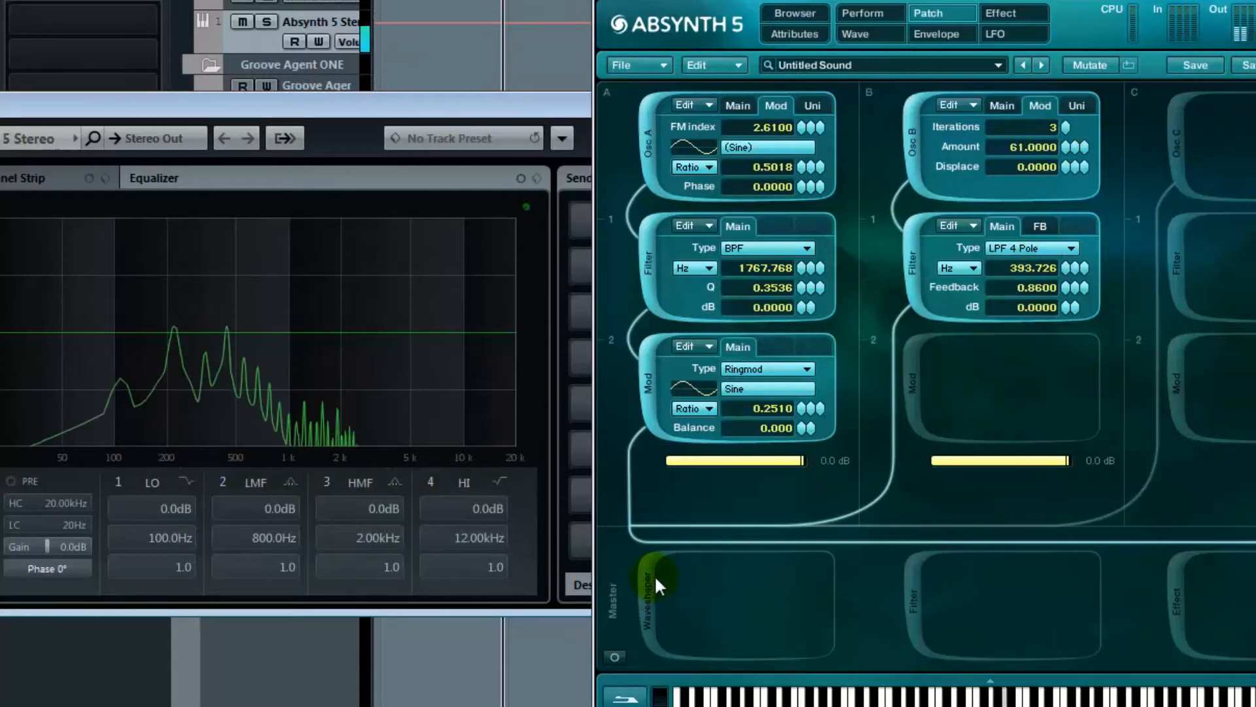
left_click(614, 657)
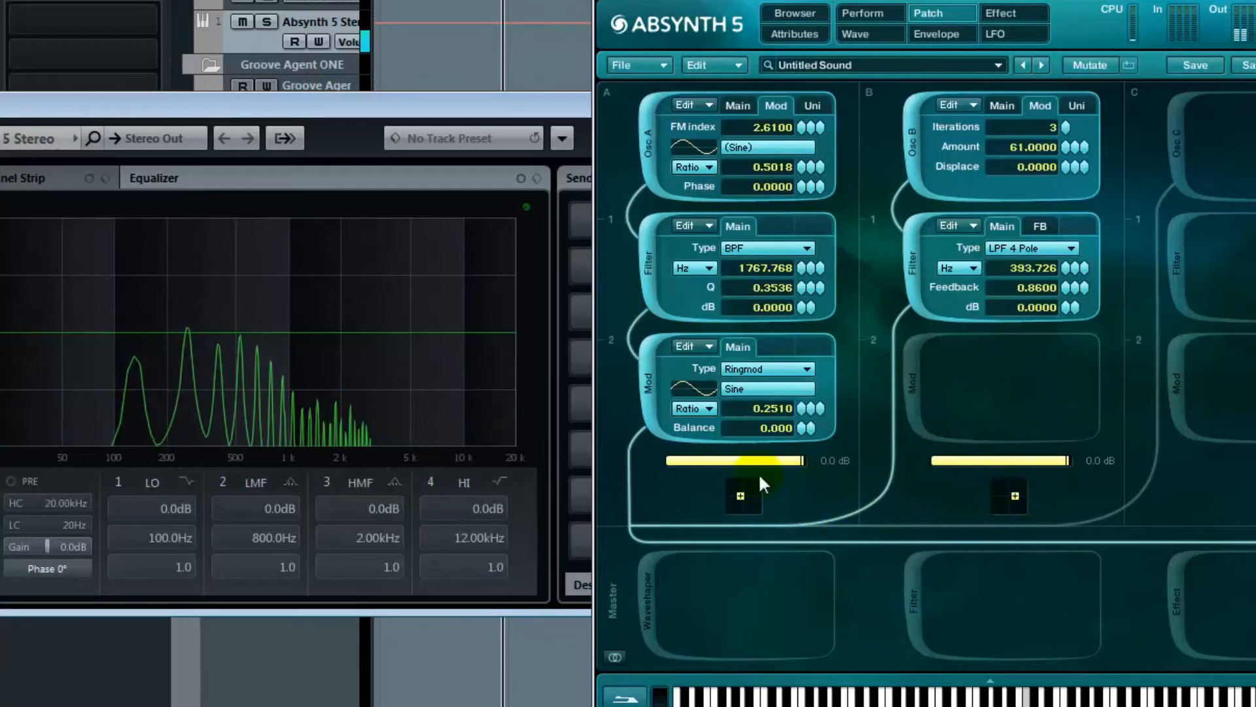
left_click(736, 498)
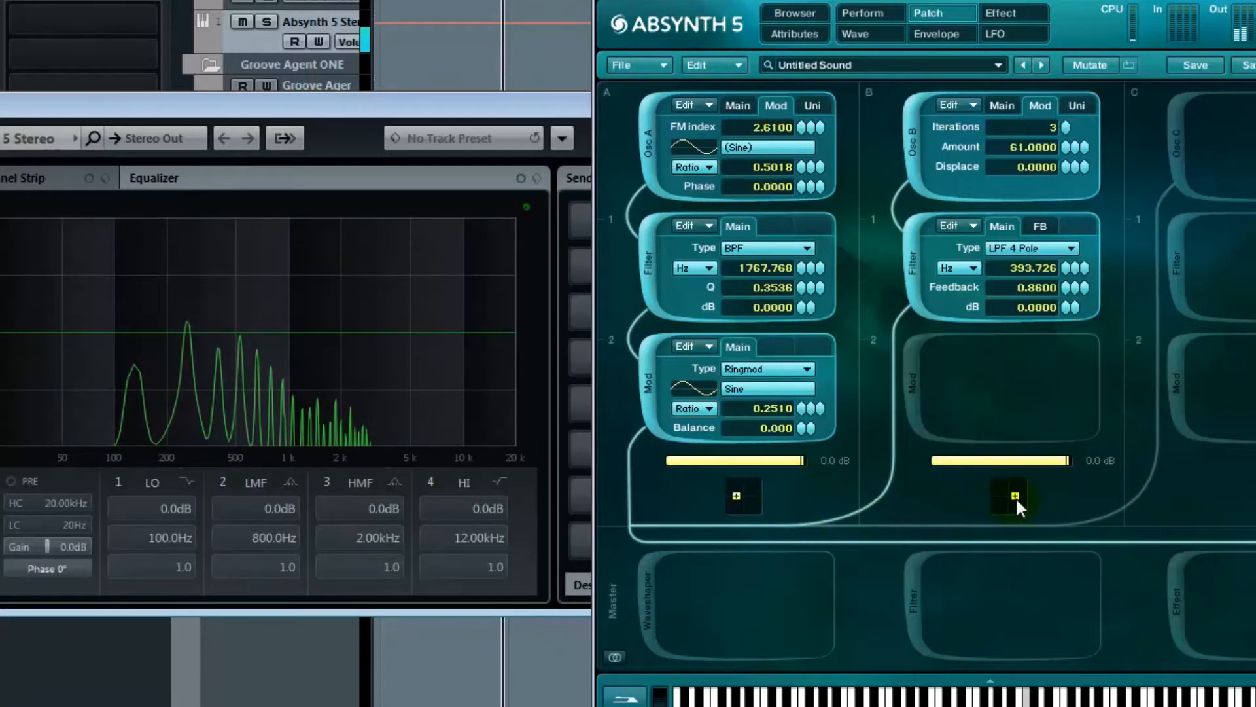
left_click(942, 550)
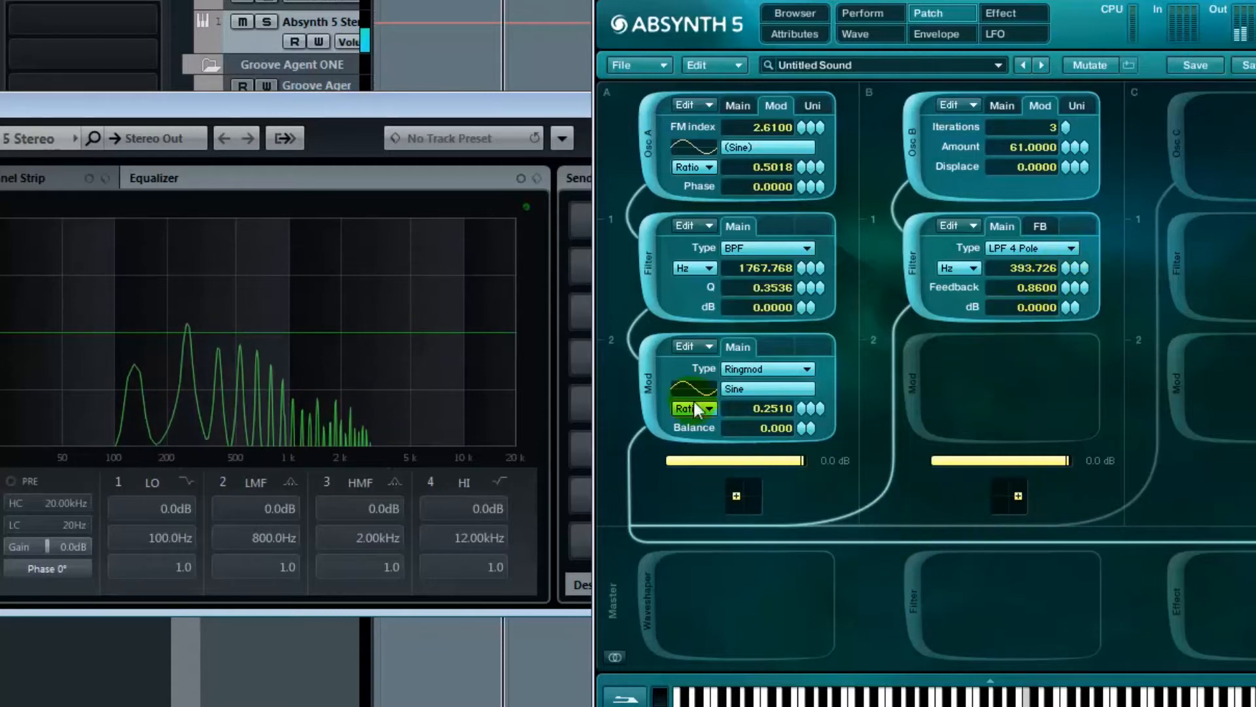
Turn on the master filter, leaving the Waveshaper off, and set it to Comb in Trans mode at 24 with 0.81 feedback.
left_click(650, 611)
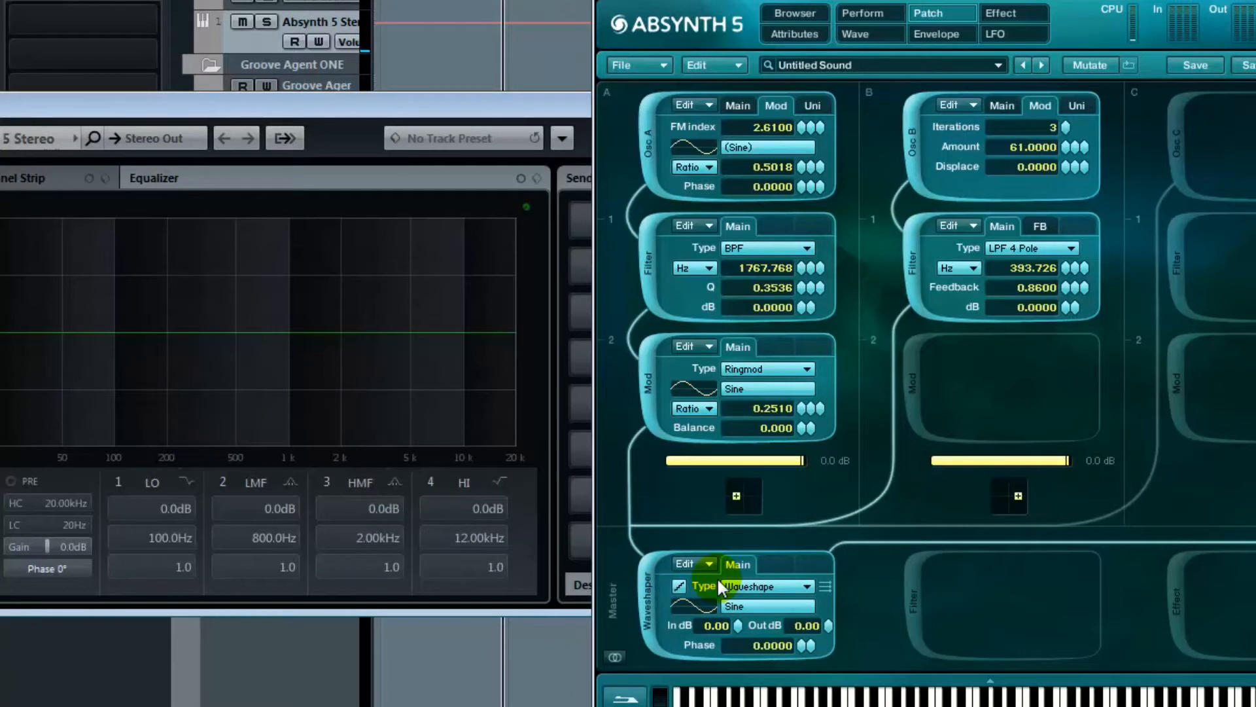
left_click(641, 591)
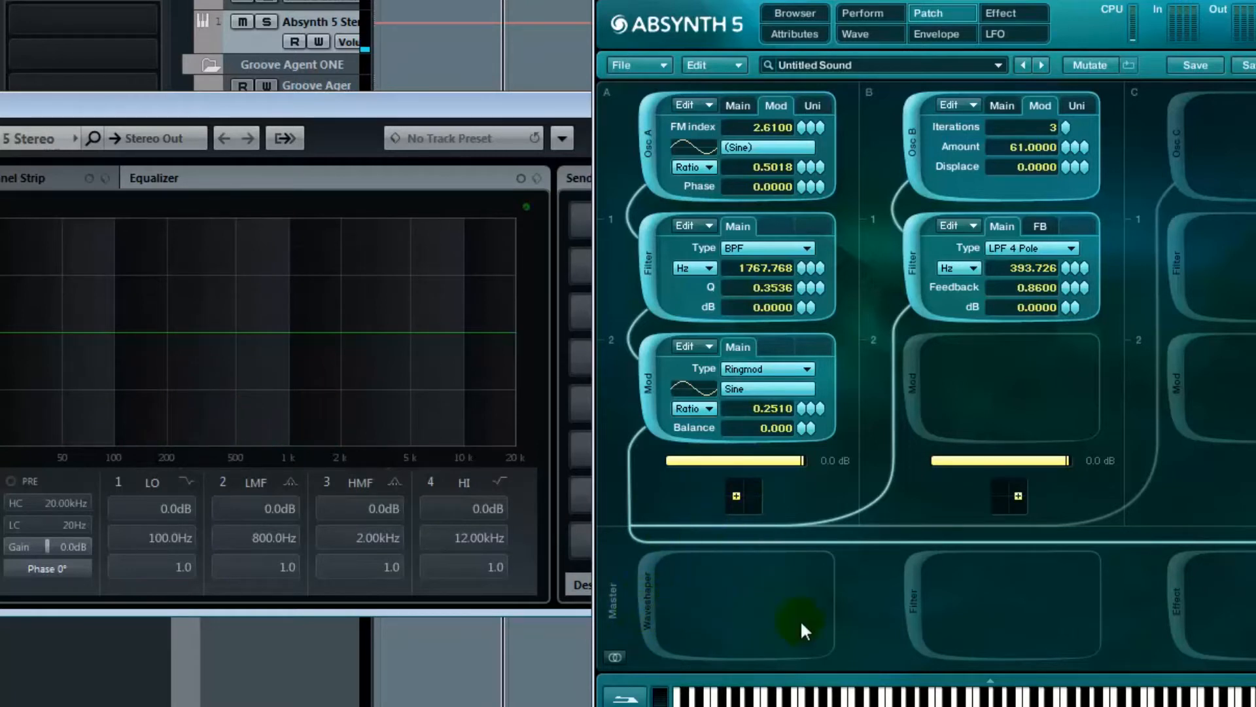
left_click(916, 598)
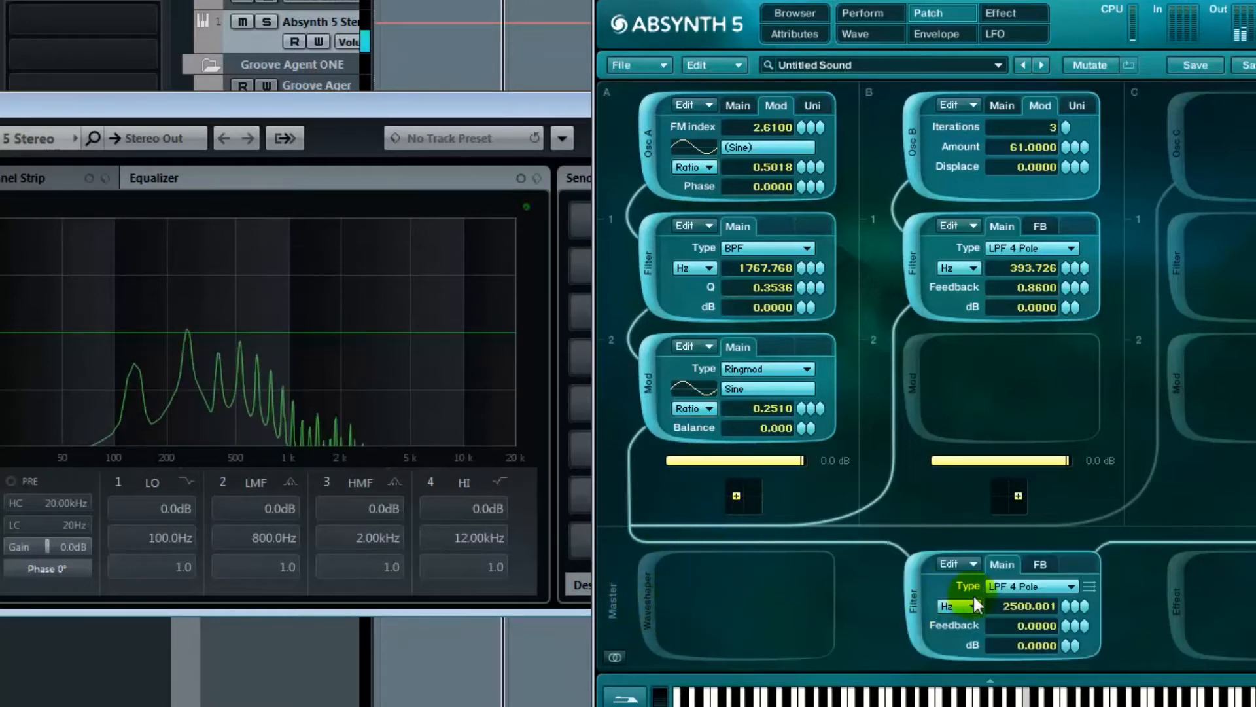
left_click(1042, 579)
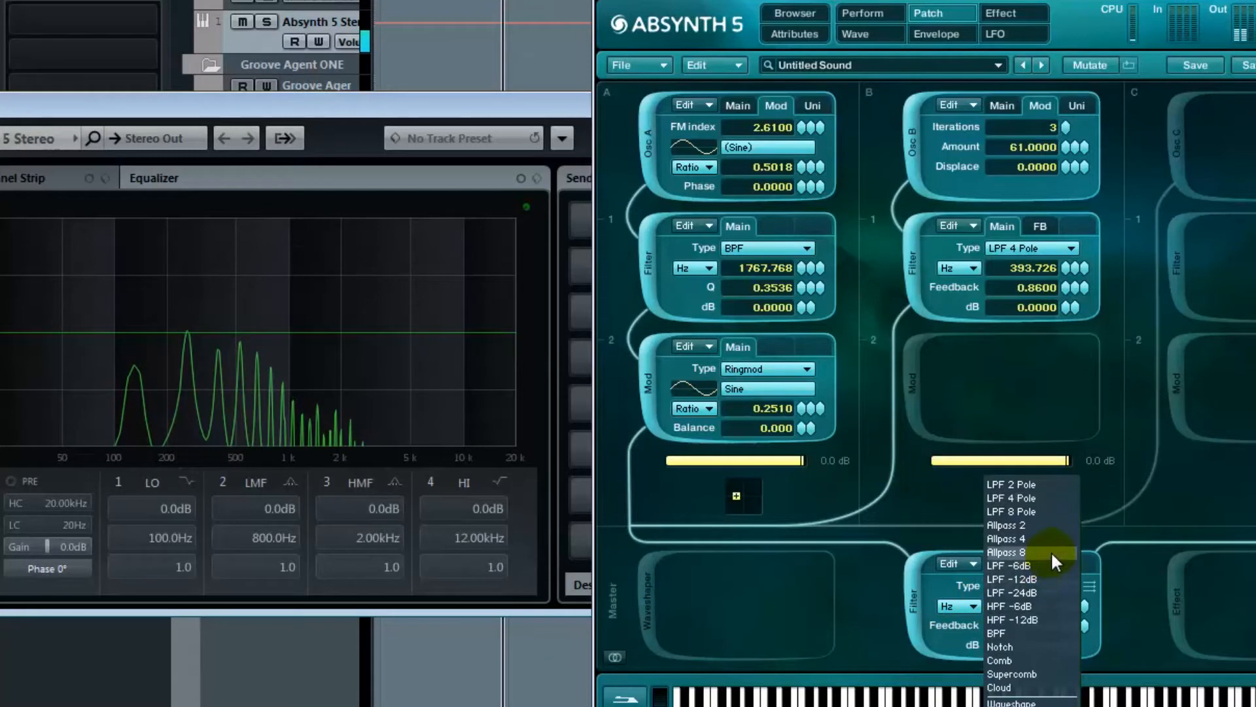
left_click(1029, 661)
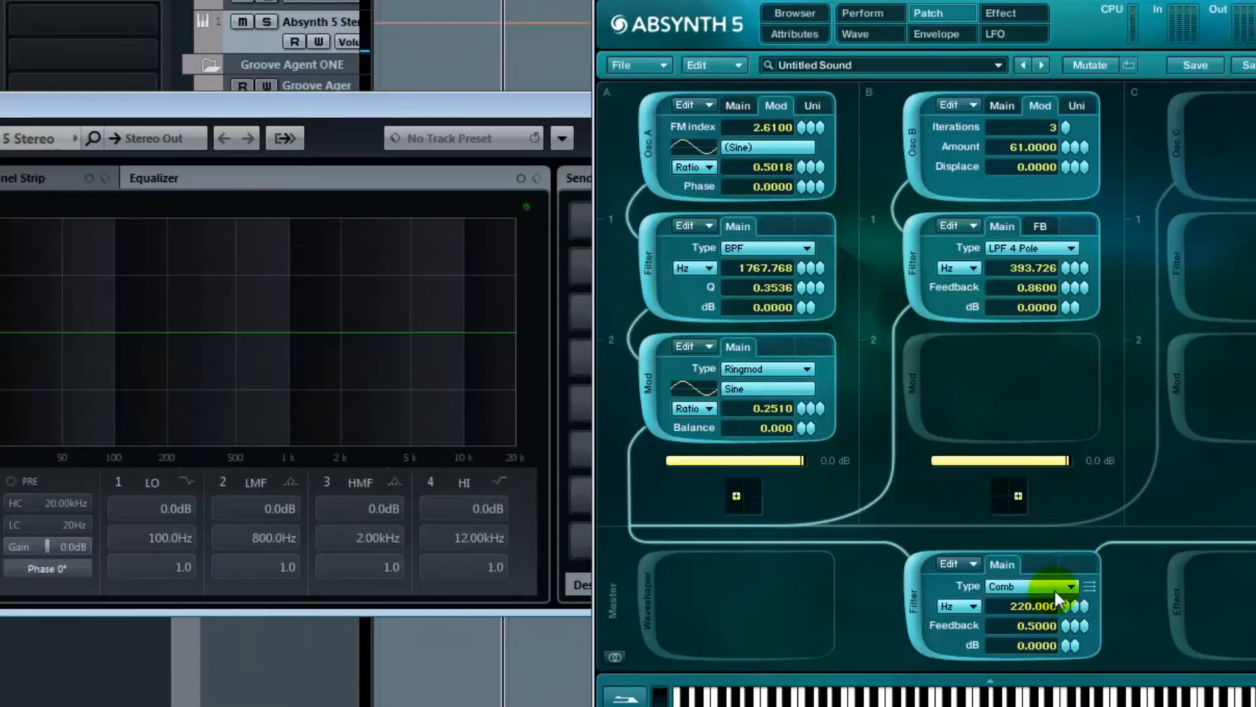
left_click(968, 610)
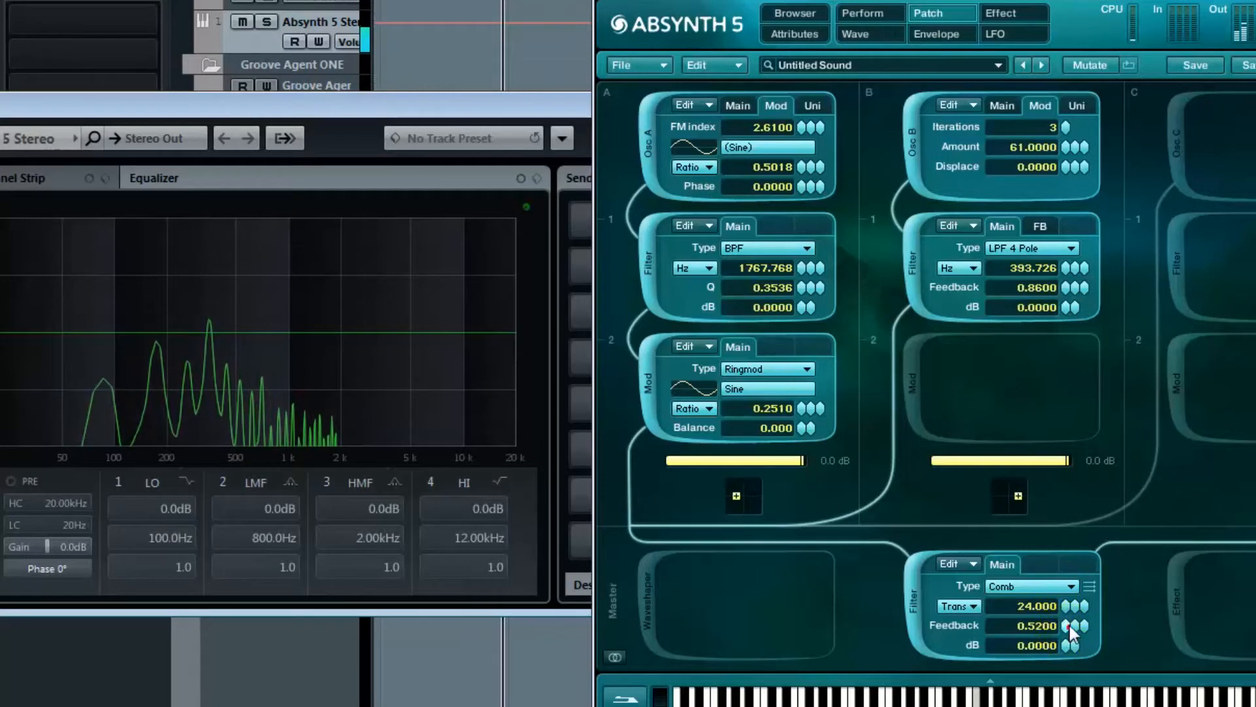
left_click_drag(1067, 626, 1001, 616)
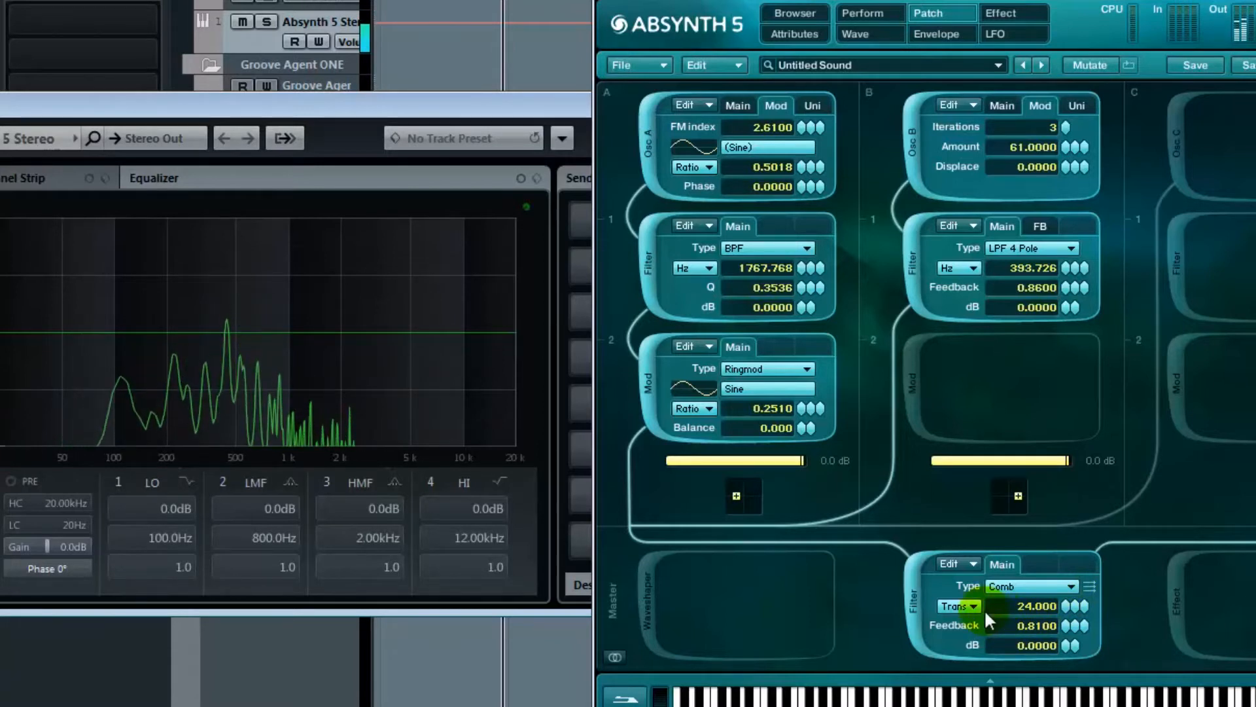
Compare the sound with the master comb filter bypassed, and set its Trans value to 12 and its feedback to 0.755.
left_click(909, 587)
left_click(909, 586)
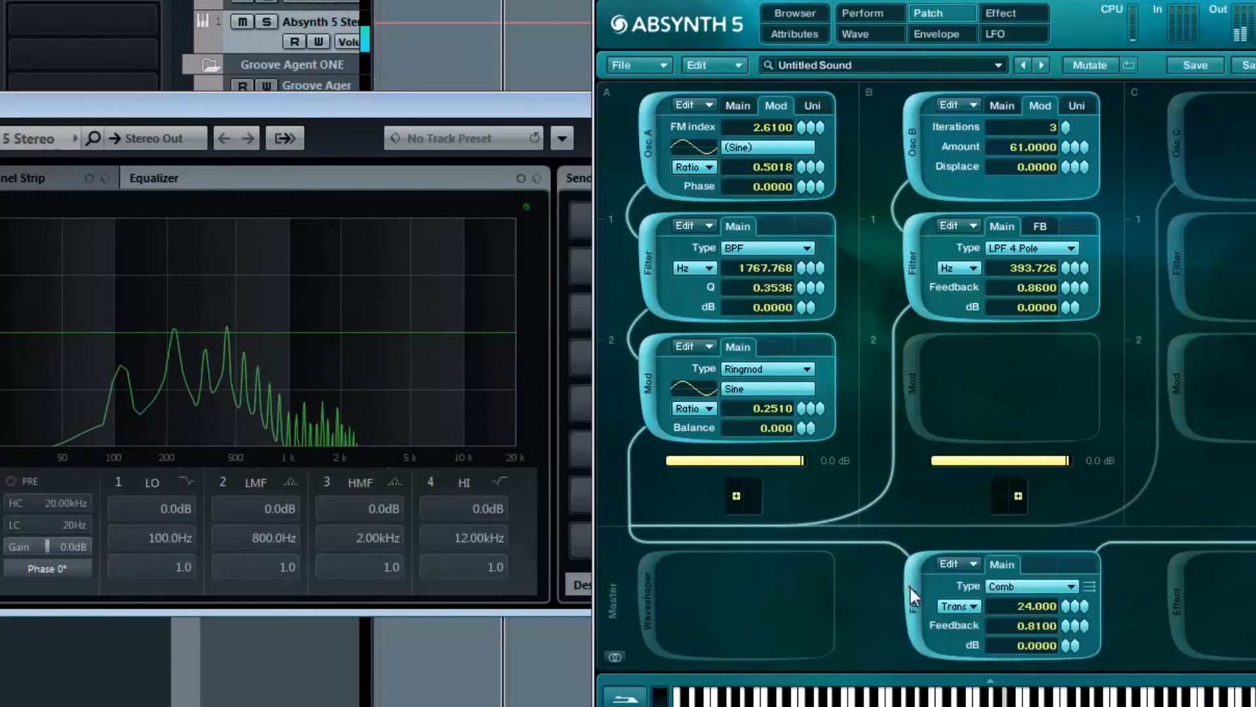
left_click_drag(1076, 606, 1064, 612)
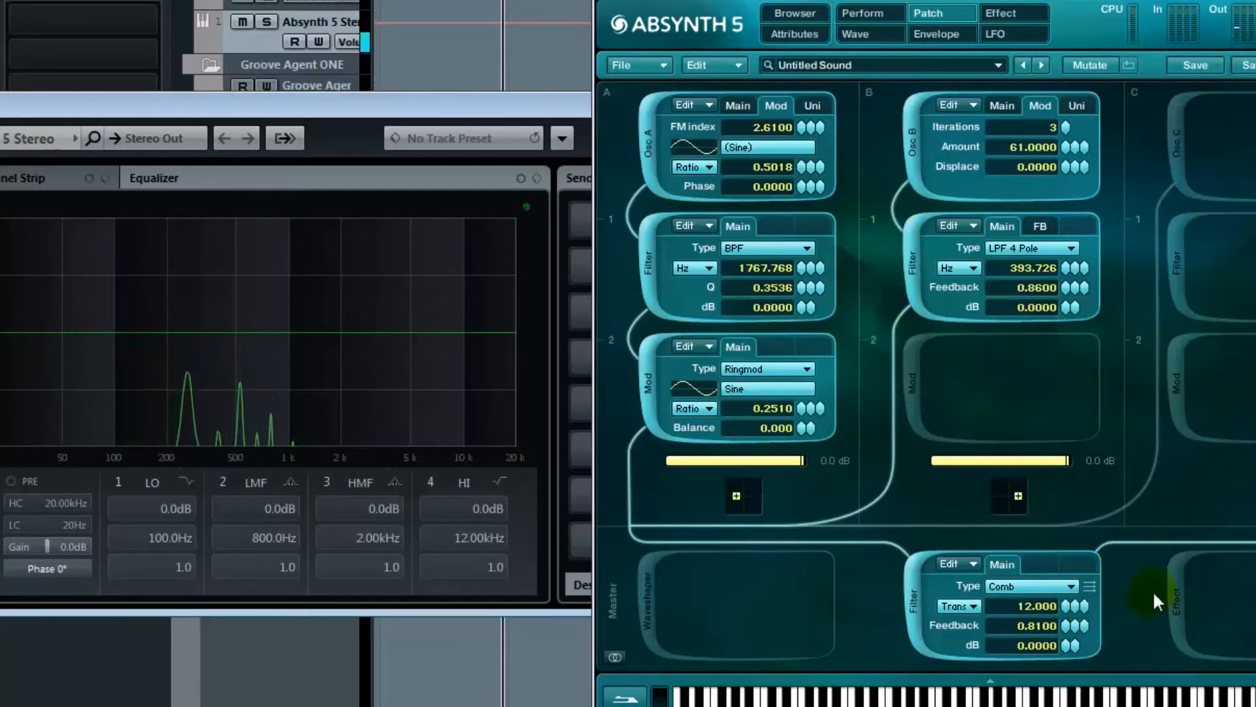
left_click_drag(1067, 626, 1065, 660)
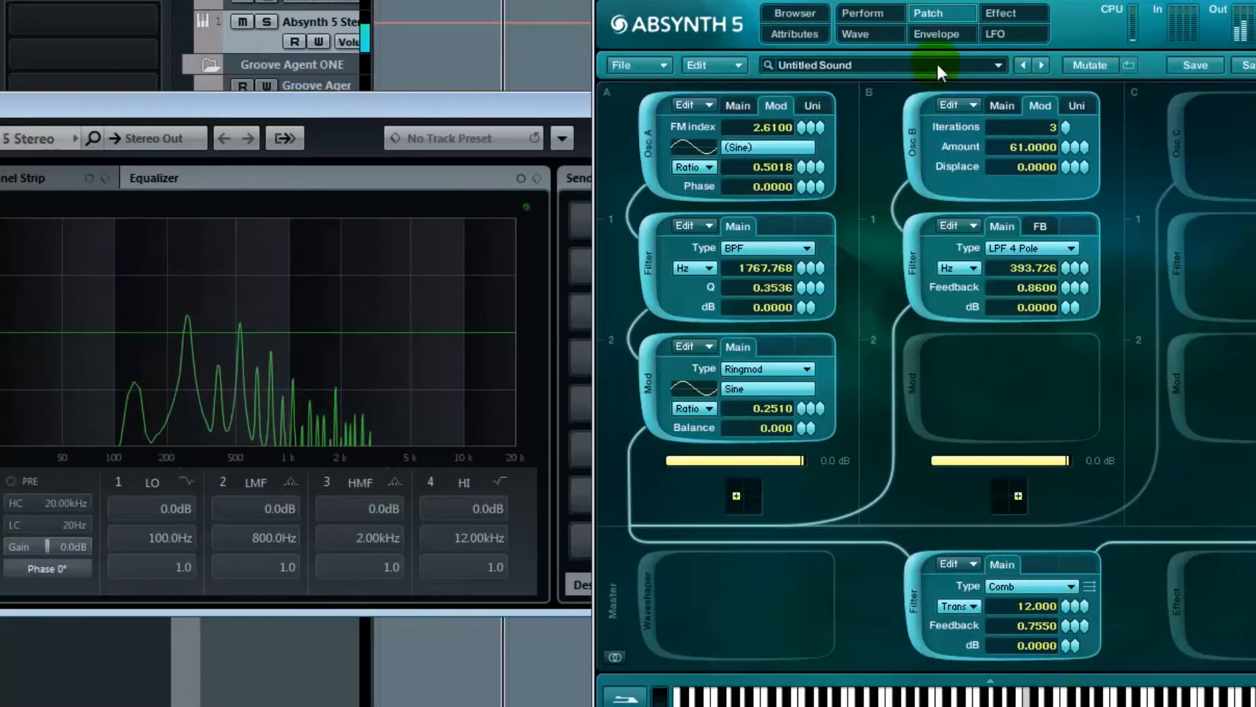
Lower the patch's overall output level in the performance settings to about -7.8 dB.
left_click(880, 14)
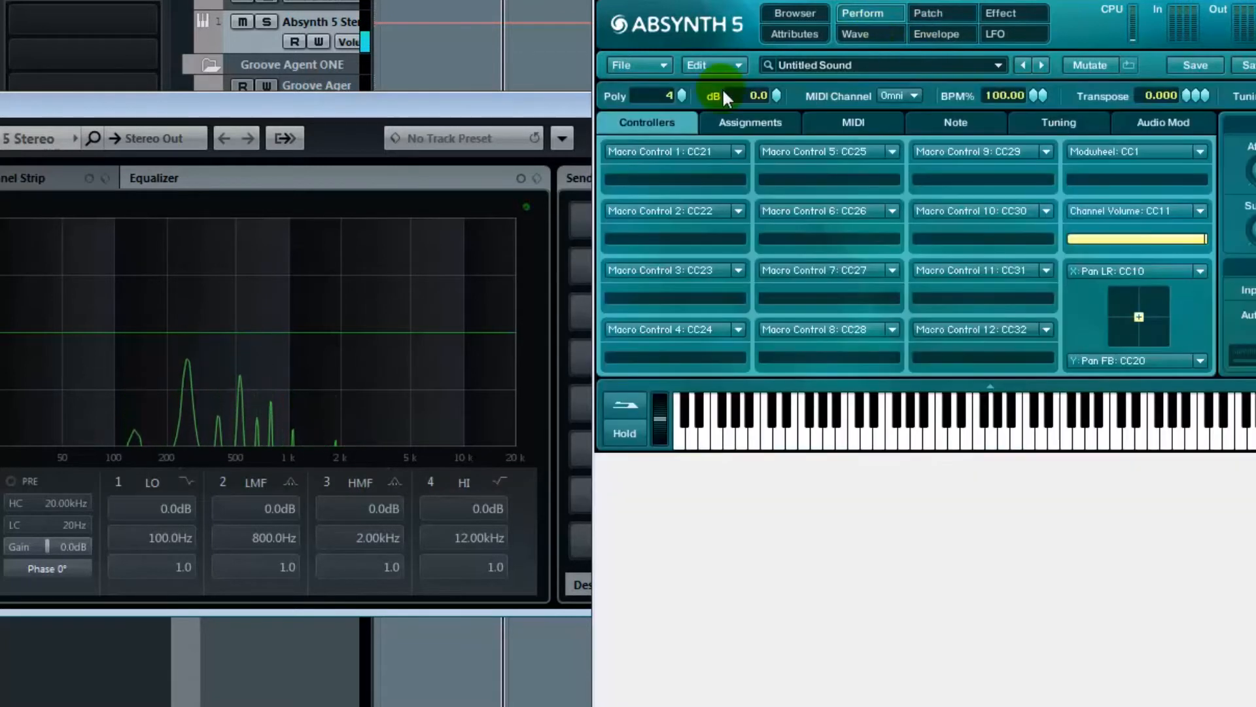
left_click(786, 160)
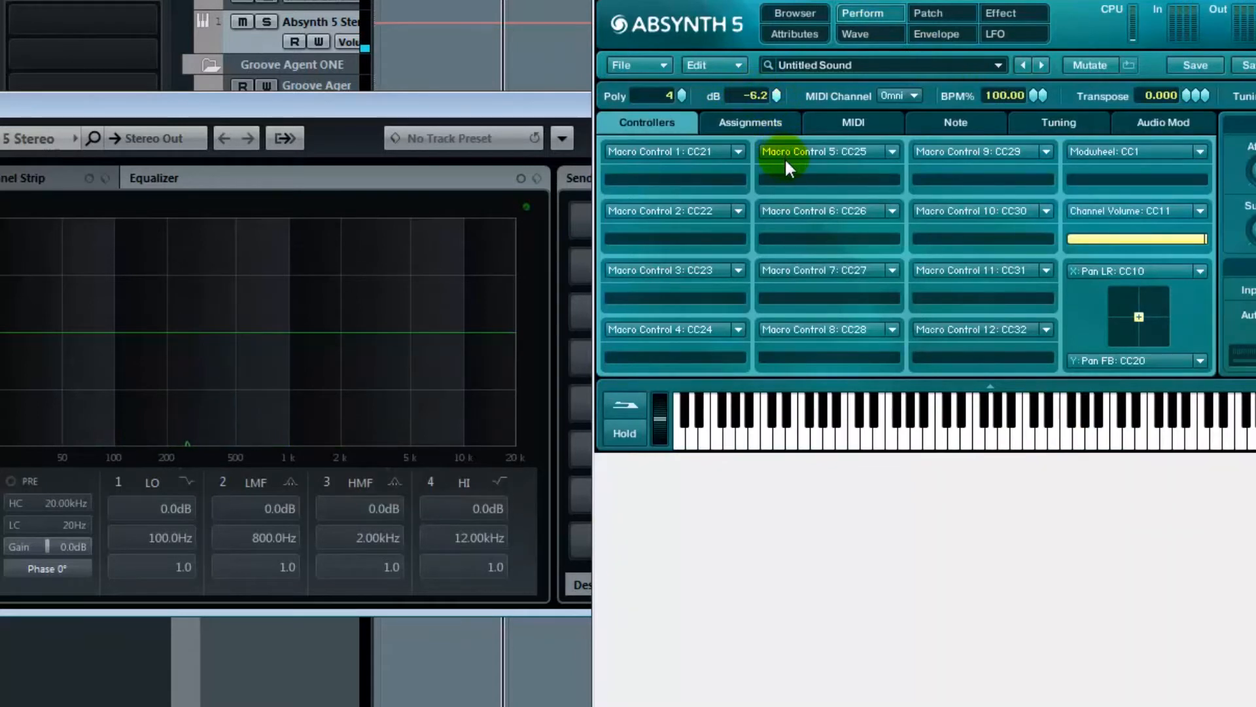
left_click_drag(788, 179, 787, 190)
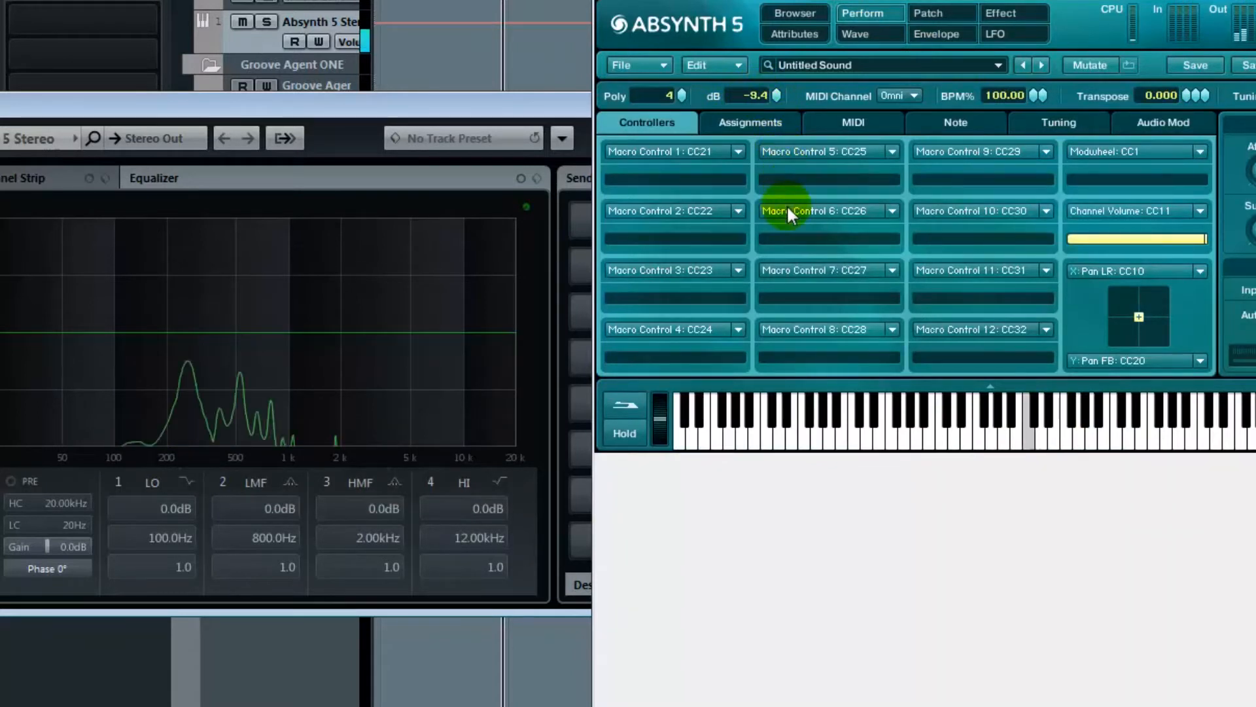
left_click(777, 95)
left_click_drag(780, 88, 781, 79)
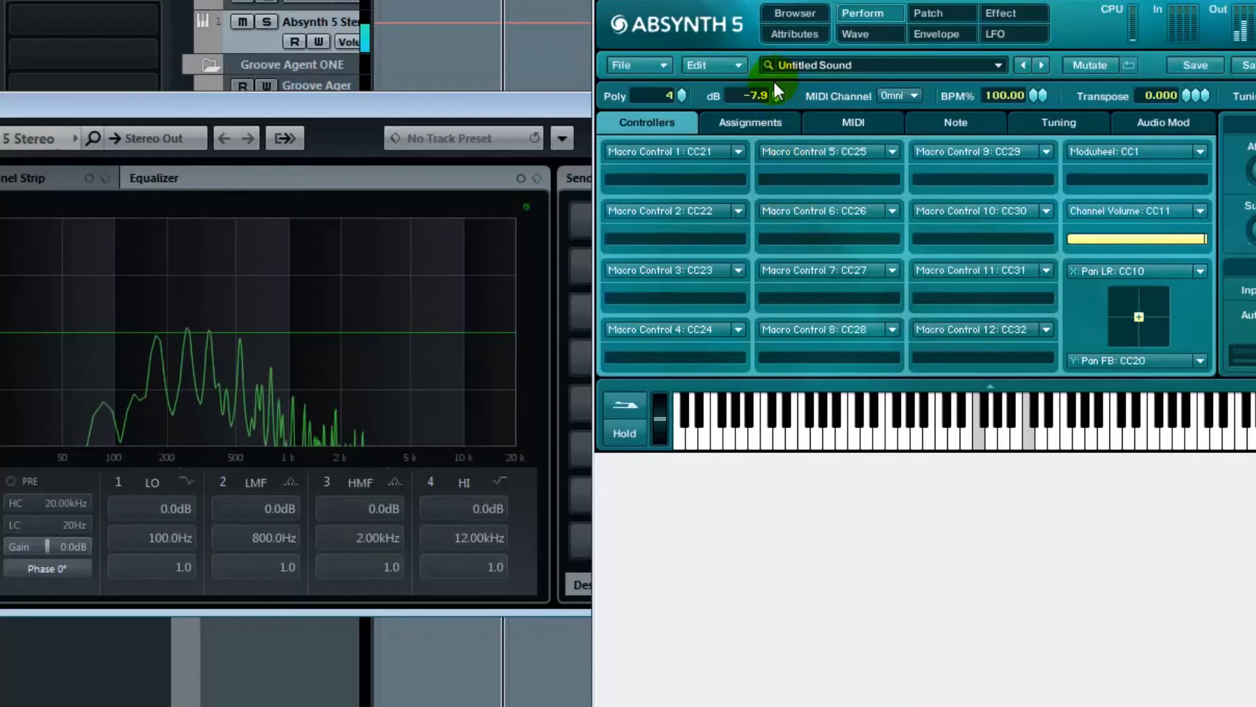
Turn on the master Effect module and choose Aetherizer as its effect type.
left_click(956, 10)
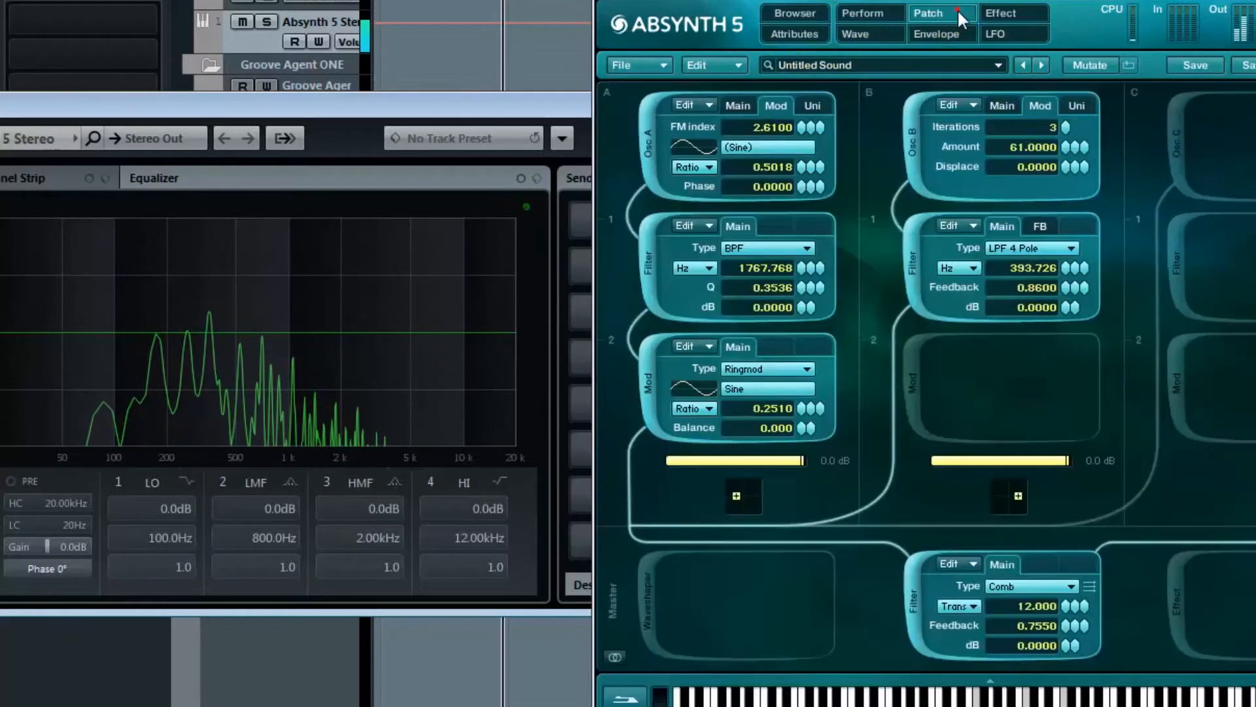
left_click(1179, 615)
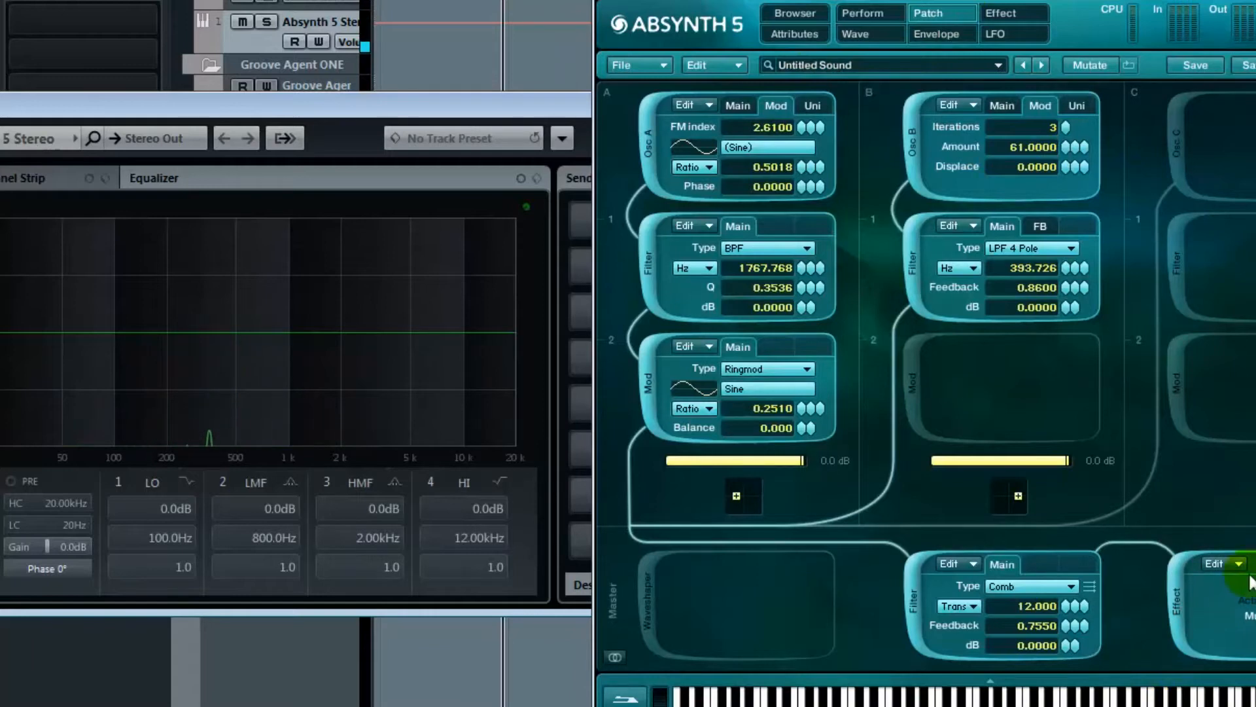
left_click(1013, 13)
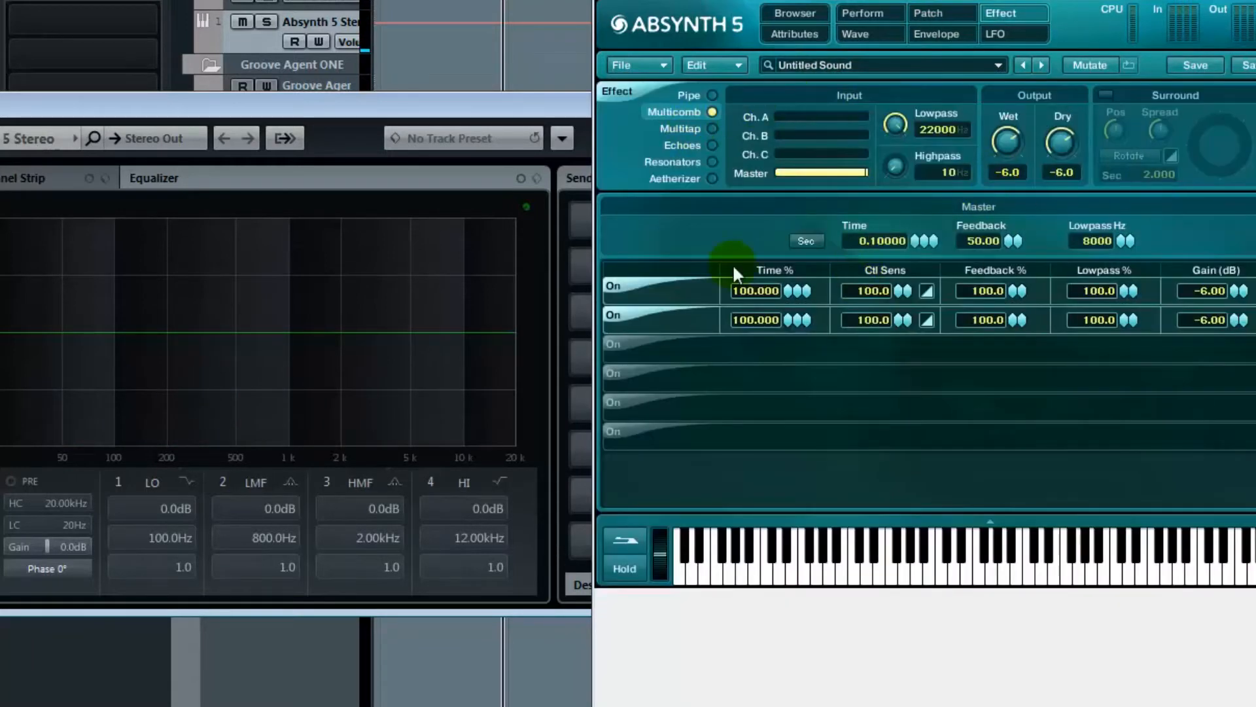
left_click(711, 178)
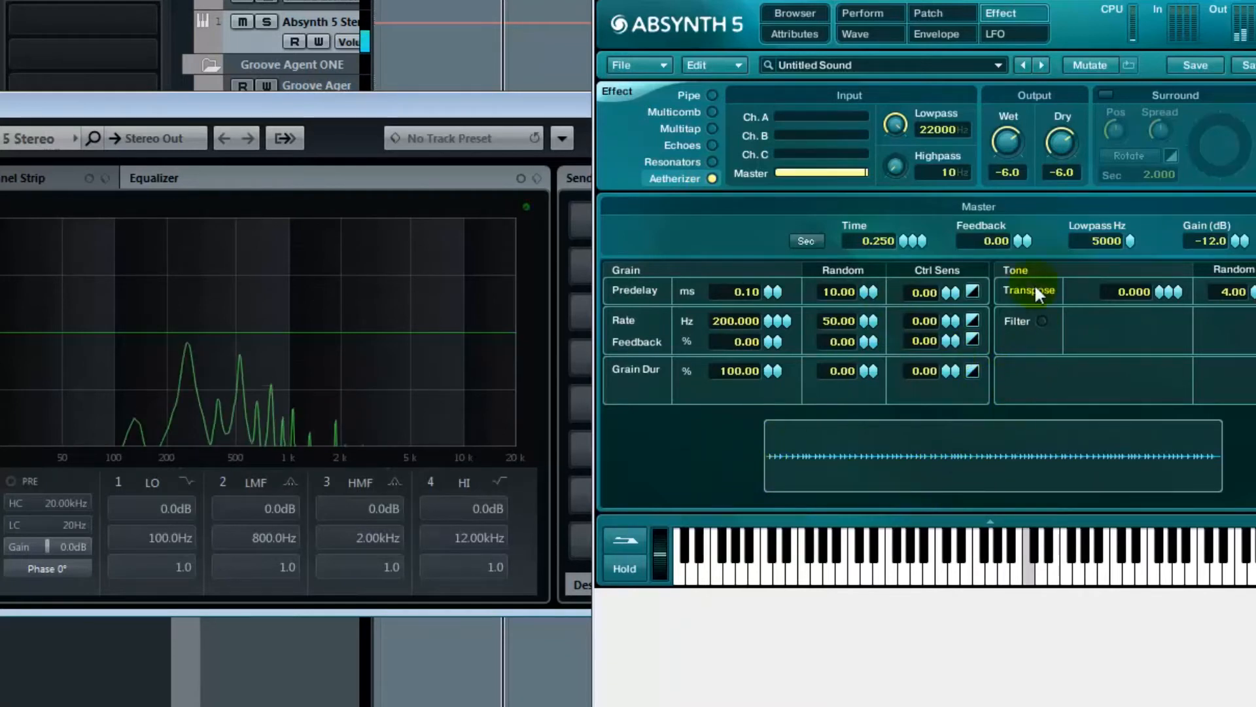
Raise the Aetherizer's master feedback to 88, Predelay random to 40 and grain Feedback random to 24, leaving Transpose at 0.
left_click_drag(1024, 252, 1023, 195)
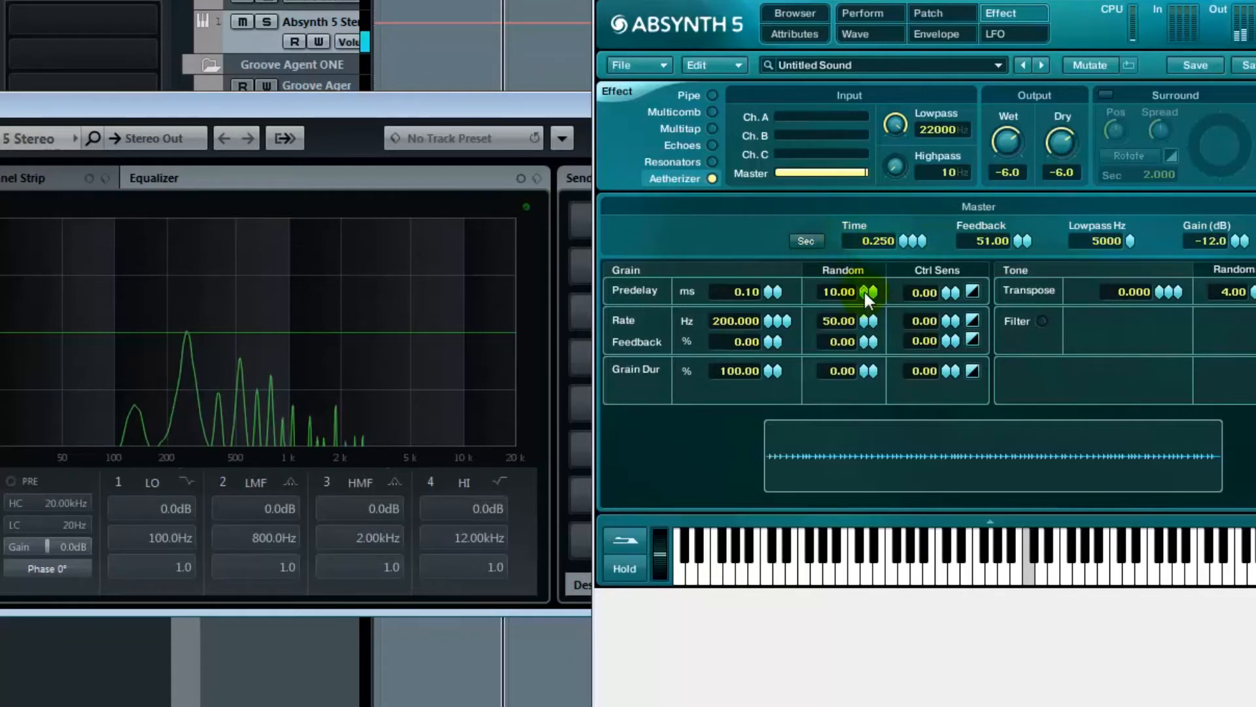
left_click_drag(867, 296, 876, 264)
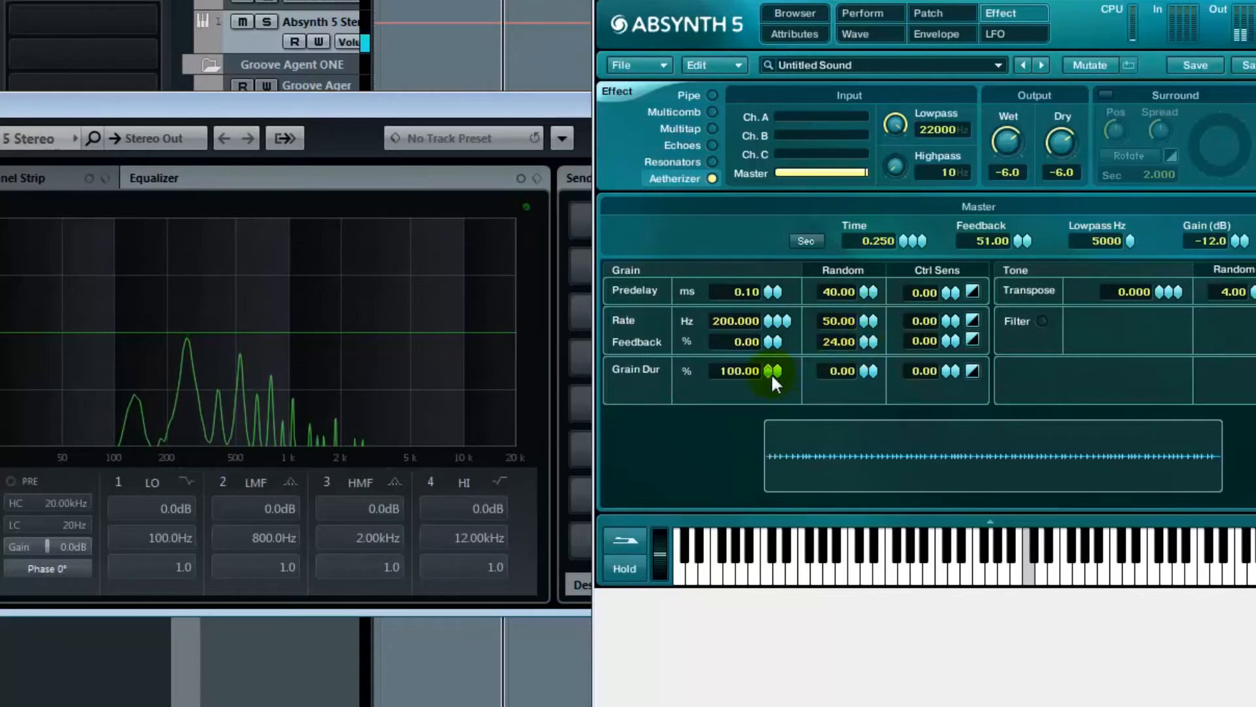
left_click_drag(1163, 289, 1159, 301)
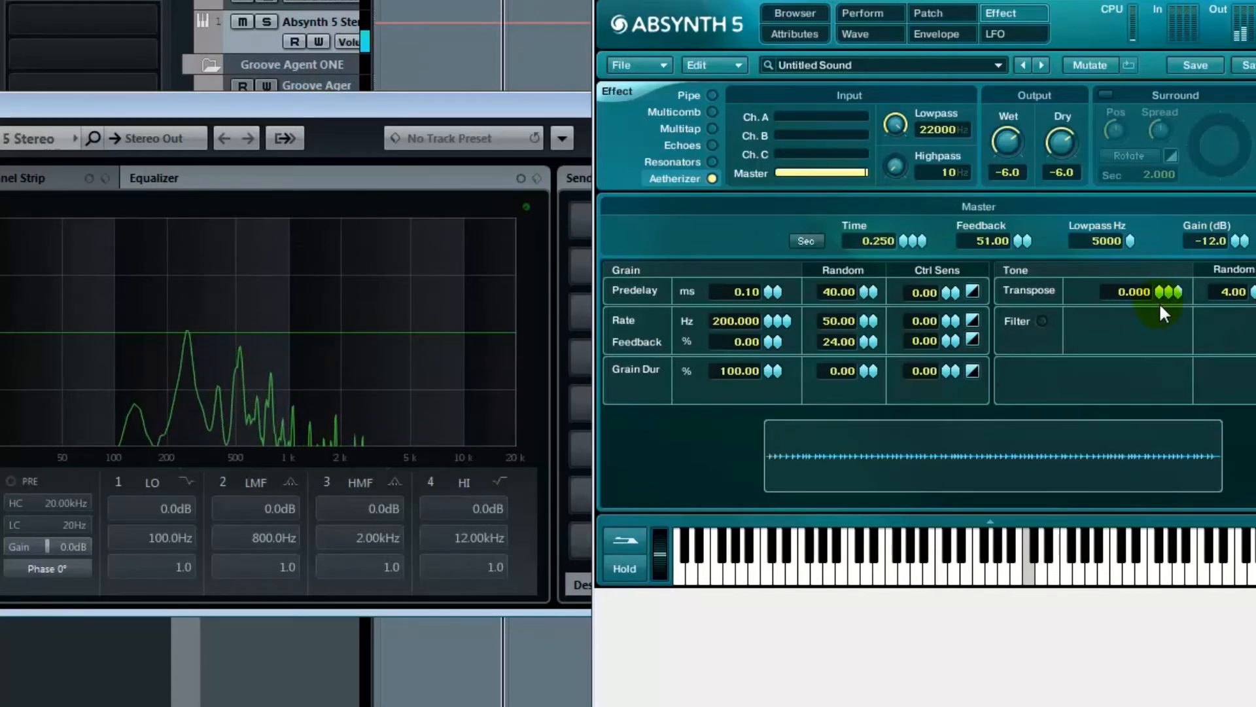
left_click_drag(1023, 218, 1026, 204)
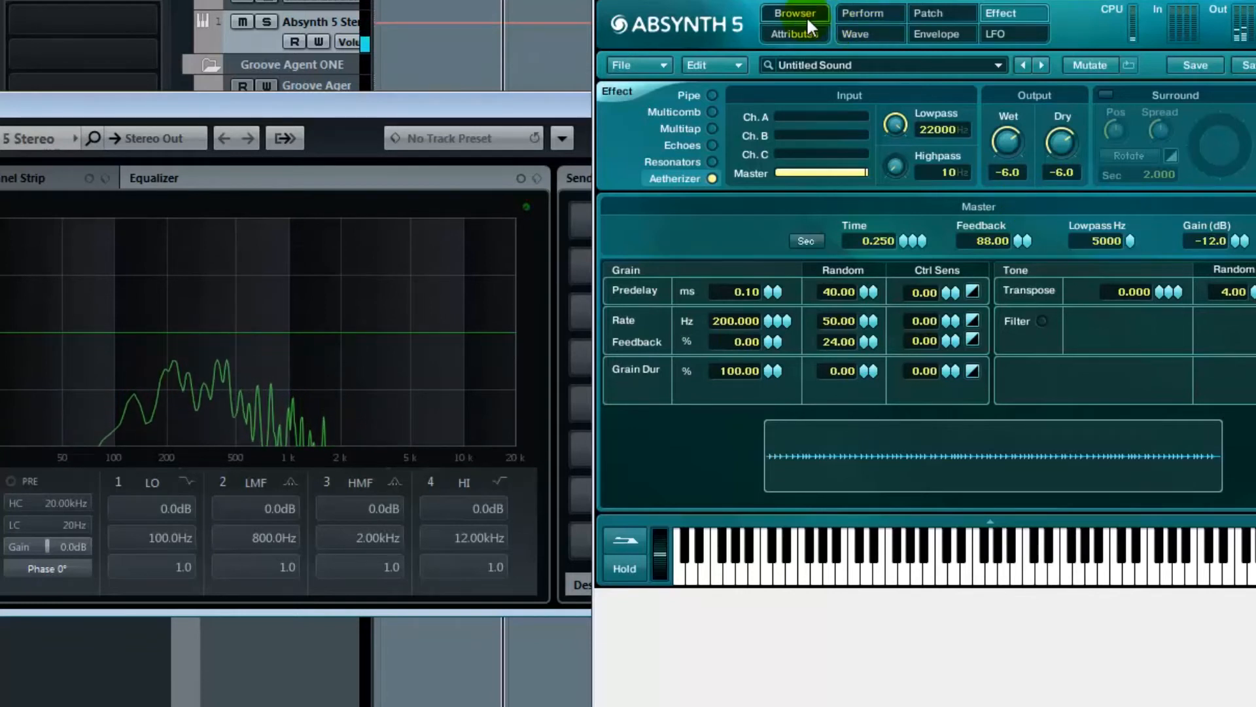
Raise the patch's polyphony to 8 voices and return to the module layout.
left_click(868, 14)
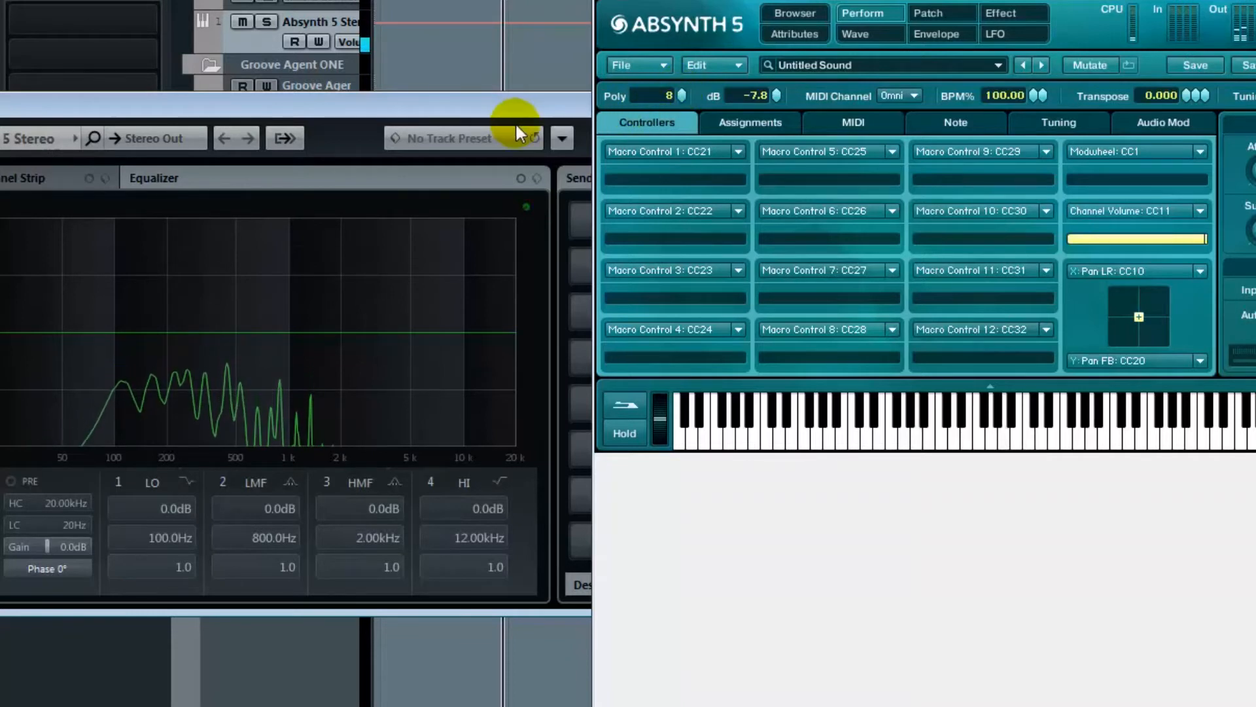
left_click(962, 8)
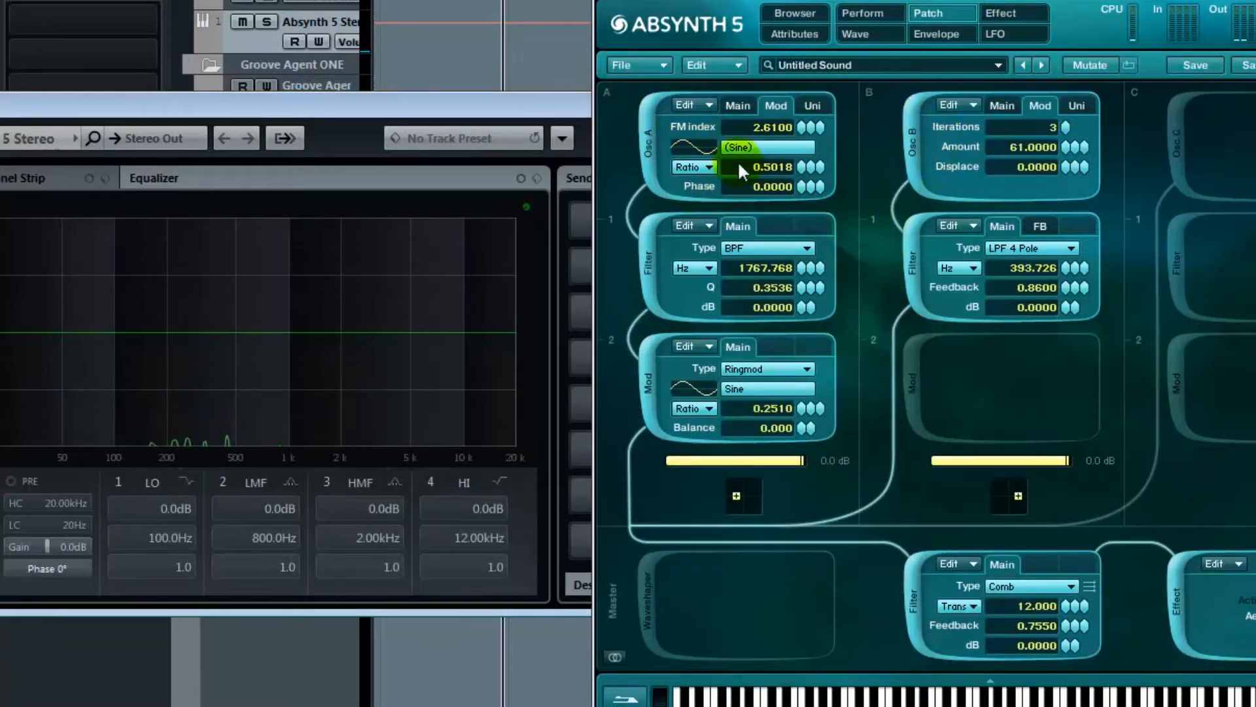
Create a new envelope for Oscil A Mod Index/Bal, and turn off channel B's oscillator and filter.
left_click(939, 33)
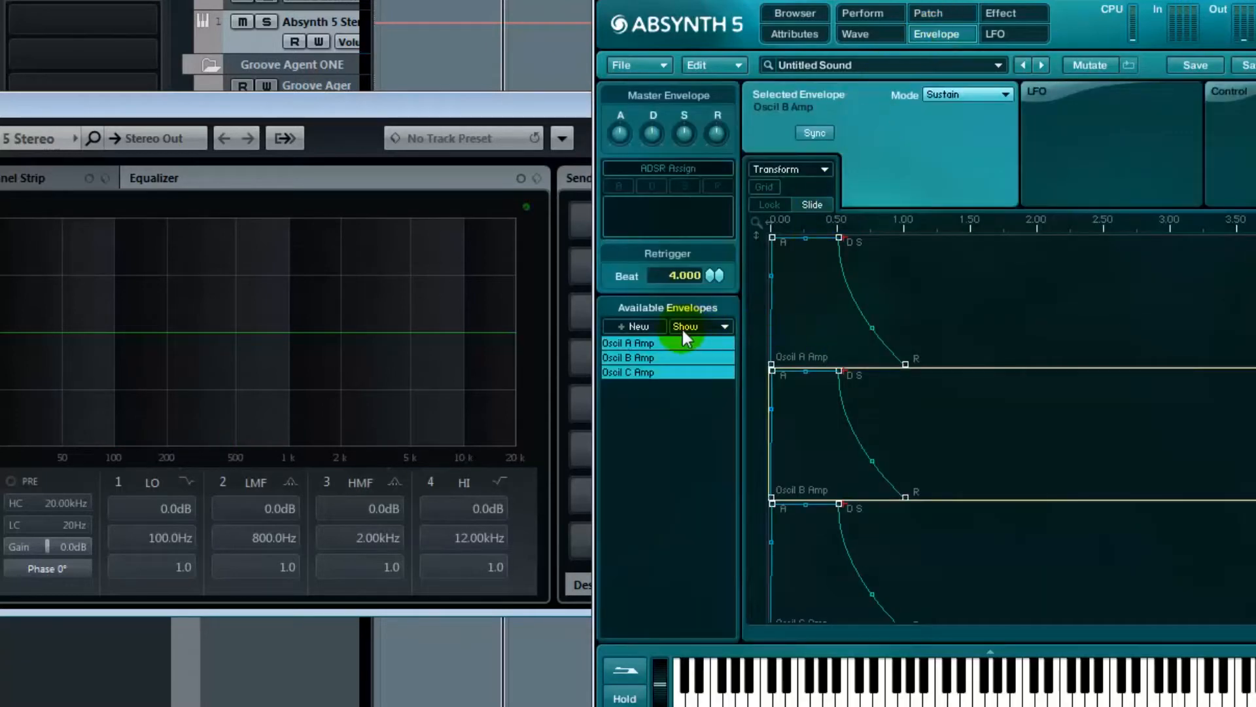
left_click(638, 326)
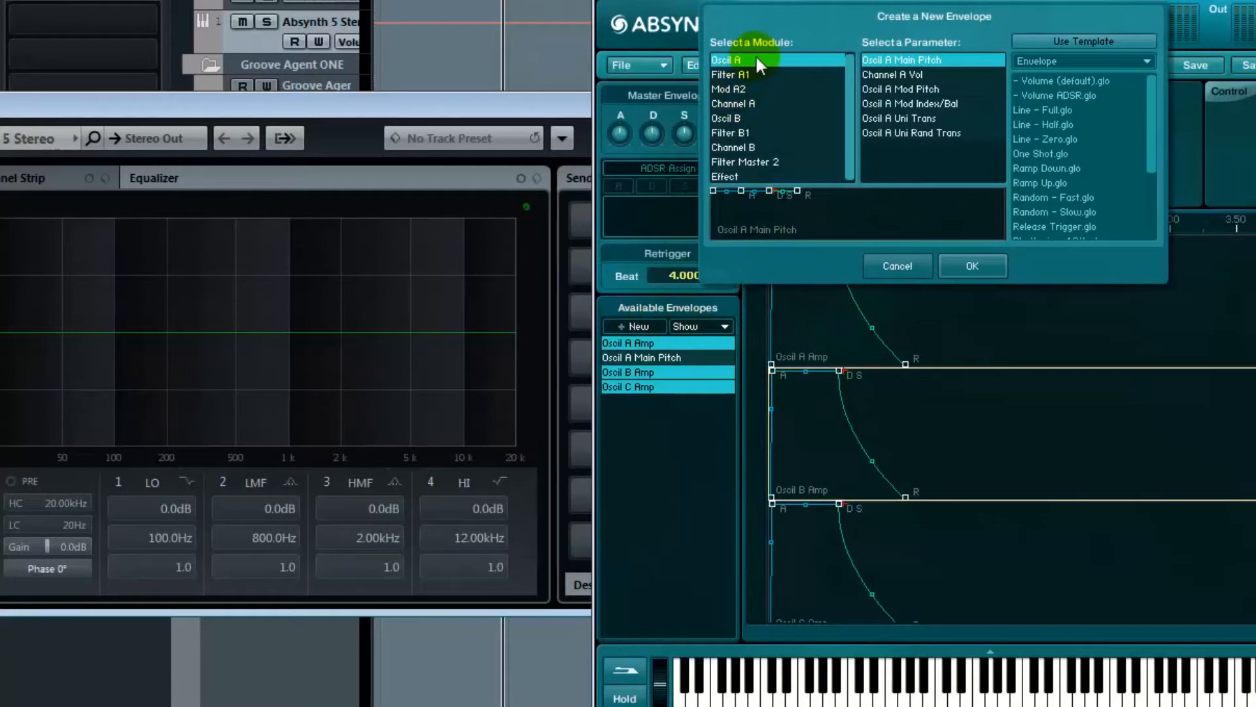
left_click(943, 105)
left_click(964, 265)
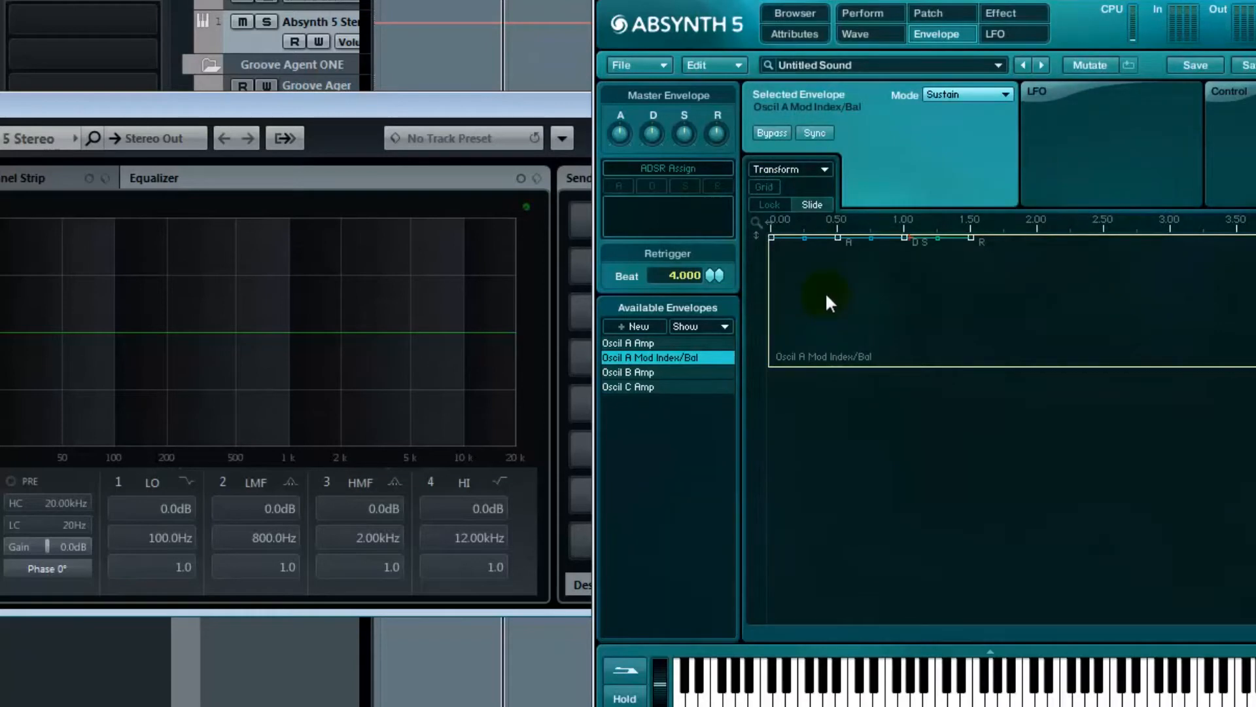
left_click(928, 13)
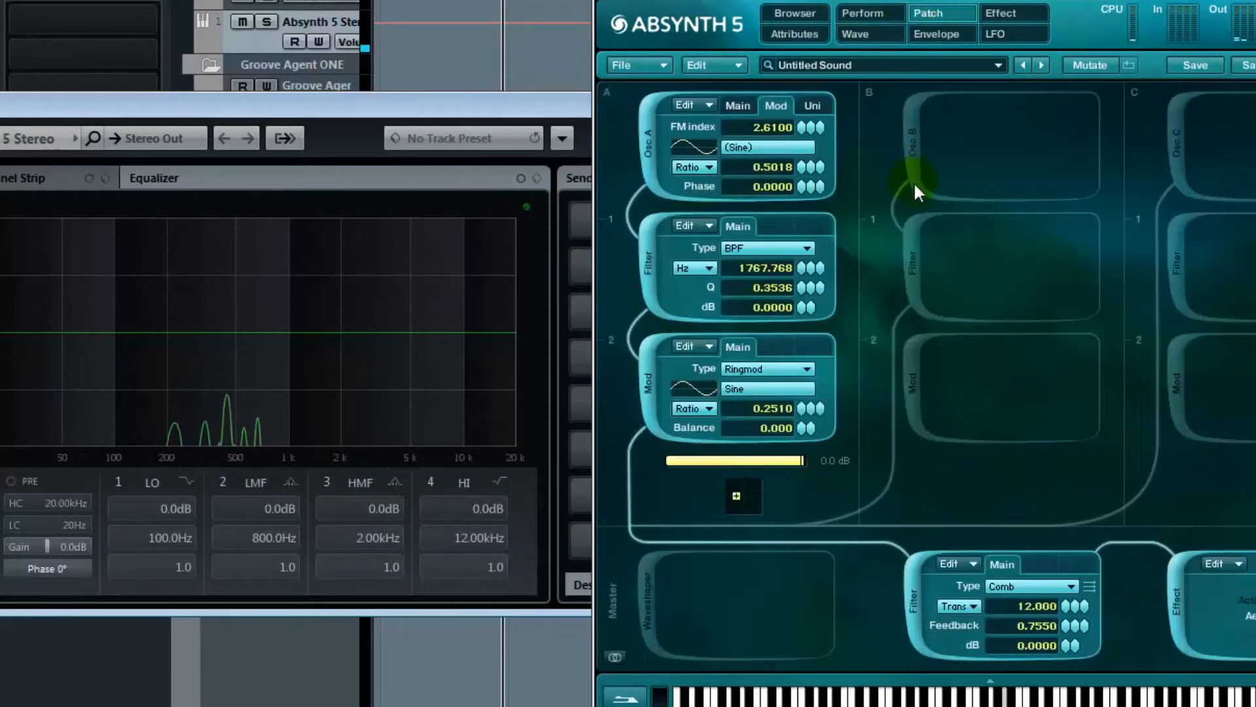
left_click(933, 36)
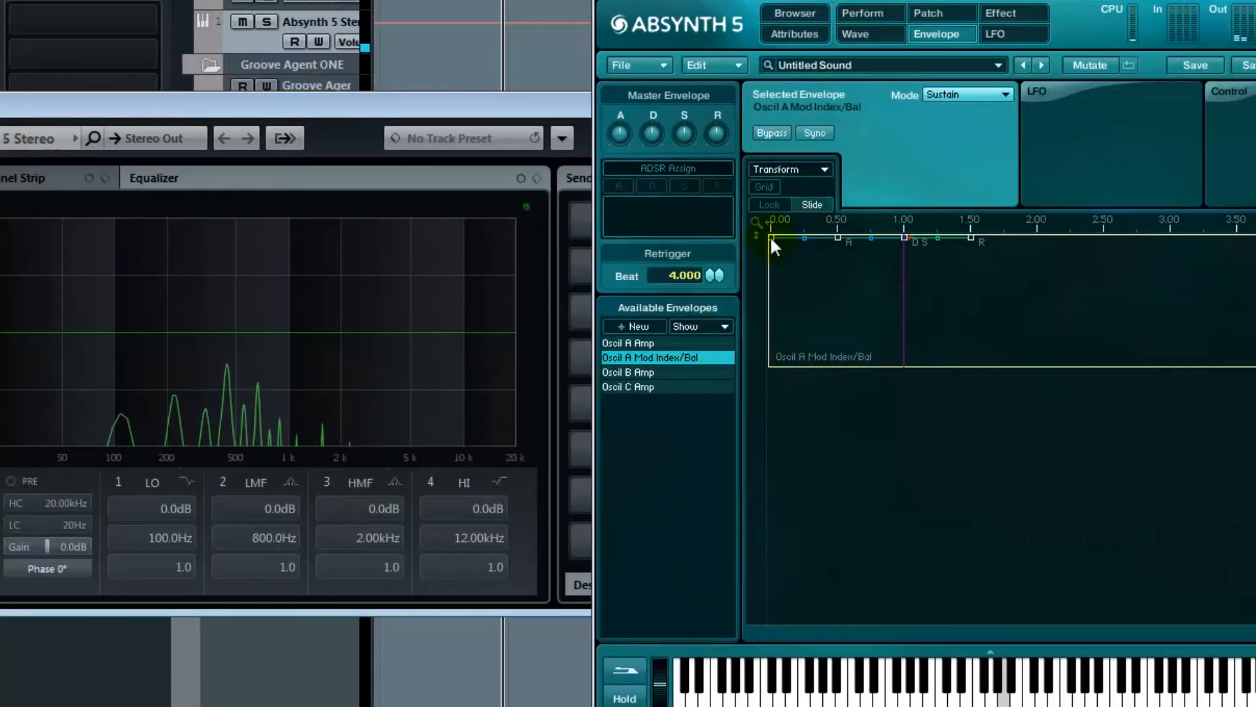
Shape the Oscil A Mod Index/Bal envelope to rise from zero to a peak at about 5 seconds and fall back to index 0.
left_click_drag(772, 237, 770, 322)
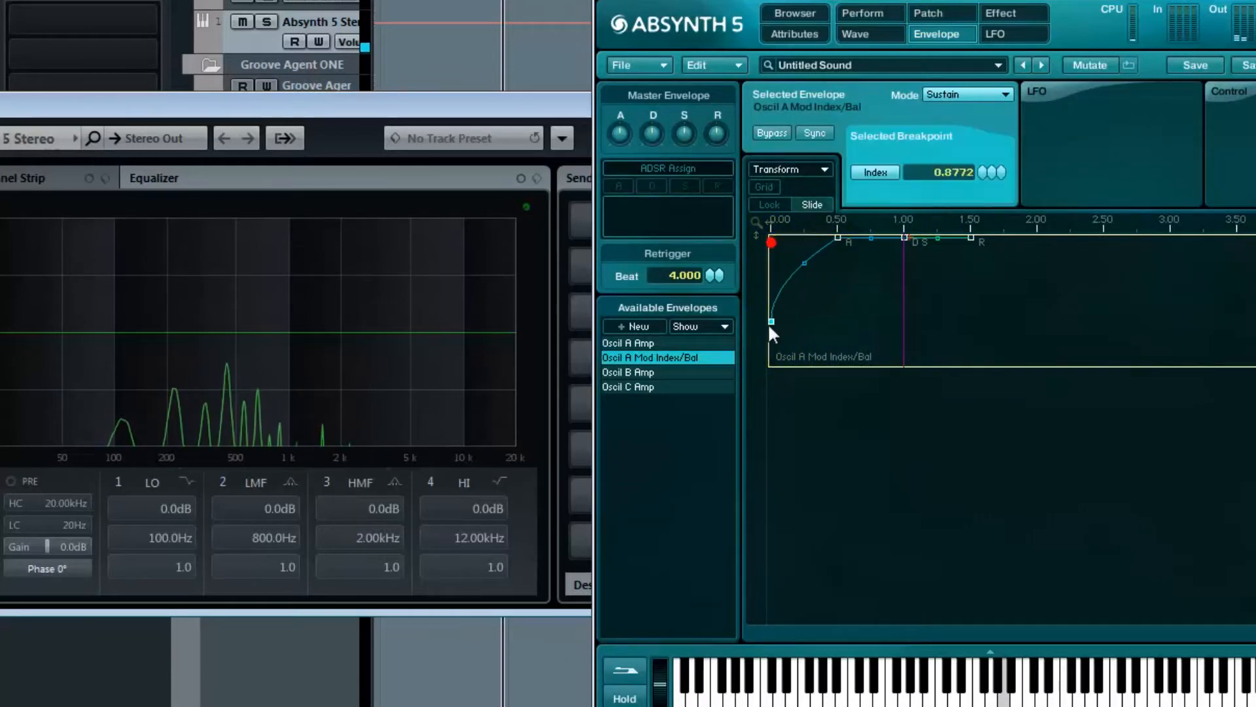
left_click_drag(838, 237, 1255, 229)
left_click_drag(1113, 221, 1108, 146)
left_click_drag(1026, 237, 1255, 369)
right_click(1119, 244)
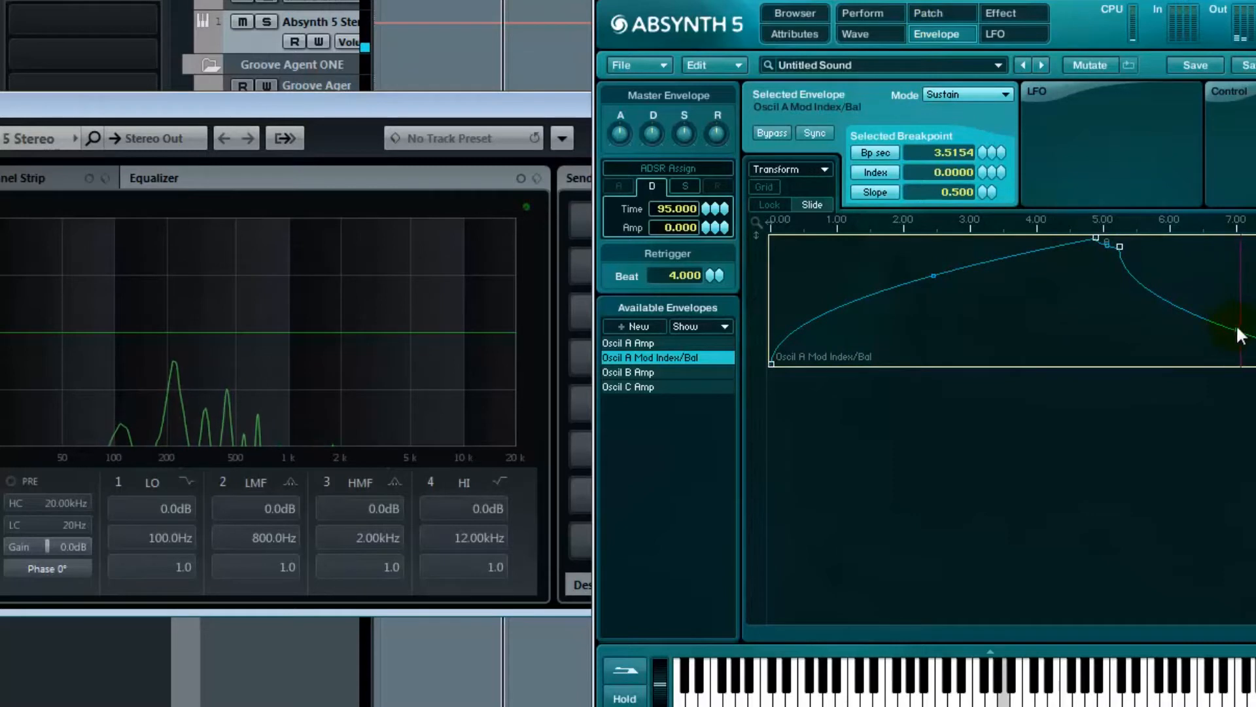
Delete the extra breakpoint just past the peak of the Oscil A Mod Index/Bal envelope and set Oscil A's FM index to 6.21.
left_click_drag(1241, 335, 1251, 297)
right_click(1119, 247)
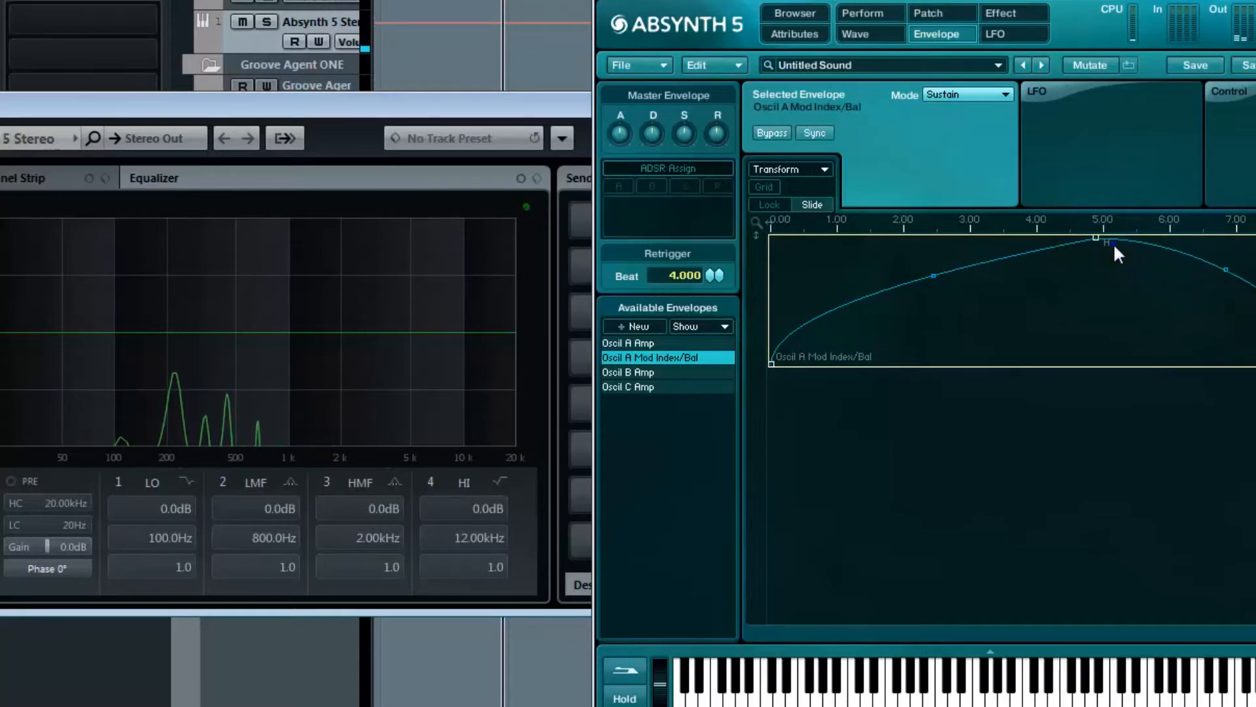
left_click(939, 12)
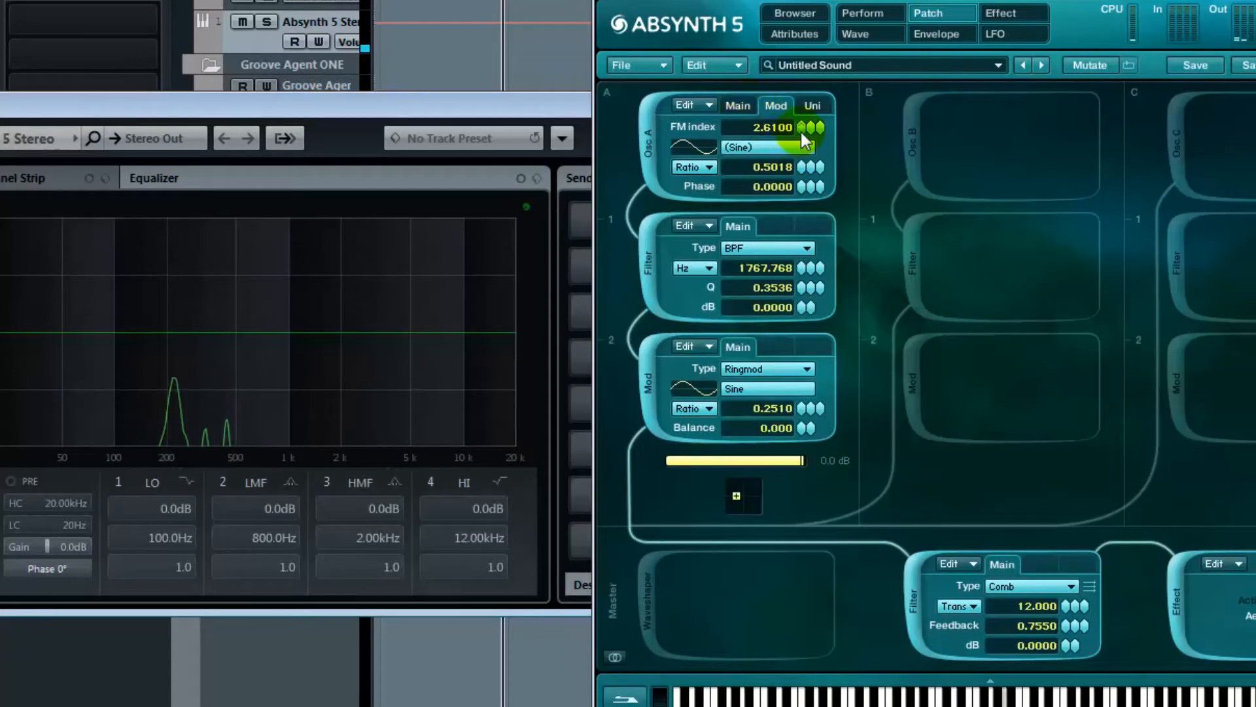
left_click_drag(800, 132, 808, 92)
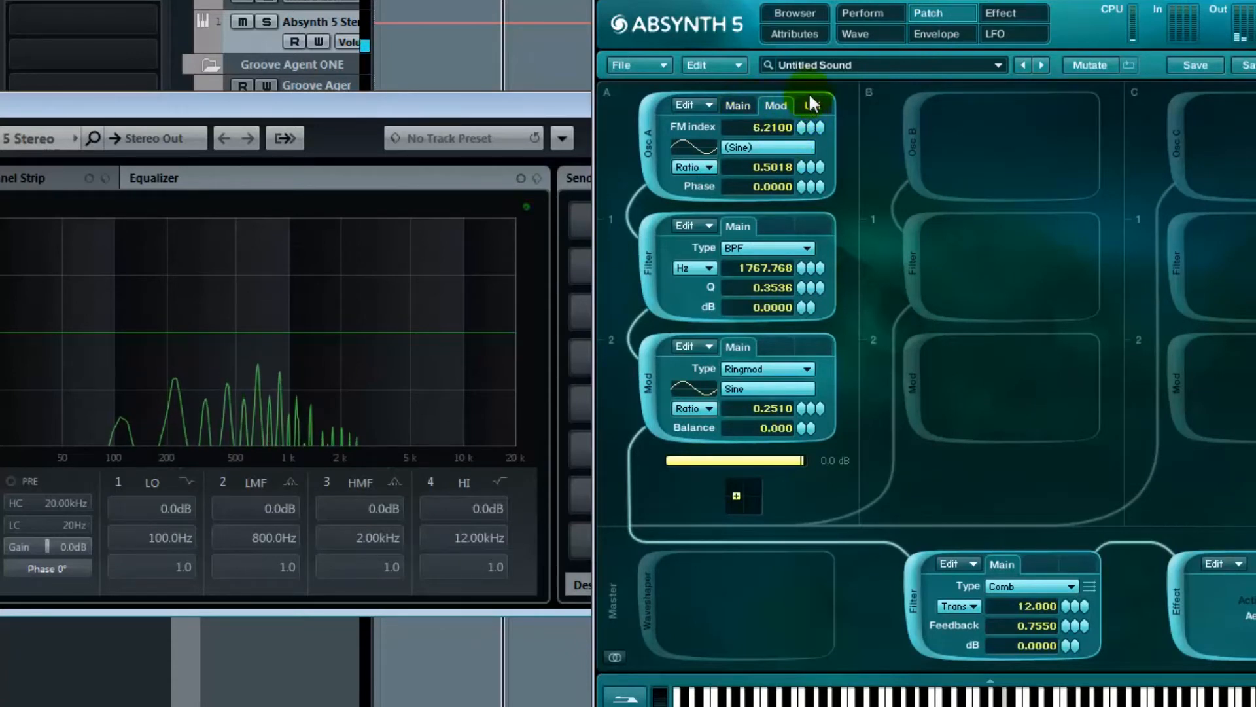
Create a new envelope for the Filter A1 Freq parameter.
left_click(924, 31)
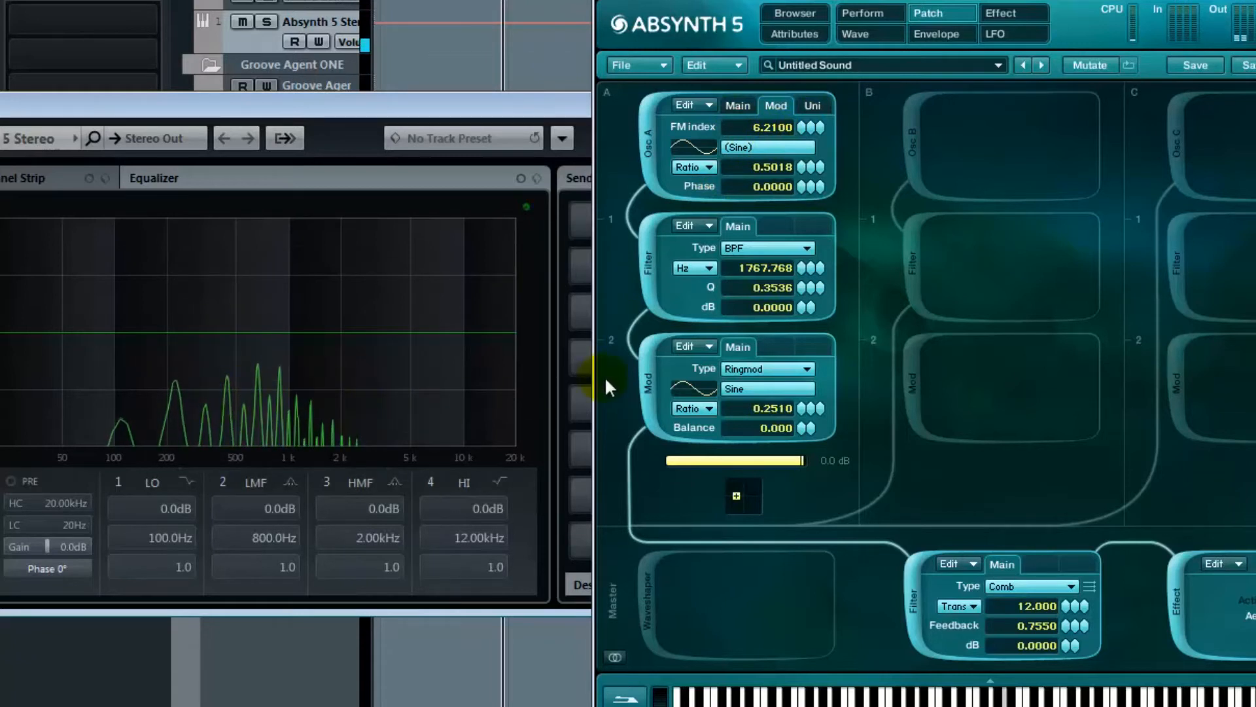
left_click(930, 34)
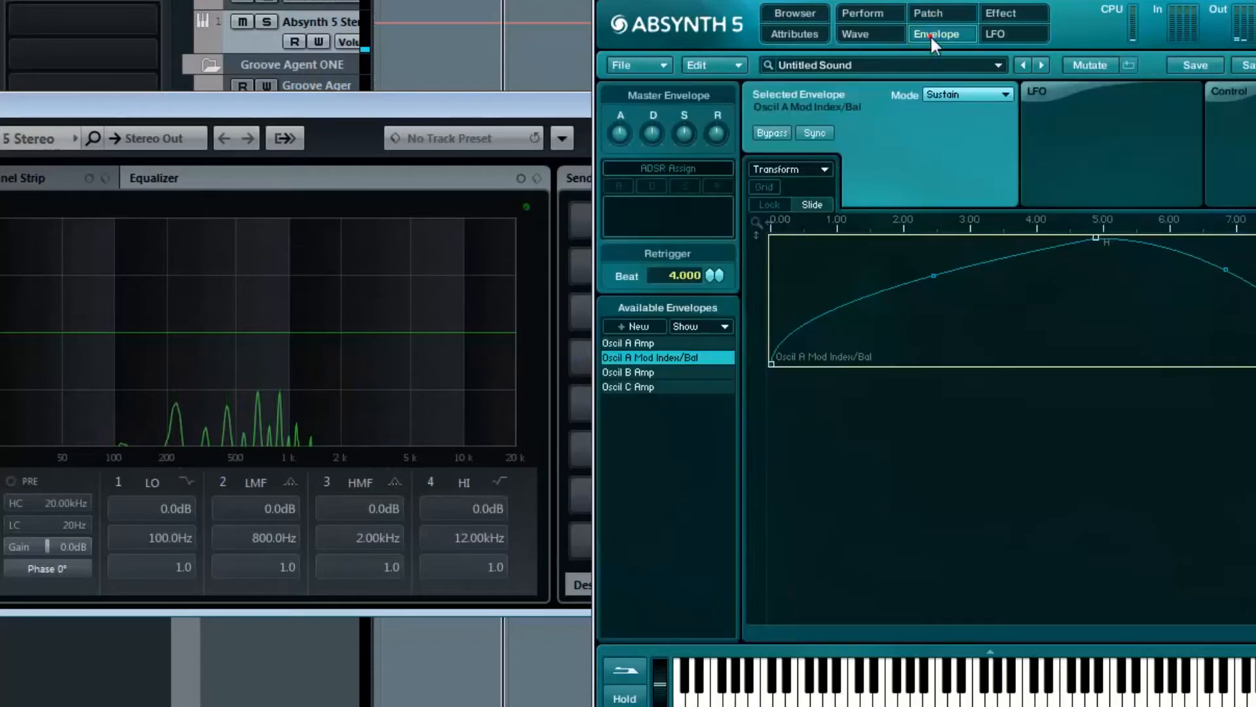
left_click(640, 326)
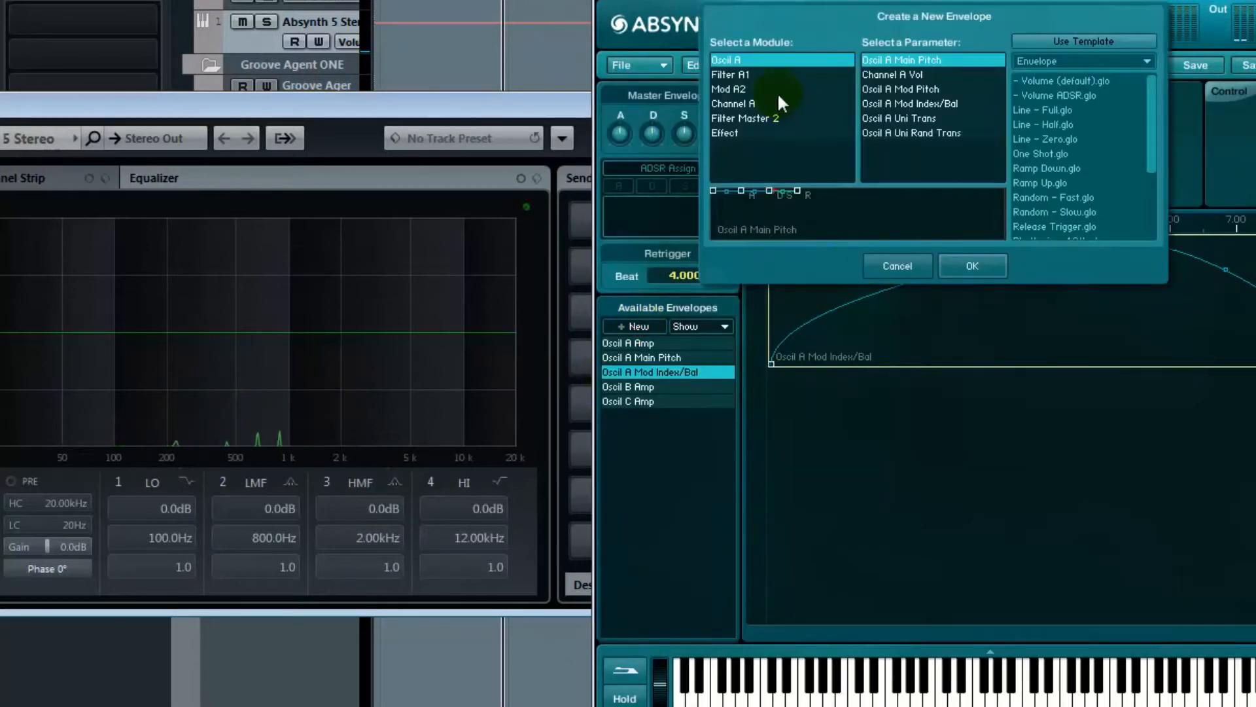
left_click(744, 72)
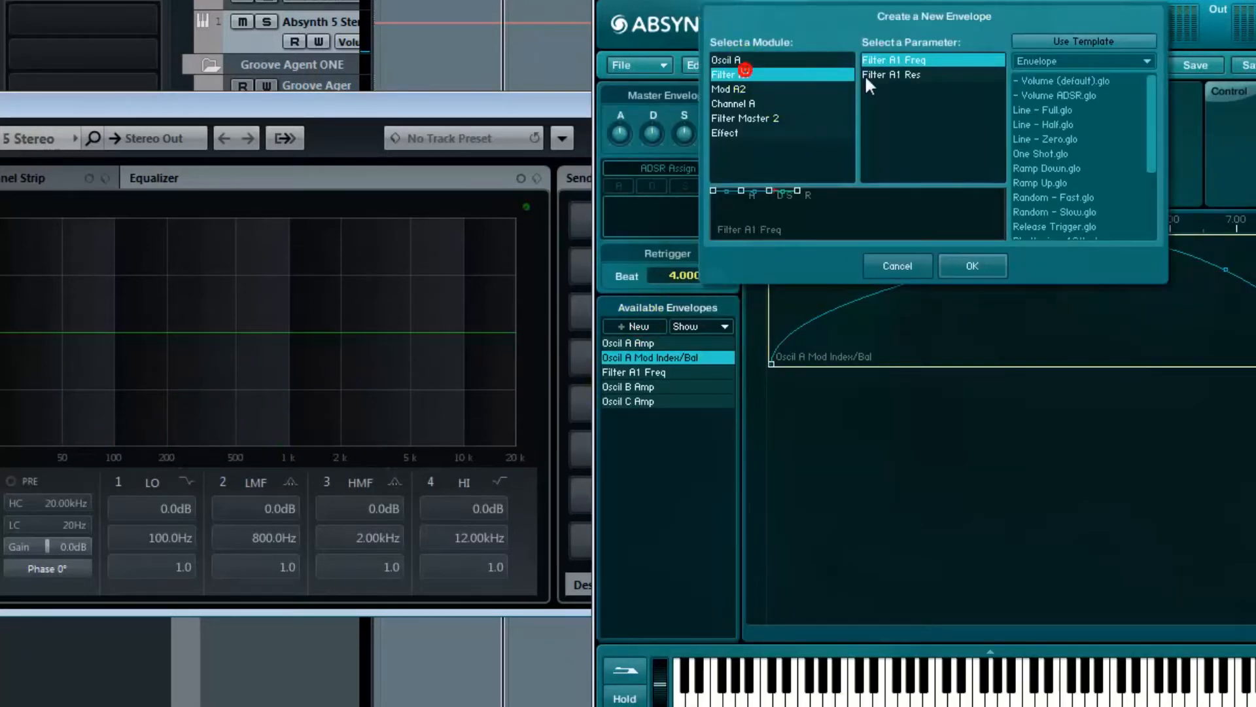
left_click(925, 59)
left_click(982, 264)
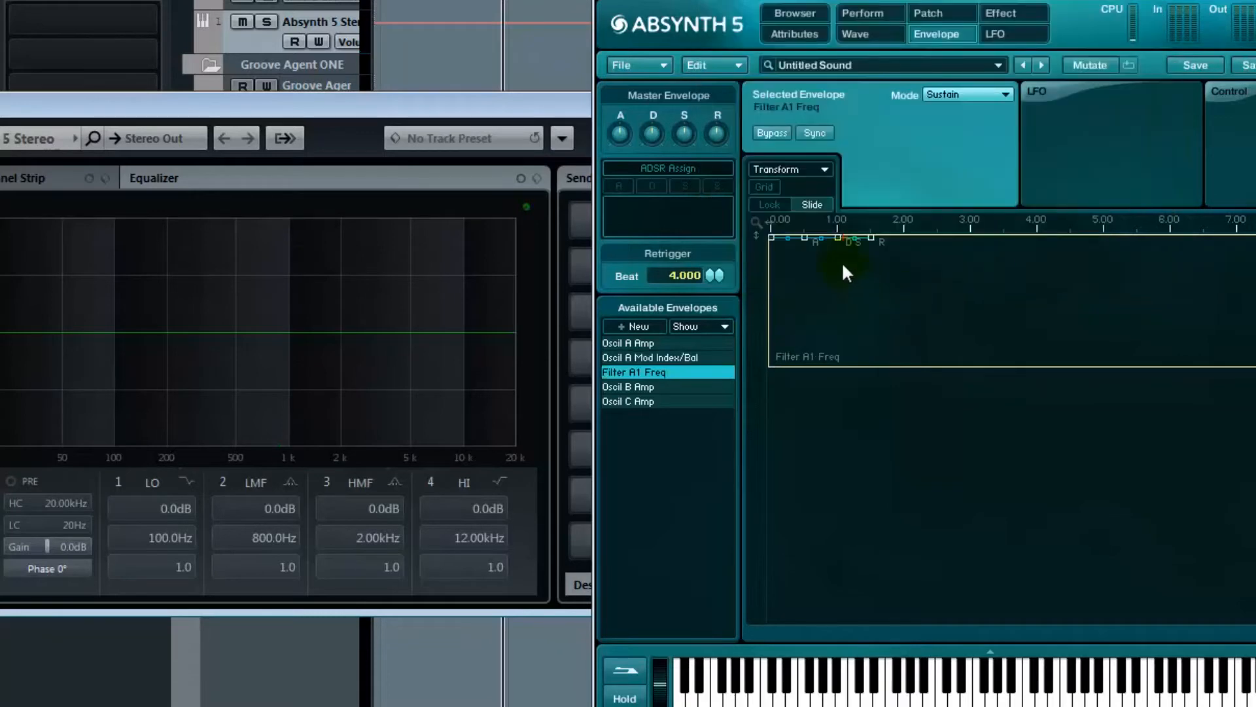
Pull the Filter A1 Freq envelope's attack breakpoint down to 20 Hz at about 2.16 s and stretch the following rise past 7 s.
left_click(931, 11)
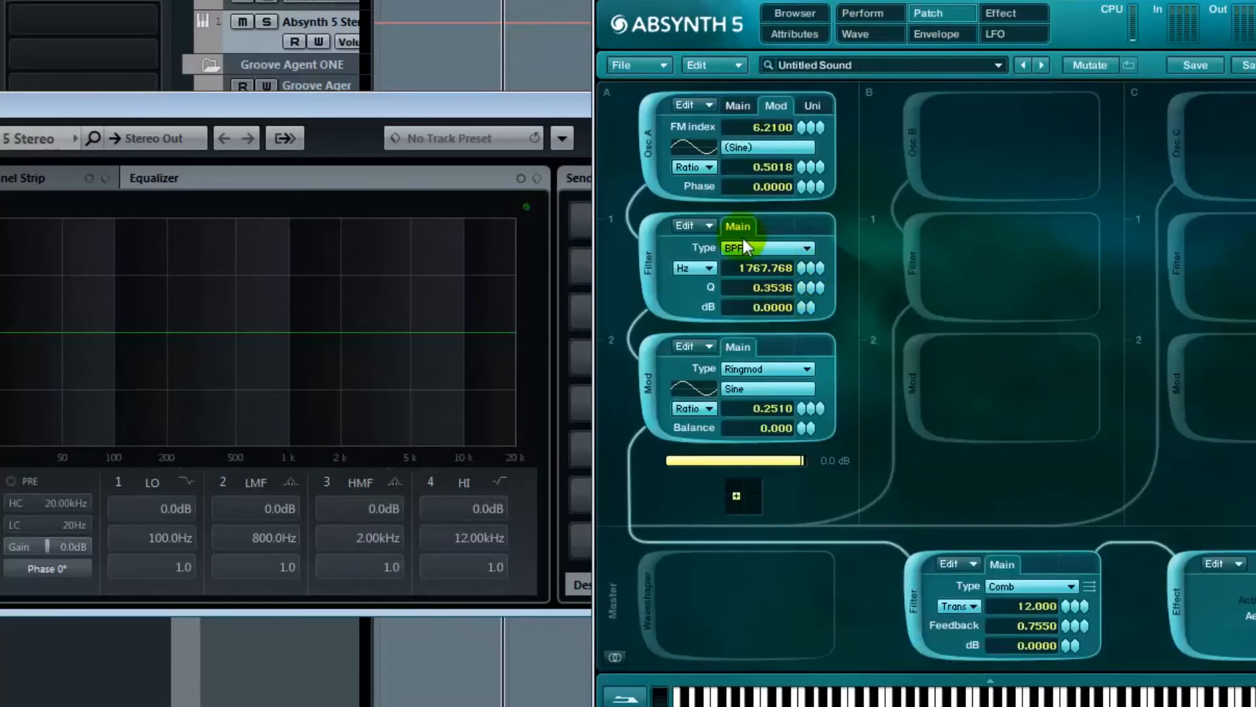
left_click(862, 11)
left_click(928, 13)
left_click(949, 31)
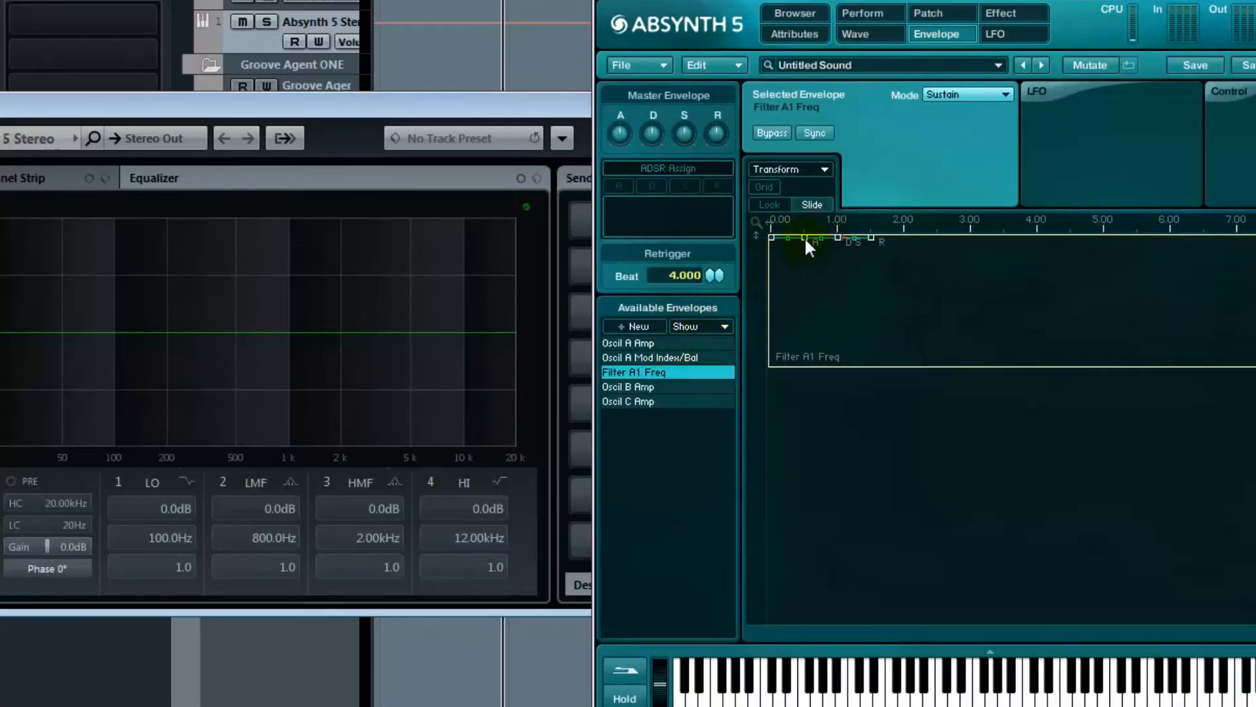
left_click_drag(804, 237, 917, 339)
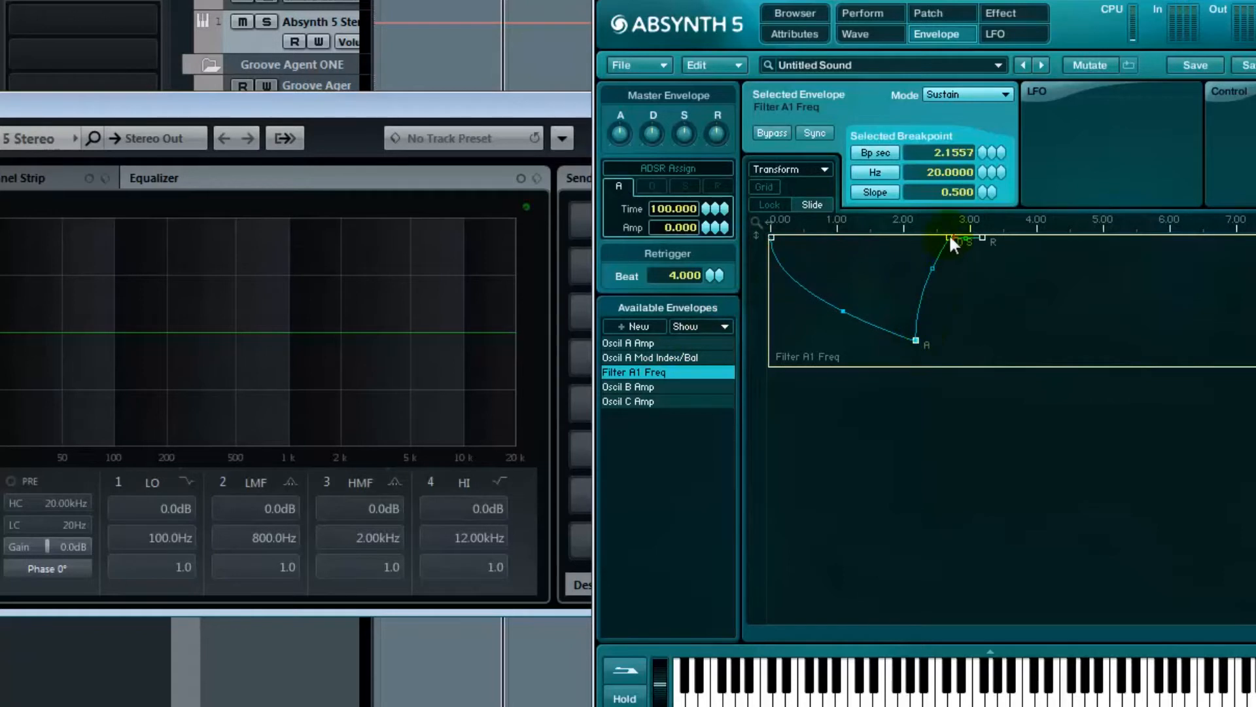
left_click_drag(952, 240, 1128, 273)
Raise the channel A band-pass filter's frequency to 3149.804 Hz.
left_click(962, 13)
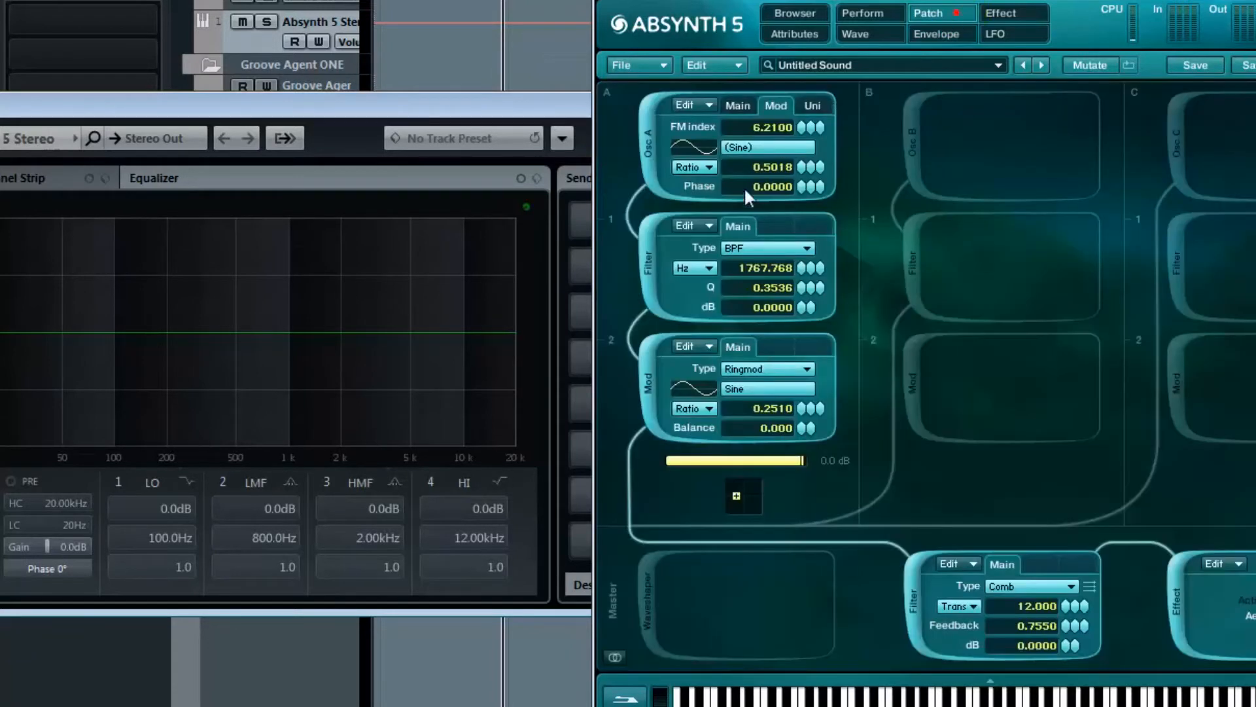
left_click(804, 264)
left_click(805, 263)
left_click(805, 263)
left_click(804, 266)
left_click(804, 265)
left_click(882, 18)
Raise the dip of the Filter A1 Freq envelope to about 163 Hz at about 2.08 s.
left_click(949, 37)
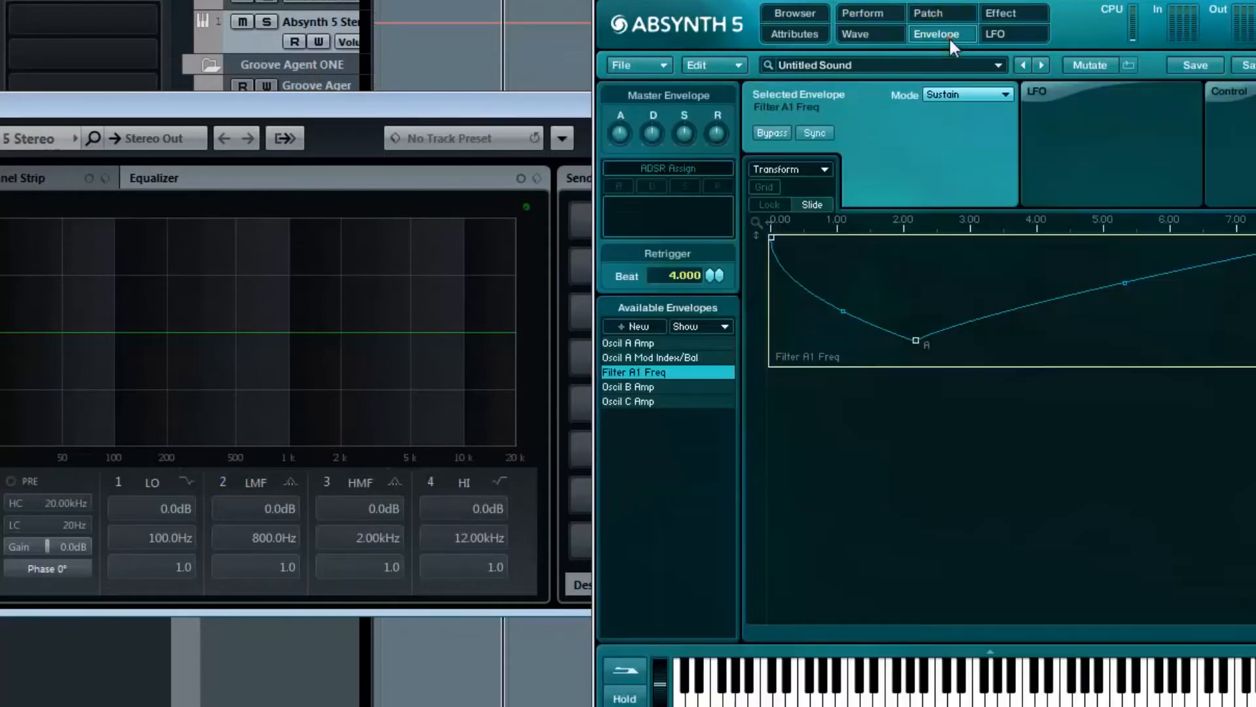
left_click(812, 204)
left_click(915, 340)
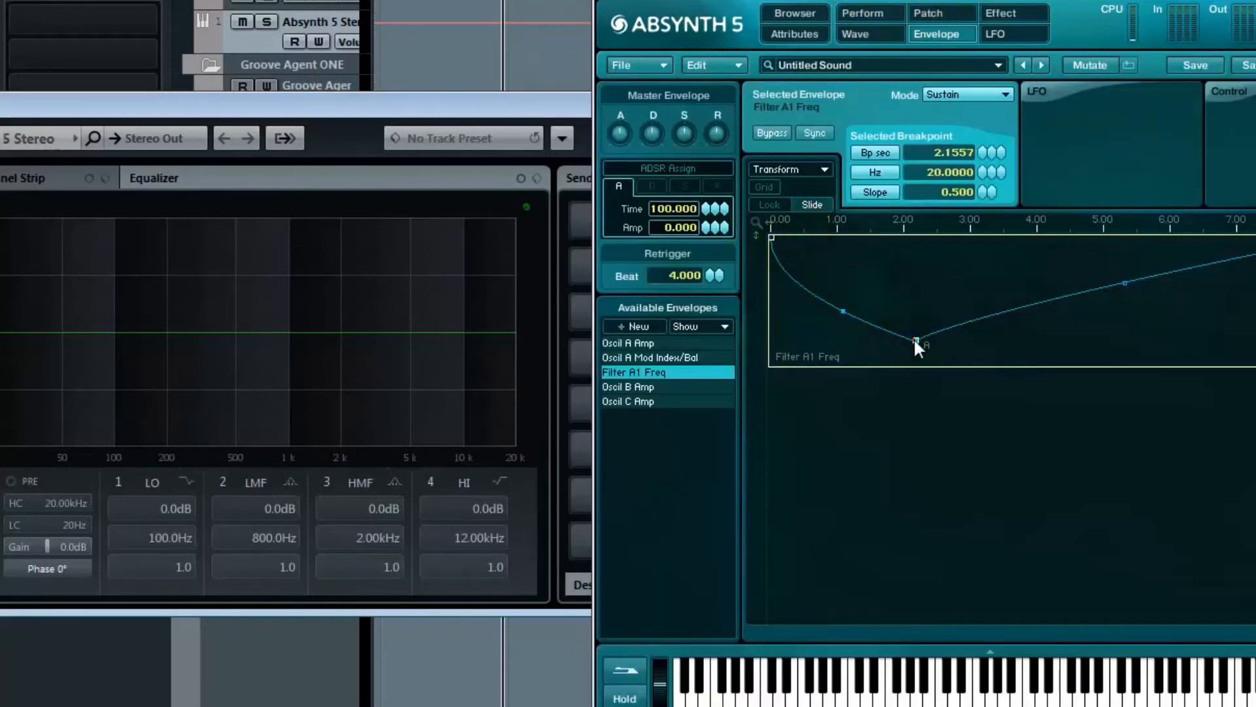
left_click_drag(916, 340, 911, 294)
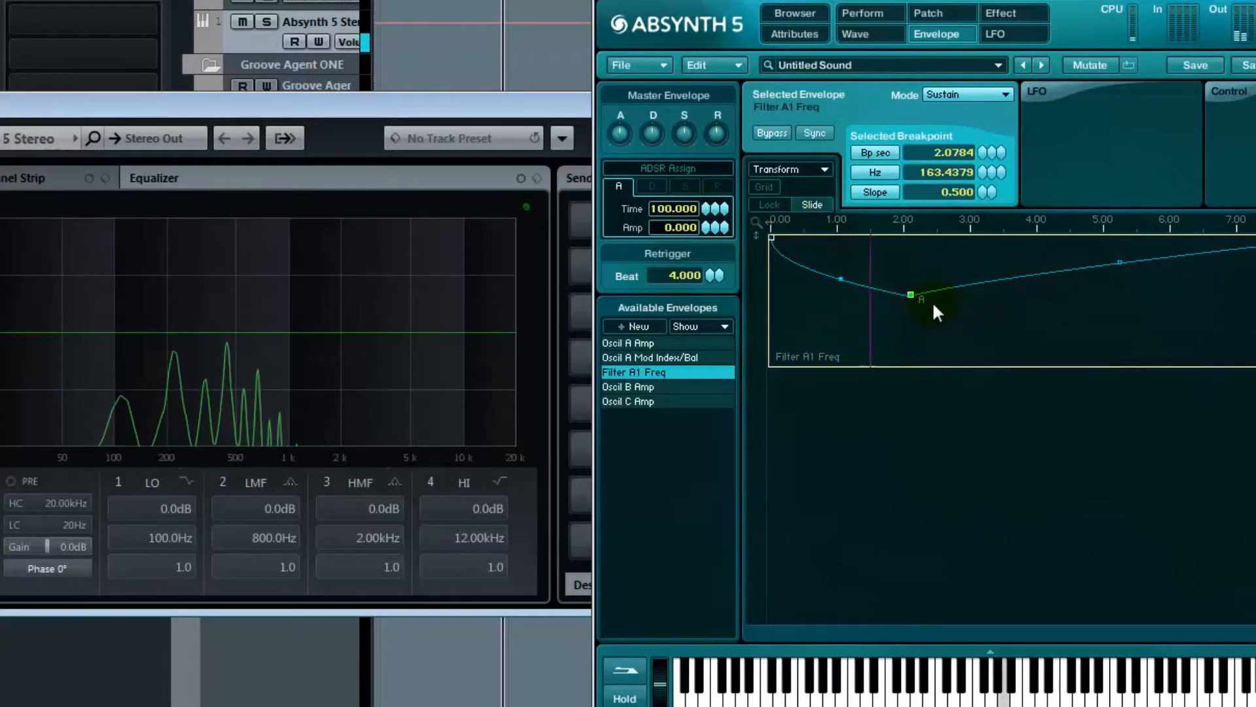
Add a breakpoint at about 1.02 s in the Filter A1 Freq envelope and lower the envelope's start to 20 Hz.
double_click(838, 252)
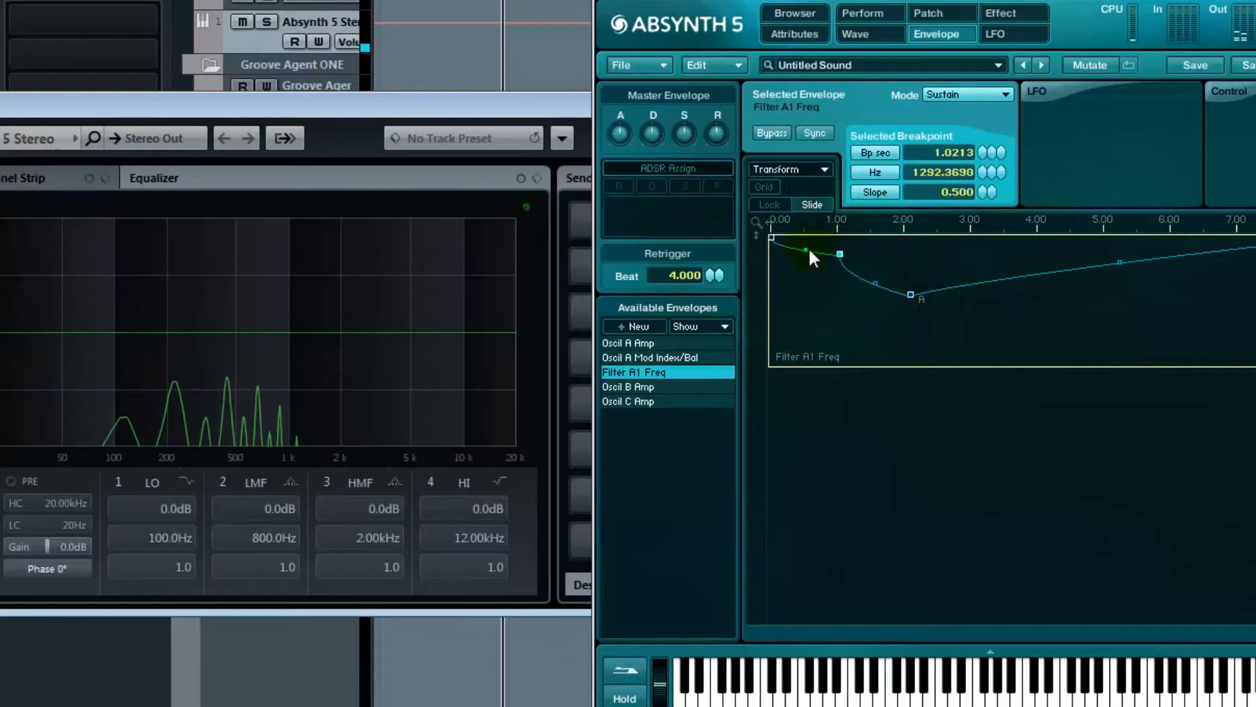
left_click(772, 237)
left_click_drag(771, 238, 757, 412)
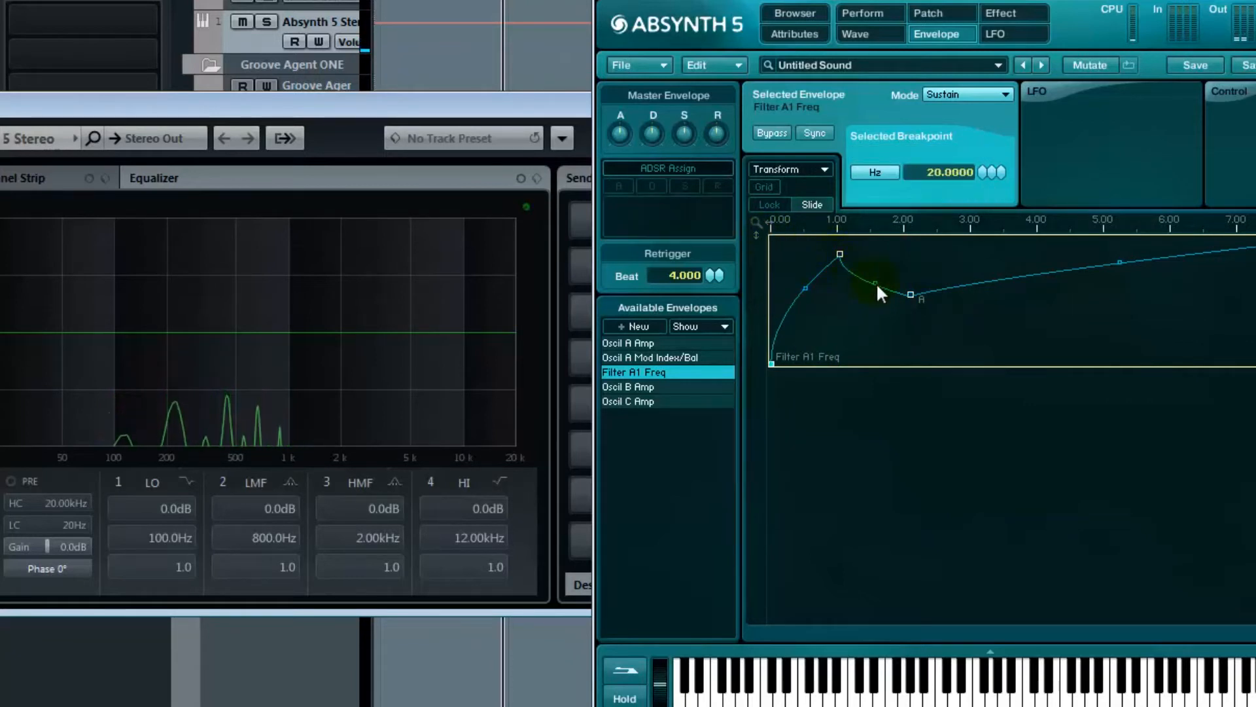
Straighten the slope into the filter envelope's dip, set the final rise's slope to 1.925, and move the peak to about 4.44 s.
left_click_drag(877, 283, 879, 262)
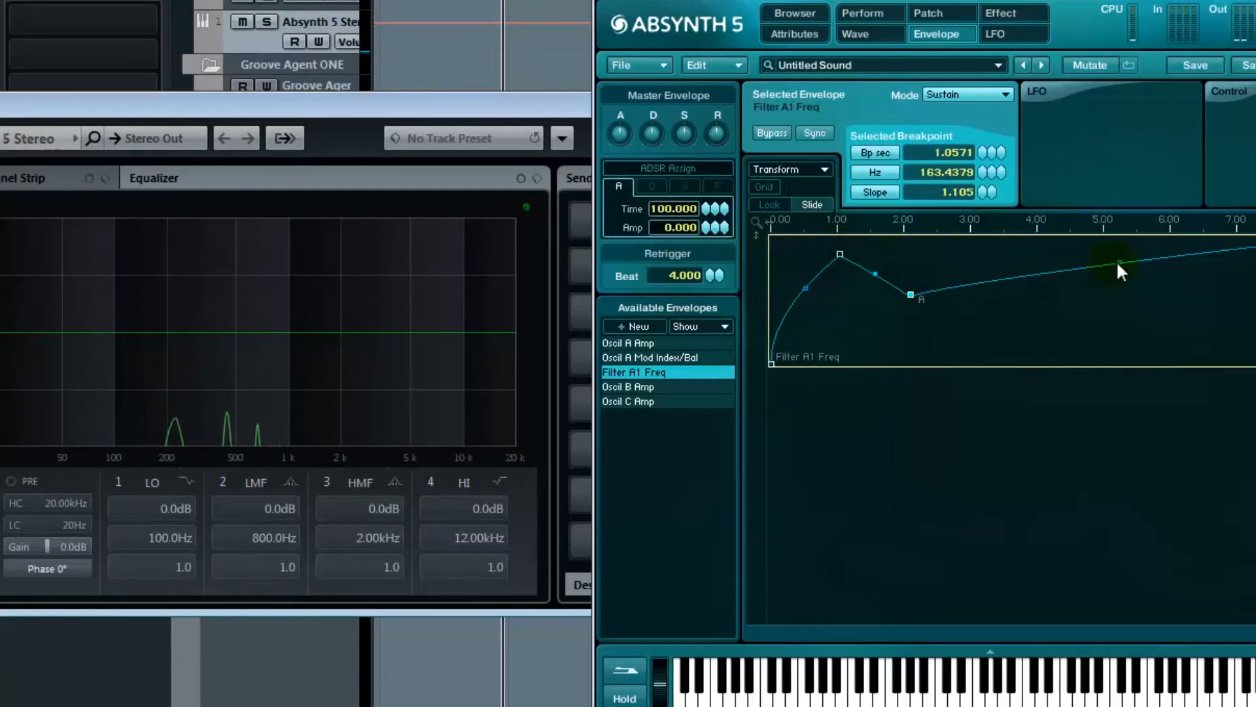
left_click_drag(1117, 264, 1063, 274)
left_click_drag(911, 294, 935, 284)
left_click_drag(1145, 267, 1144, 273)
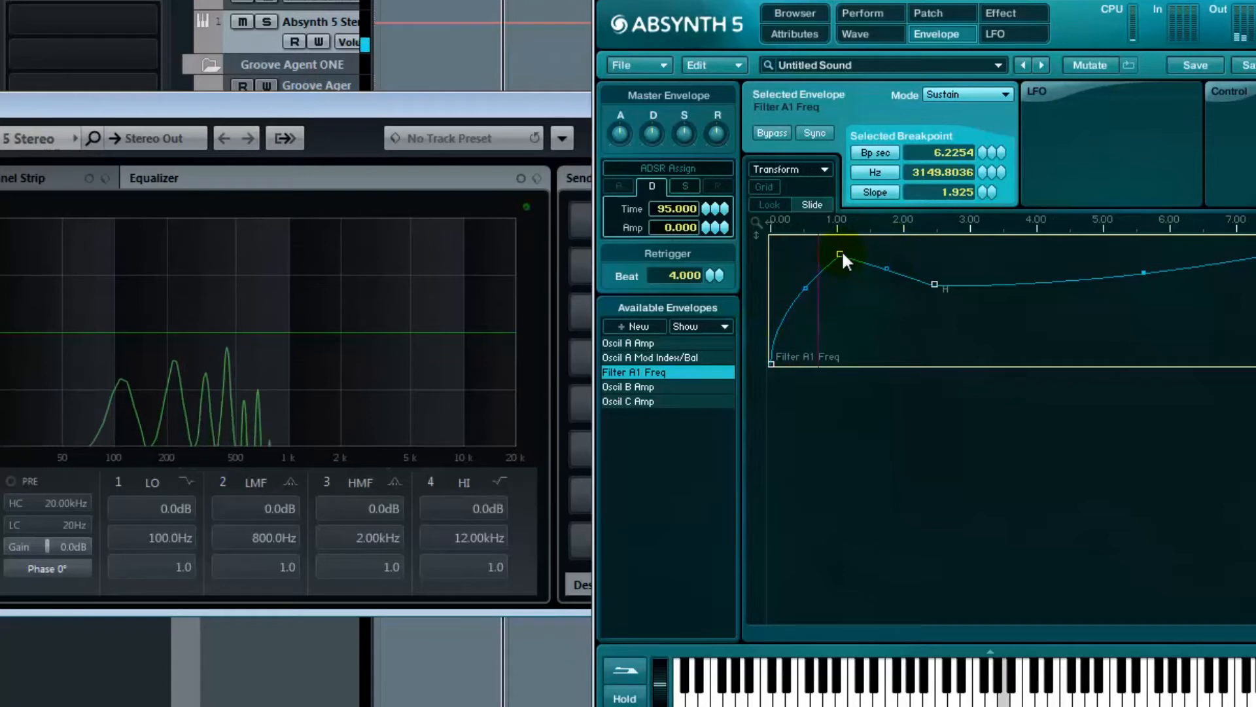
left_click_drag(842, 255, 1070, 259)
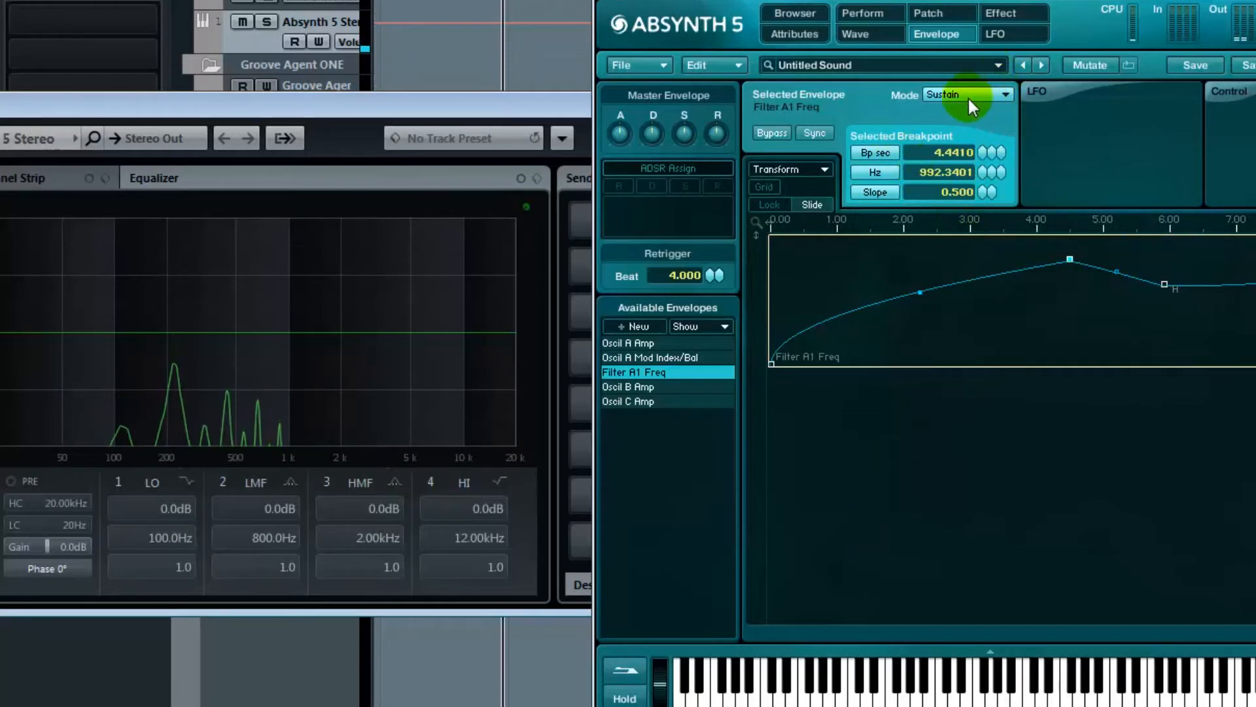
Check channel A's Ringmod balance in the module layout, and create a new envelope for Mod A2 Balance.
left_click(918, 6)
left_click(867, 18)
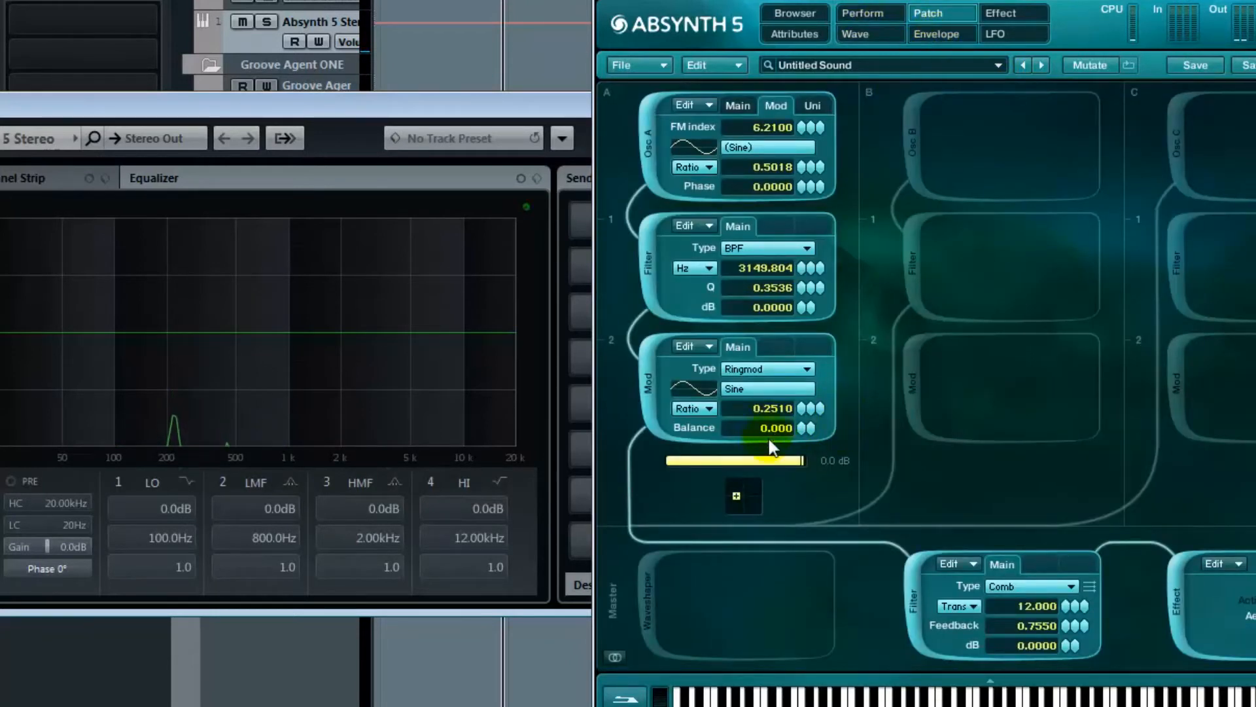
left_click(801, 430)
left_click(956, 30)
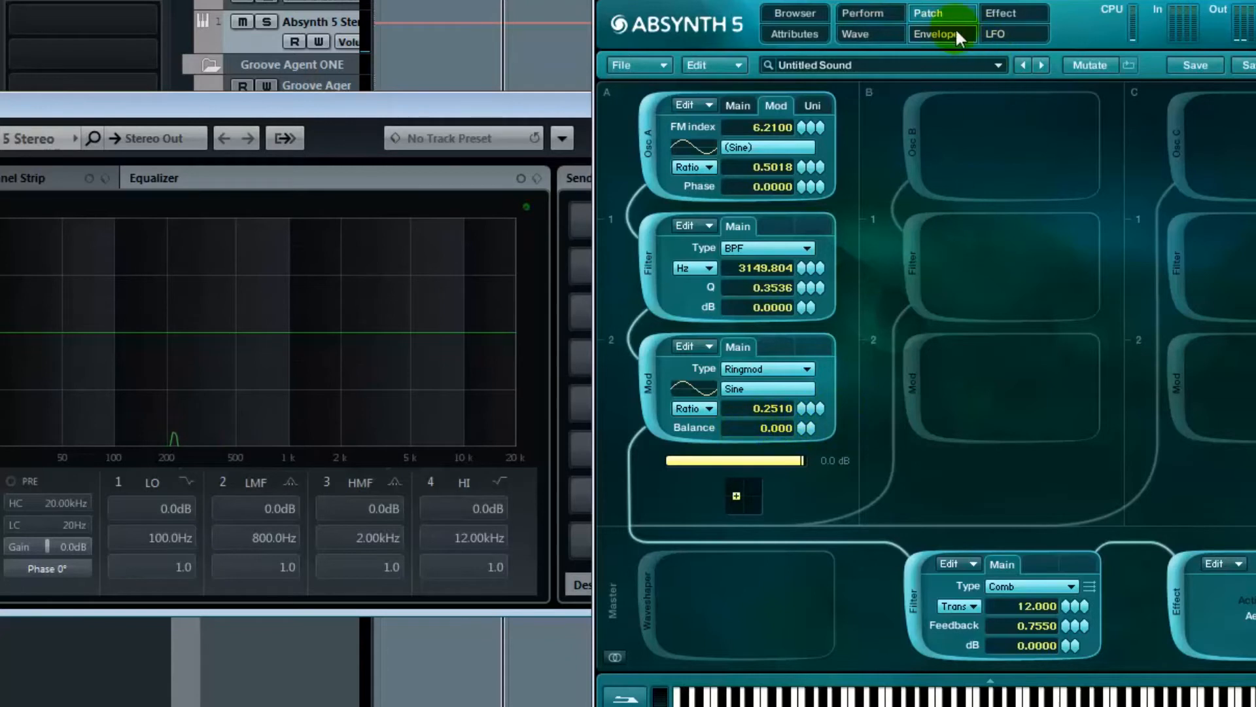
left_click(943, 30)
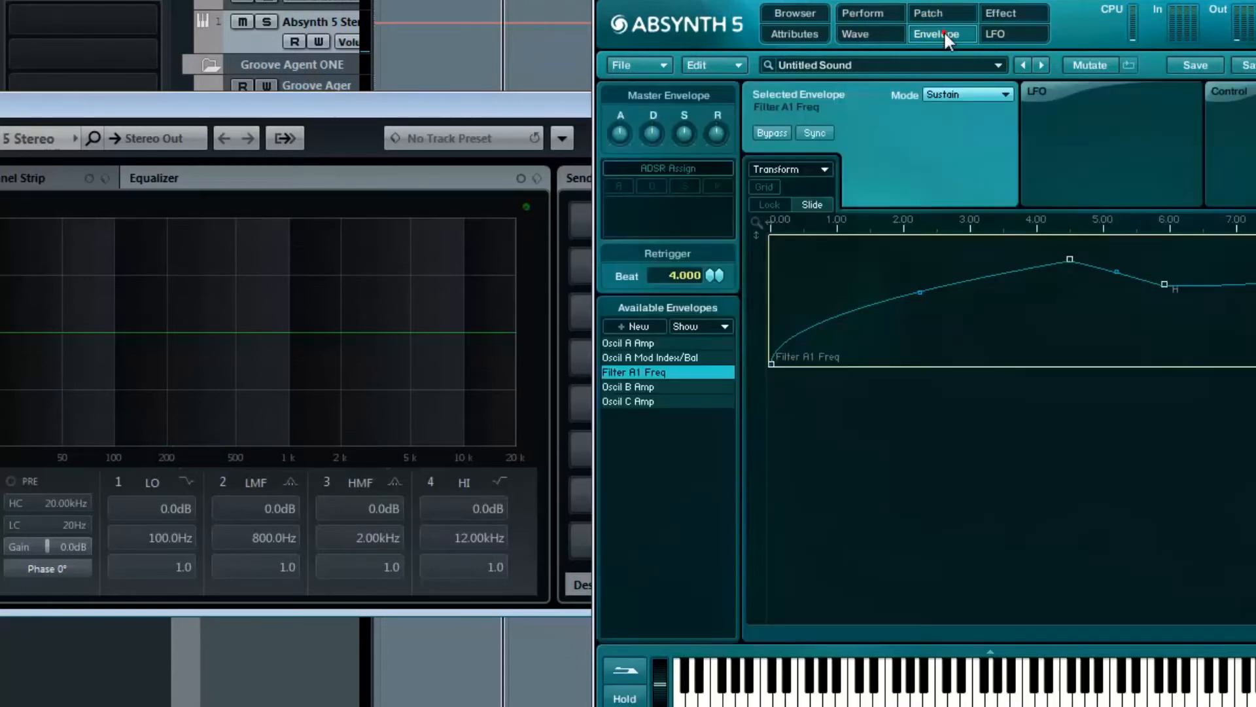
left_click(637, 331)
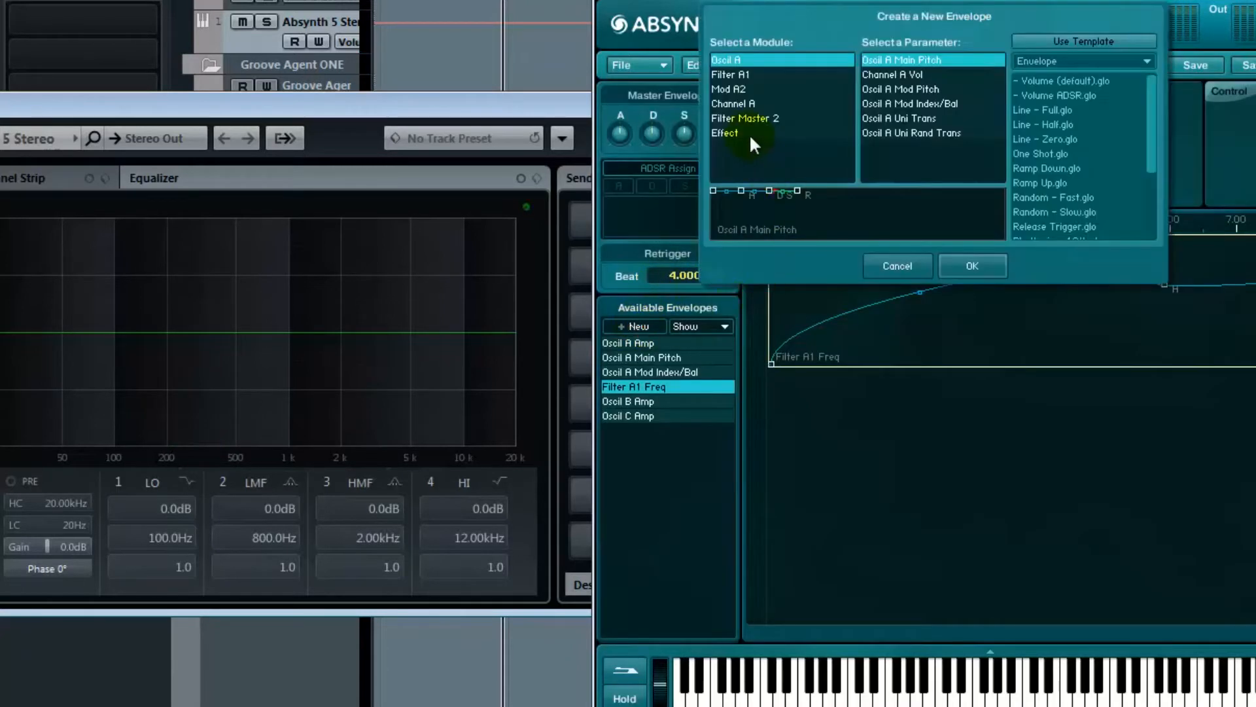
left_click(735, 77)
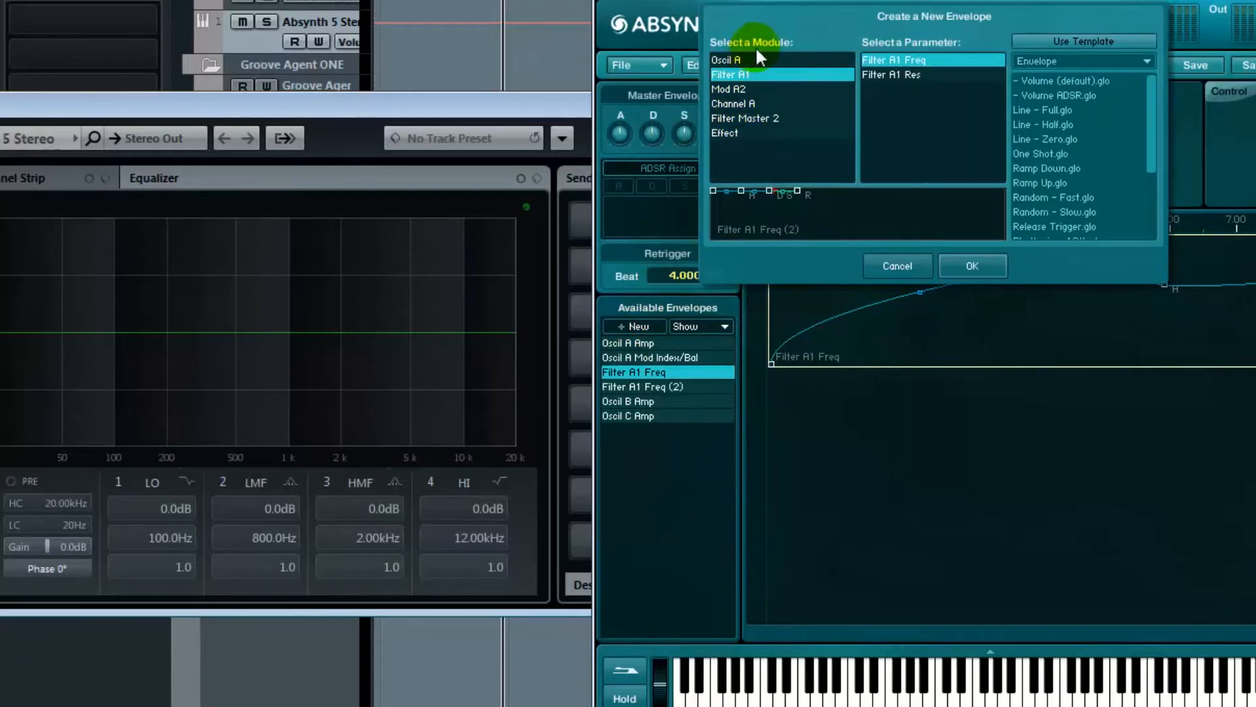
left_click(735, 90)
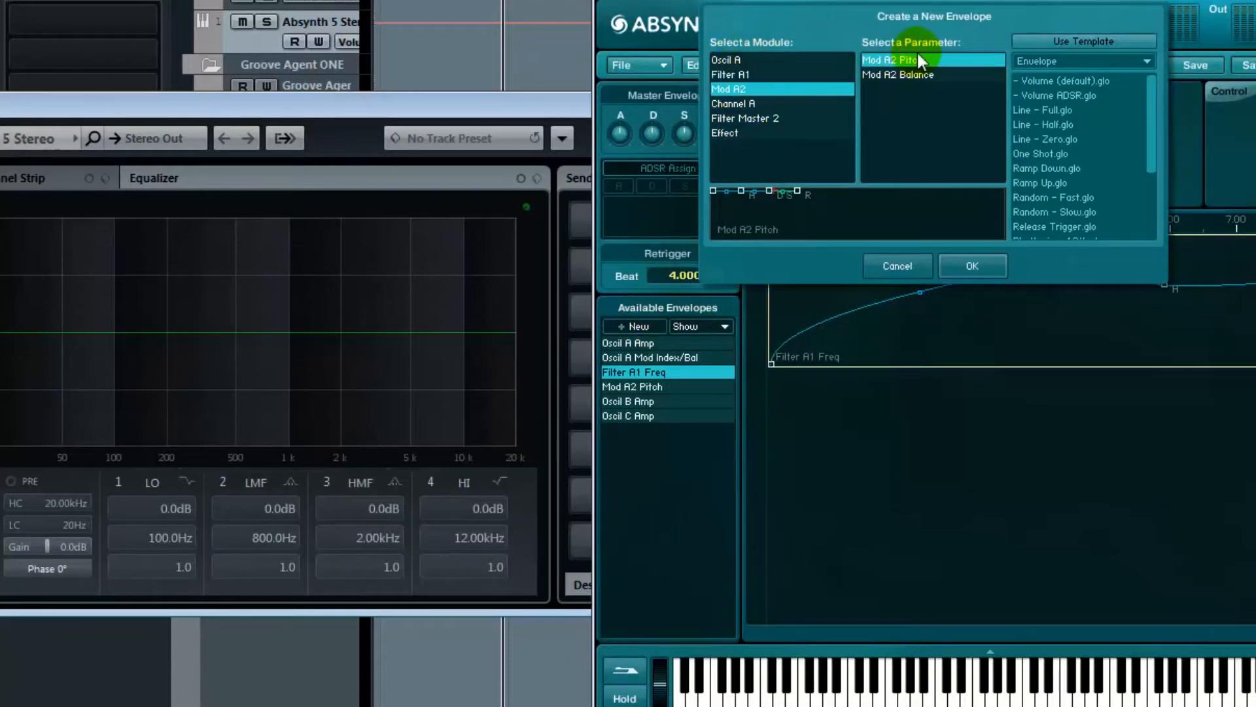
left_click(918, 75)
left_click(973, 265)
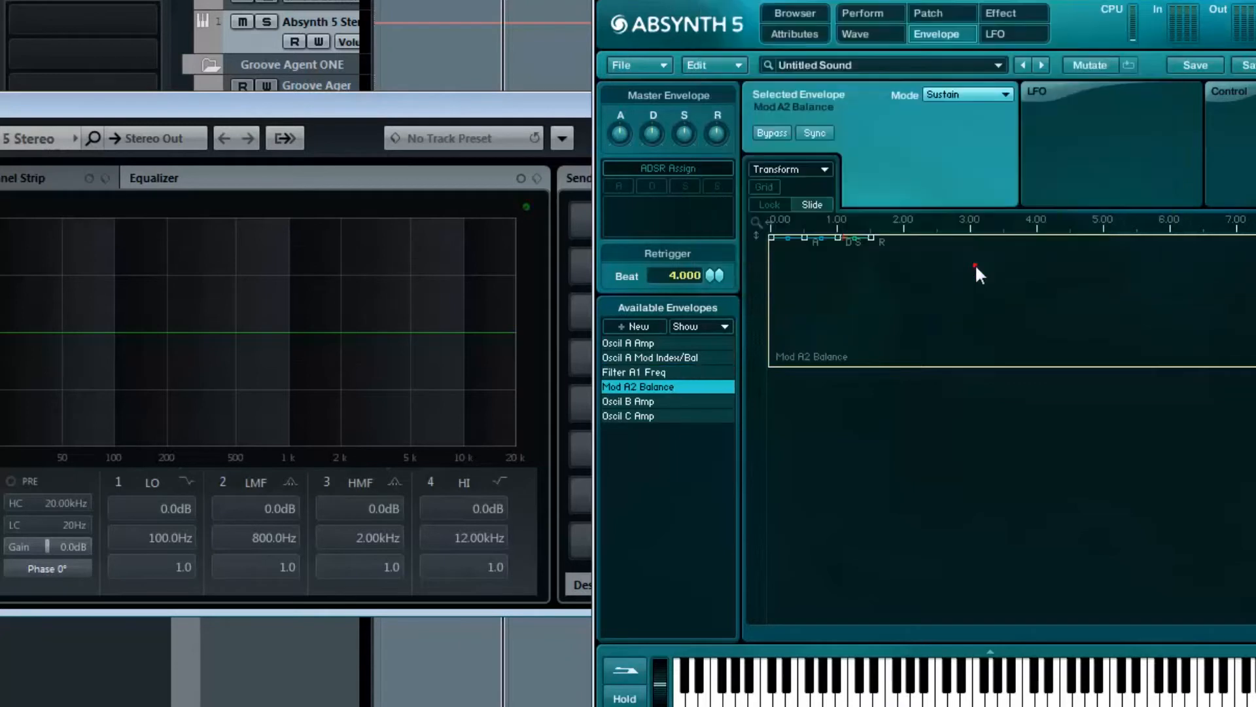
Shape the Mod A2 Balance envelope to start at zero, reach a low peak at about 1.5 s and decline gently until about 9 s.
left_click(728, 378)
left_click_drag(771, 238, 775, 390)
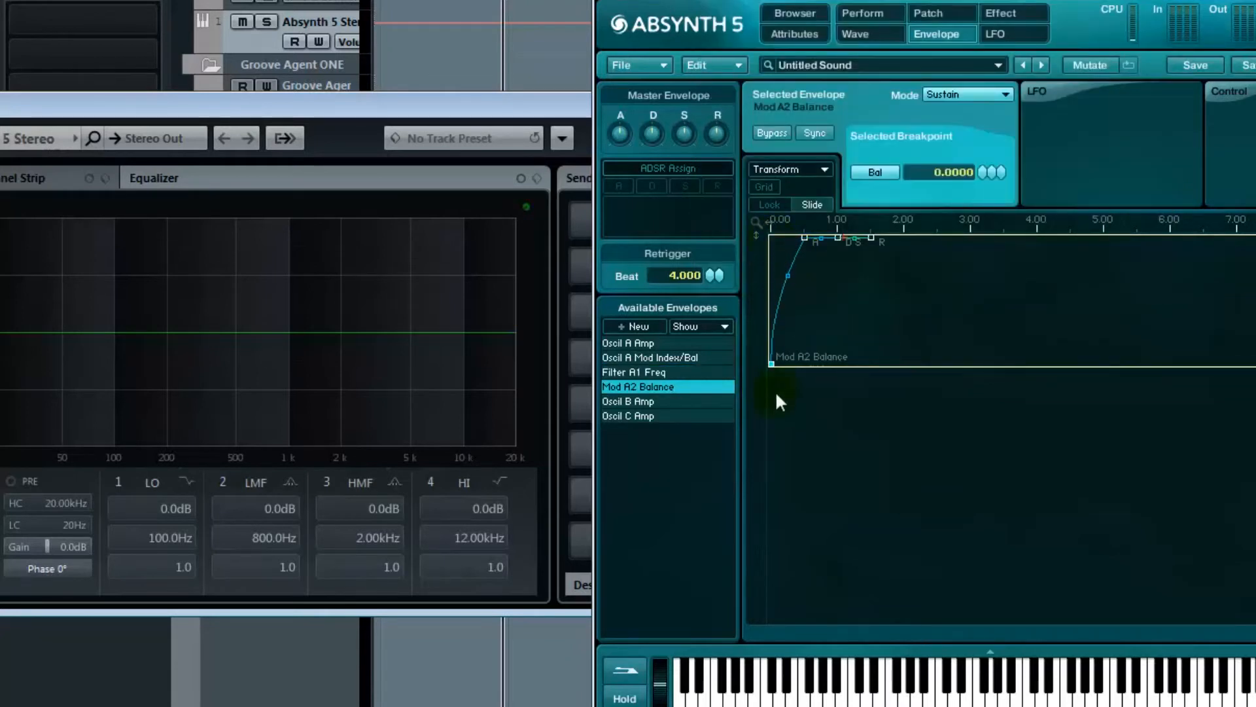
left_click_drag(804, 237, 1177, 334)
left_click_drag(1021, 305, 1042, 288)
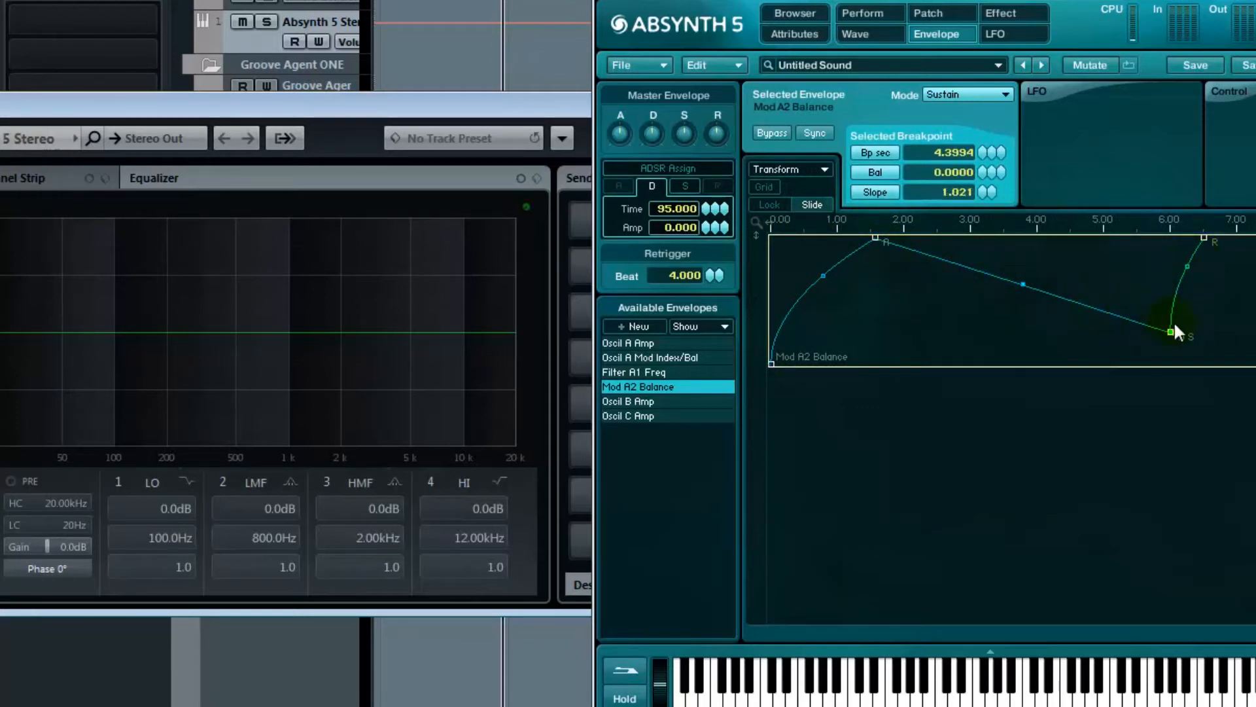
left_click_drag(1171, 331, 1029, 343)
left_click_drag(952, 290, 946, 319)
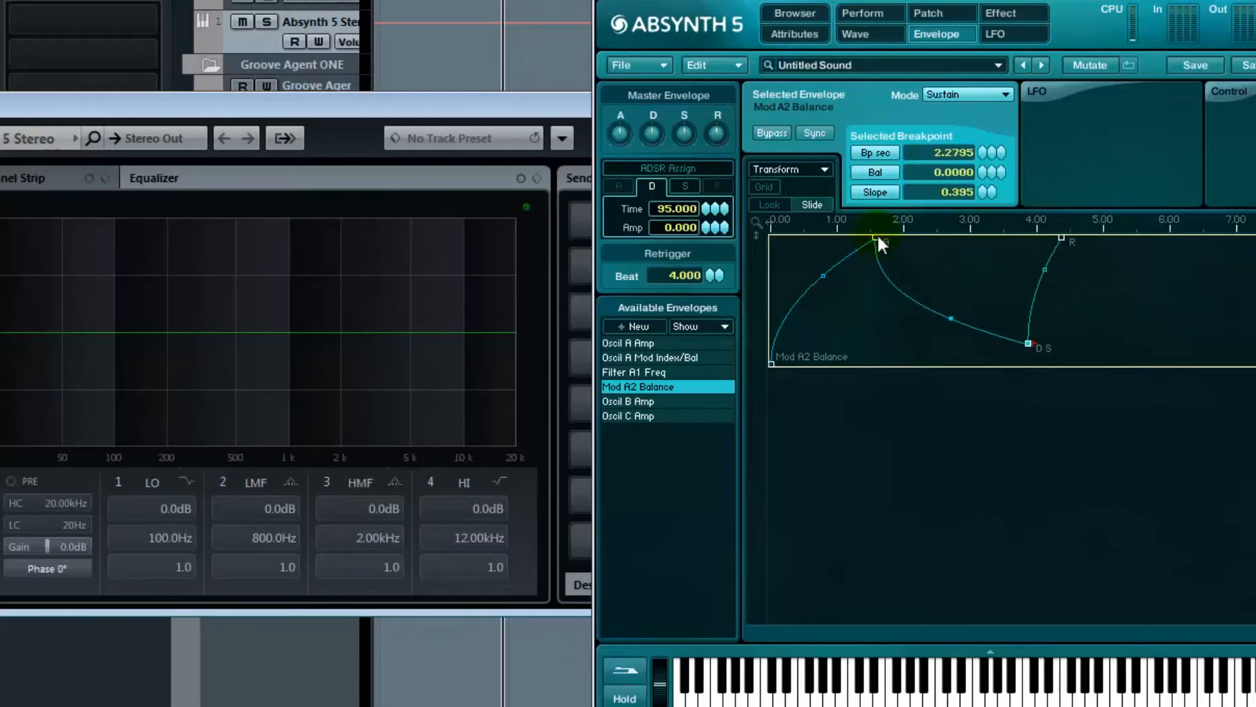
left_click_drag(875, 237, 869, 313)
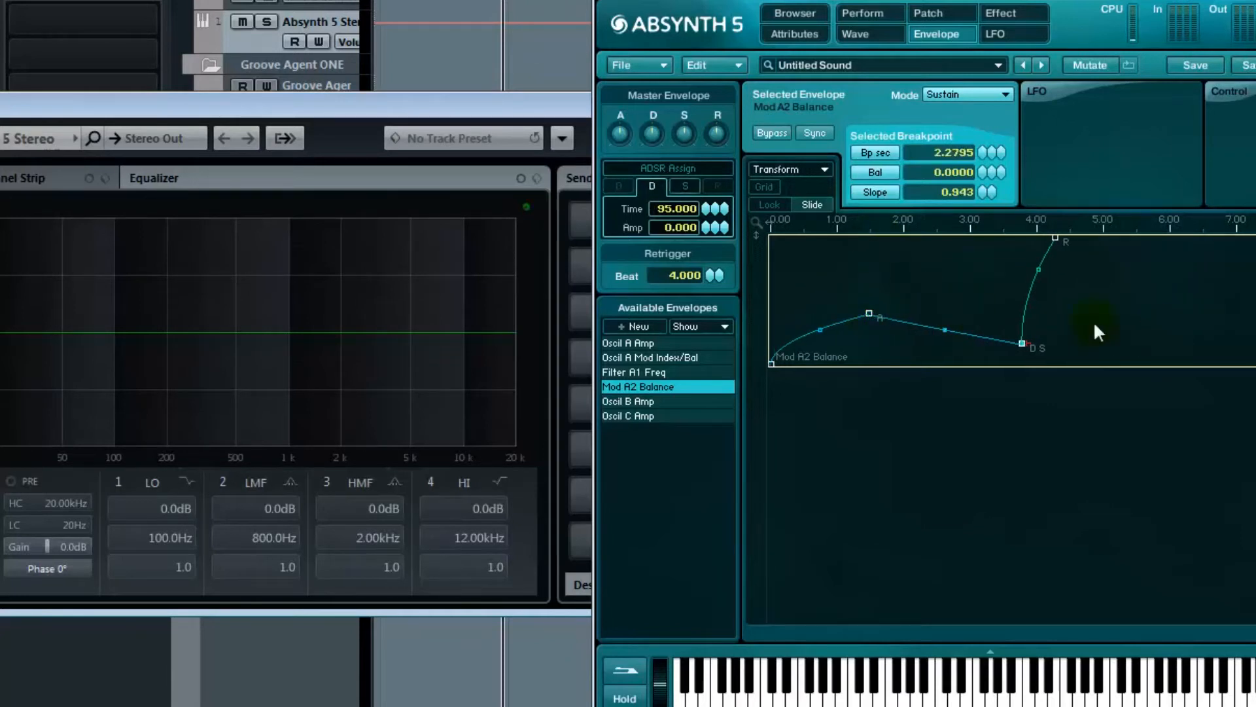
left_click_drag(1022, 344, 1255, 346)
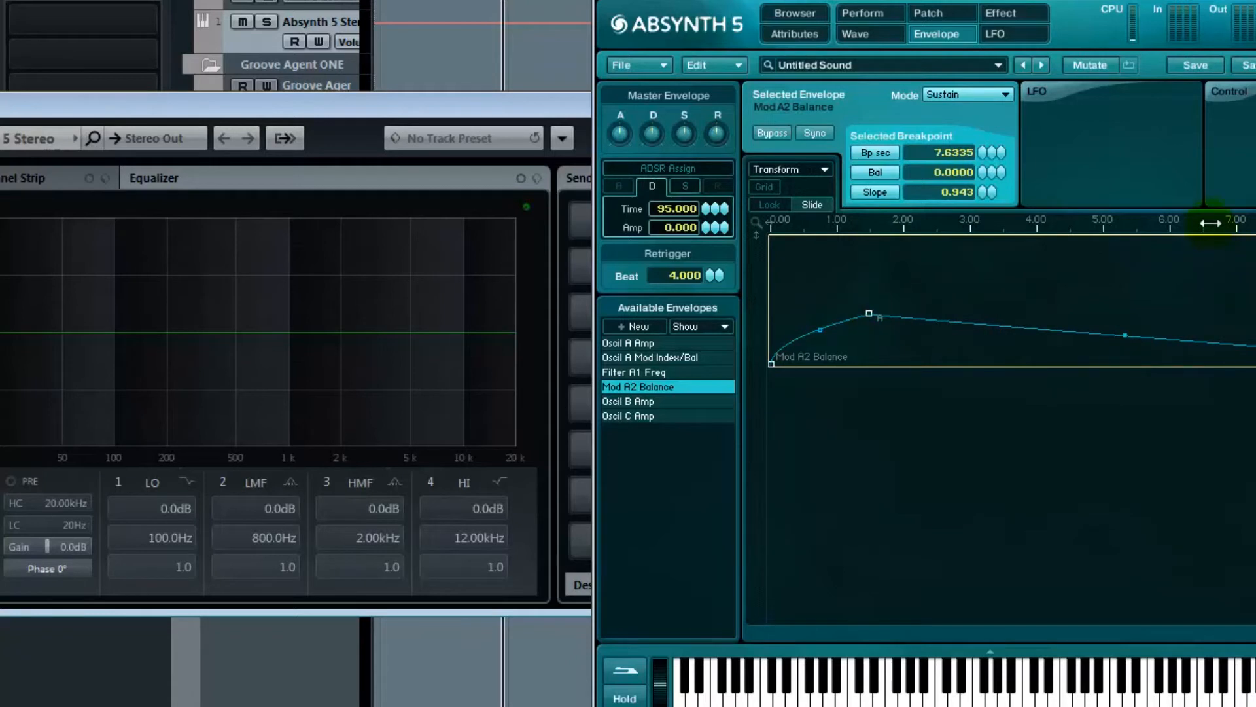
Add a dip at about 5 s and a second rise to about 10 s in the Mod A2 Balance envelope, and return to the module layout.
left_click_drag(1211, 223, 1198, 186)
left_click_drag(755, 323, 752, 563)
left_click(999, 520)
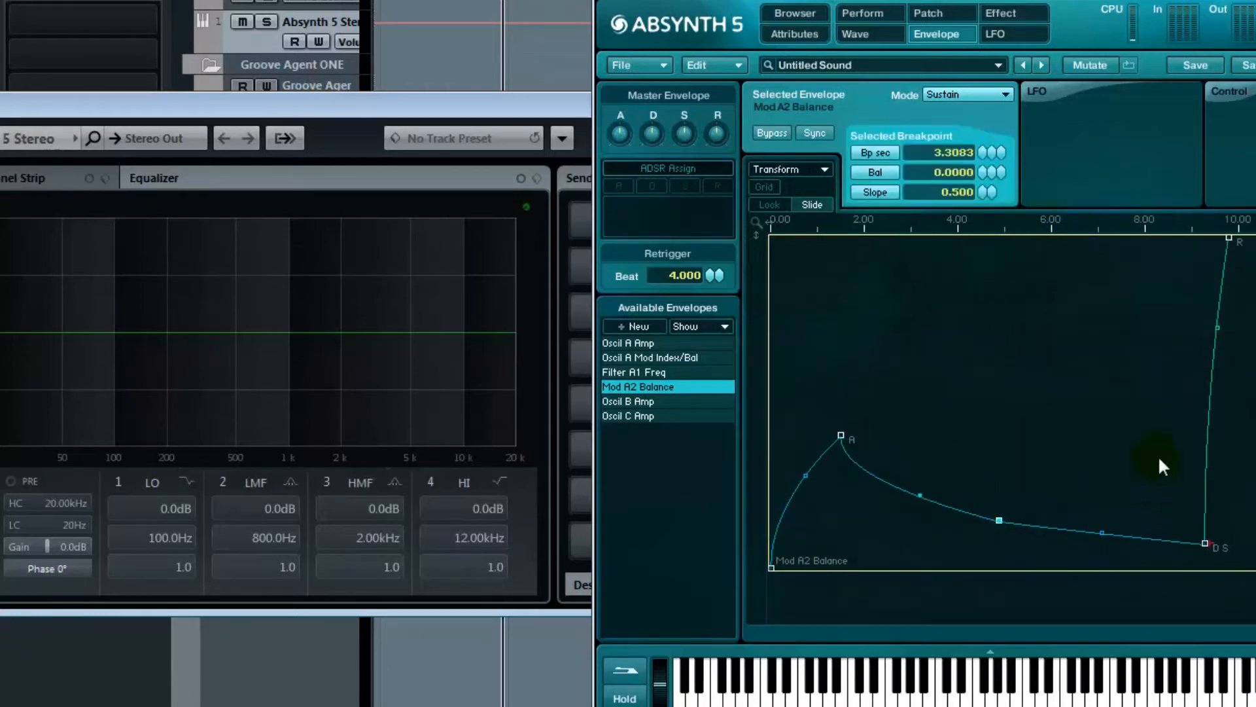
right_click(1172, 438)
left_click_drag(1206, 543, 1255, 441)
left_click_drag(1172, 438, 1115, 428)
left_click_drag(1255, 568, 1255, 568)
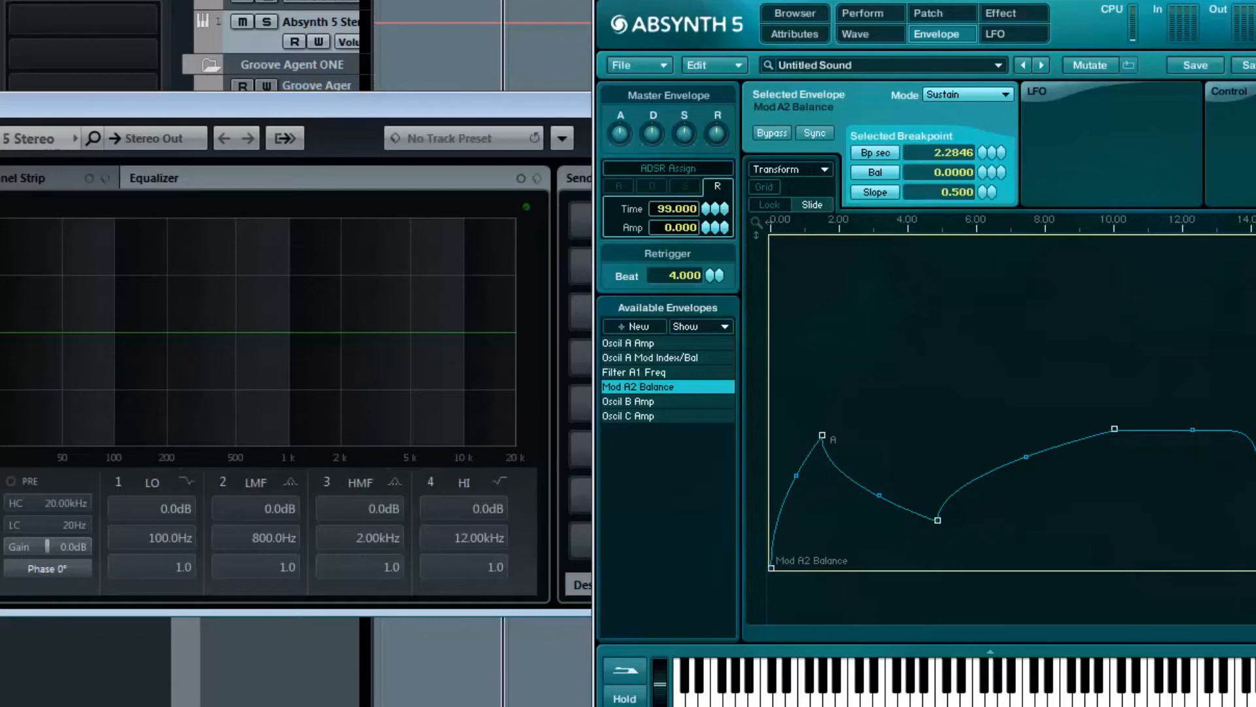
left_click(929, 13)
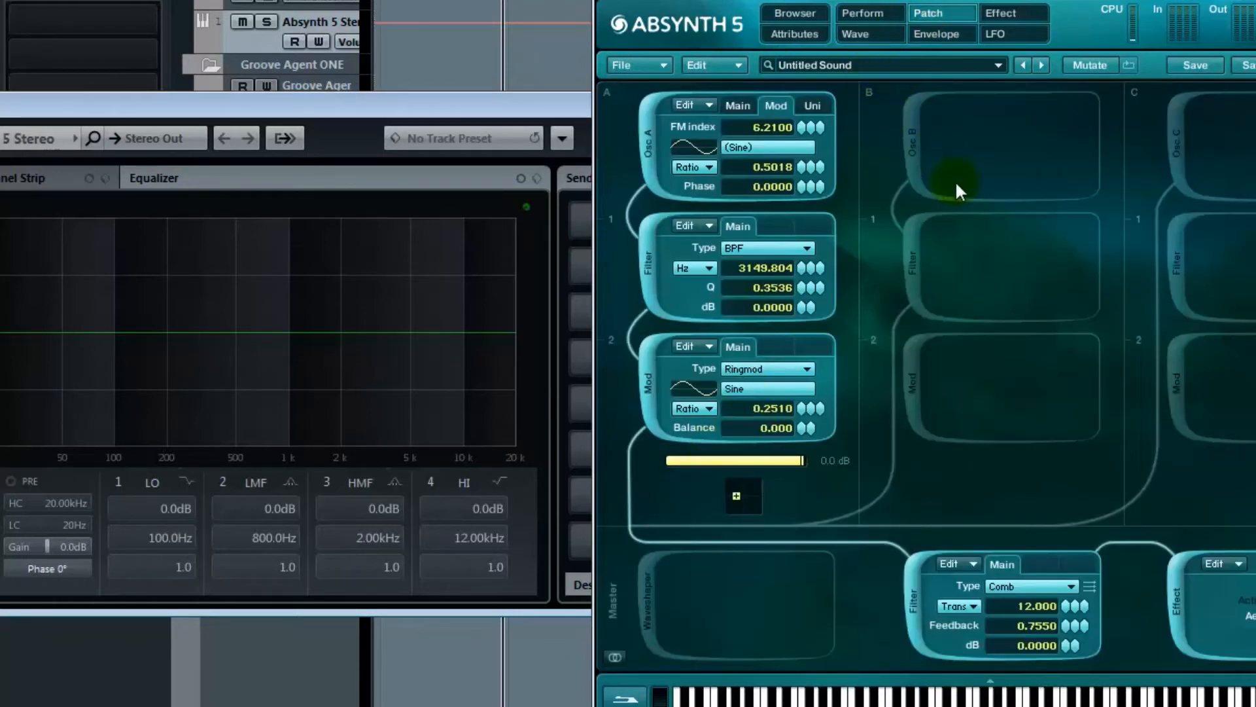
Raise the Mod A2 Balance envelope's first peak to the maximum at about 1.34 s and bow the following decline with a slope of 2.896.
left_click(921, 34)
left_click_drag(822, 434, 821, 320)
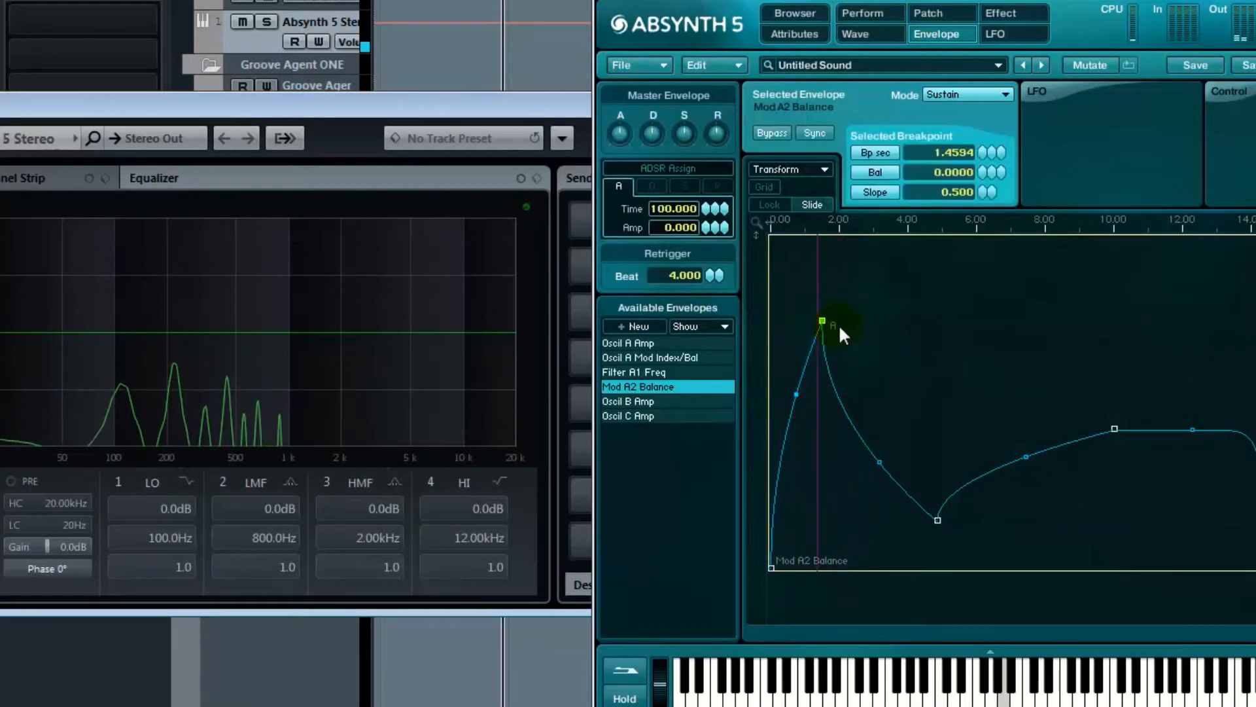
left_click_drag(822, 321, 814, 240)
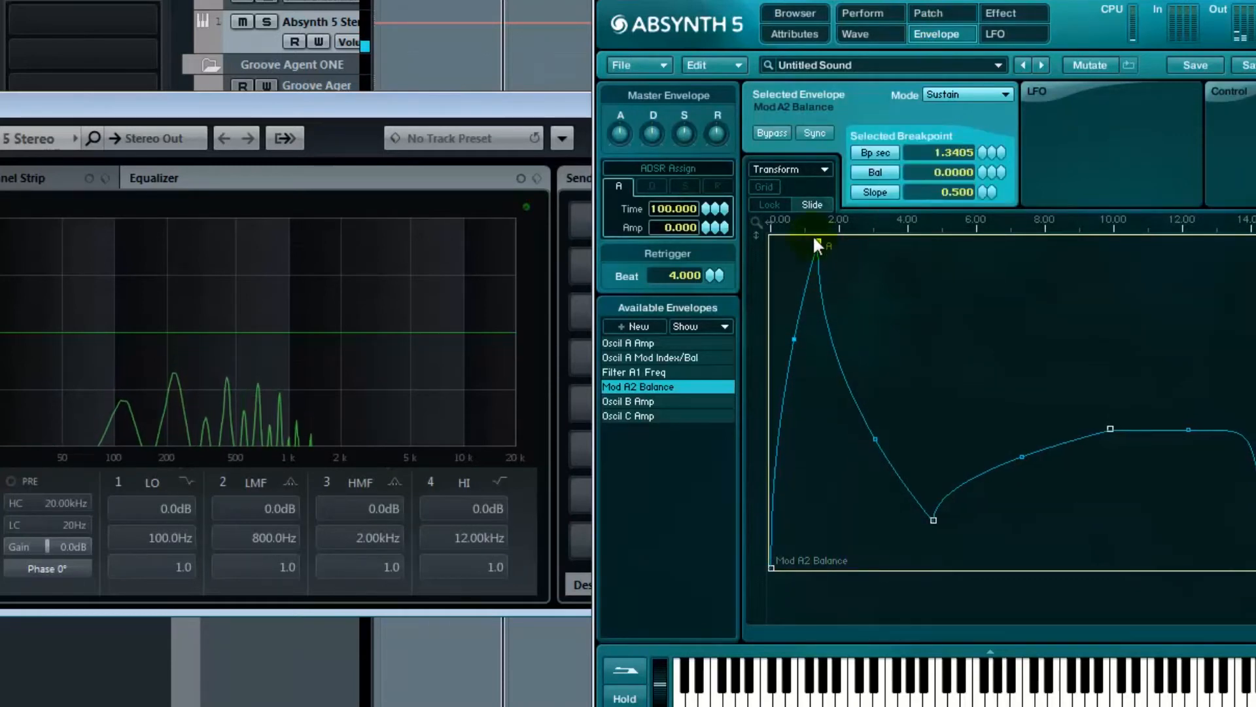
left_click_drag(873, 430, 877, 414)
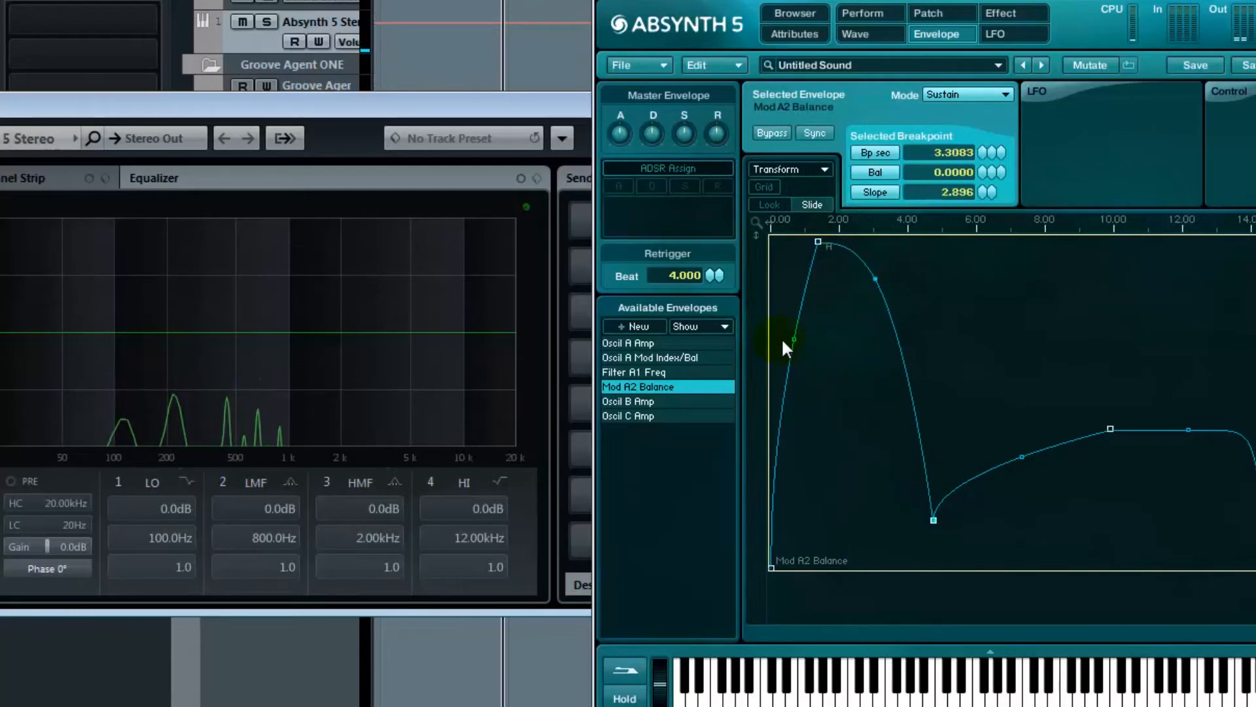
left_click(817, 240)
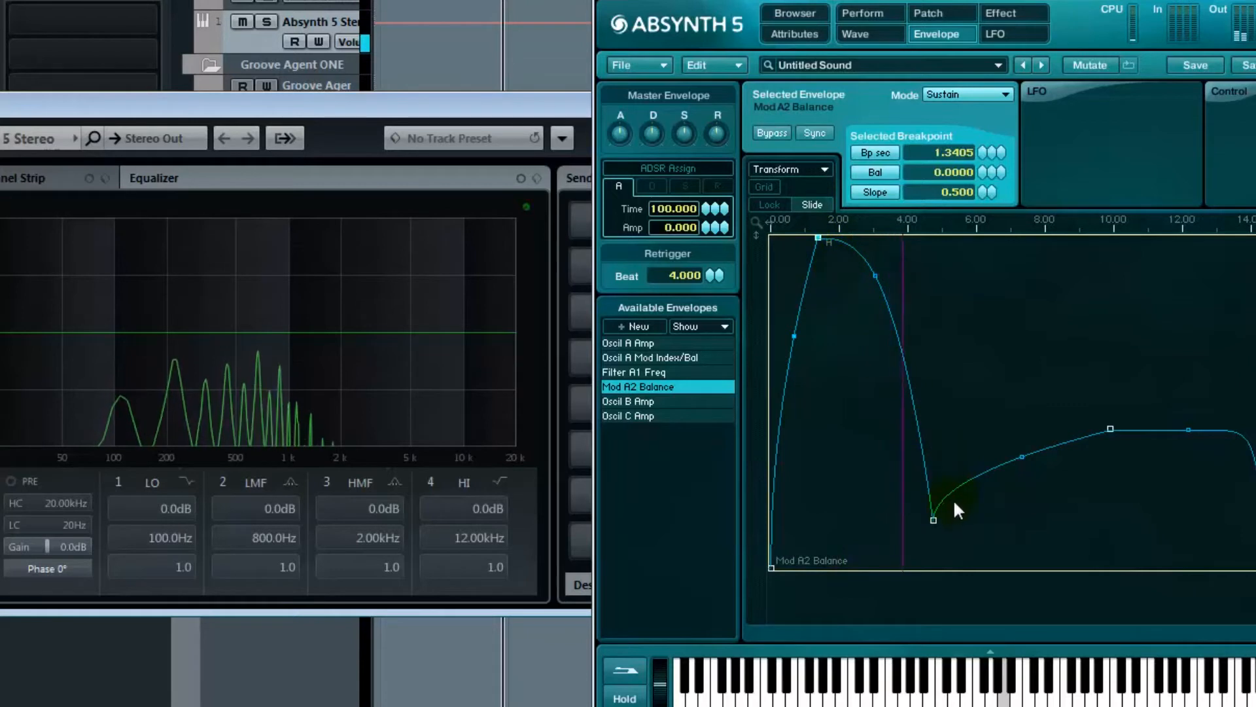
left_click(935, 15)
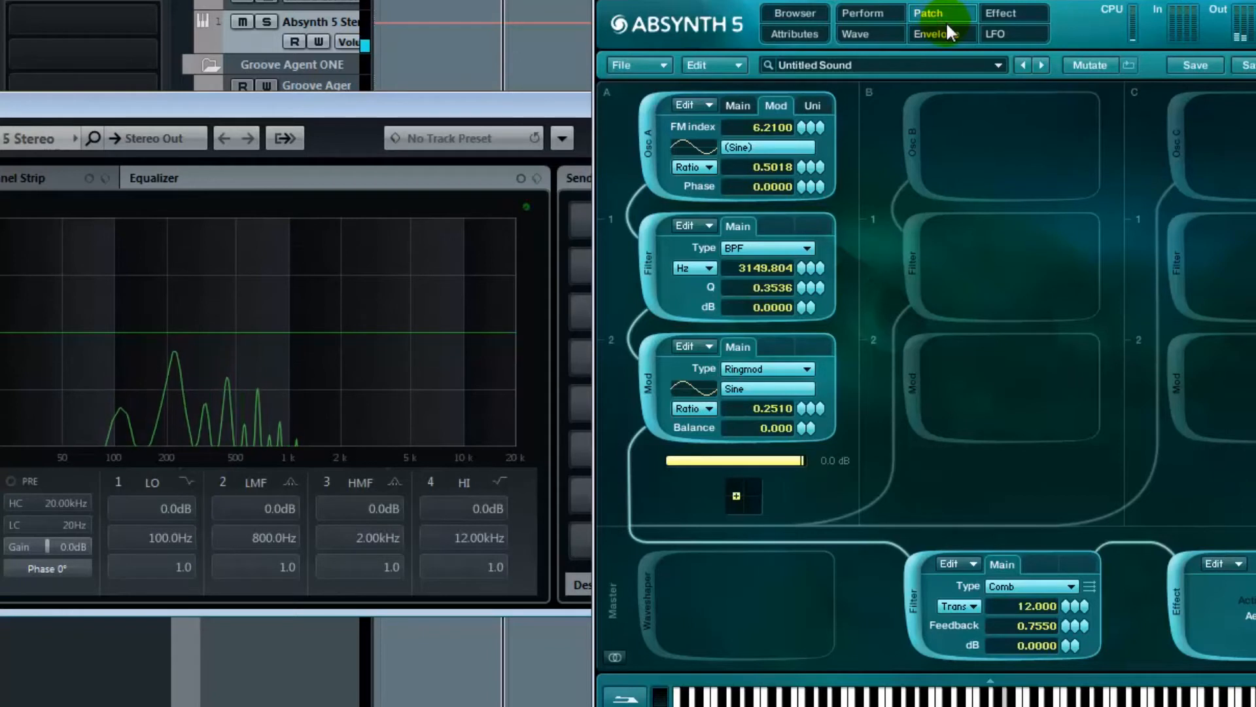
left_click(948, 31)
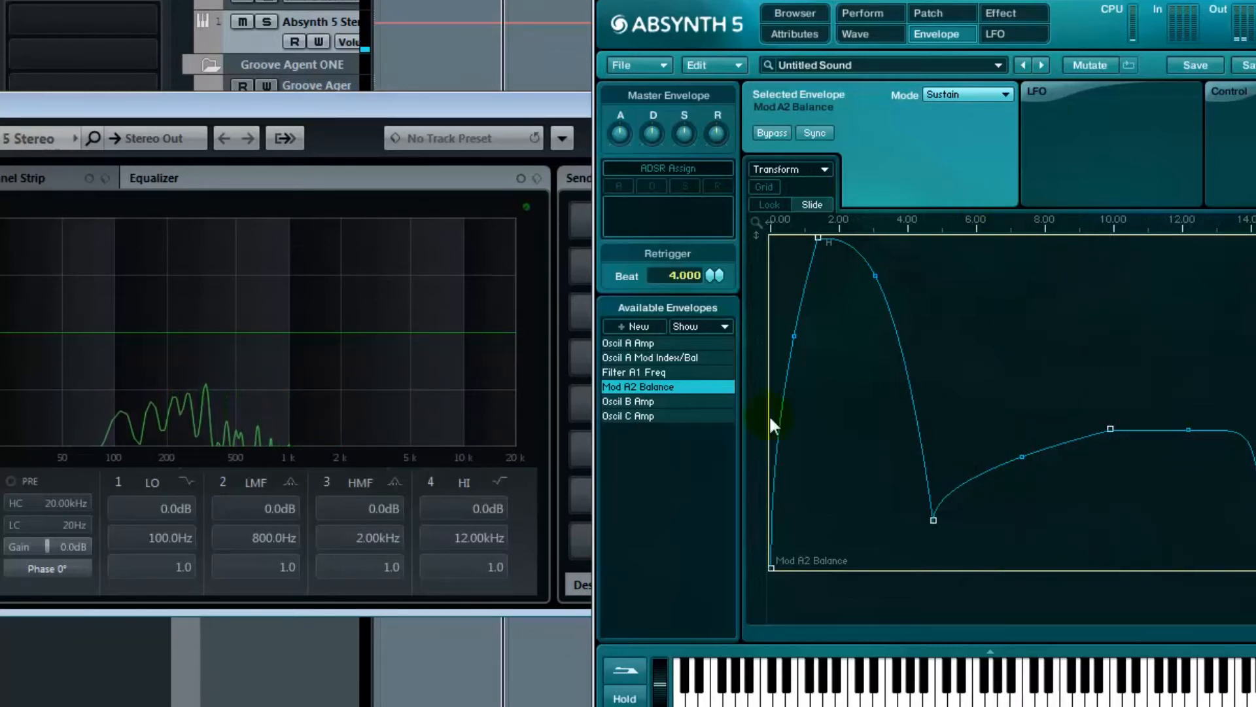
Show all four channel A envelopes together and move the Oscil A Amp envelope's attack peak to about 0.8 s.
left_click(642, 343, "shift")
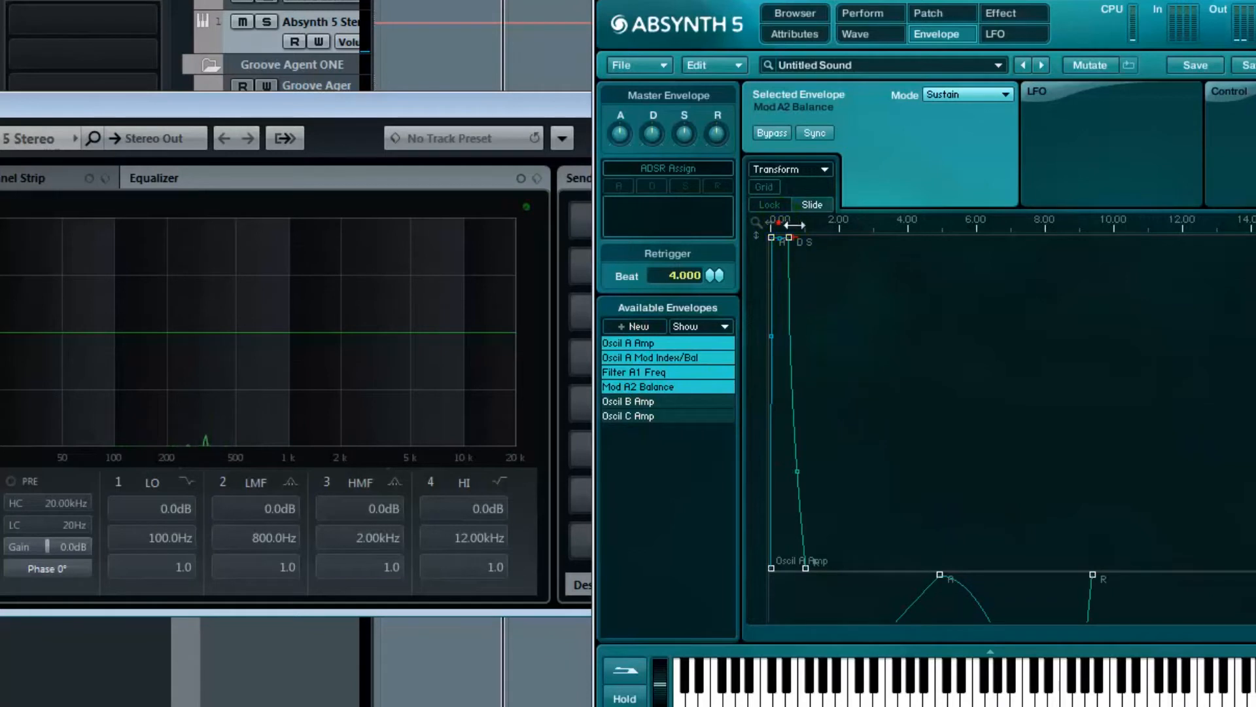
left_click_drag(792, 224, 1018, 271)
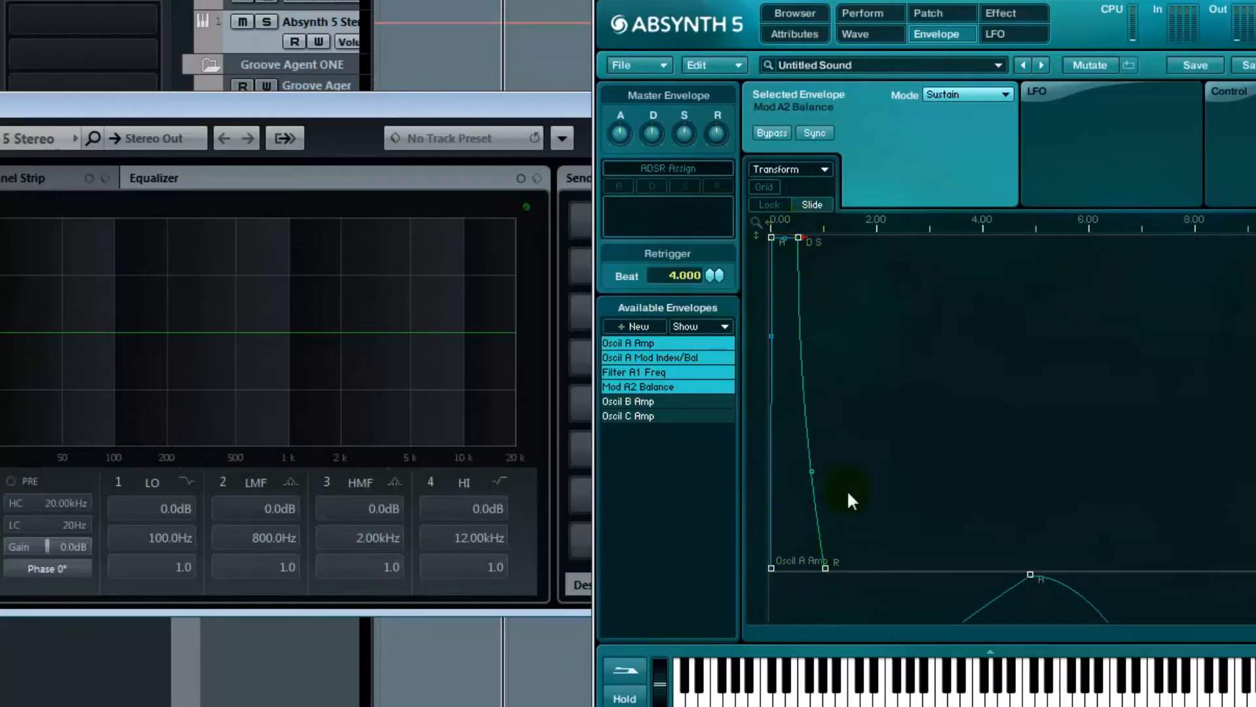
left_click_drag(795, 225, 822, 226)
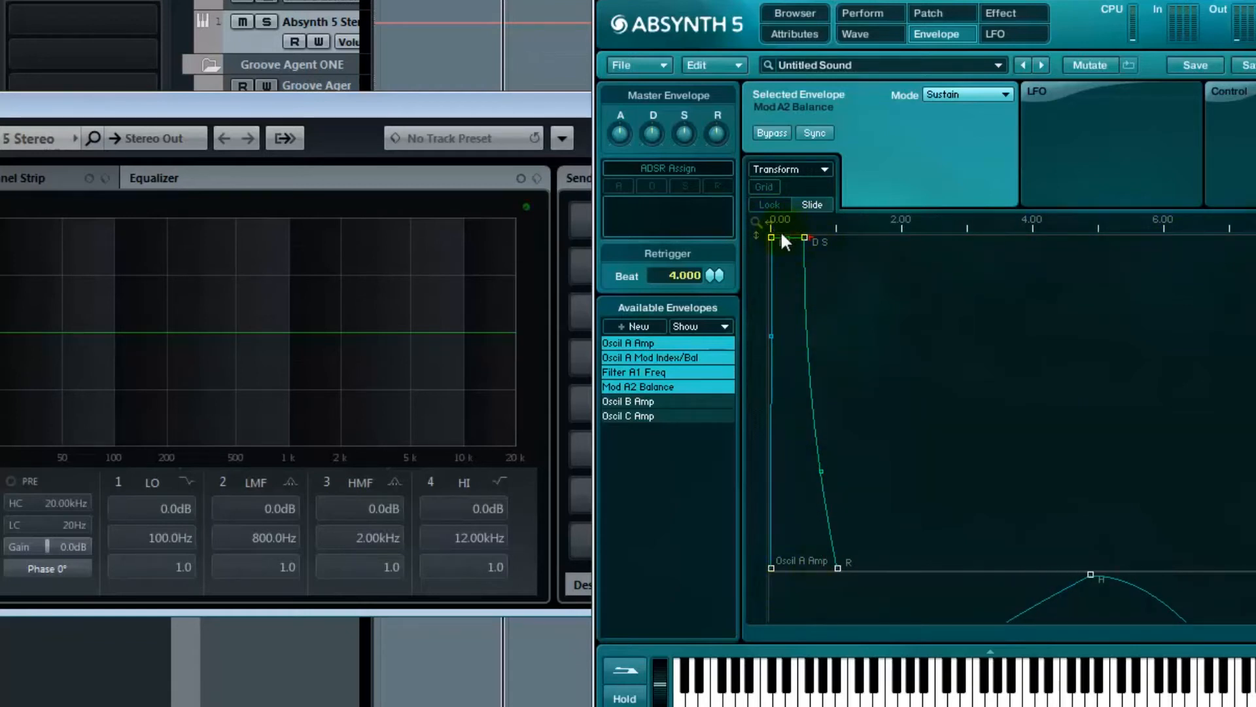
left_click_drag(770, 236, 823, 236)
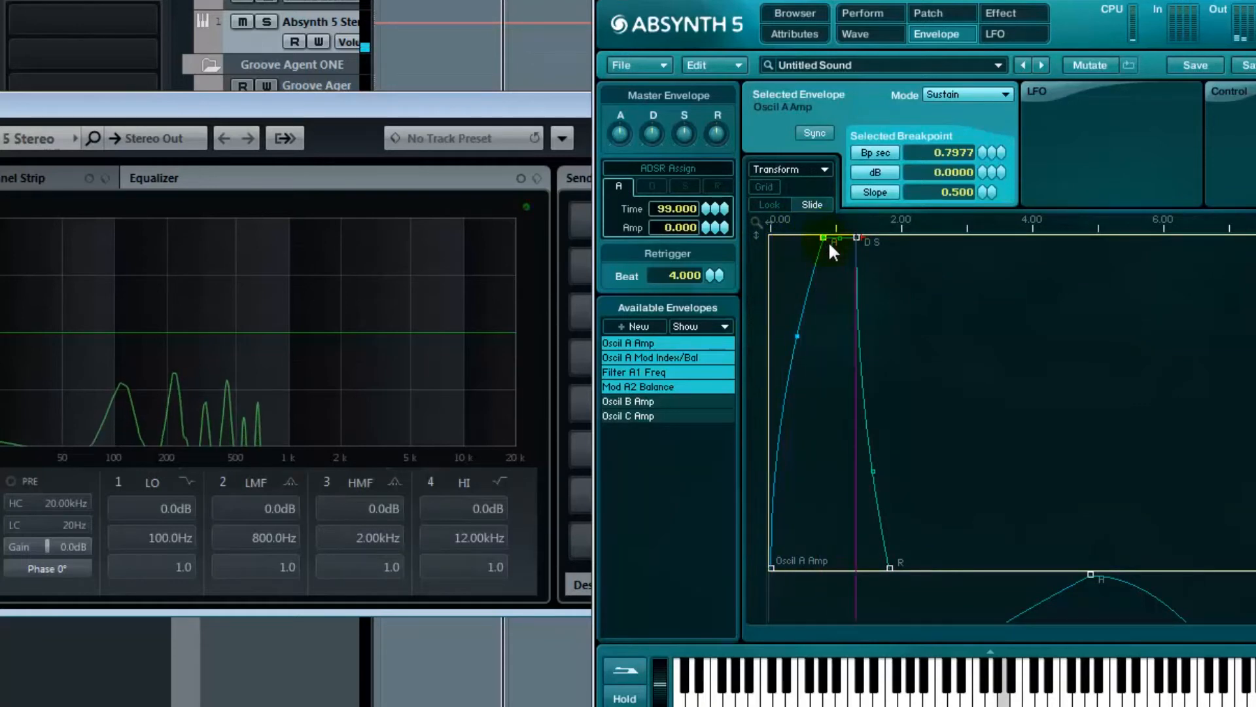
Place the Oscil A Mod Index/Bal envelope's release breakpoint at index 0, with a segment time of about 0.78 s.
scroll(907, 466, "down", 1)
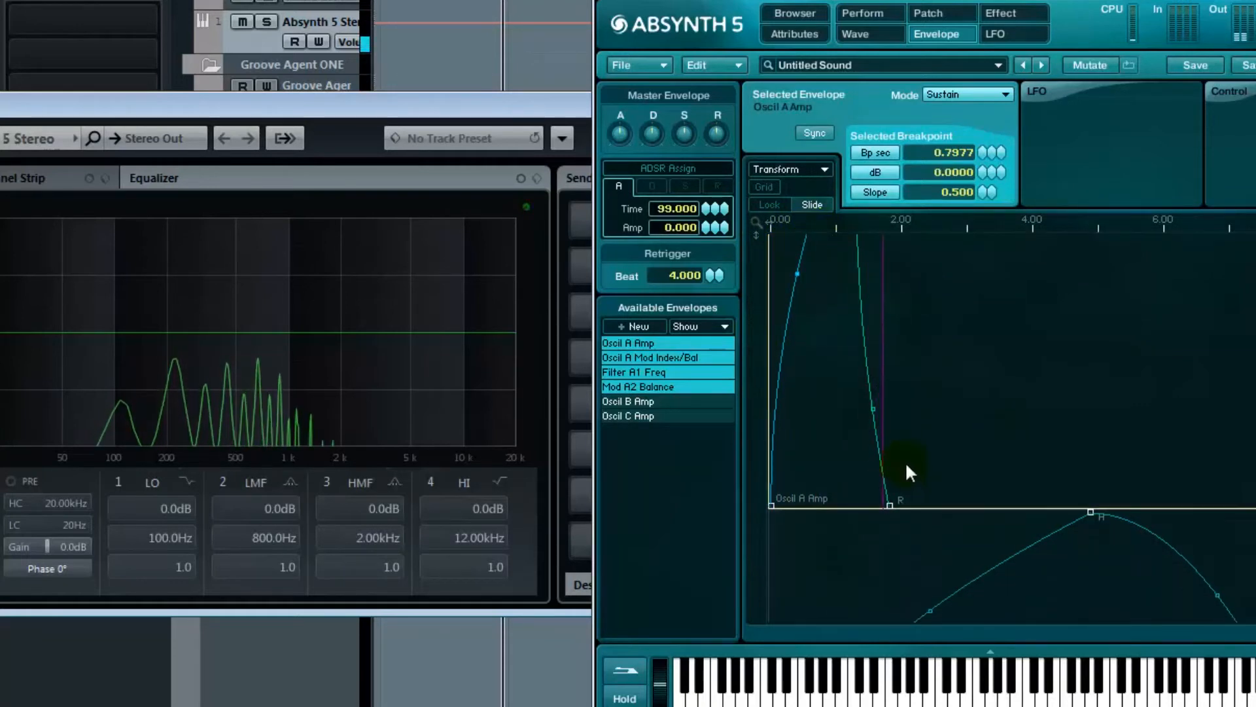
scroll(907, 465, "down", 2)
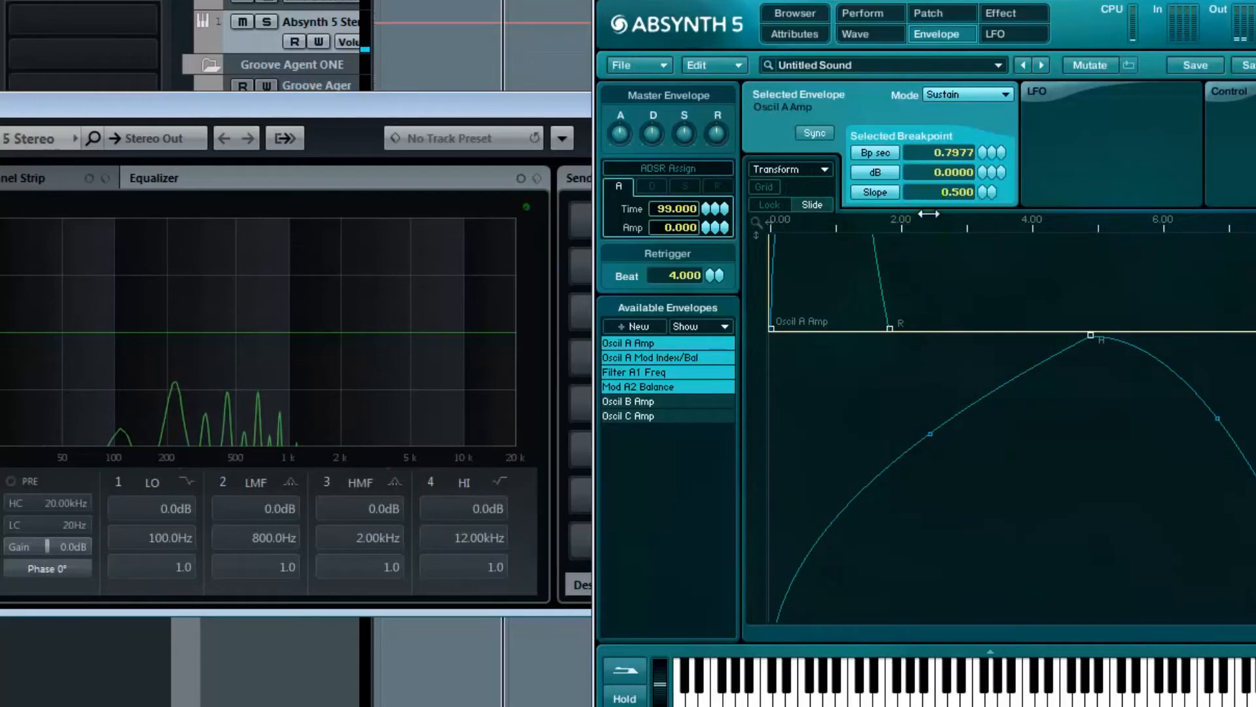
left_click_drag(928, 215, 921, 216)
left_click_drag(757, 370, 756, 298)
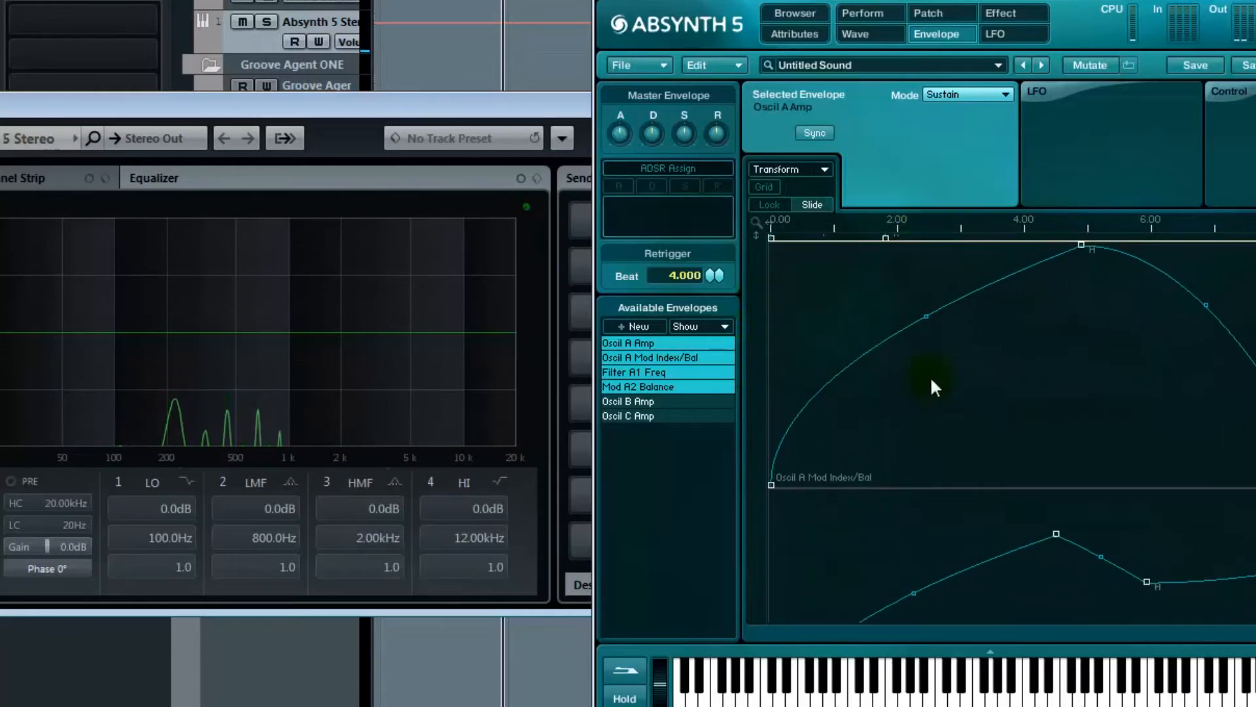
left_click_drag(1188, 222, 1155, 196)
left_click_drag(1211, 245, 1223, 498)
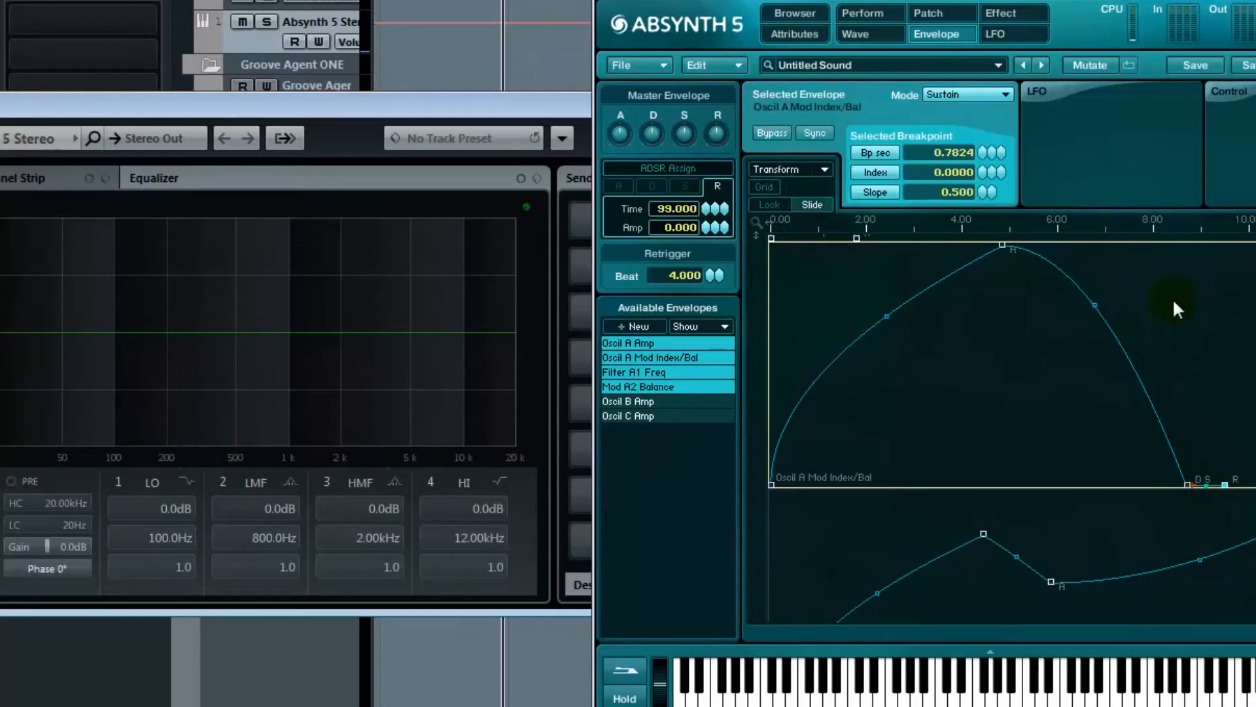
Lengthen the Filter A1 Freq envelope's release to about 3.26 s, ending at about 79 Hz.
left_click_drag(1151, 216, 1122, 162)
scroll(1138, 479, "down", 3)
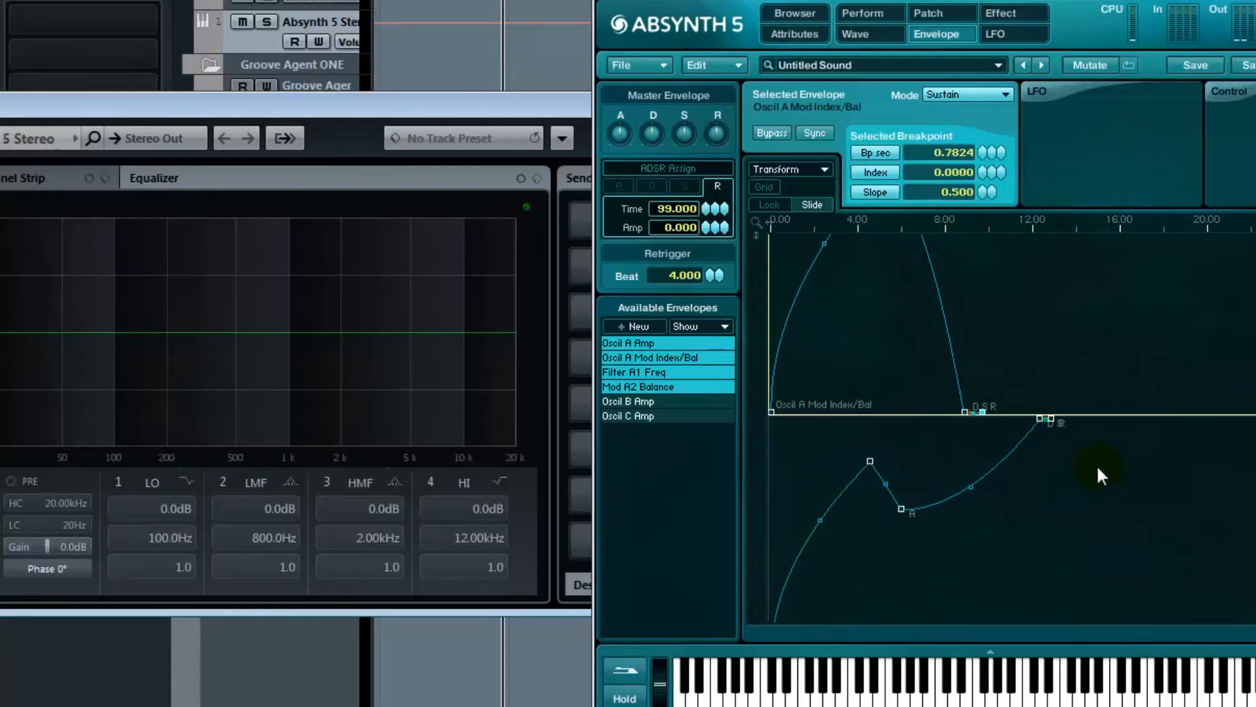
left_click(1080, 386)
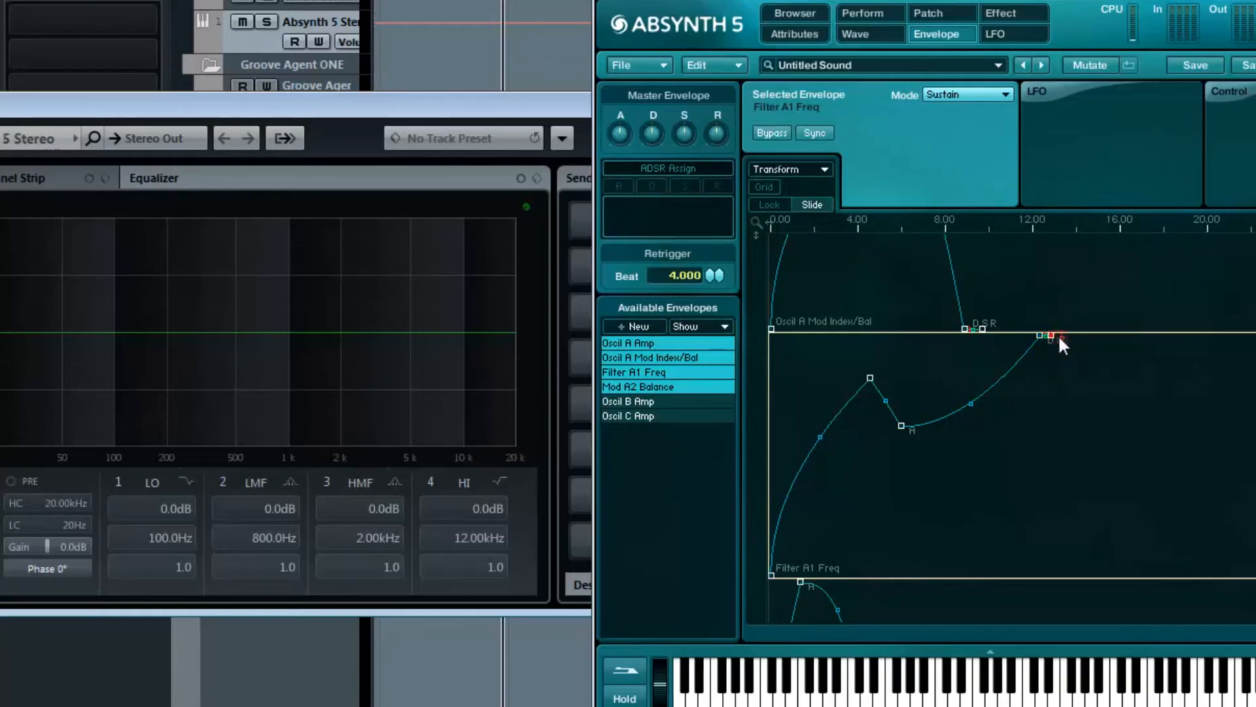
left_click_drag(1056, 229, 1253, 488)
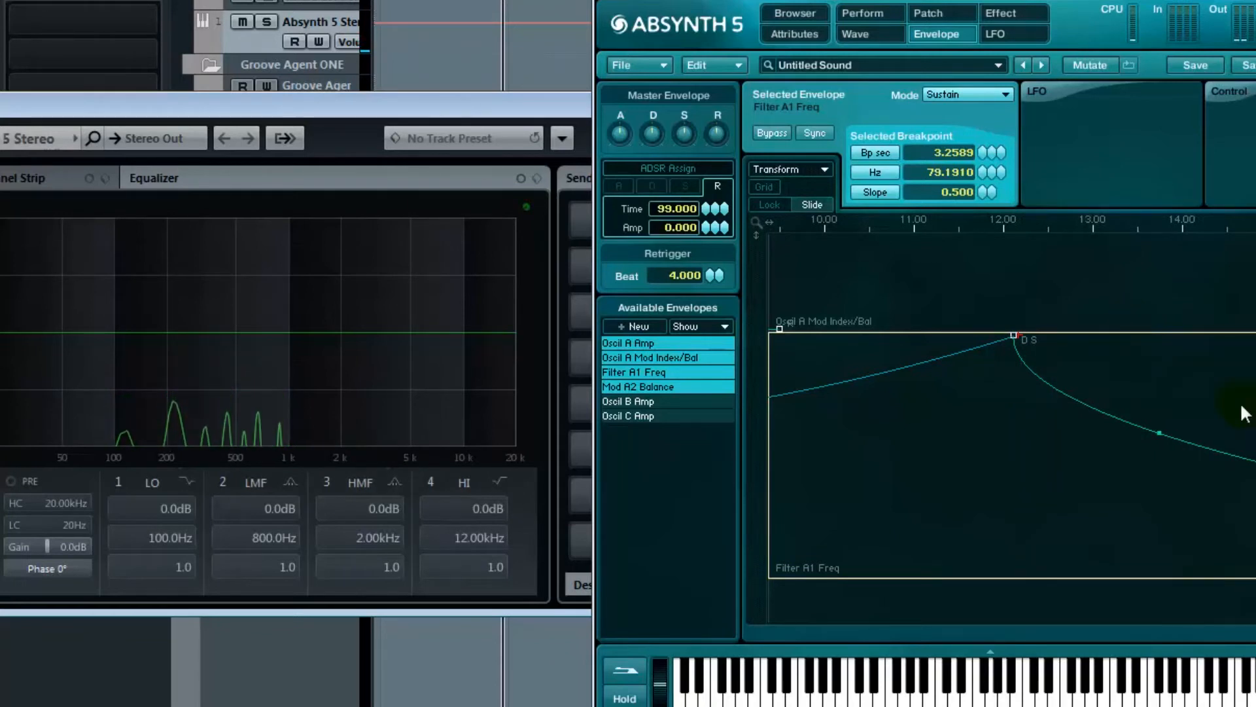
mouse_move(855, 230)
left_mouse_down()
mouse_move(836, 225)
mouse_move(870, 226)
left_mouse_up()
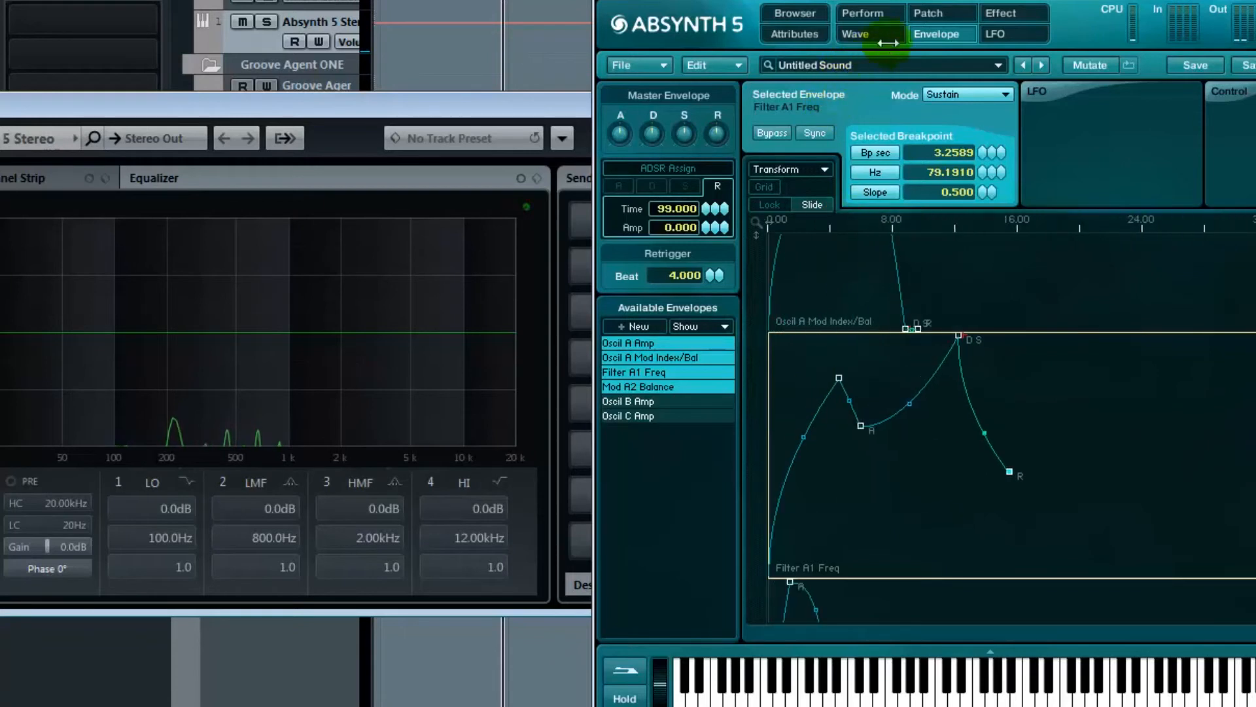
In the patch, turn on channel B and turn off channel A, and set oscillator B's transposition to 12.
left_click(939, 14)
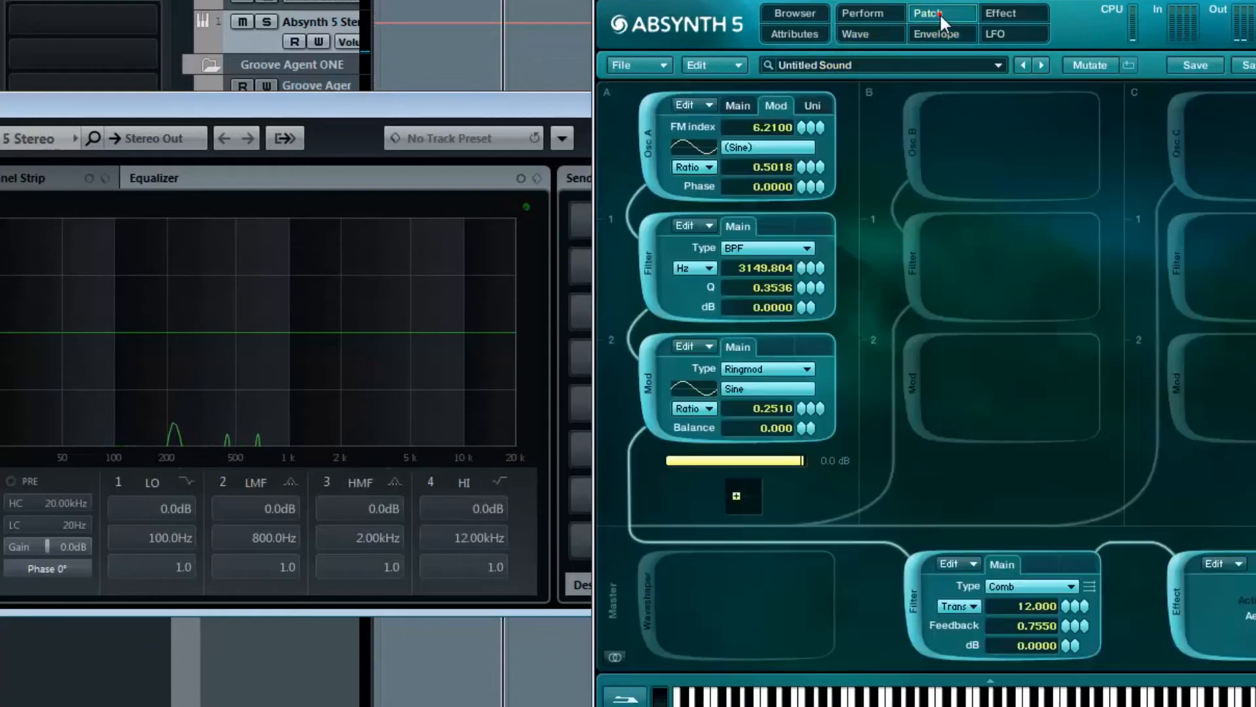
left_click(910, 157)
left_click(646, 145)
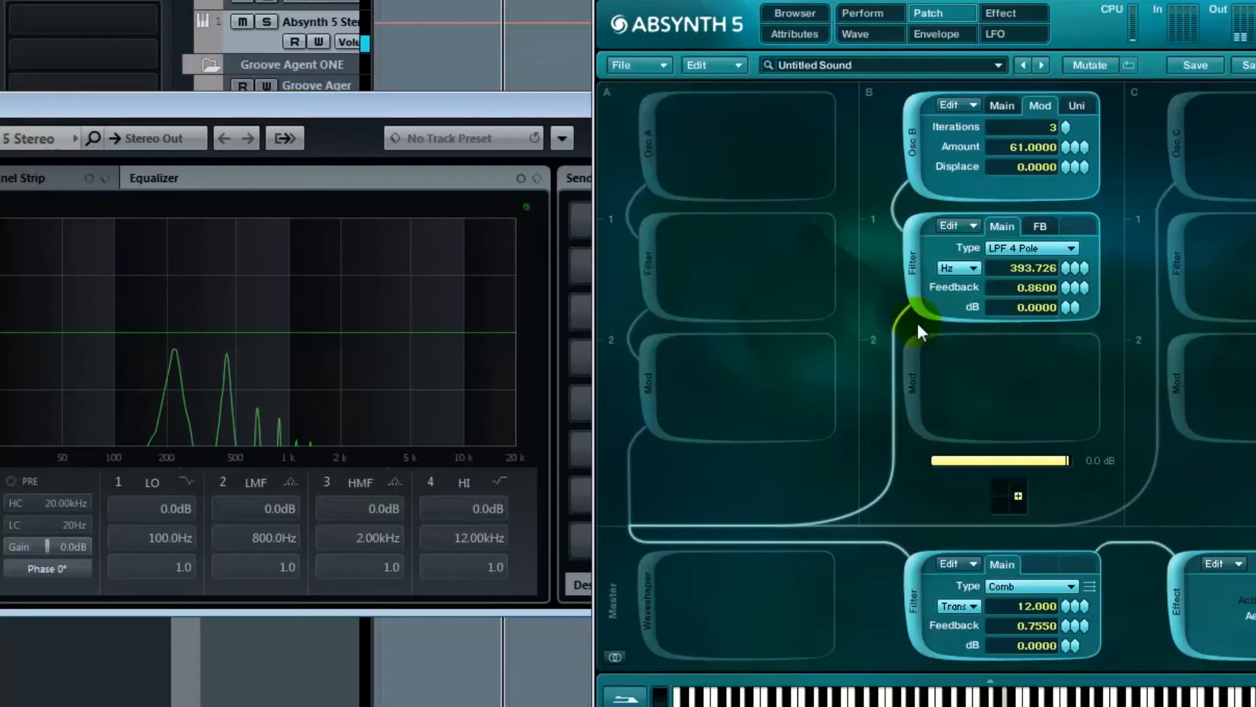
left_click(1003, 106)
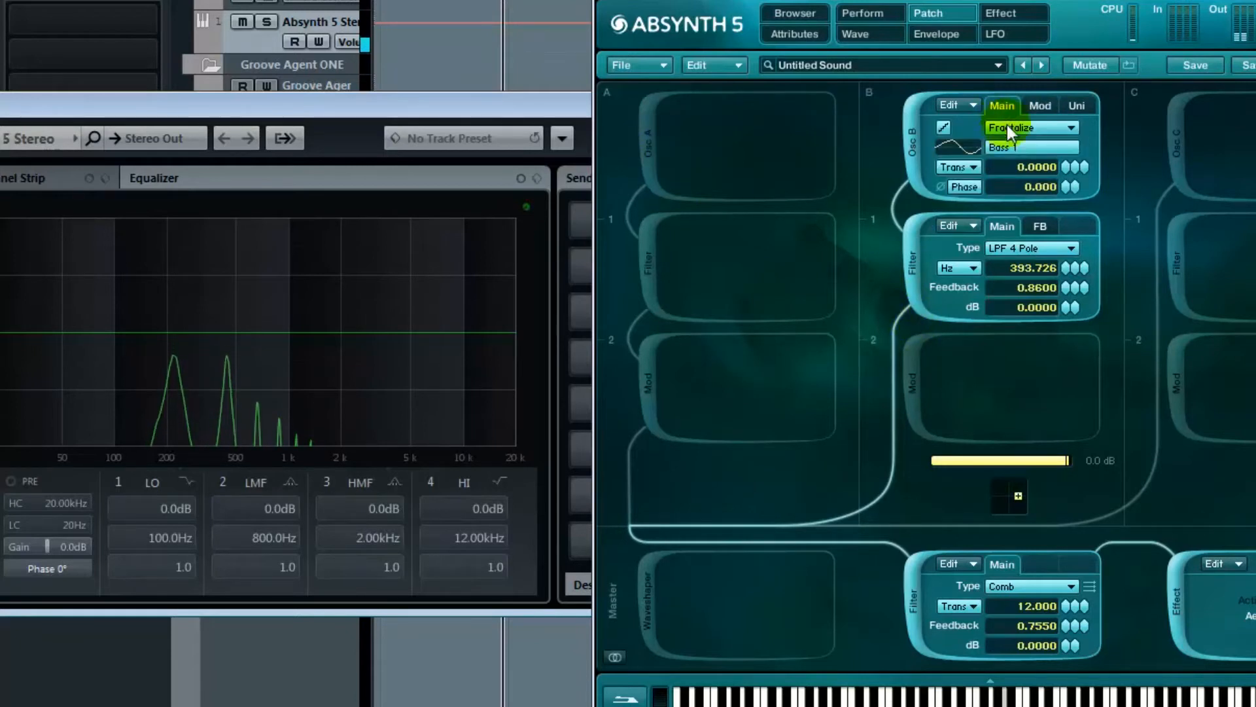
left_click_drag(1066, 175, 1069, 168)
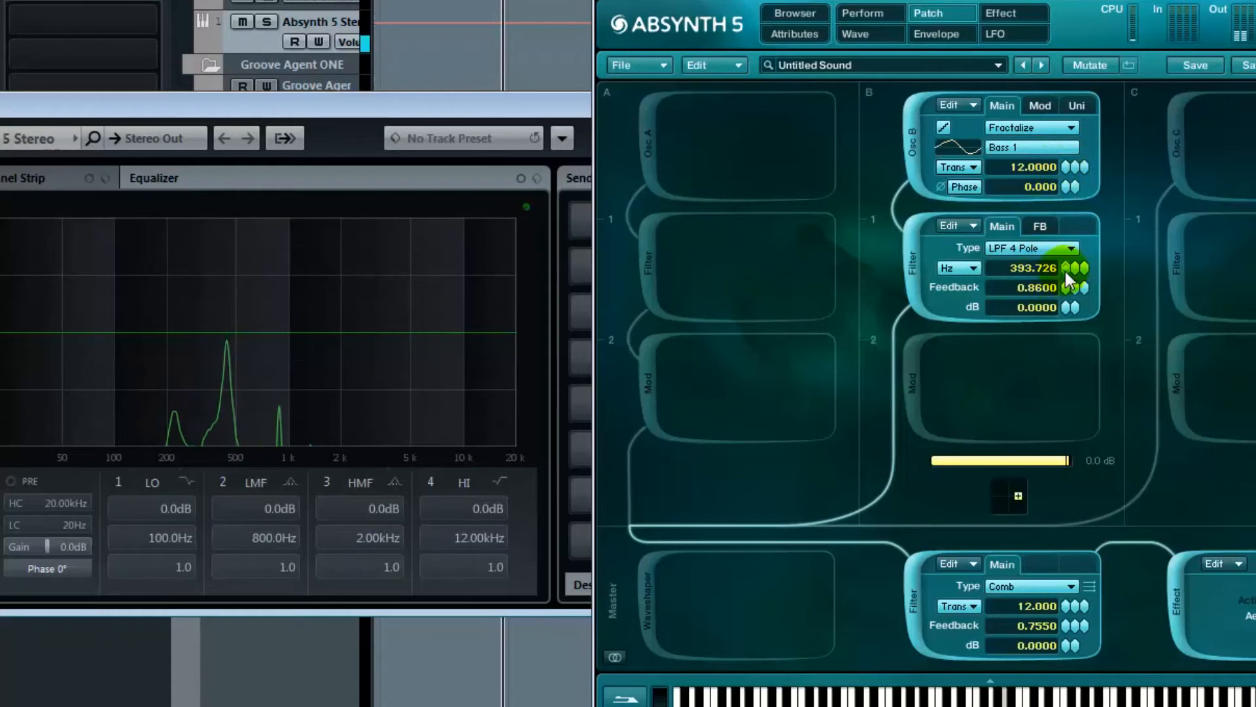
Create a new envelope for Oscil B Fract Displacement.
left_click(942, 34)
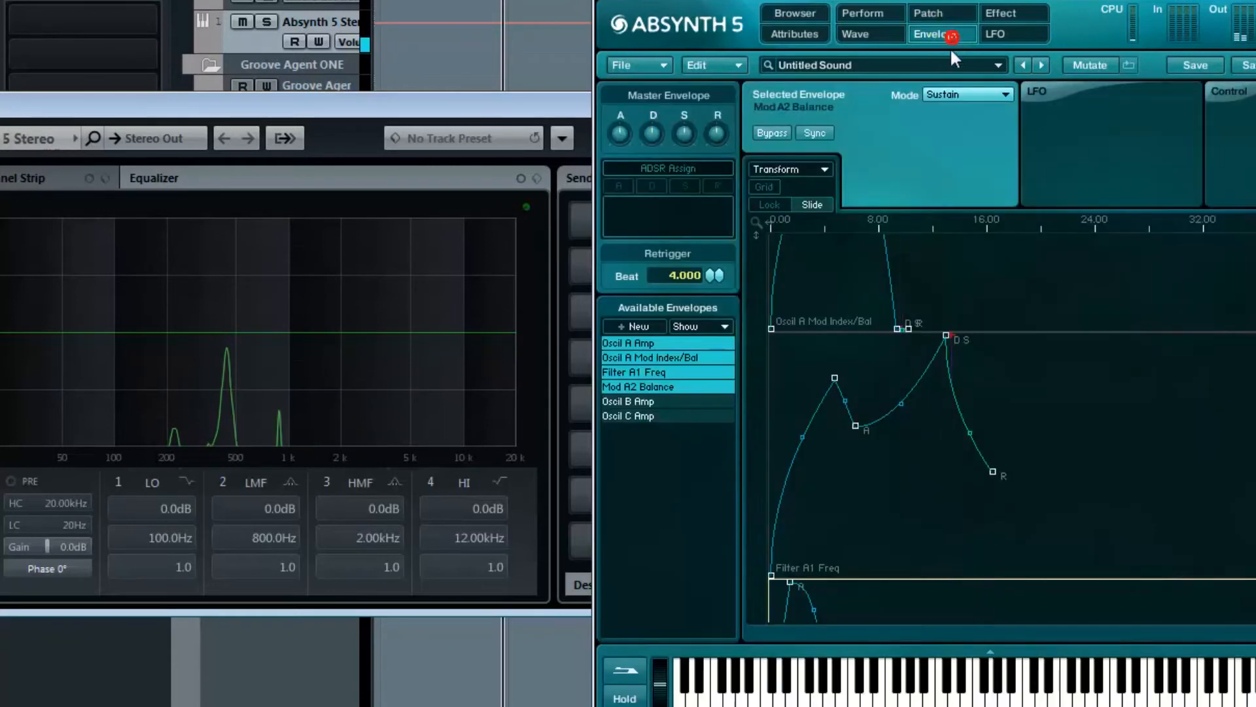
left_click(635, 326)
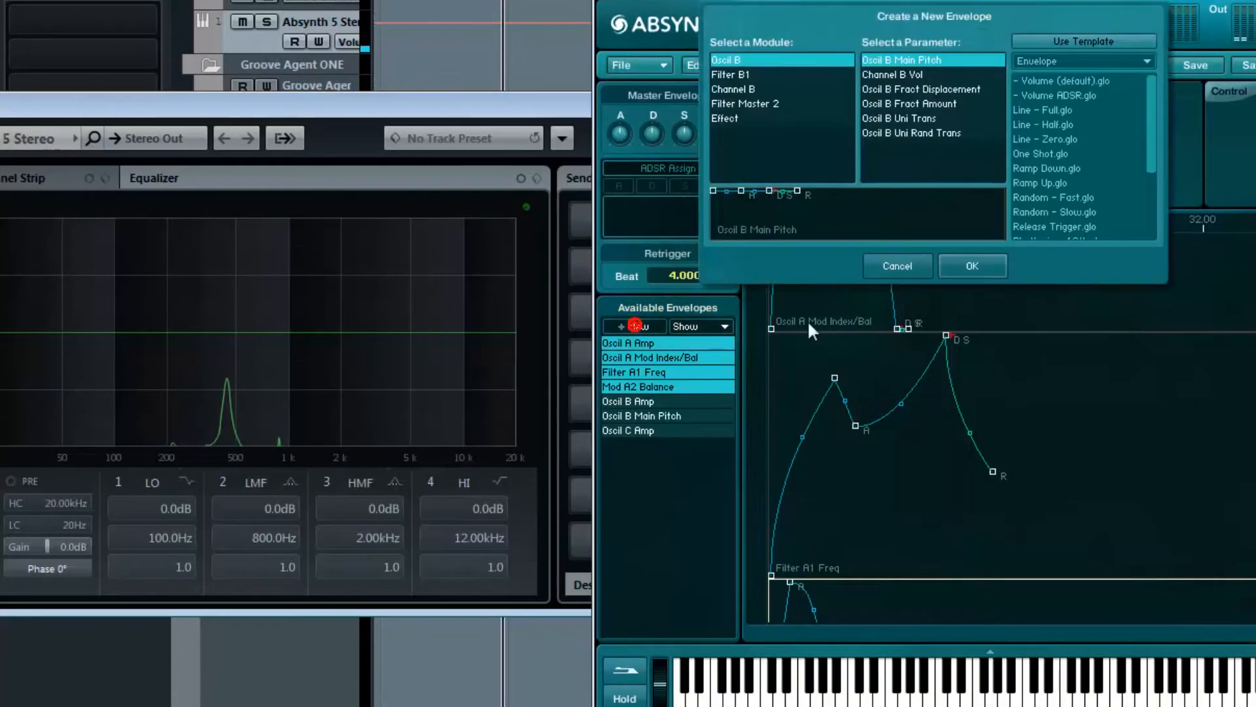
left_click(936, 90)
left_click(953, 259)
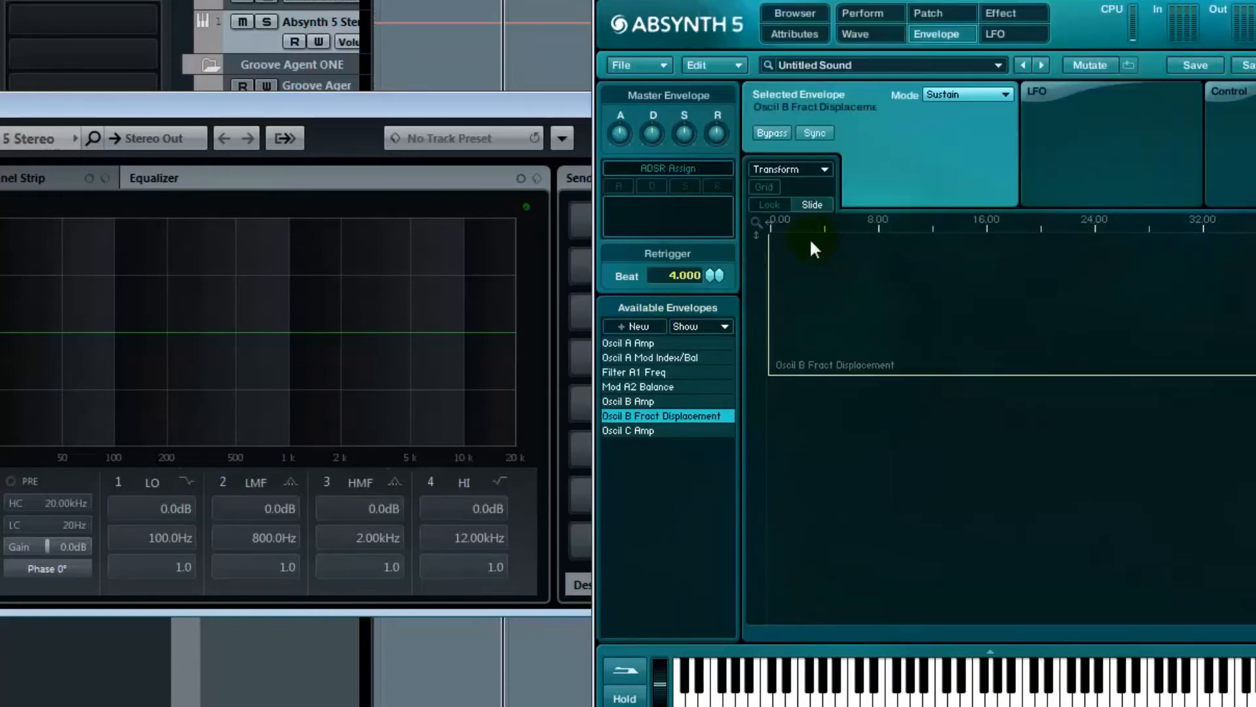
left_click_drag(779, 224, 841, 152)
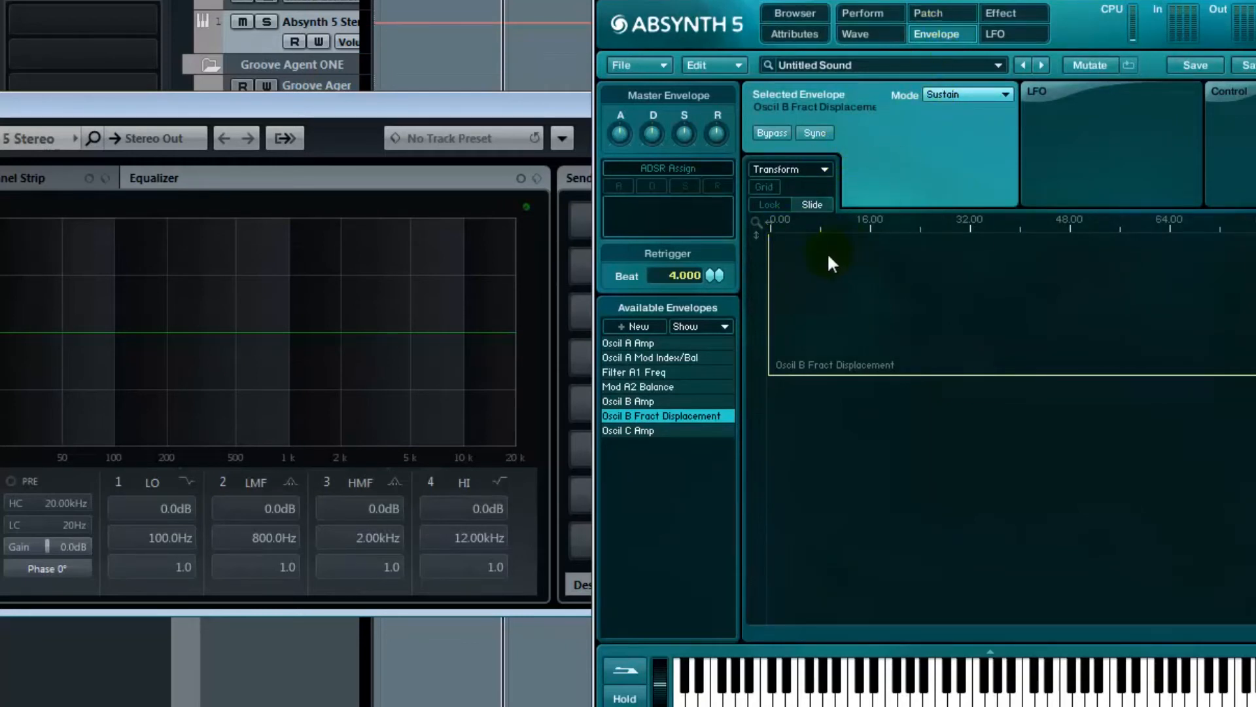
Assign LFO 1 to Oscil Mod Morph with a depth of 100, switching off its A and C channel targets.
left_click(993, 36)
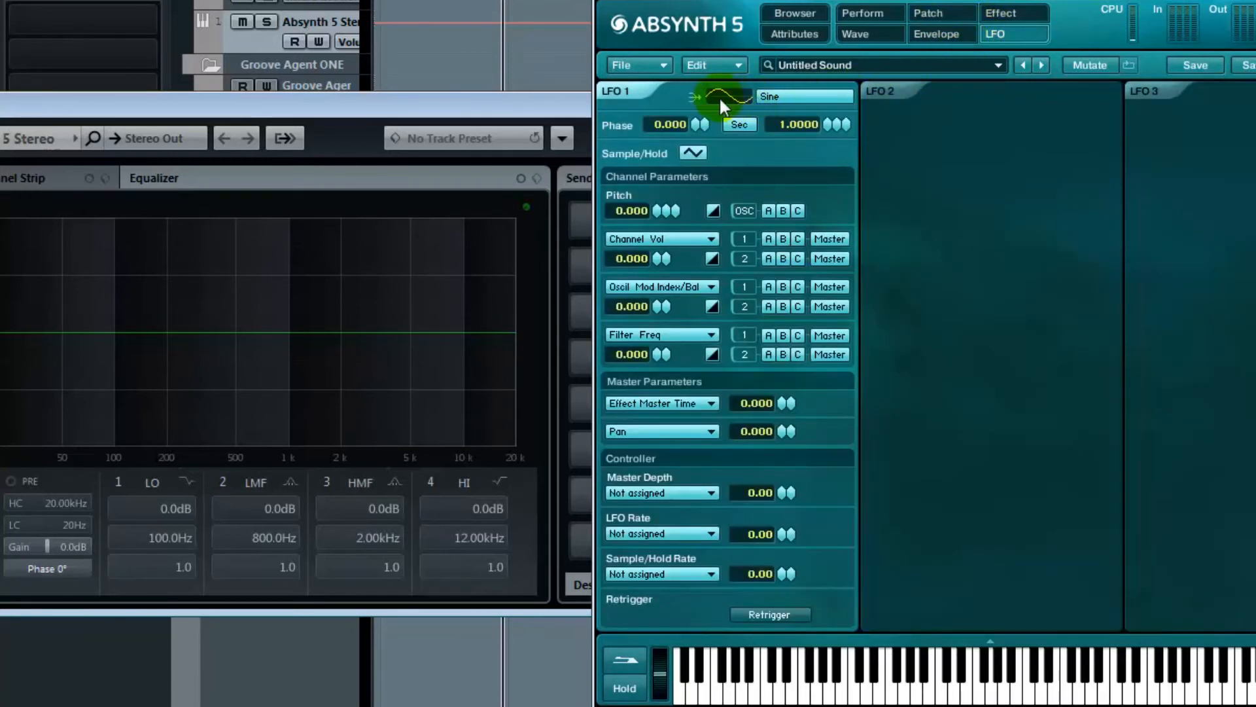
left_click(713, 239)
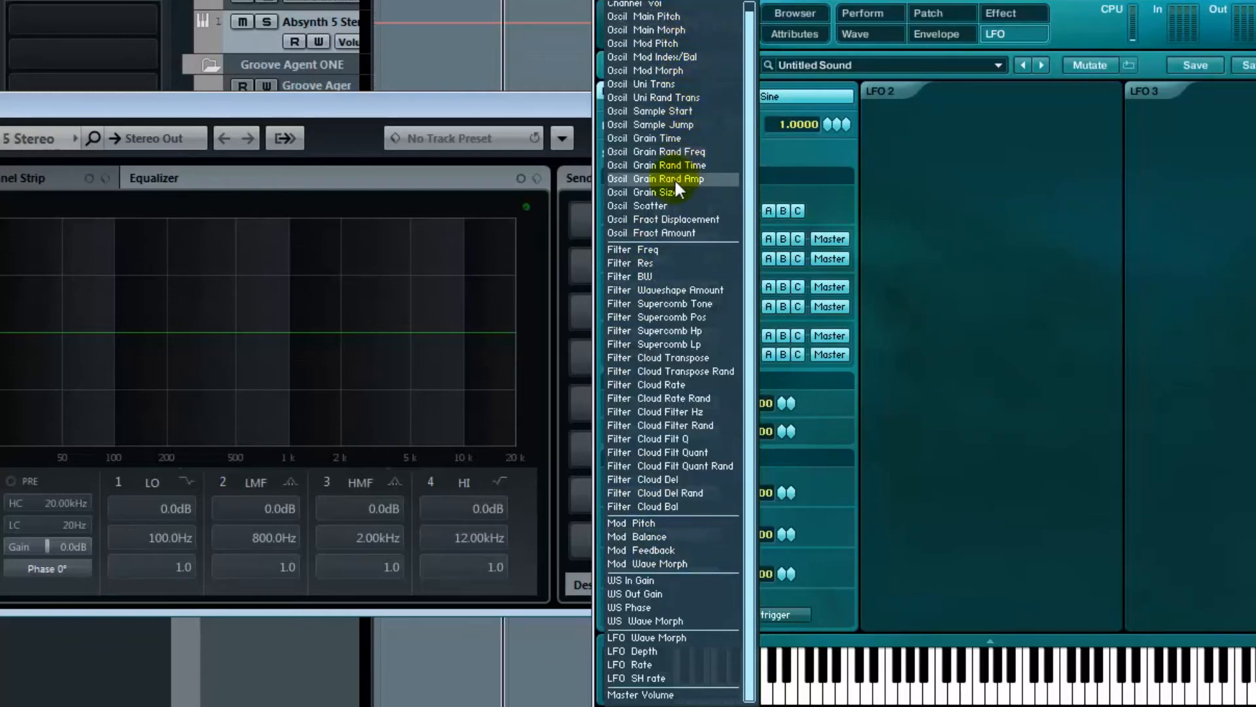
left_click(689, 58)
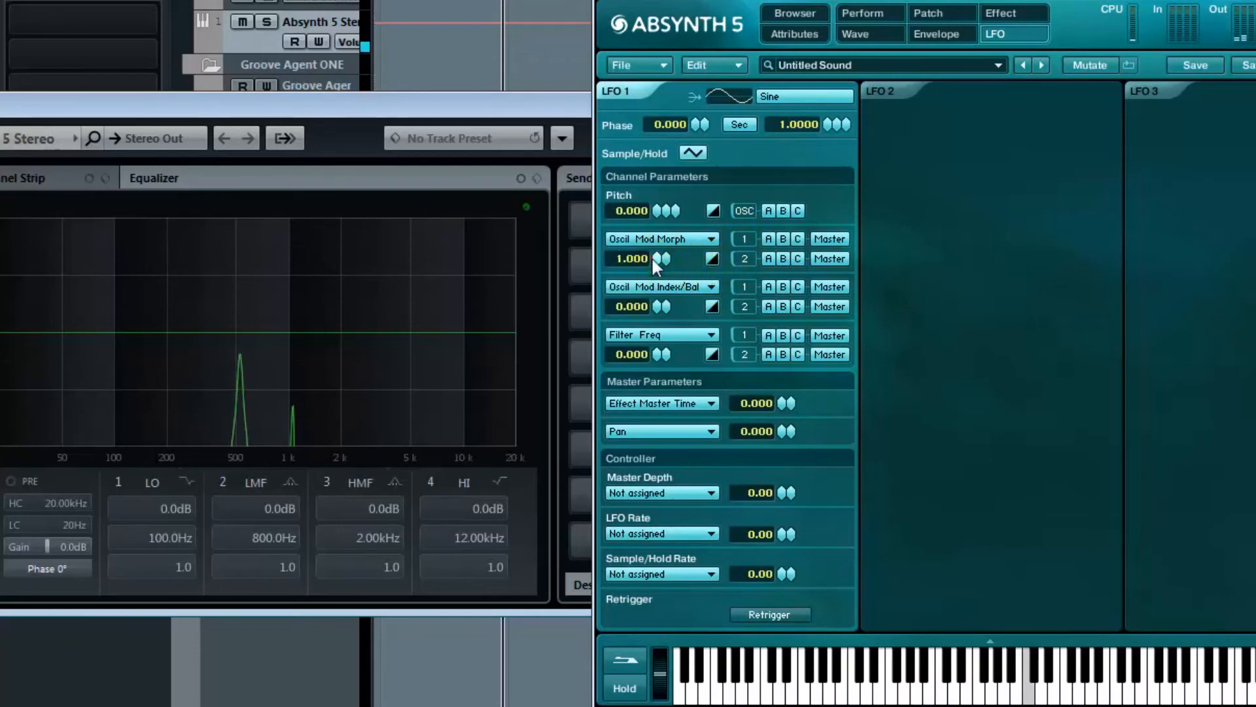
left_click_drag(653, 259, 670, 129)
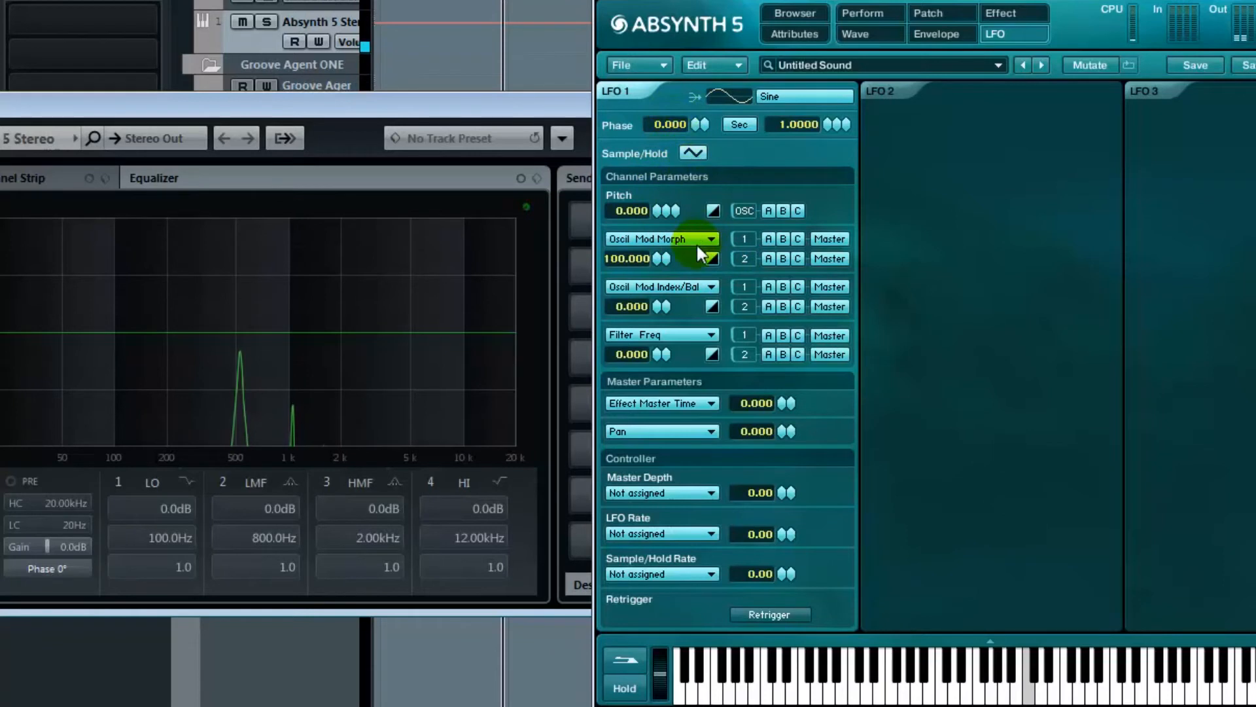
left_click(769, 257)
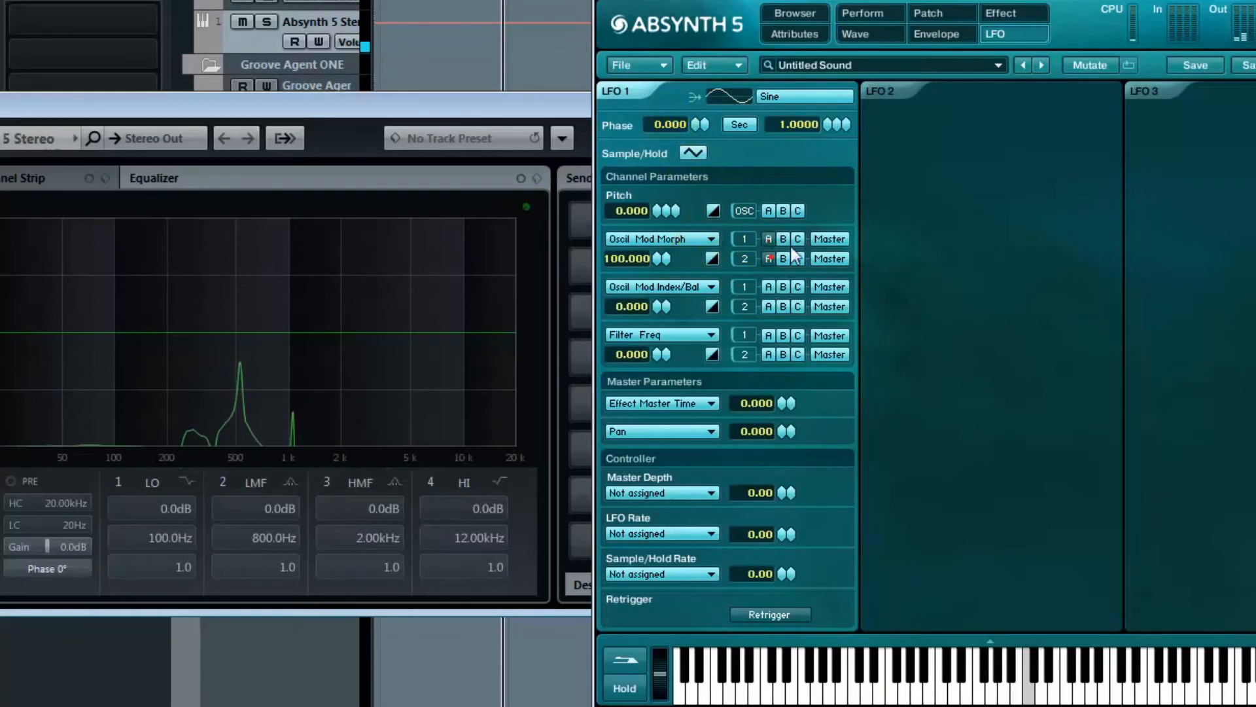
left_click(797, 240)
left_click(797, 257)
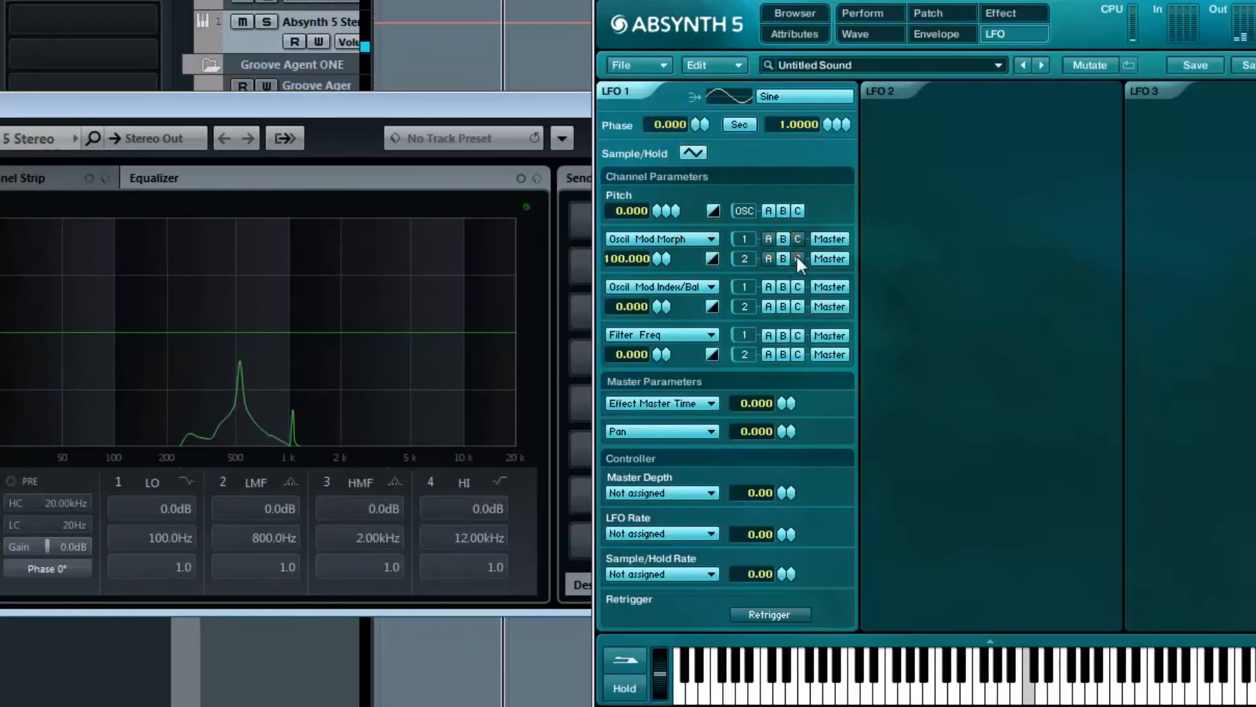
Choose Oscil Mod Index/Bal as LFO 1's first channel target and show oscillator B's modulation settings in the patch.
left_click(695, 242)
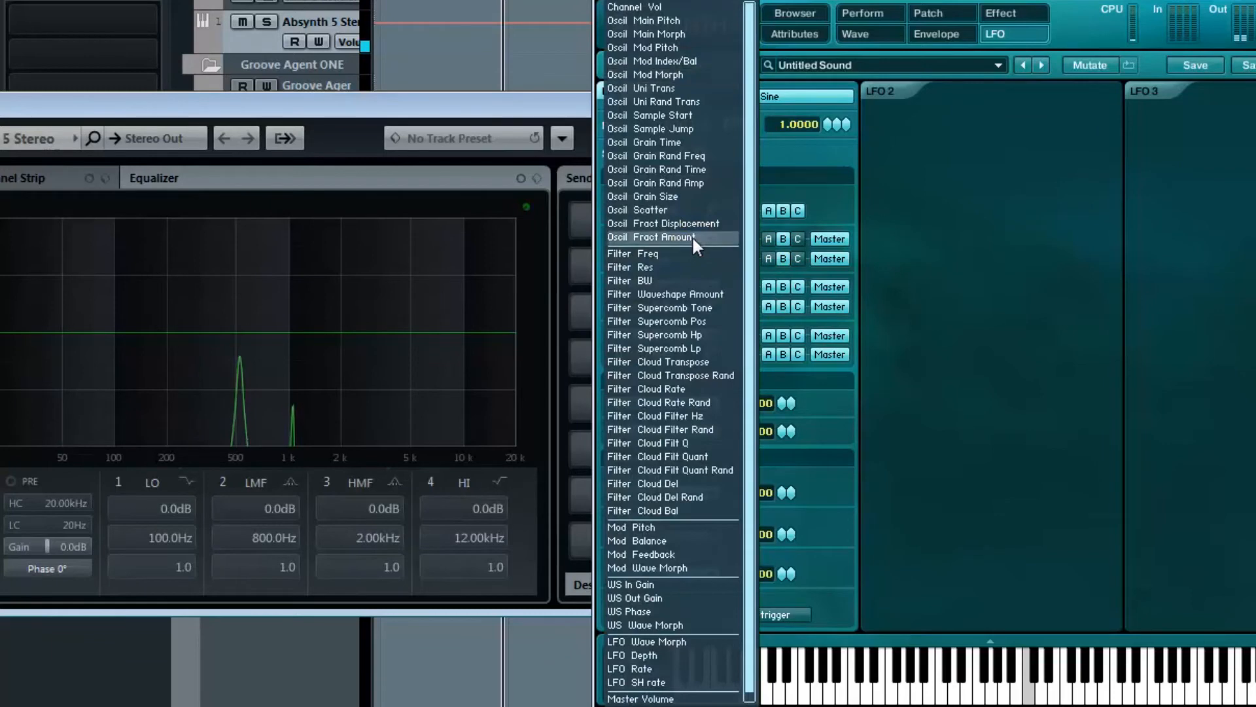
left_click(685, 61)
left_click(920, 12)
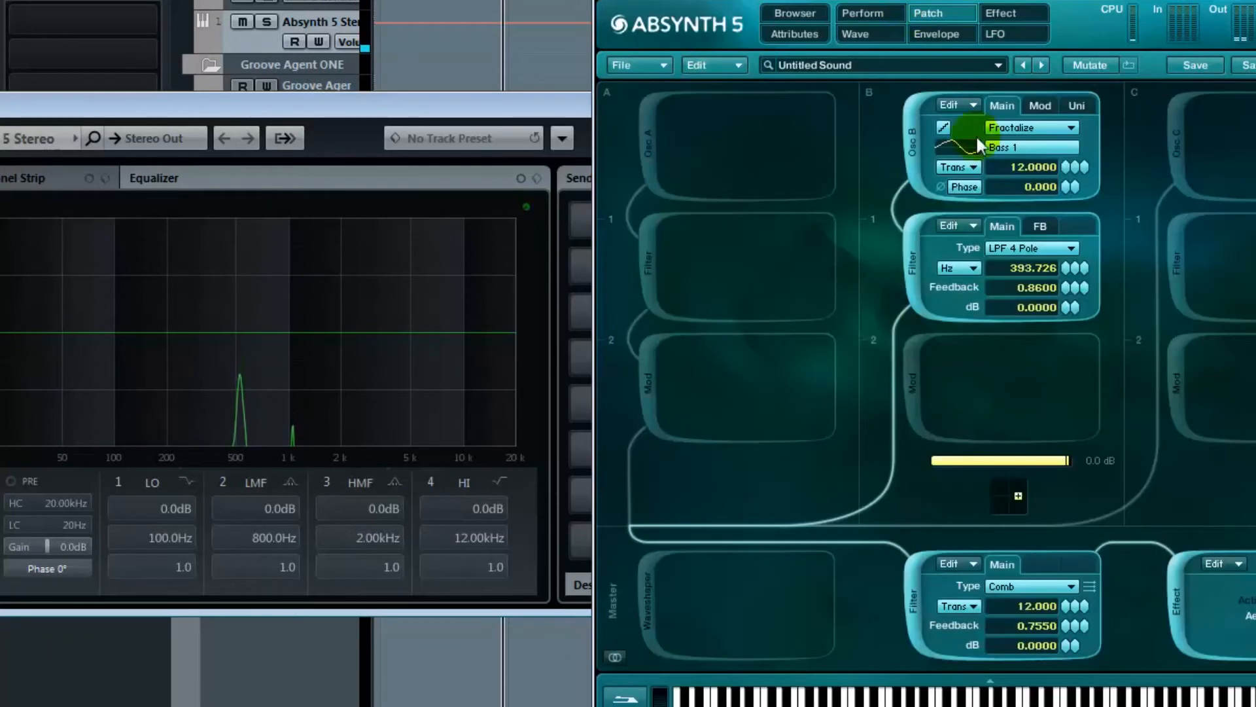
left_click(1036, 108)
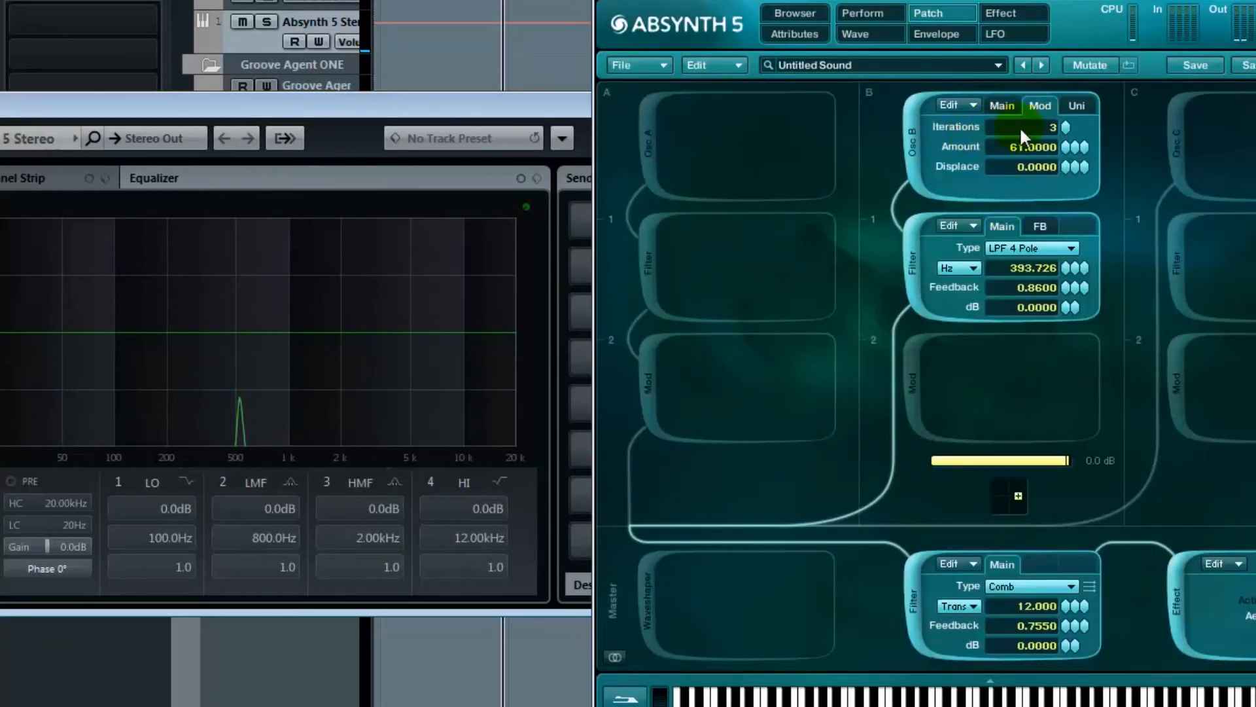
Set oscillator B's iterations to 7 and amount to 100, trying the displacement and toggling channel B's filter off and on.
left_click_drag(1065, 168, 1074, 84)
left_click_drag(1065, 169, 1066, 105)
left_click_drag(1058, 167, 1055, 282)
left_click(908, 263)
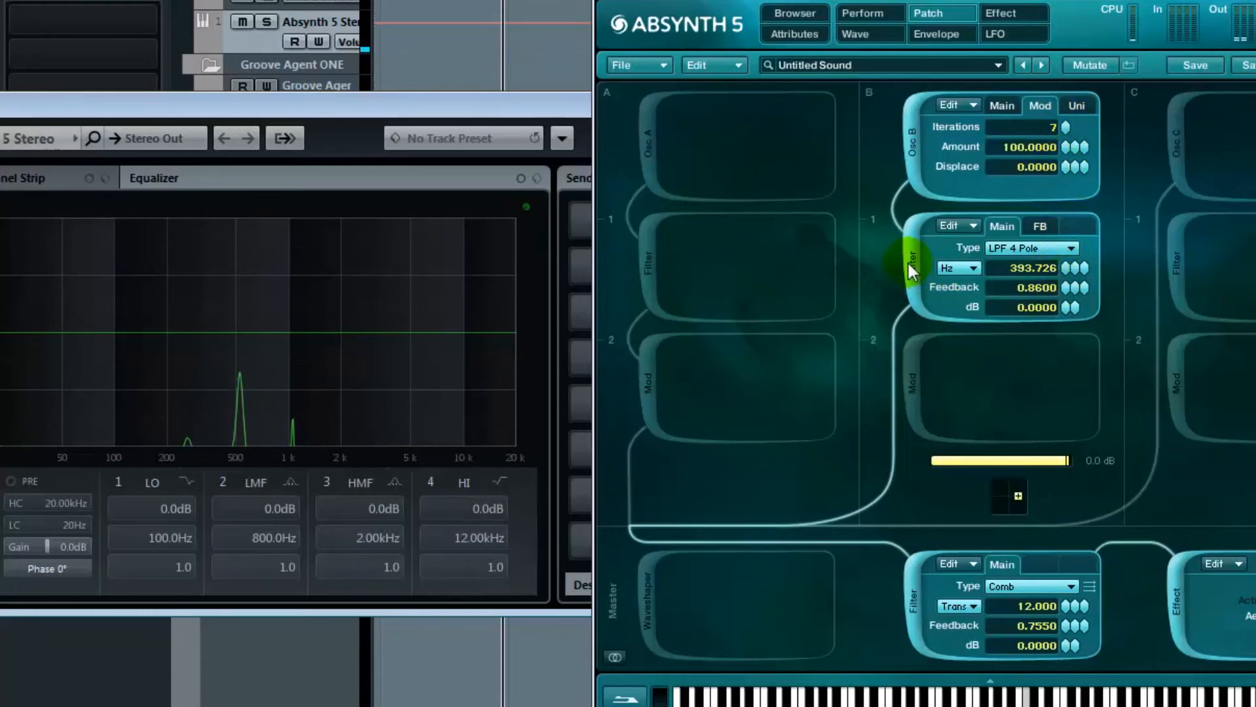
left_click(942, 226)
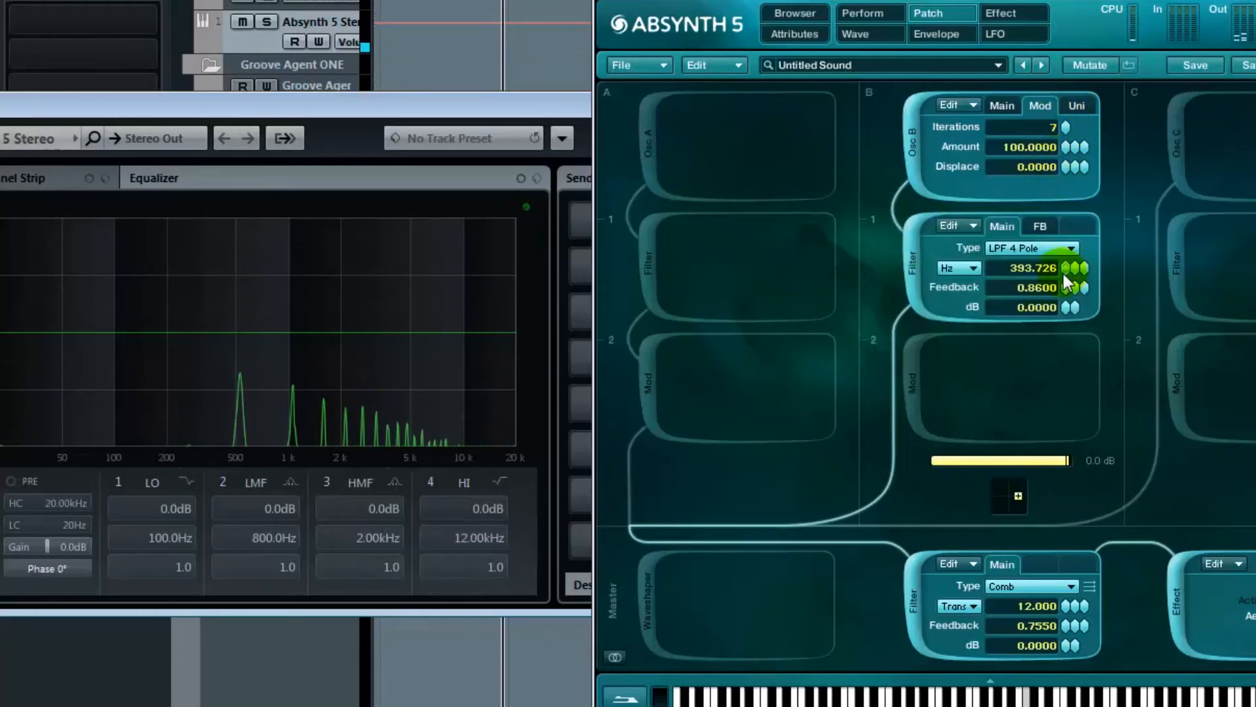
Raise channel B's low-pass filter cutoff to 4719.372 Hz, try oscillator B's displacement, and set its amount to 0.
left_click_drag(1069, 265, 1066, 245)
left_click_drag(1069, 168, 1068, 261)
left_click_drag(1069, 169, 1074, 199)
left_click_drag(1065, 145, 1072, 296)
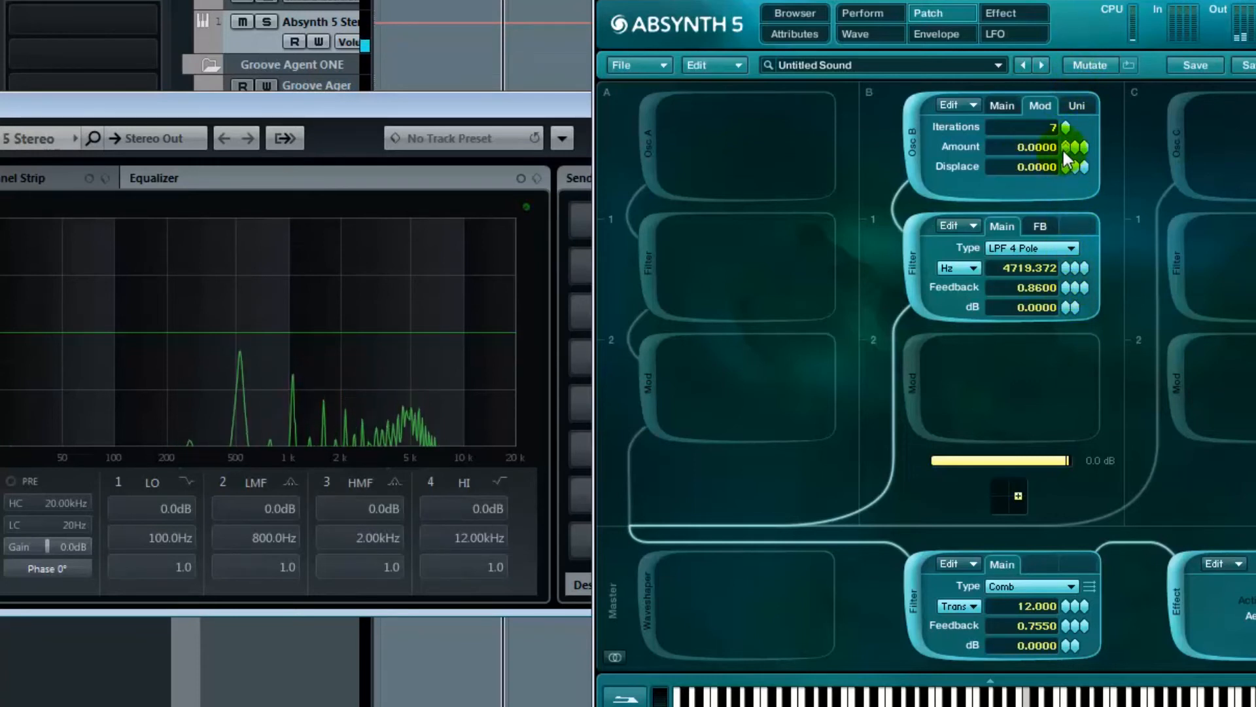
mouse_move(1064, 153)
left_mouse_down()
mouse_move(1069, 109)
mouse_move(1072, 157)
left_mouse_up()
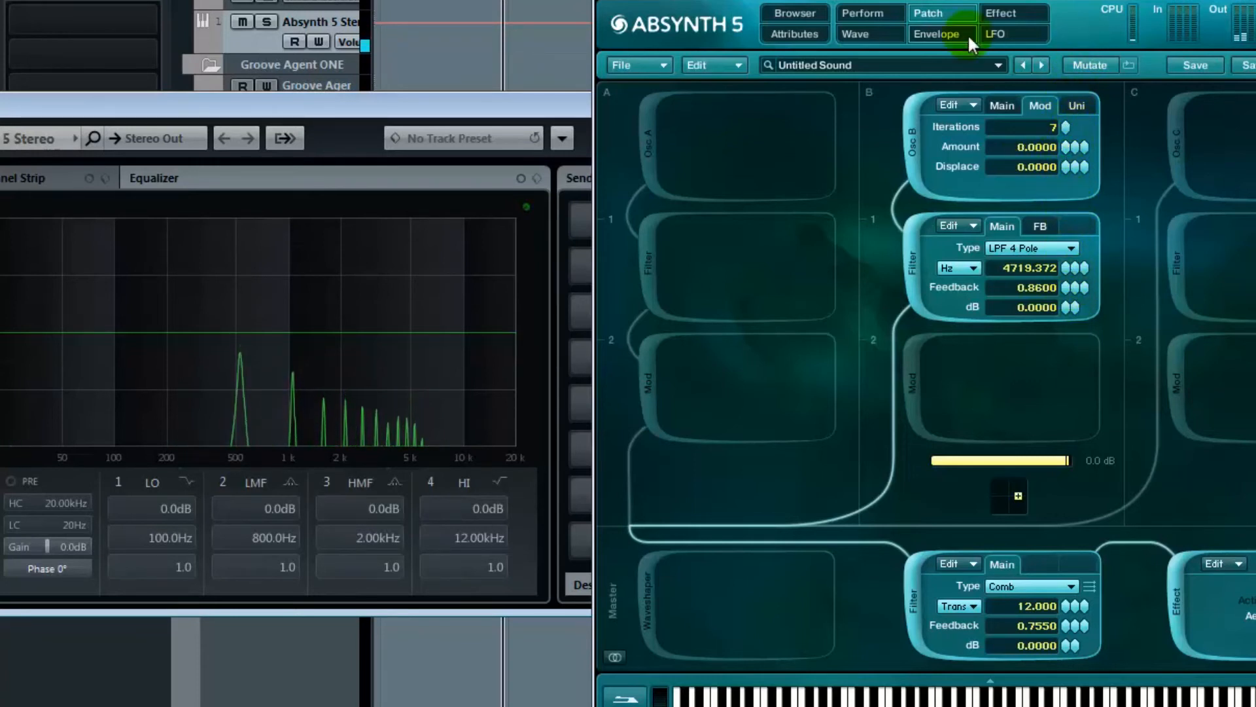
Reselect Oscil Mod Index/Bal as LFO 1's first channel target and try varying its depth.
left_click(967, 33)
left_click(1003, 31)
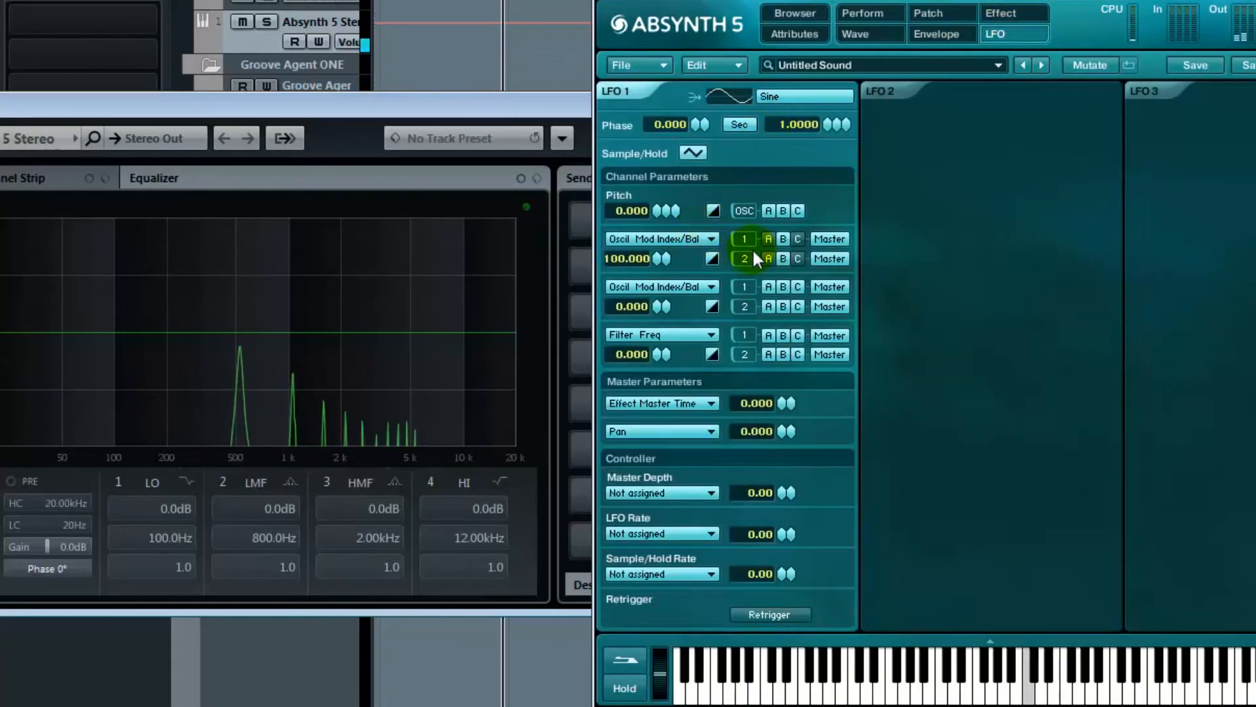
left_click(704, 240)
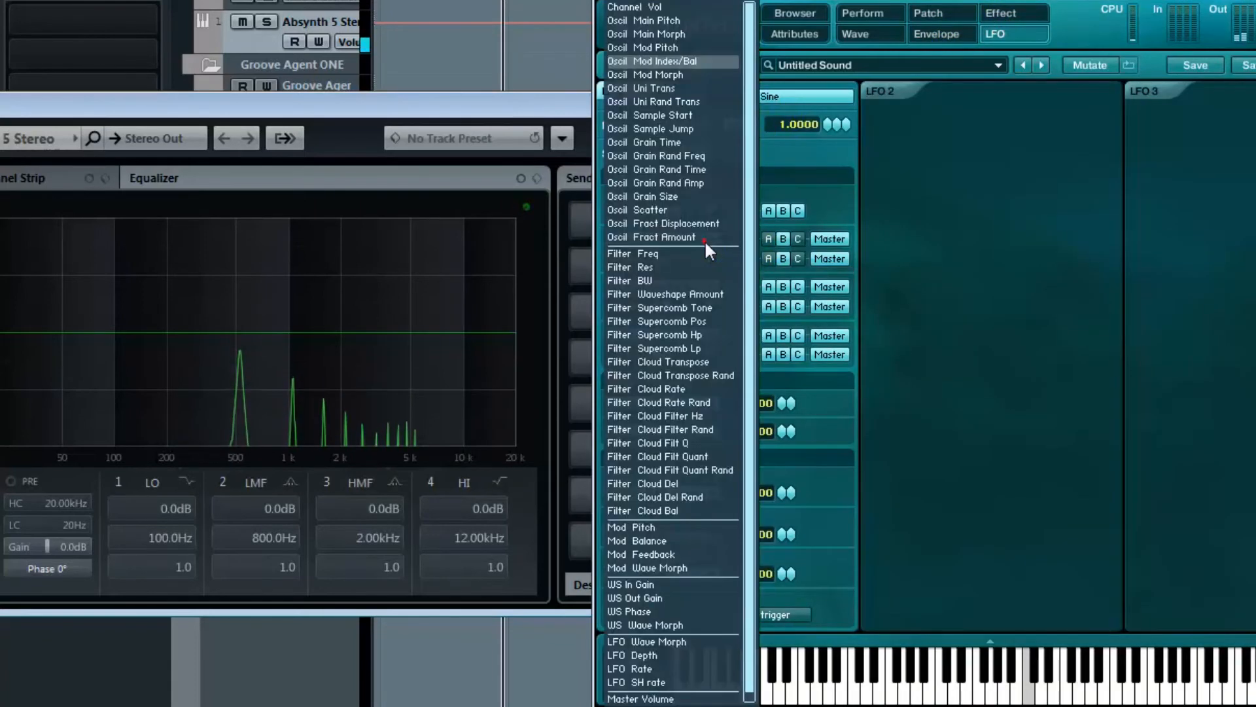
left_click(688, 63)
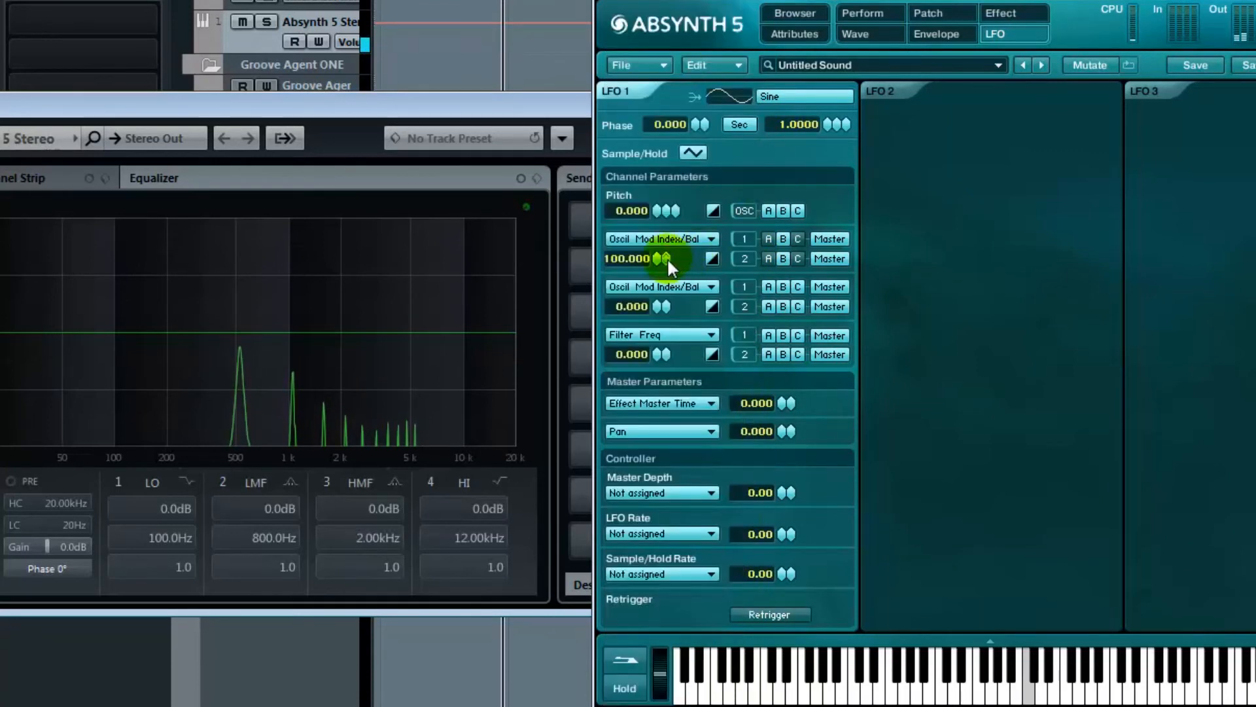
left_click_drag(648, 252, 721, 173)
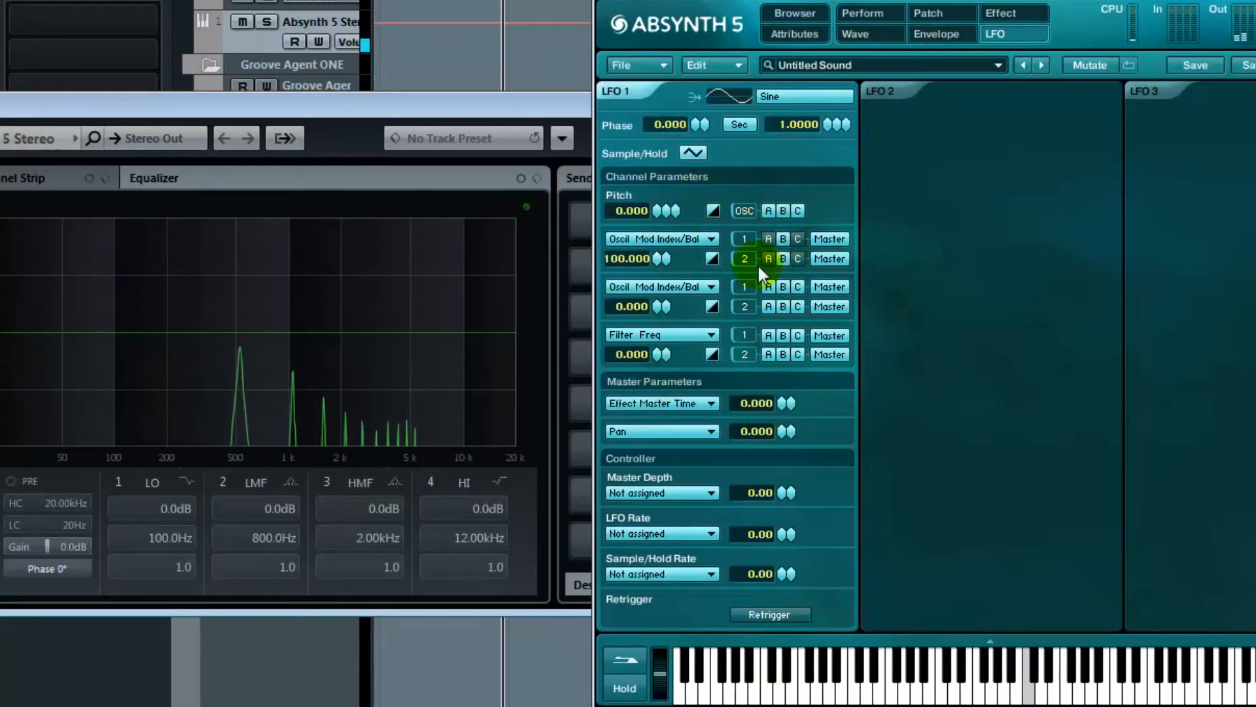
Shape the Oscil B Fract Displacement envelope as a decay to 0 over about 10.35 seconds, lowering the release breakpoint to 0 too.
left_click(936, 34)
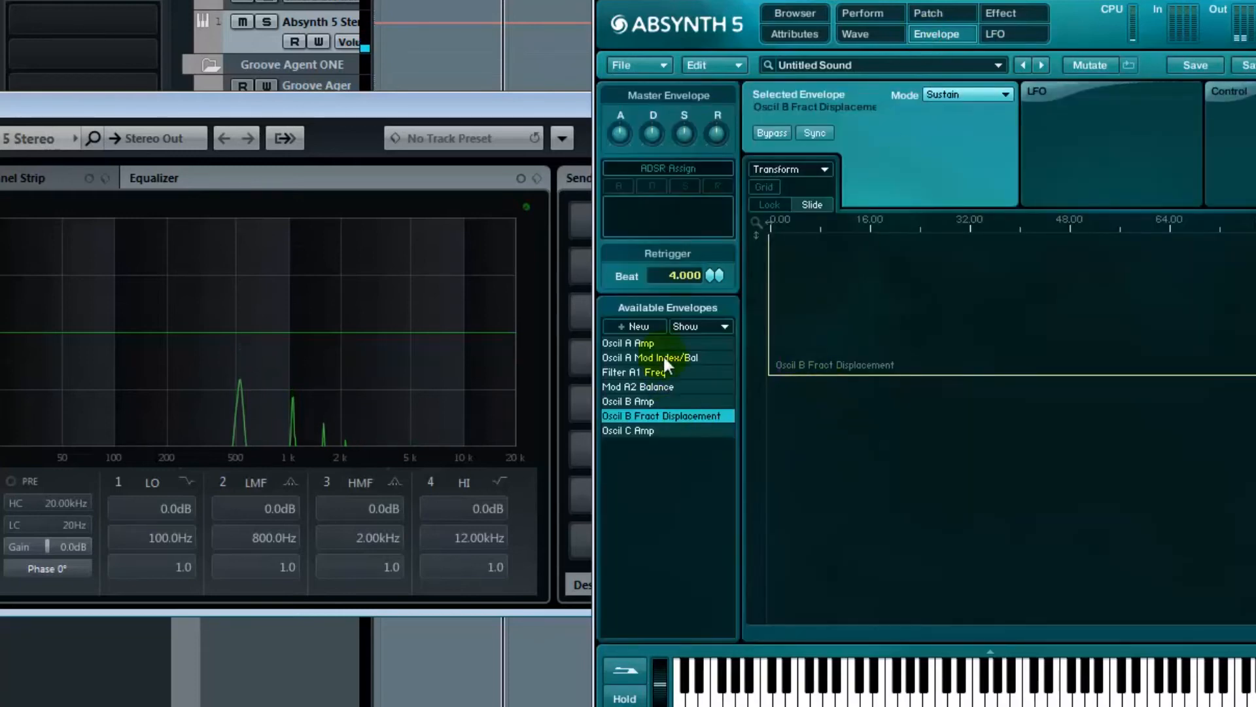
left_click_drag(794, 223, 790, 223)
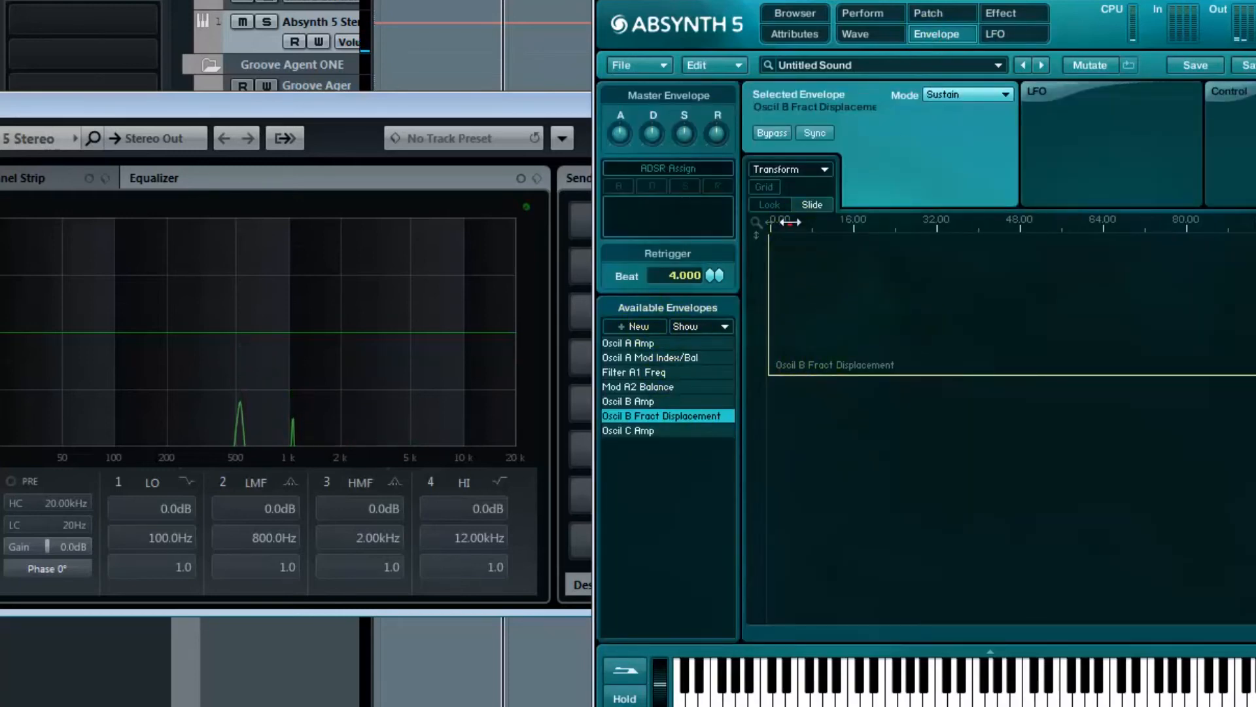
left_click_drag(753, 387, 759, 510)
left_click_drag(1250, 510, 1250, 335)
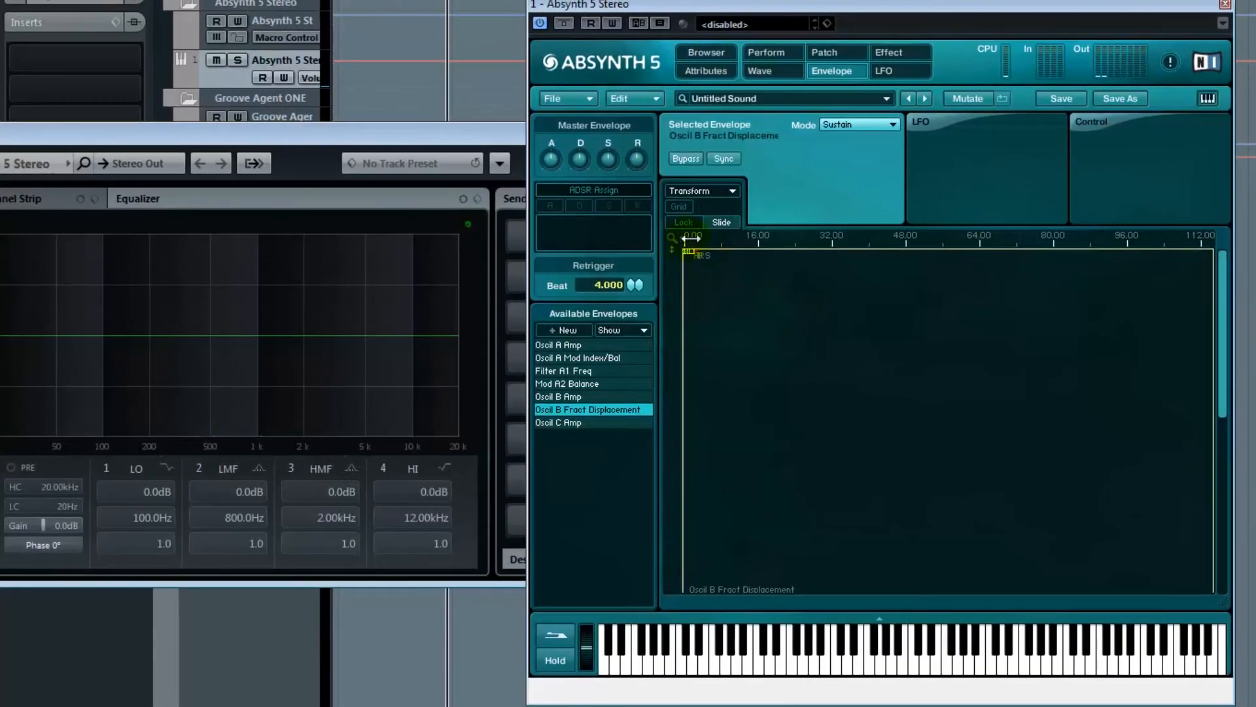
left_click_drag(691, 238, 914, 468)
left_click_drag(757, 252, 1214, 573)
left_click_drag(829, 238, 831, 168)
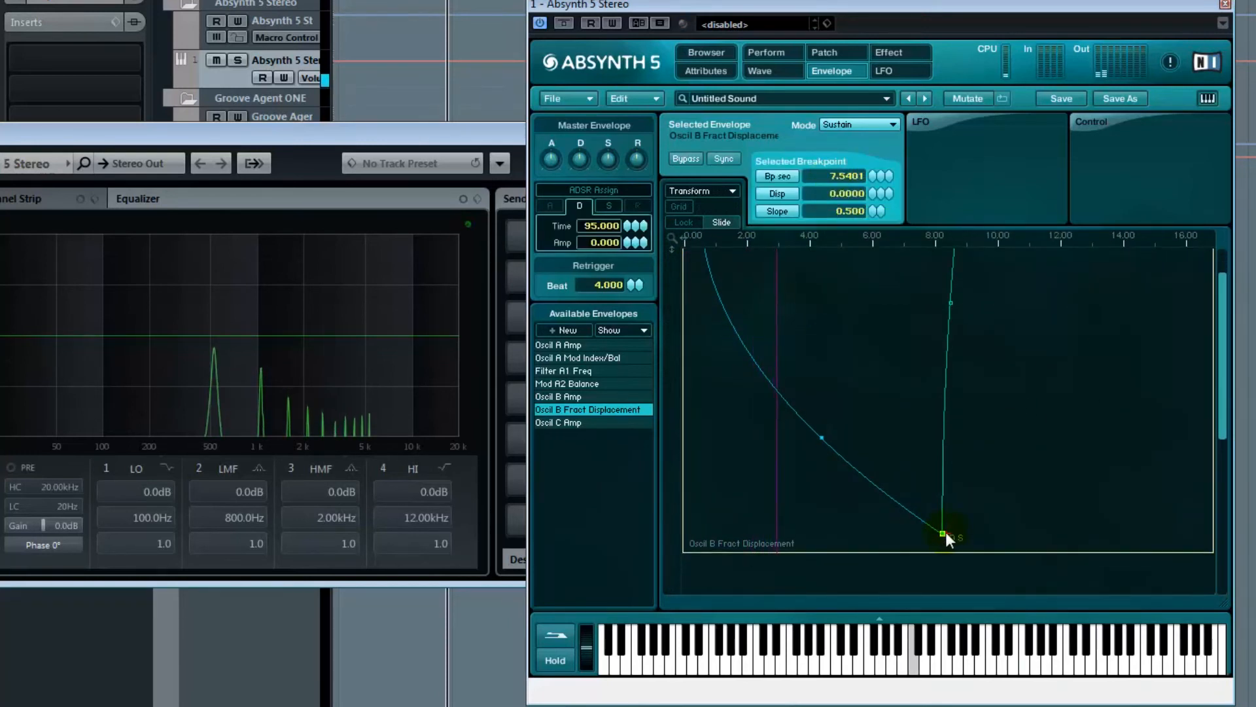
left_click_drag(945, 531, 1029, 582)
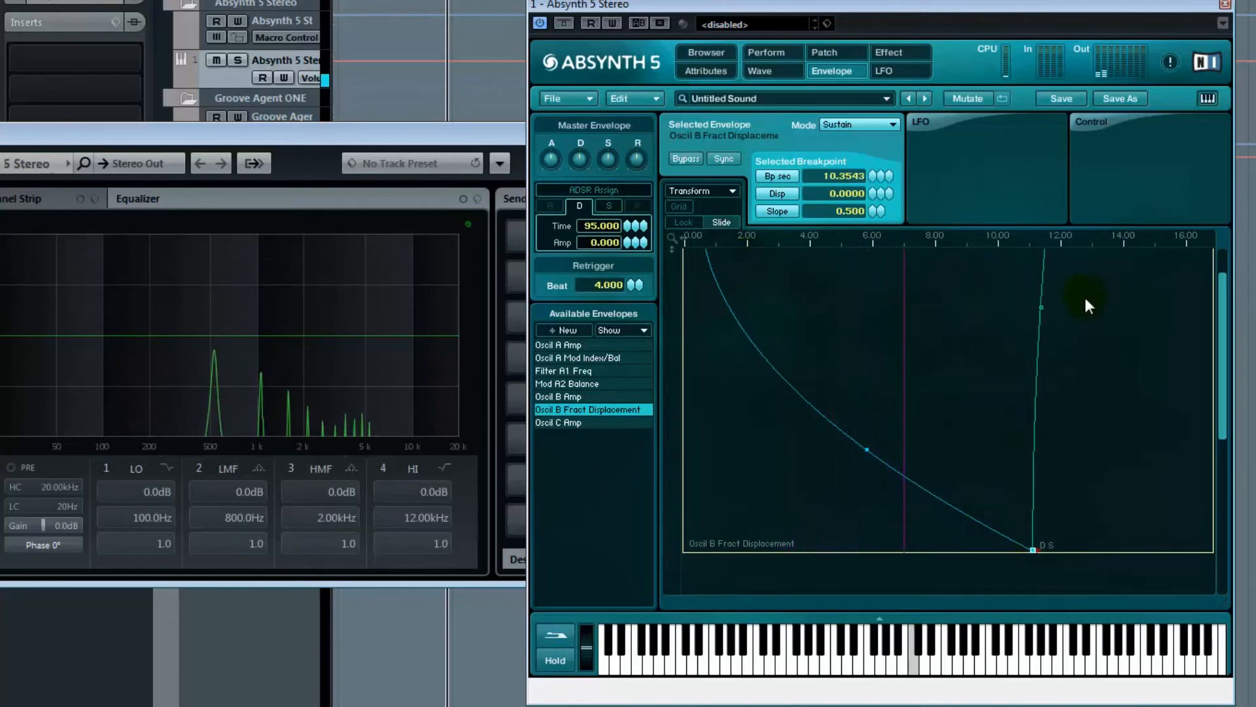
scroll(1078, 308, "up", 3)
left_click(1051, 249)
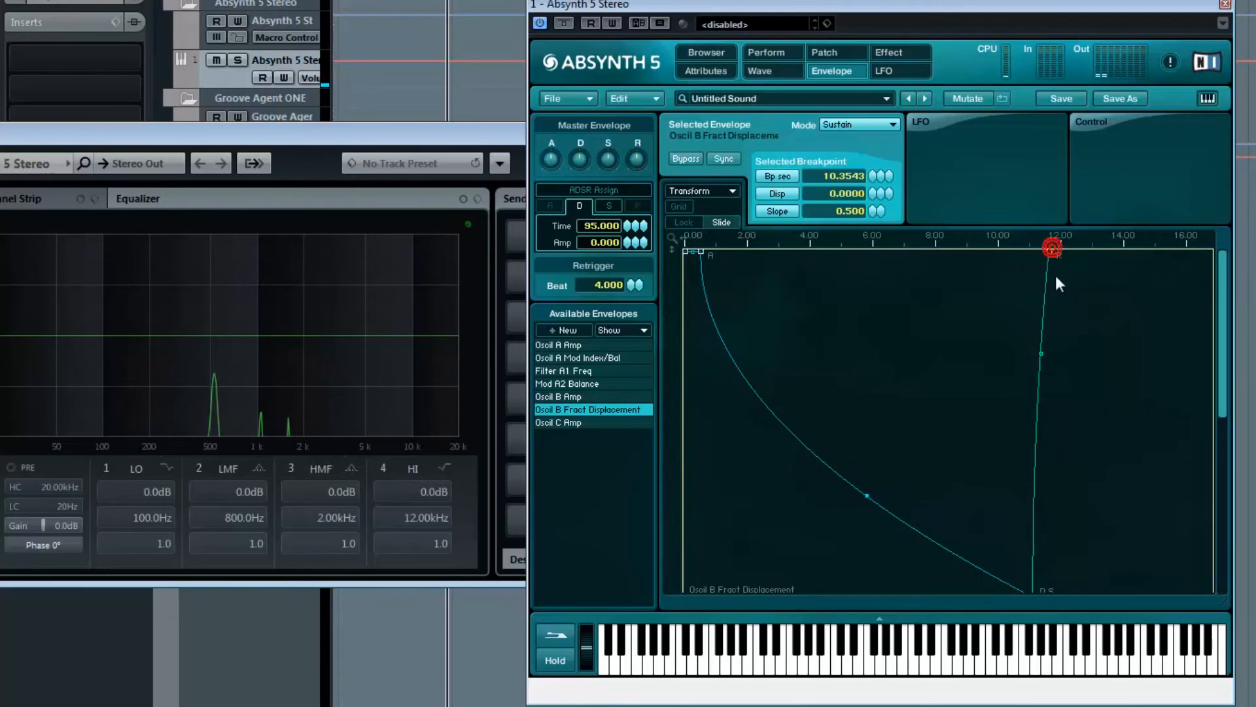
Turn off channel B's filter and add breakpoints at about 4 and 6 seconds to the Oscil B Fract Displacement envelope, forming a second peak.
left_click(850, 49)
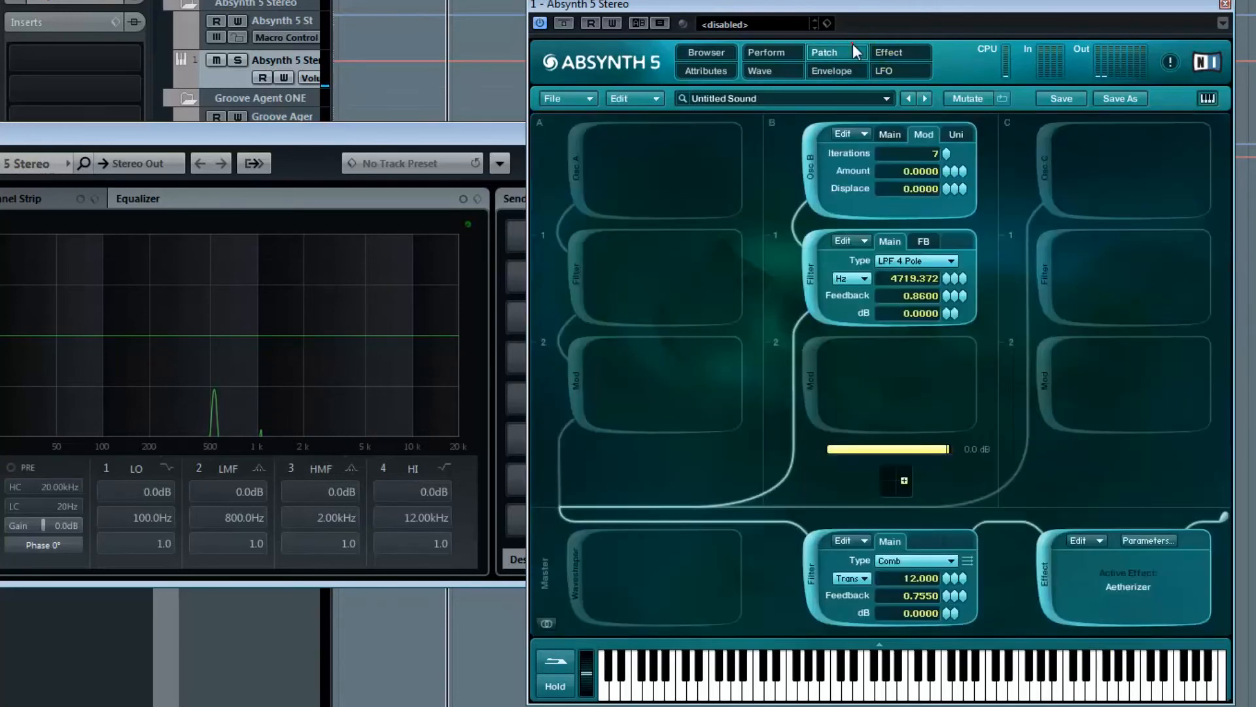
left_click(817, 272)
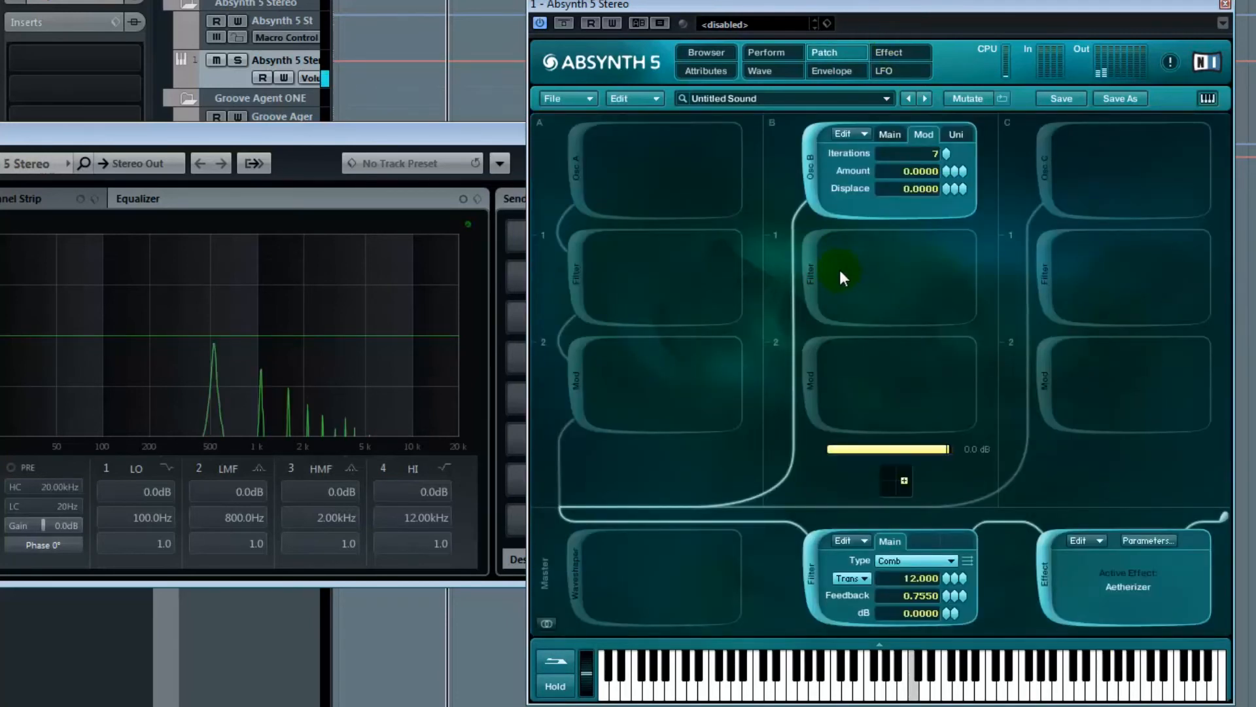
left_click(833, 69)
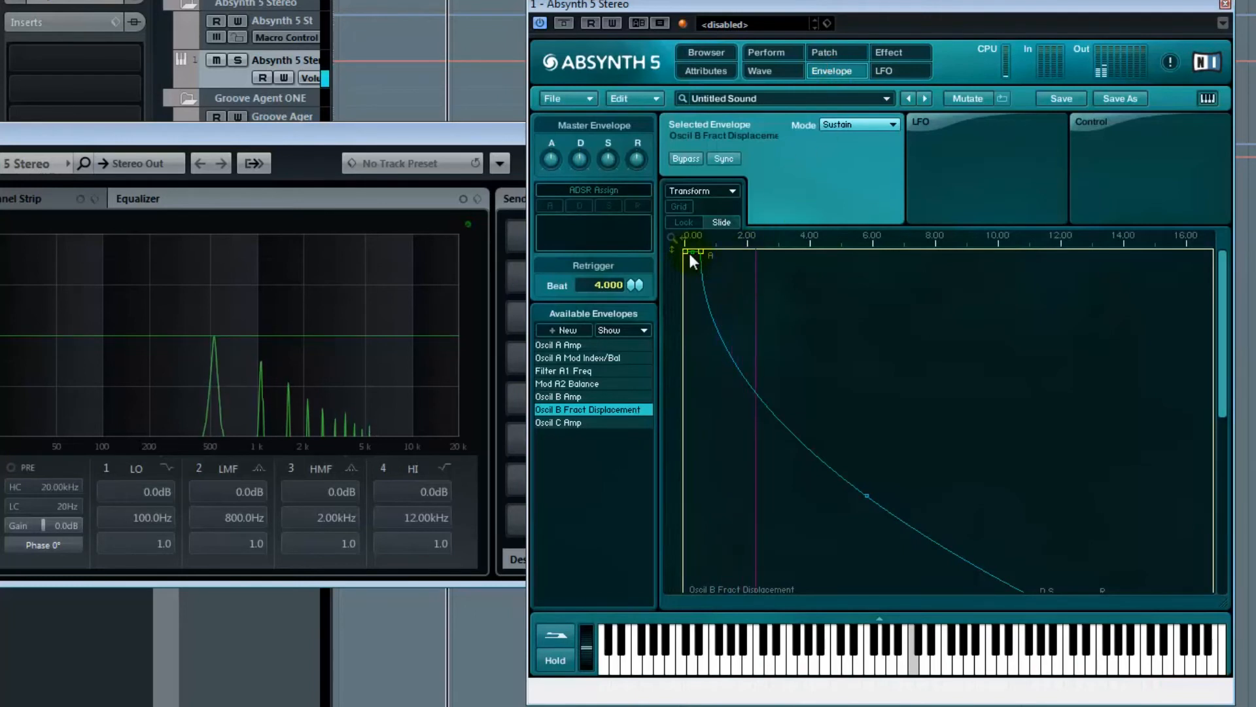
right_click(879, 326)
right_click(815, 447)
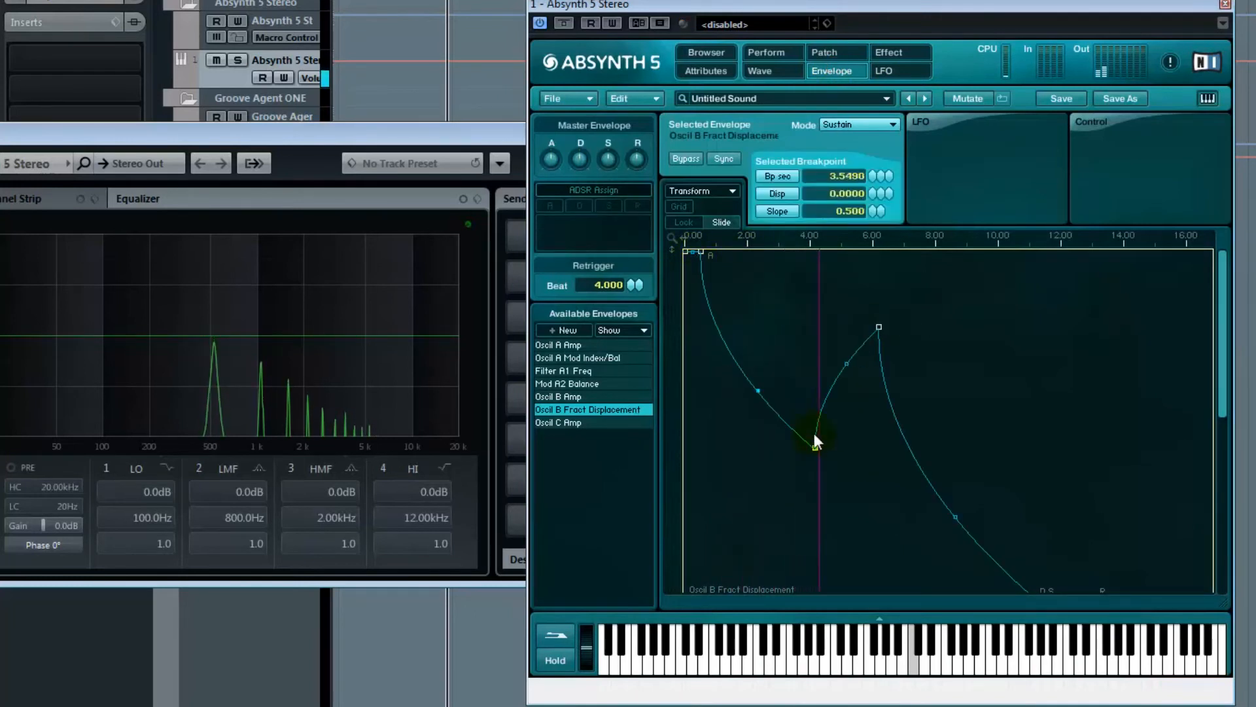
Set oscillator B's modulation amount to 100 and lower the displacement envelope's breakpoint near 4 seconds to 0.
left_click(845, 47)
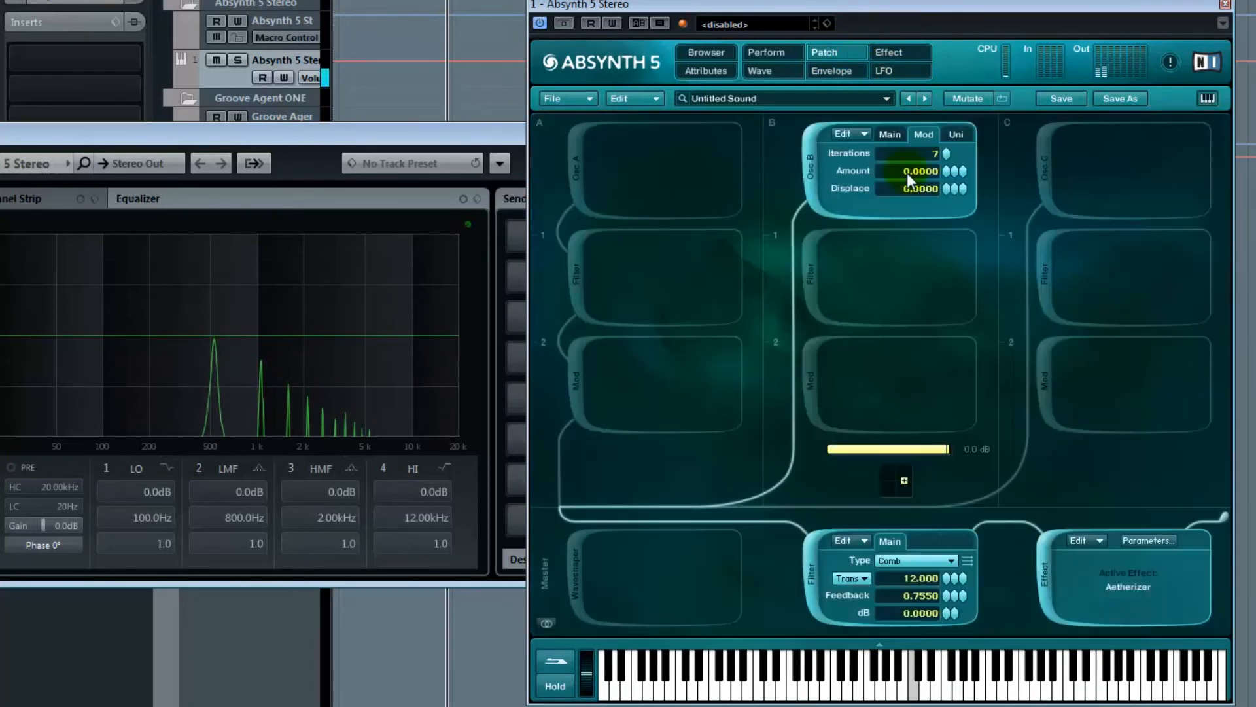
left_click_drag(945, 171, 943, 101)
left_click(834, 69)
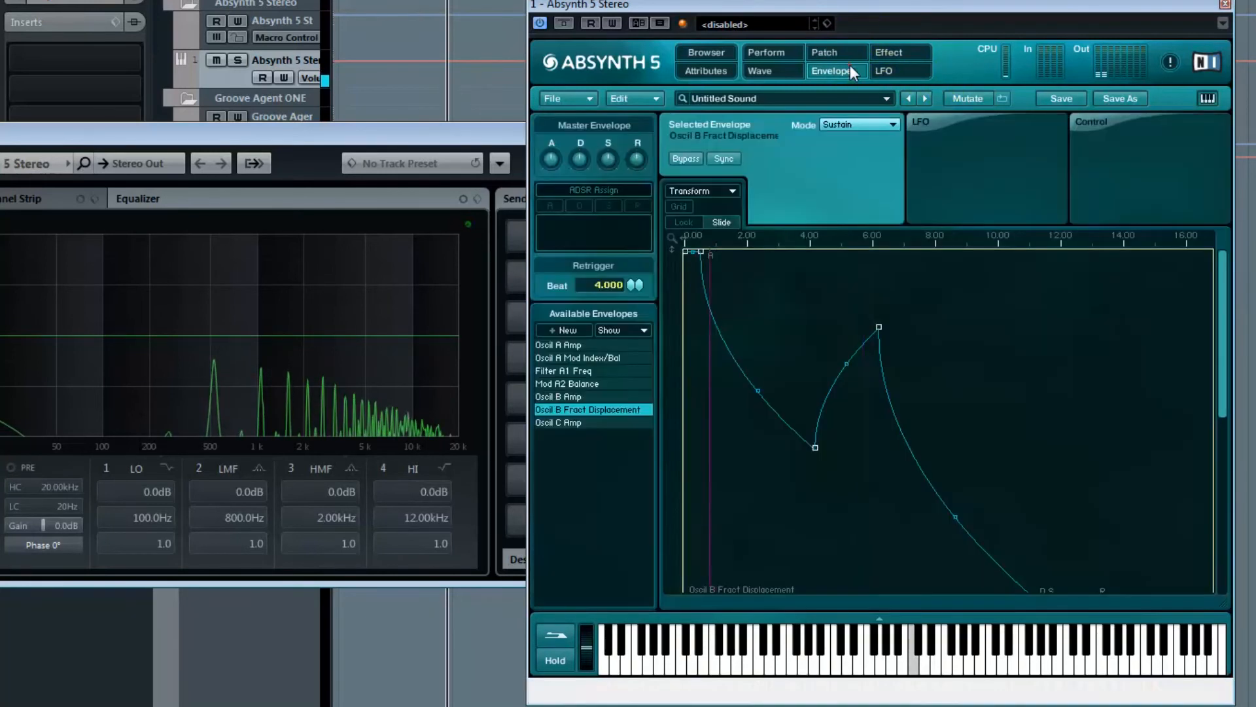
left_click_drag(815, 448, 811, 587)
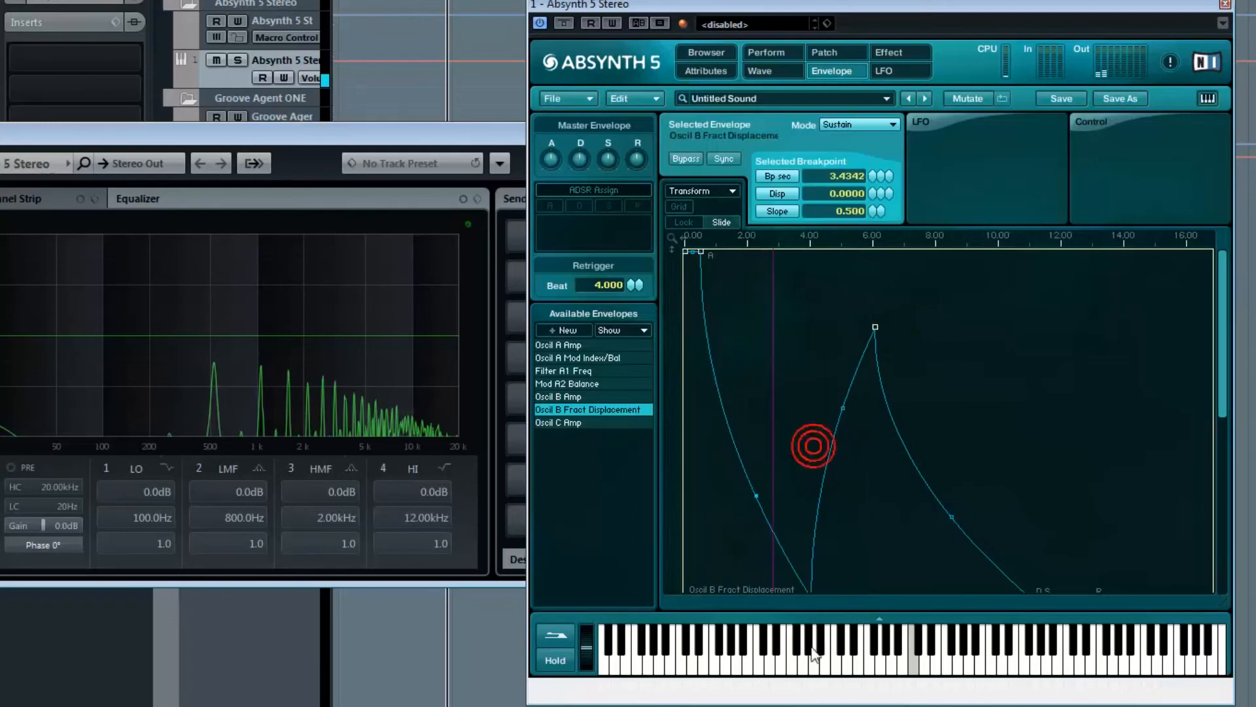
Set oscillator B's displacement to 85 and review the Oscil B Fract Displacement envelope while it plays.
left_click(826, 52)
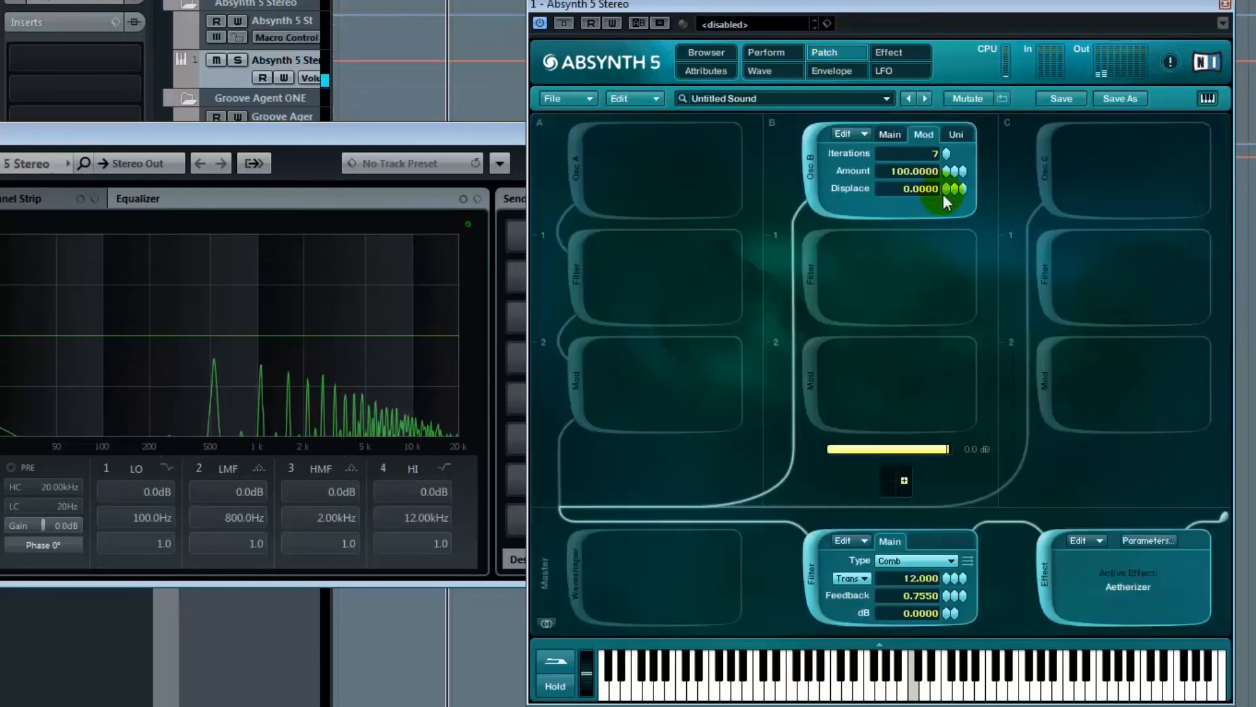
left_click_drag(945, 191, 945, 135)
left_click(851, 69)
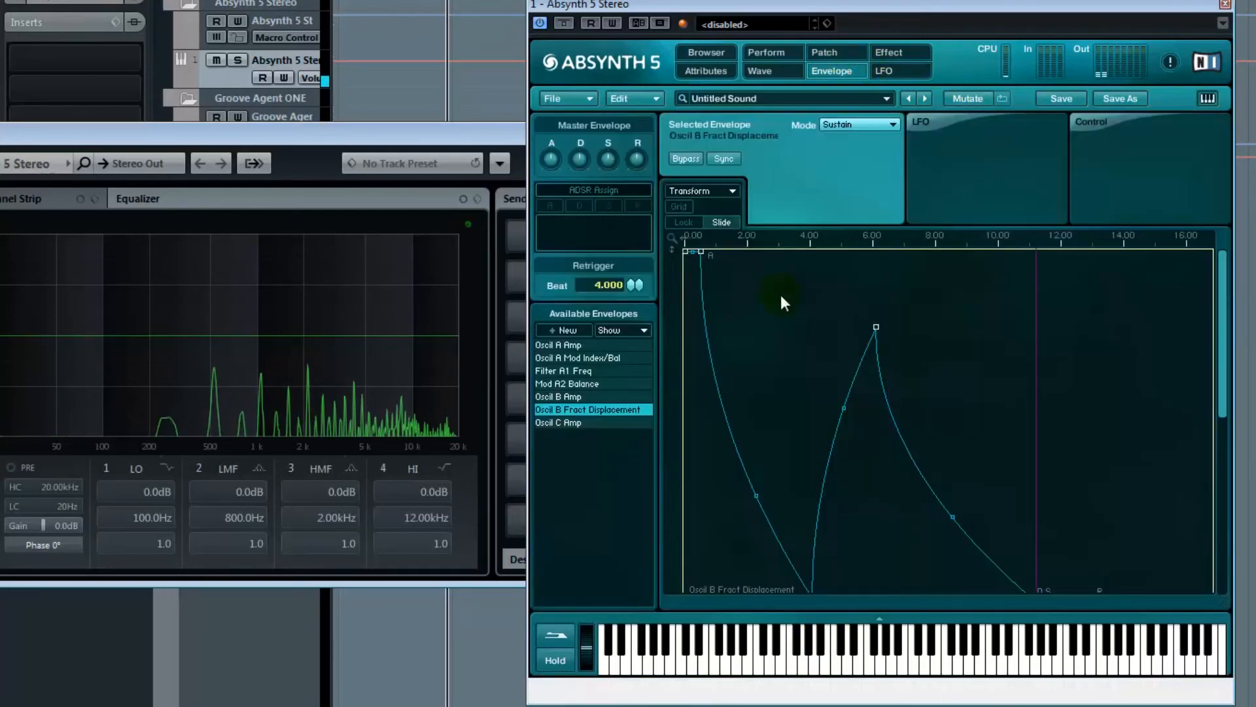
left_click_drag(704, 238, 713, 238)
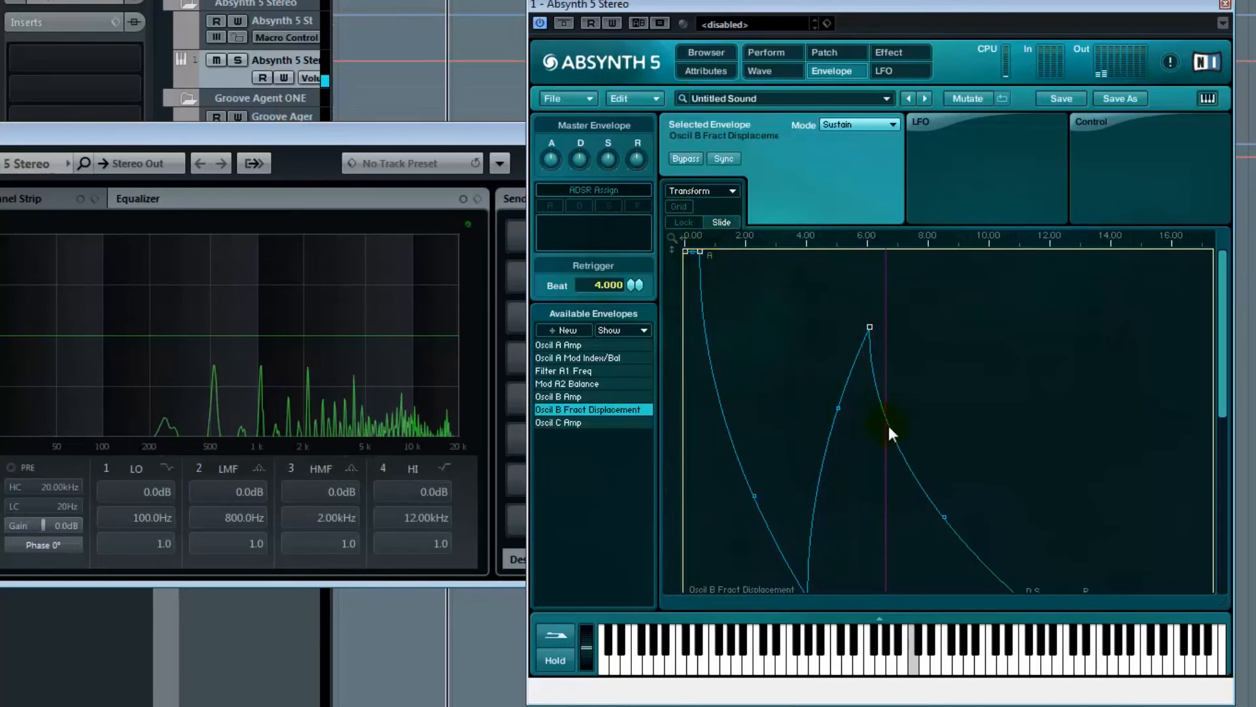
scroll(988, 484, "down", 2)
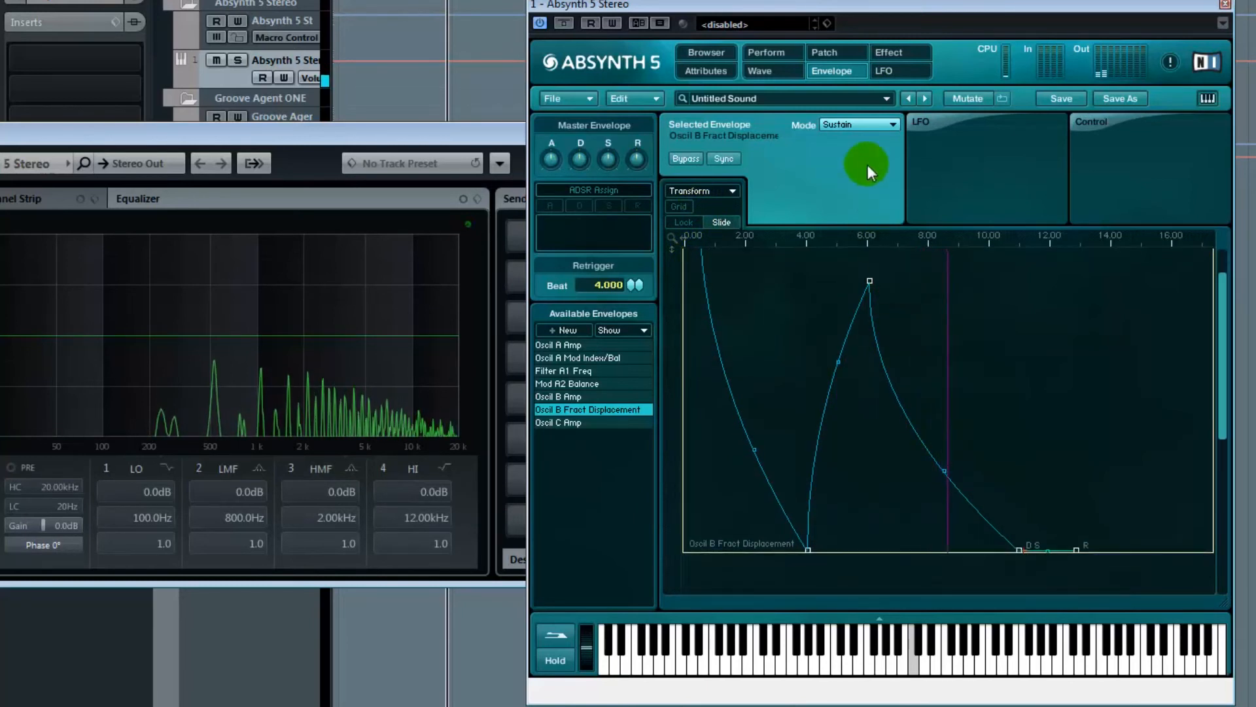
Try oscillator B's modulation amount at 0, compare against its displacement envelope, and restore the amount to 100.
left_click(848, 59)
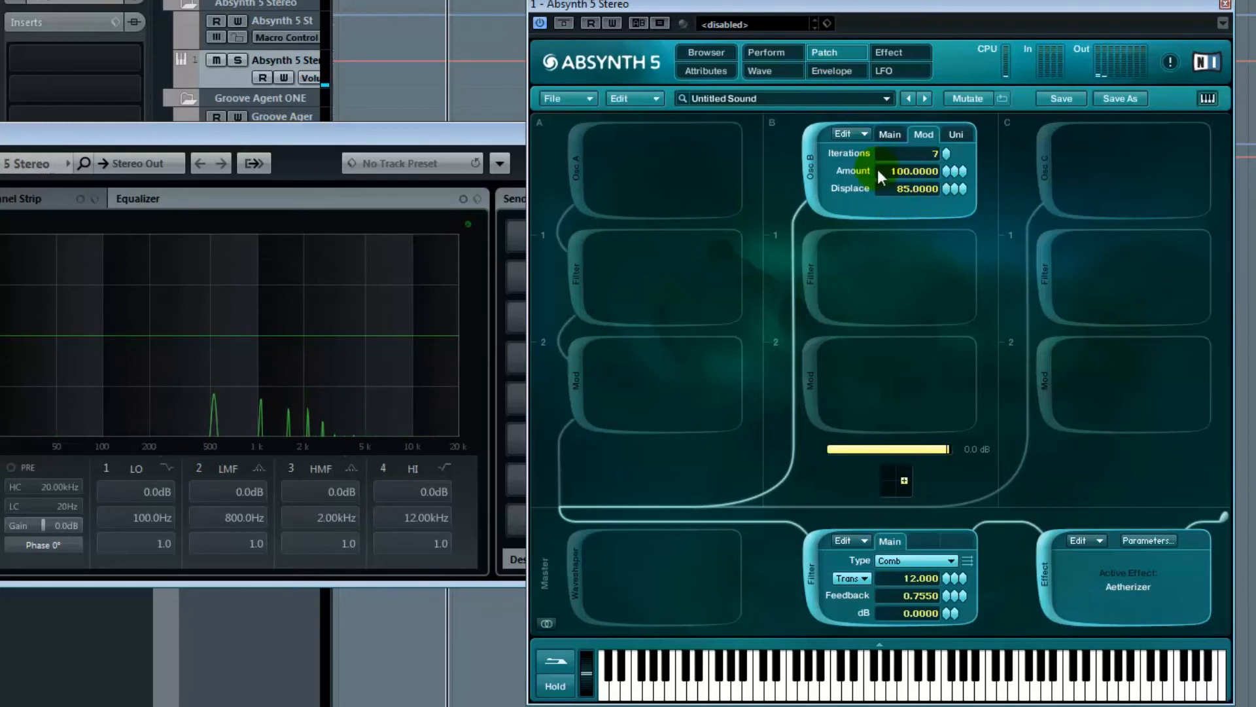
left_click(850, 72)
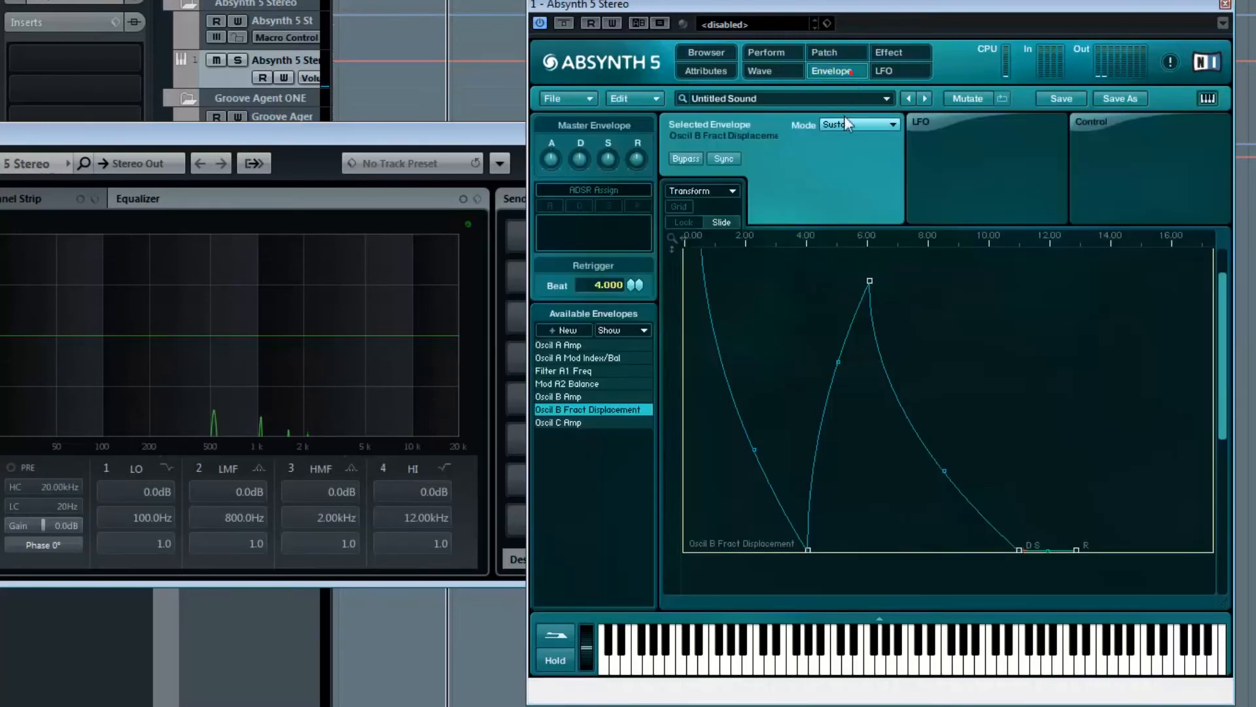
left_click(827, 52)
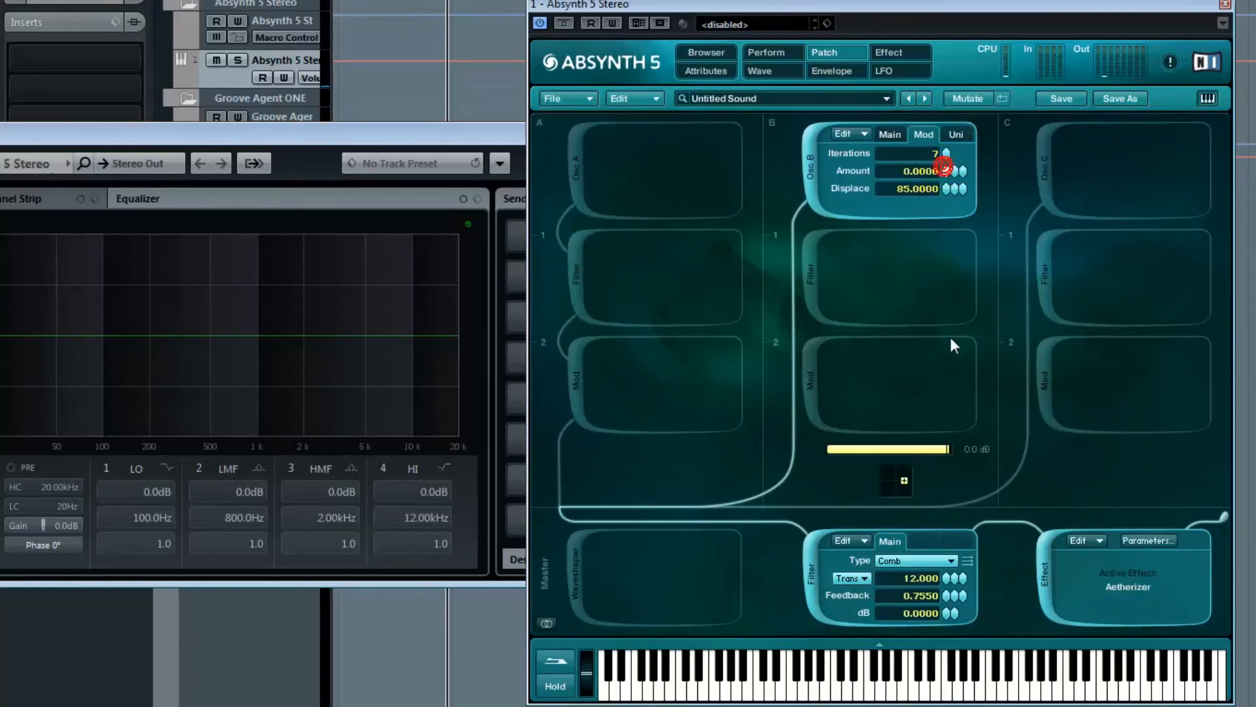
left_click(832, 72)
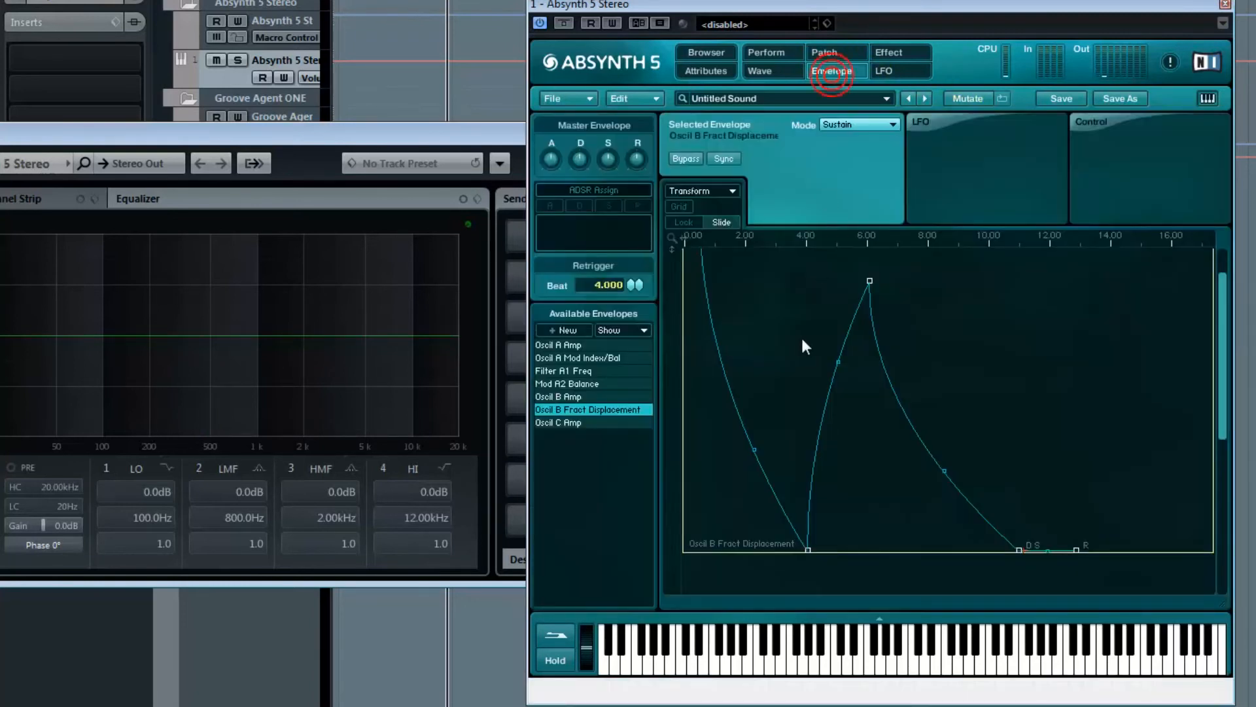
scroll(798, 369, "up", 1)
left_click(823, 54)
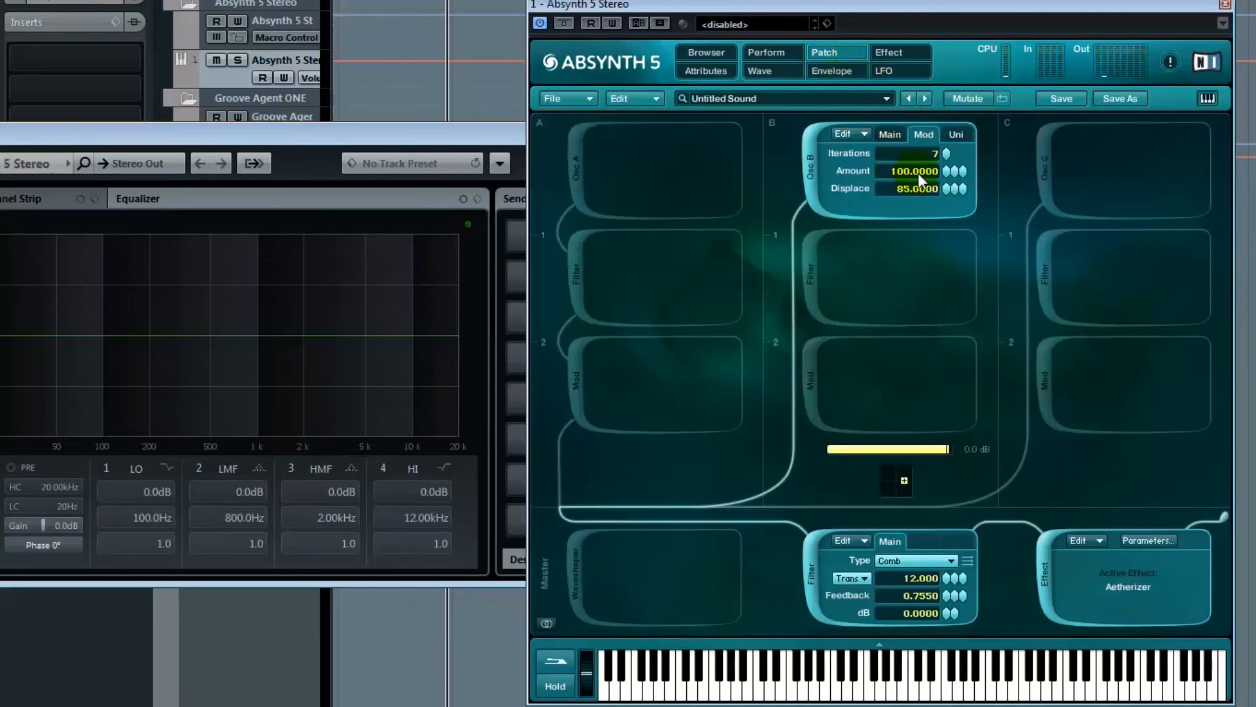
Reshape the displacement envelope: lower the start to 2.5, move the first peak to about 4.8 seconds and the second to about 14 seconds at 69.8231.
left_click(844, 74)
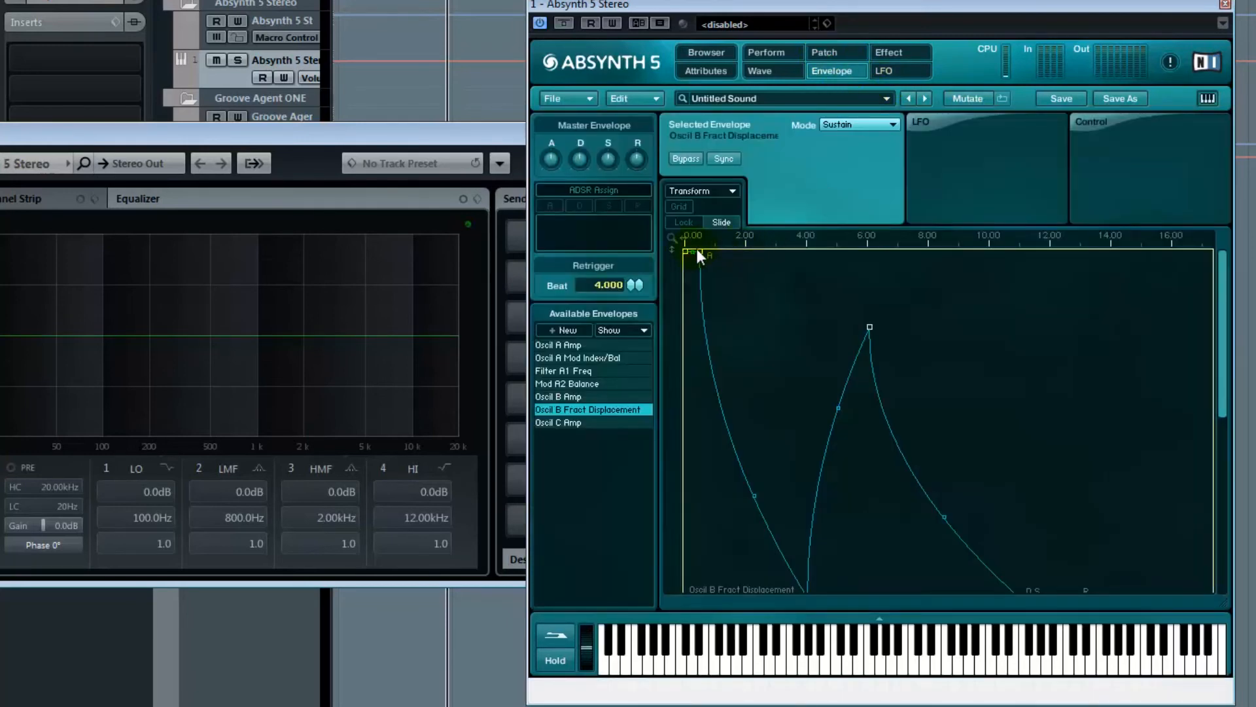
left_click_drag(688, 251, 651, 589)
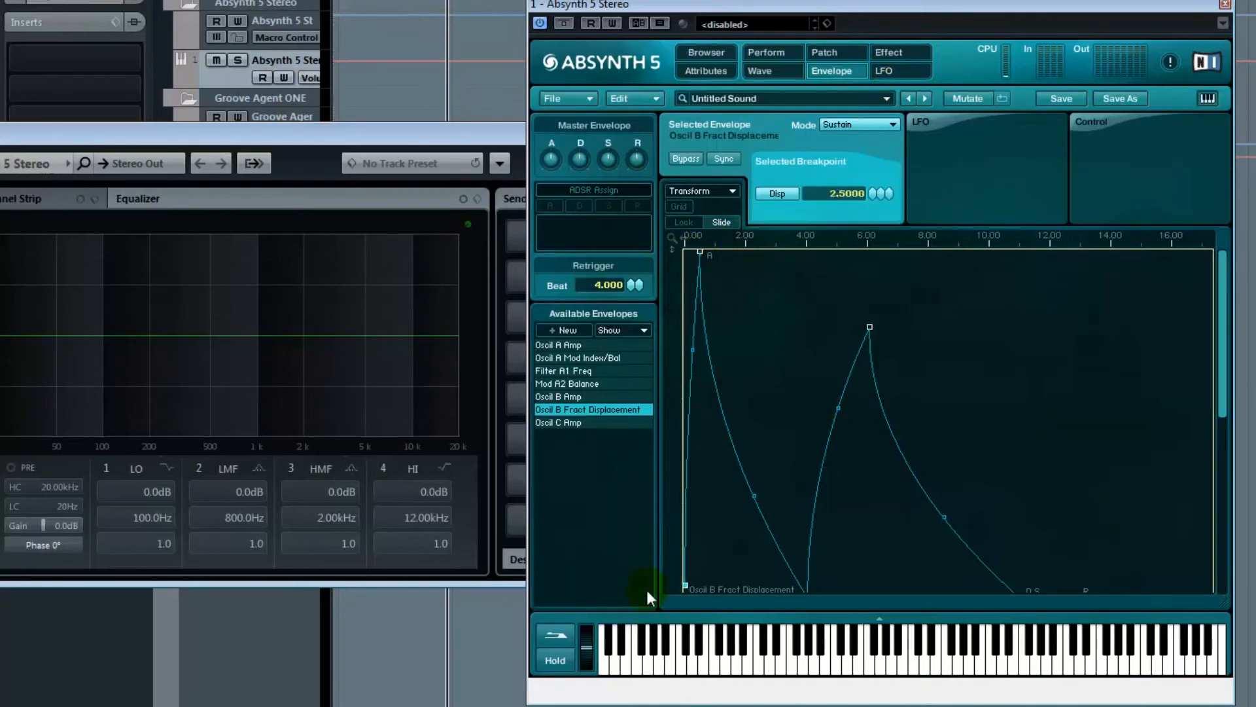
left_click_drag(705, 255, 831, 252)
left_click_drag(1001, 325, 1106, 312)
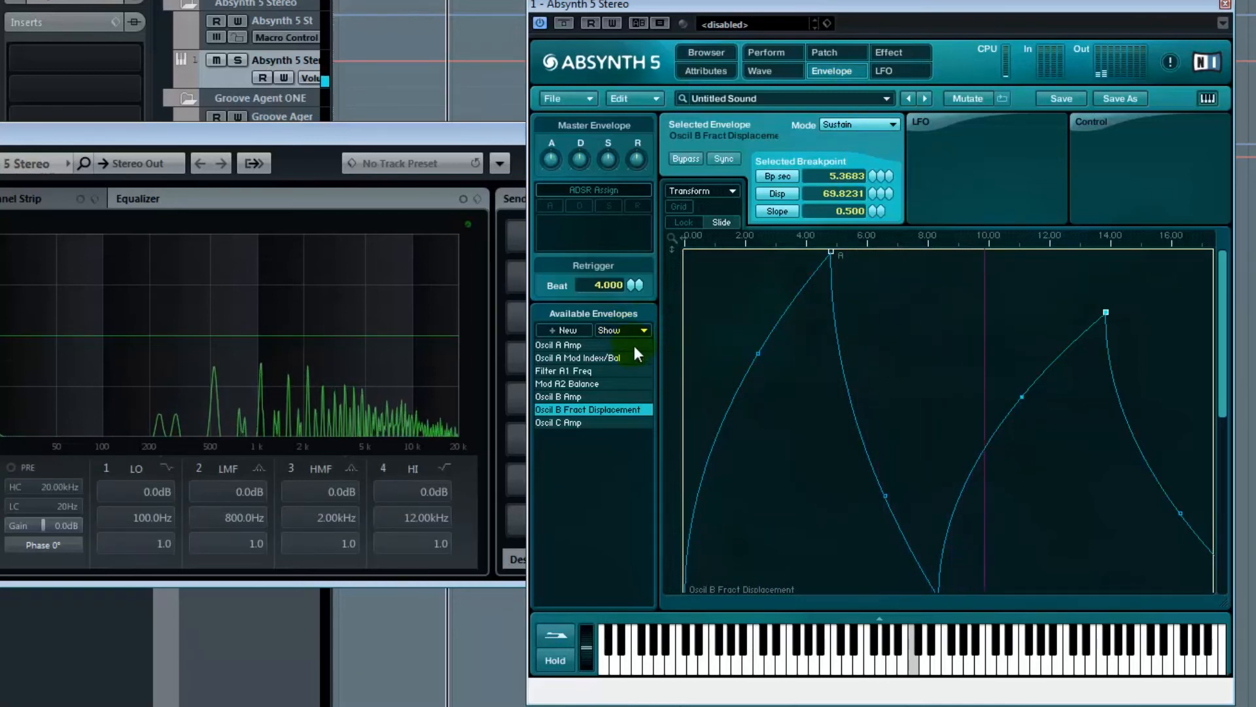
Create an Oscil B Fract Amount envelope rising from zero to its first peak at about 4.2 seconds, with the following breakpoint 9.9772 seconds after it.
left_click(580, 329)
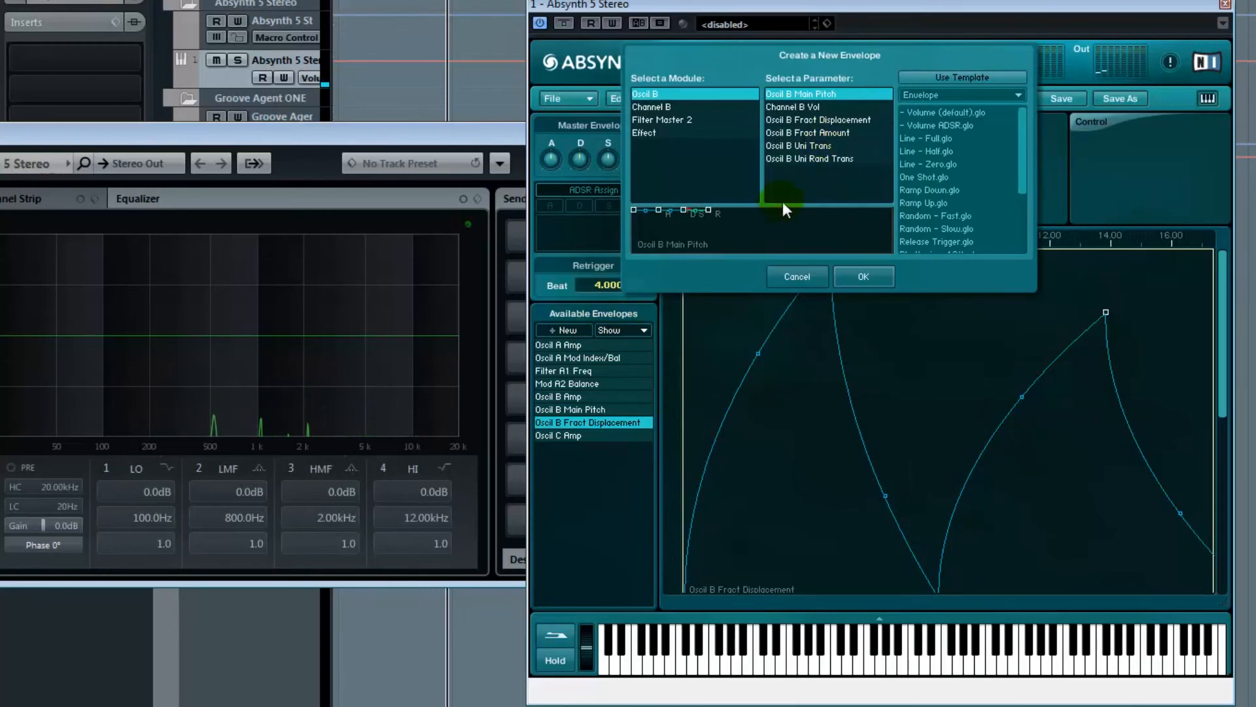
left_click(847, 133)
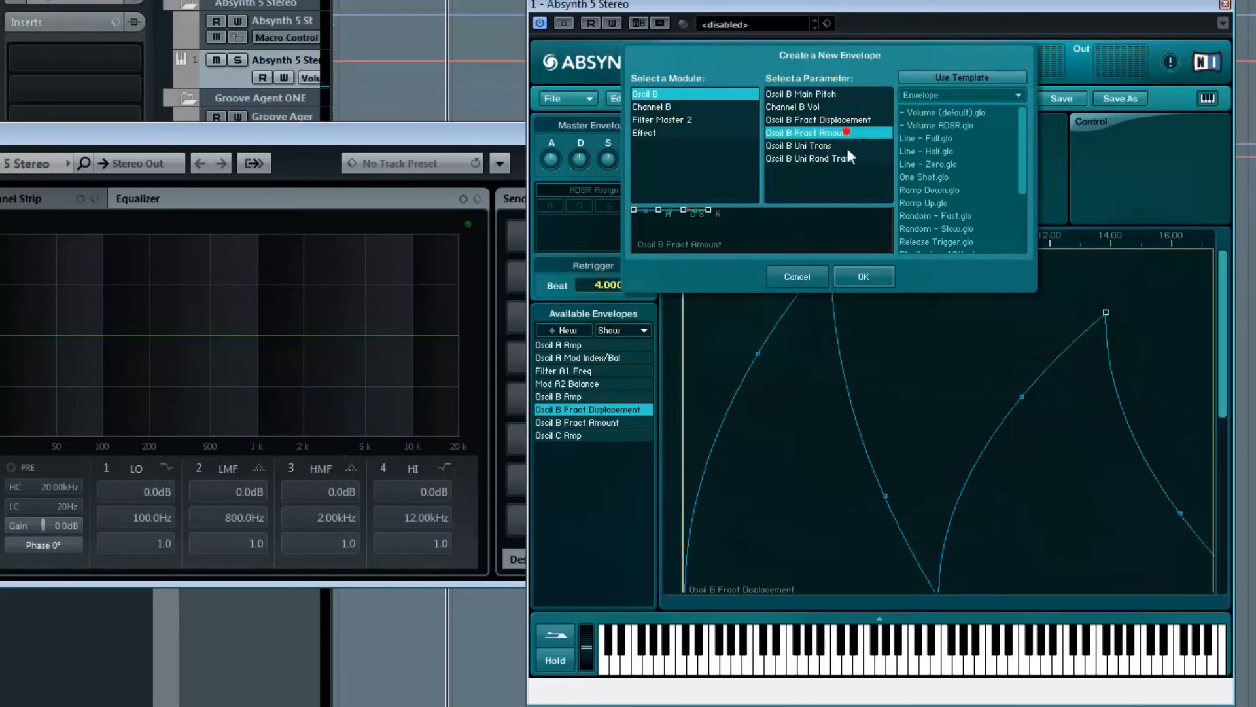
left_click(862, 278)
left_click_drag(686, 249, 644, 630)
left_click_drag(699, 254, 1120, 248)
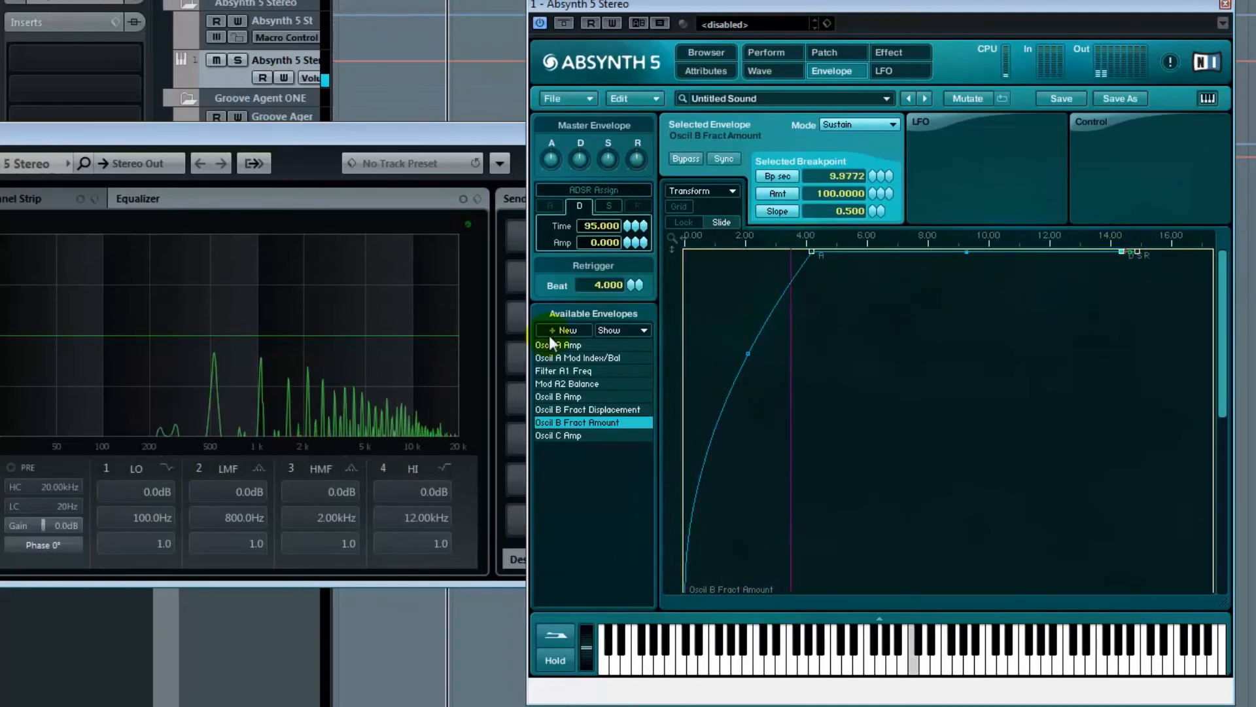
Stretch the Oscil B Amp envelope's attack to 7.1402 seconds and set its slope to 1.037.
left_click(570, 398)
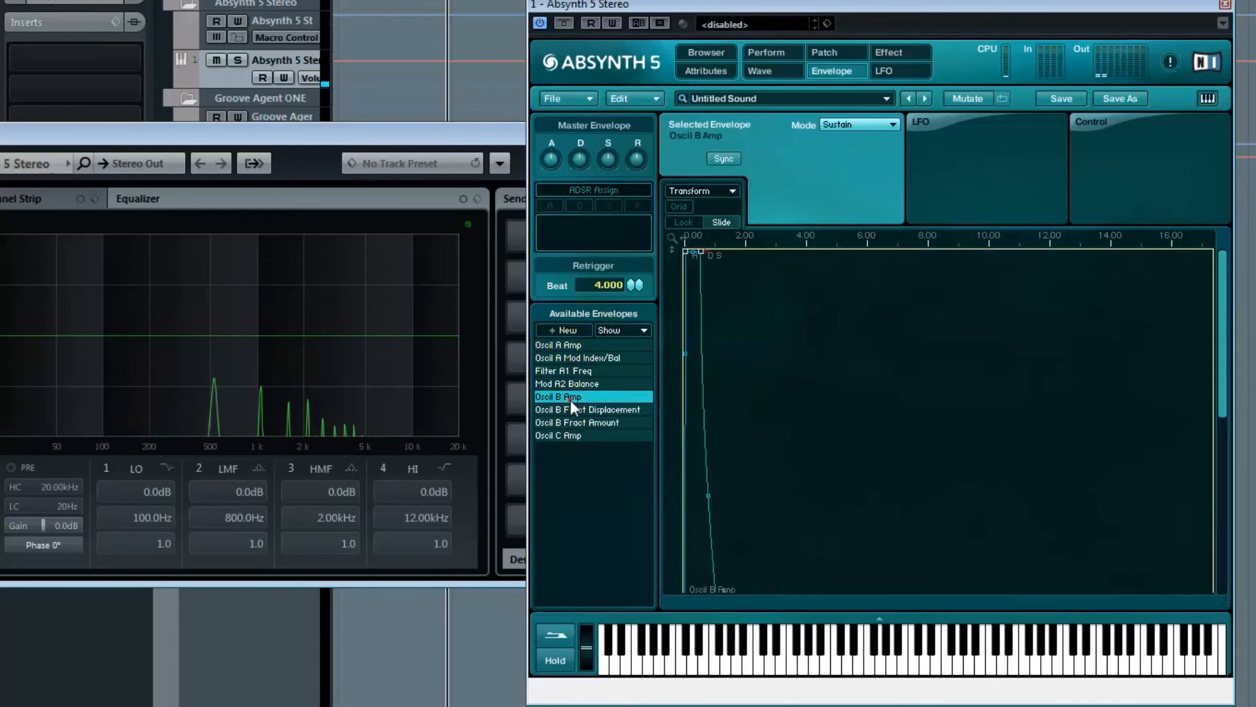
left_click_drag(687, 250, 908, 223)
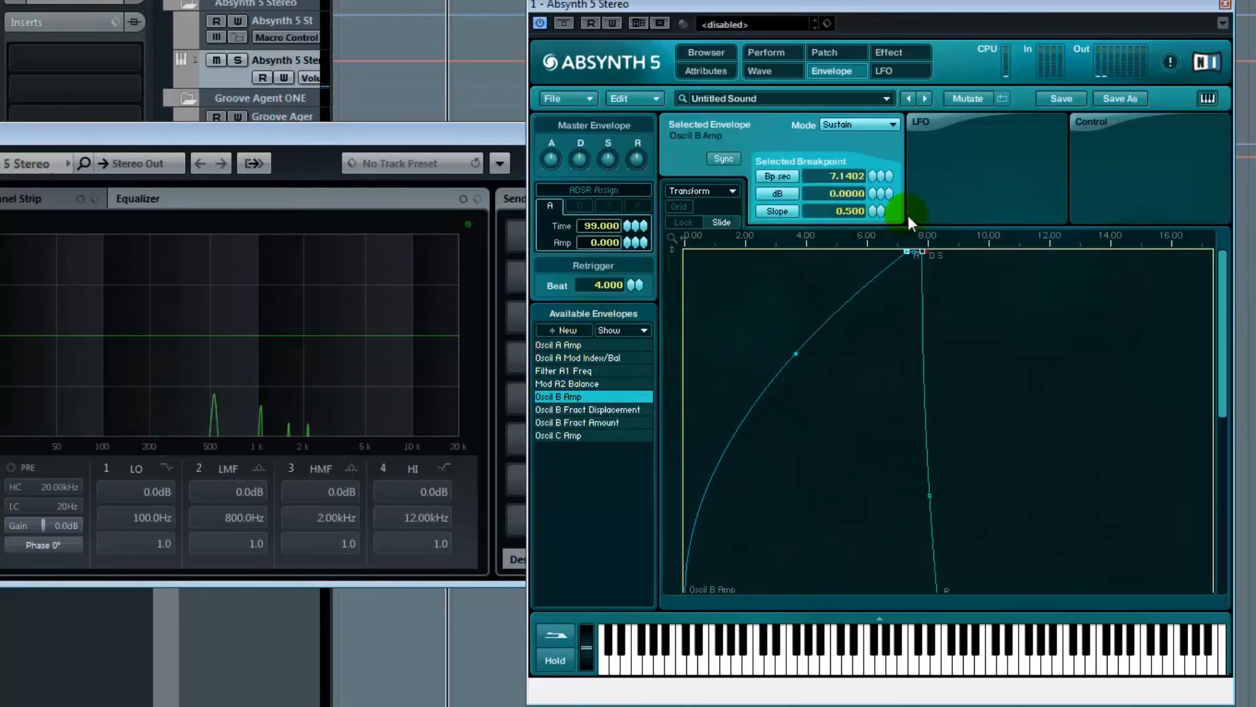
left_click_drag(796, 355, 804, 362)
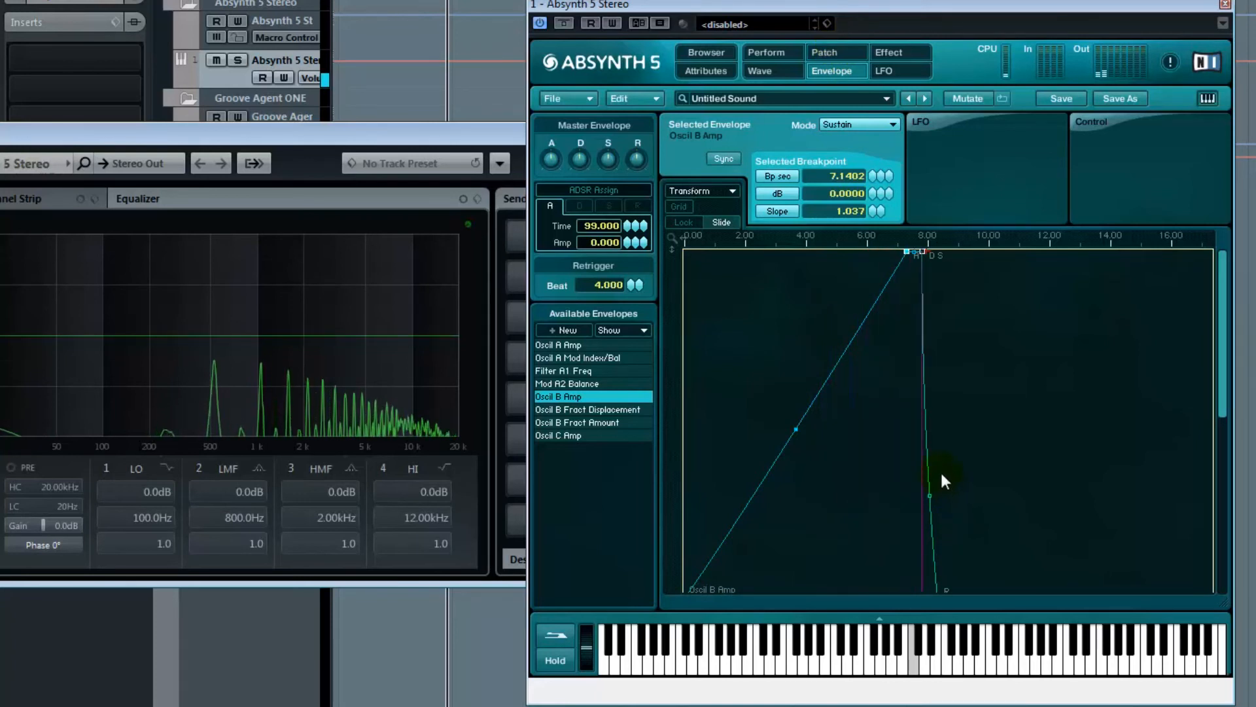
Enable channel B's first filter as LPF 4 Pole and create a Filter B1 Freq envelope.
left_click(846, 50)
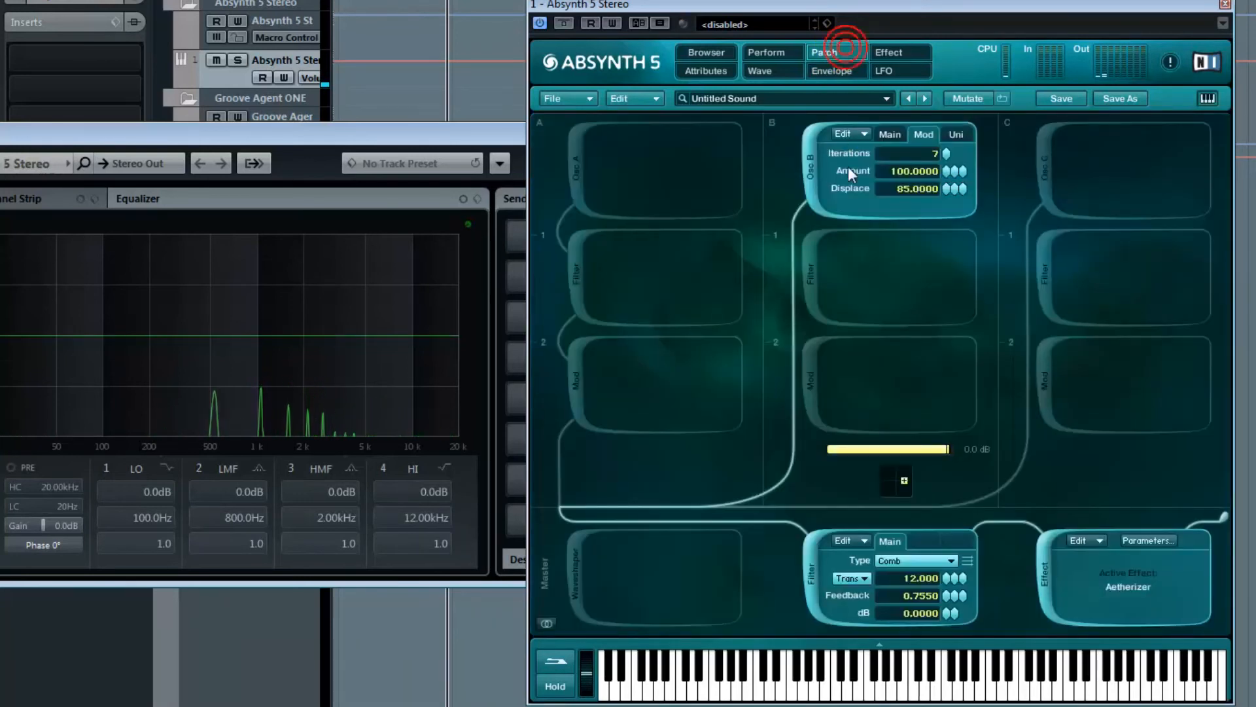
left_click(810, 293)
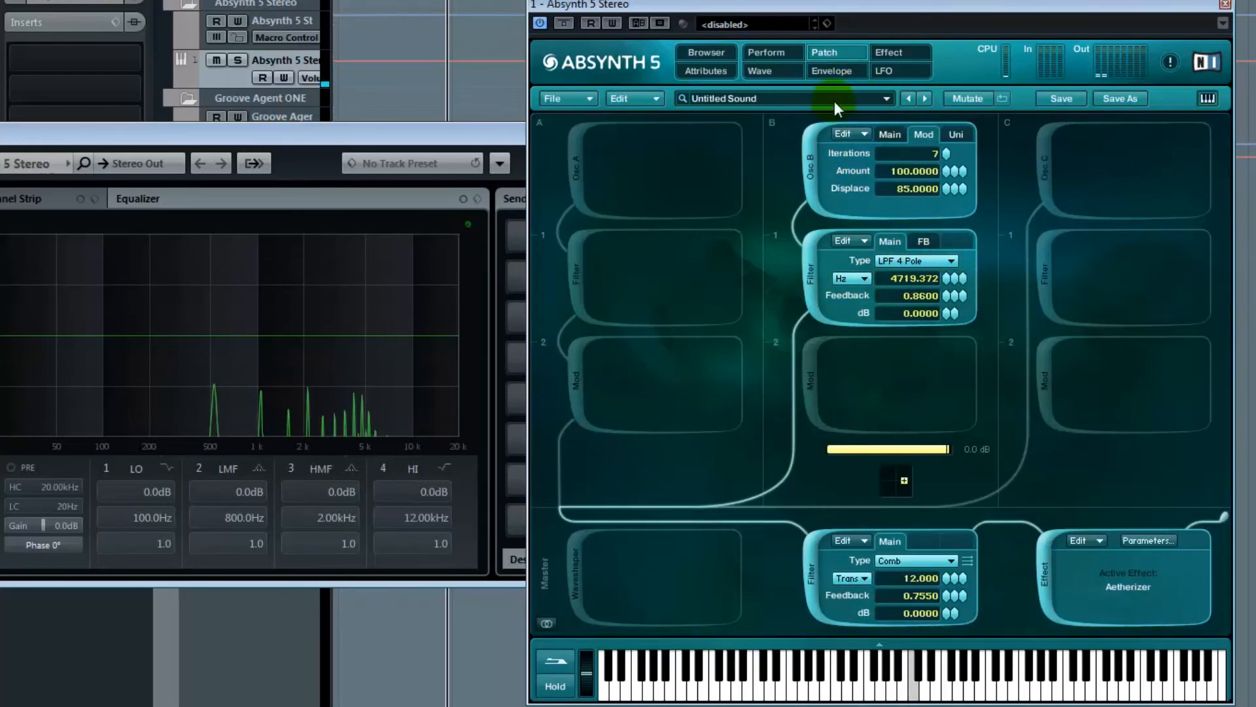
left_click(839, 73)
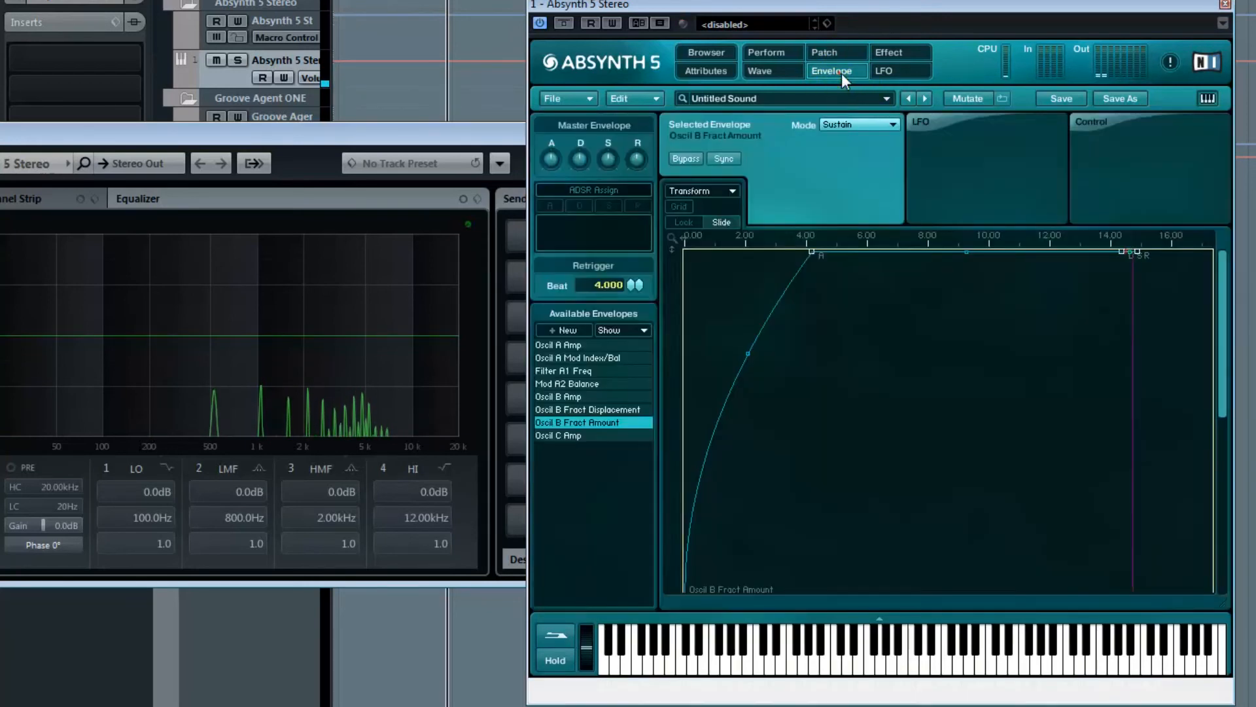
left_click(564, 330)
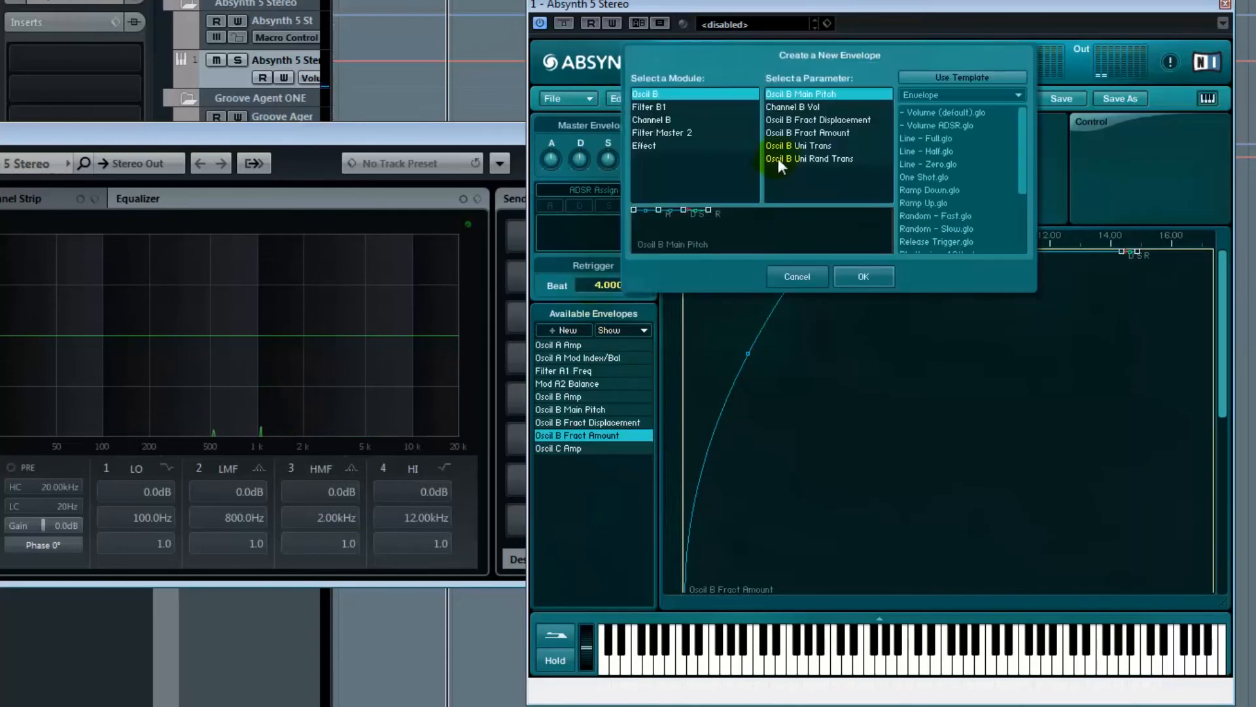
left_click(655, 107)
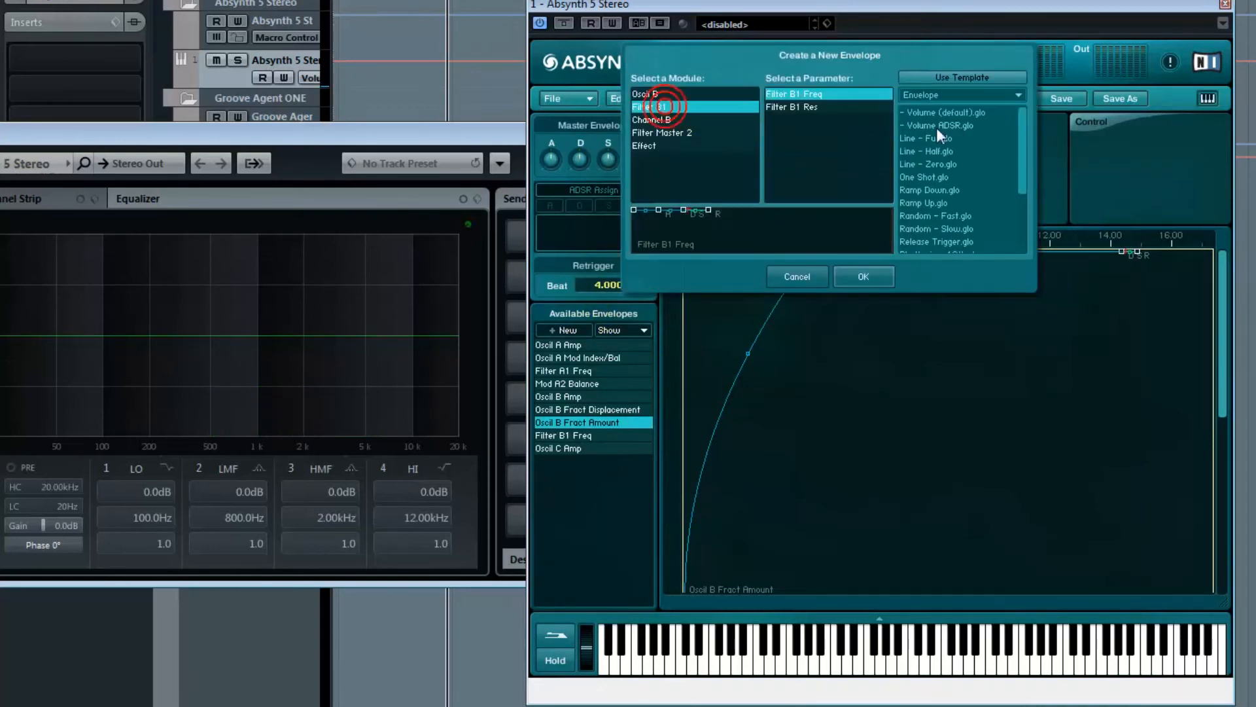
left_click(856, 278)
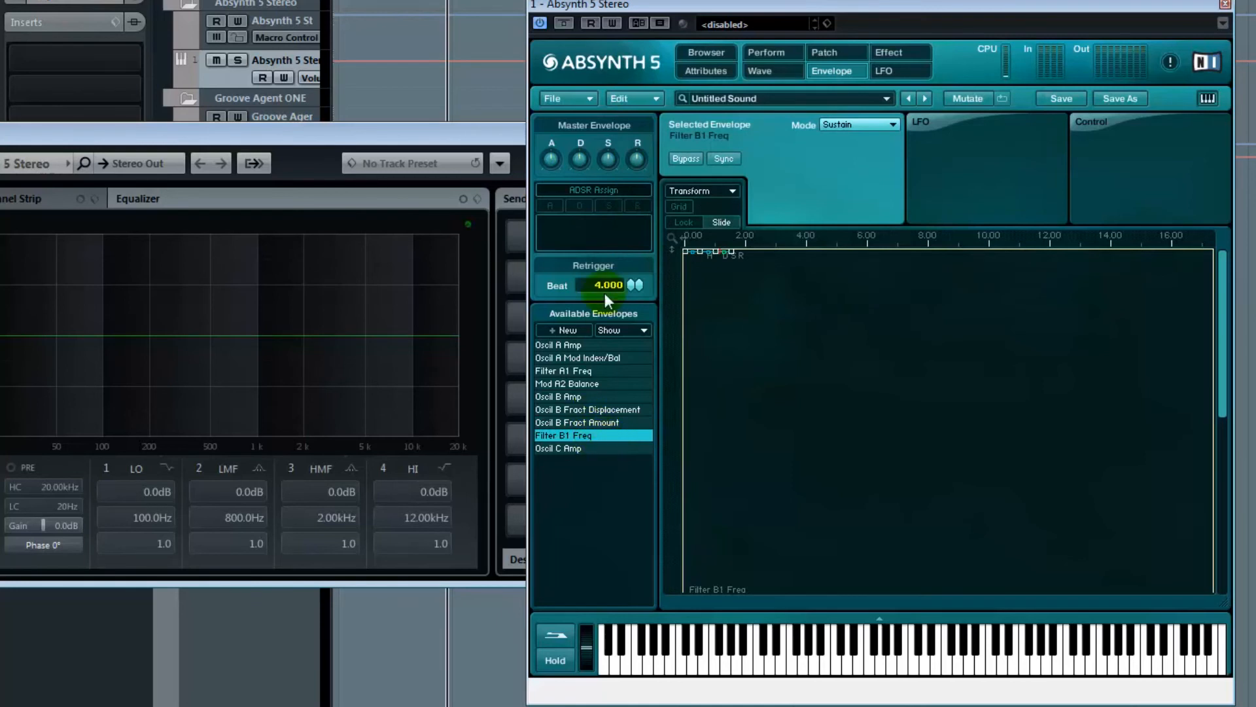
Create a Filter B1 Res envelope rising from 0 to 0.86 at about 11 seconds, with the following breakpoint 7.8084 seconds after it.
left_click(560, 329)
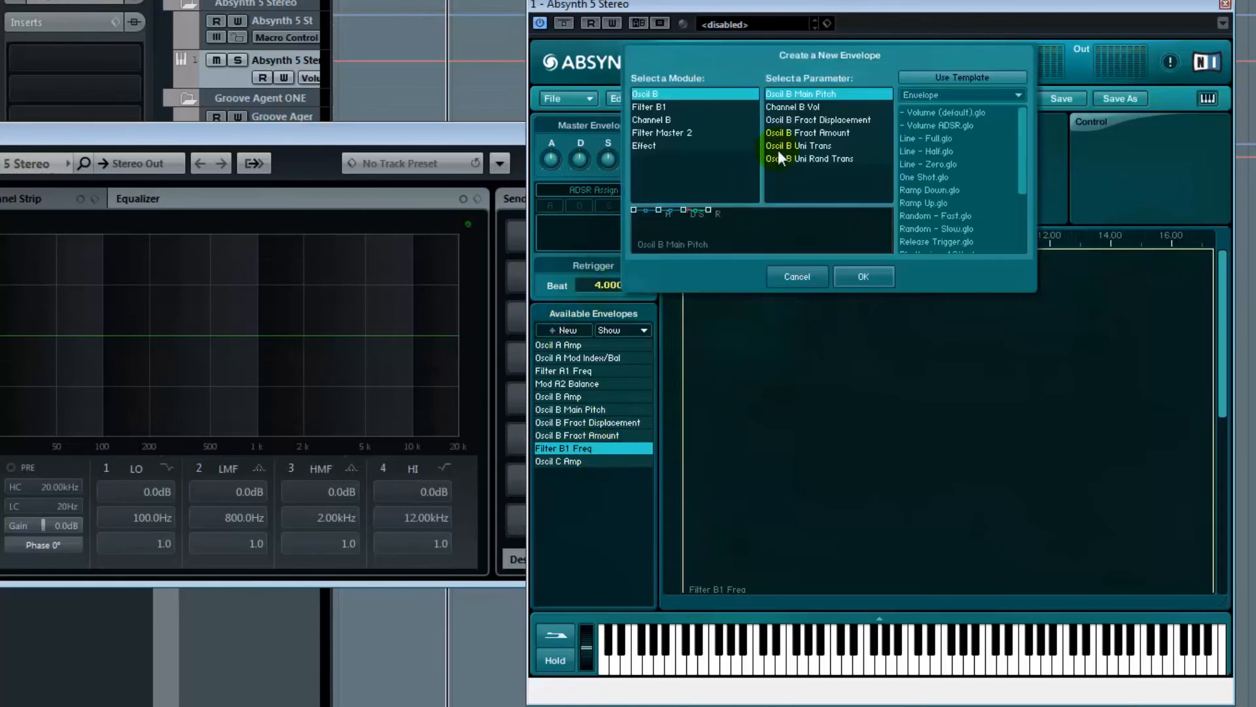
left_click(692, 107)
left_click(793, 107)
left_click(869, 277)
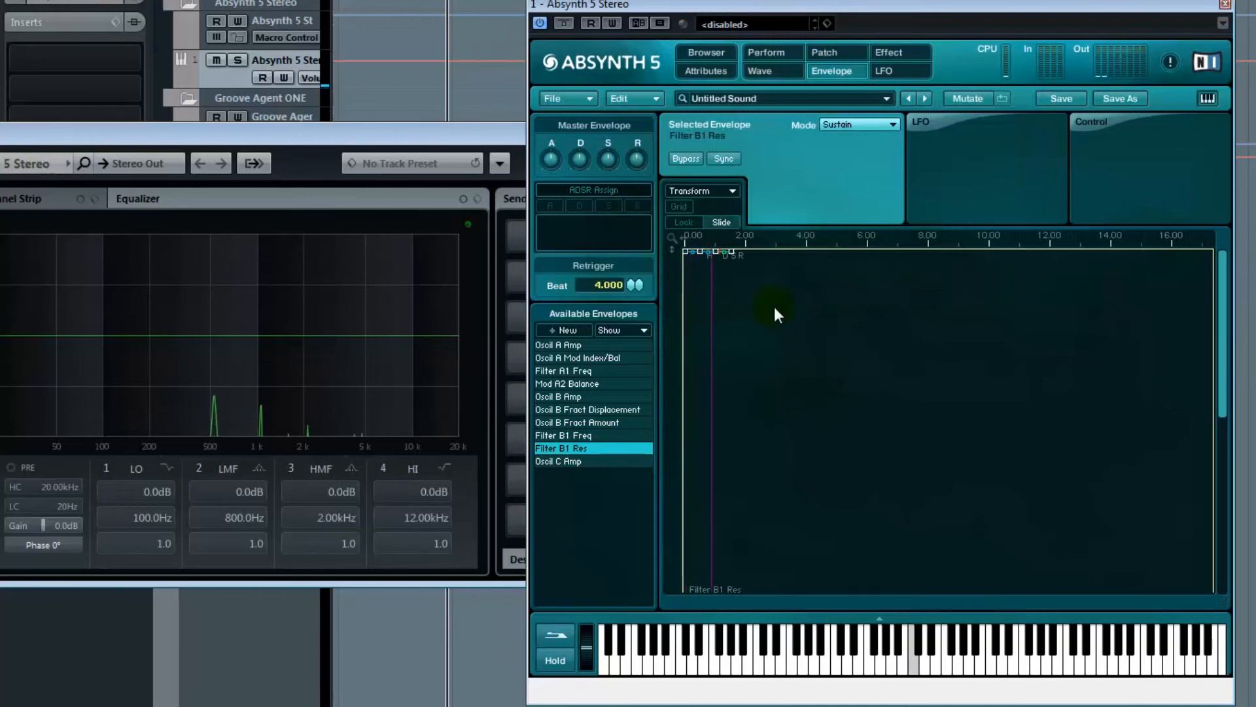
left_click_drag(683, 251, 656, 540)
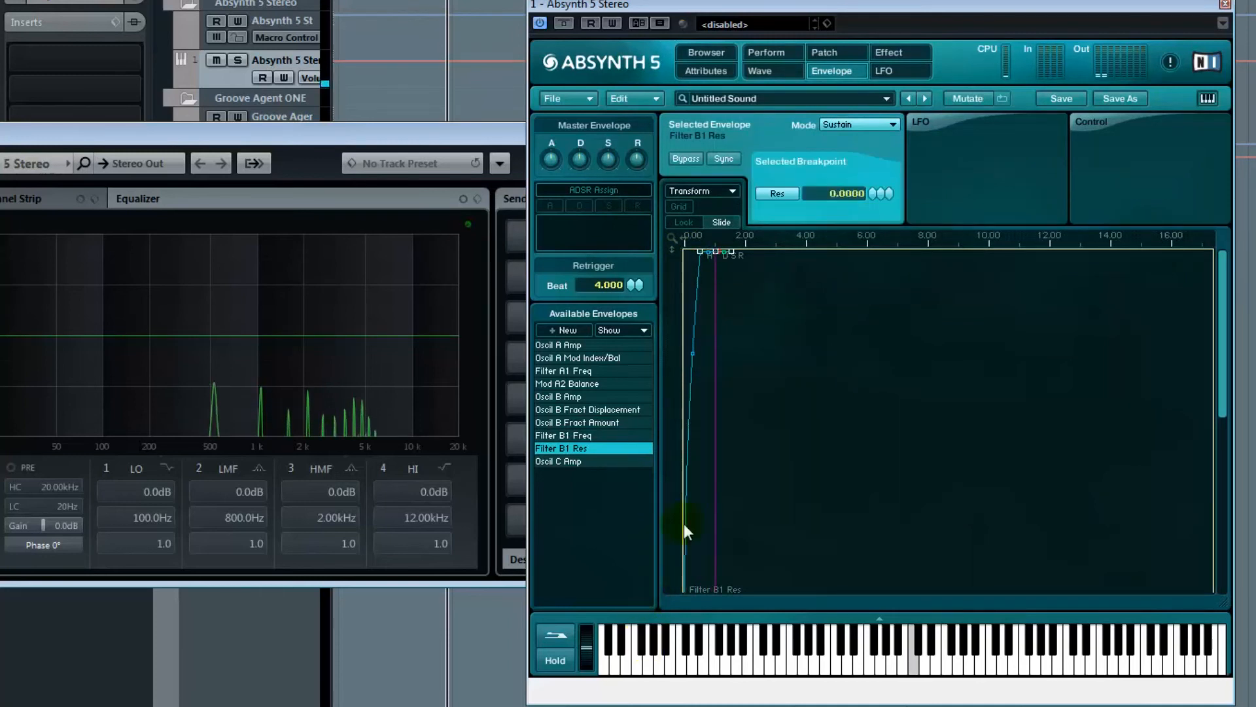
left_click_drag(700, 250, 1142, 252)
left_click(1052, 251)
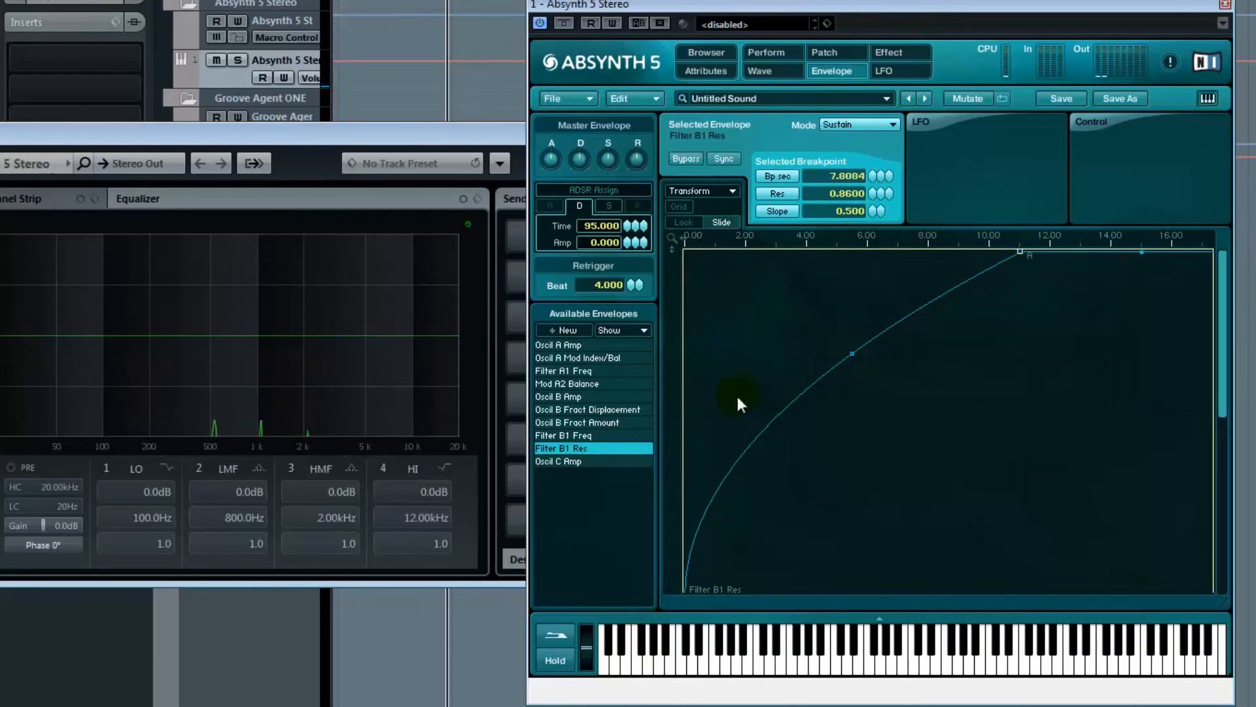
Shape the Filter B1 Freq envelope: start at 20 Hz, peak at about 10 seconds, and add a 20 Hz breakpoint 5.8577 seconds after the peak.
left_click(571, 436)
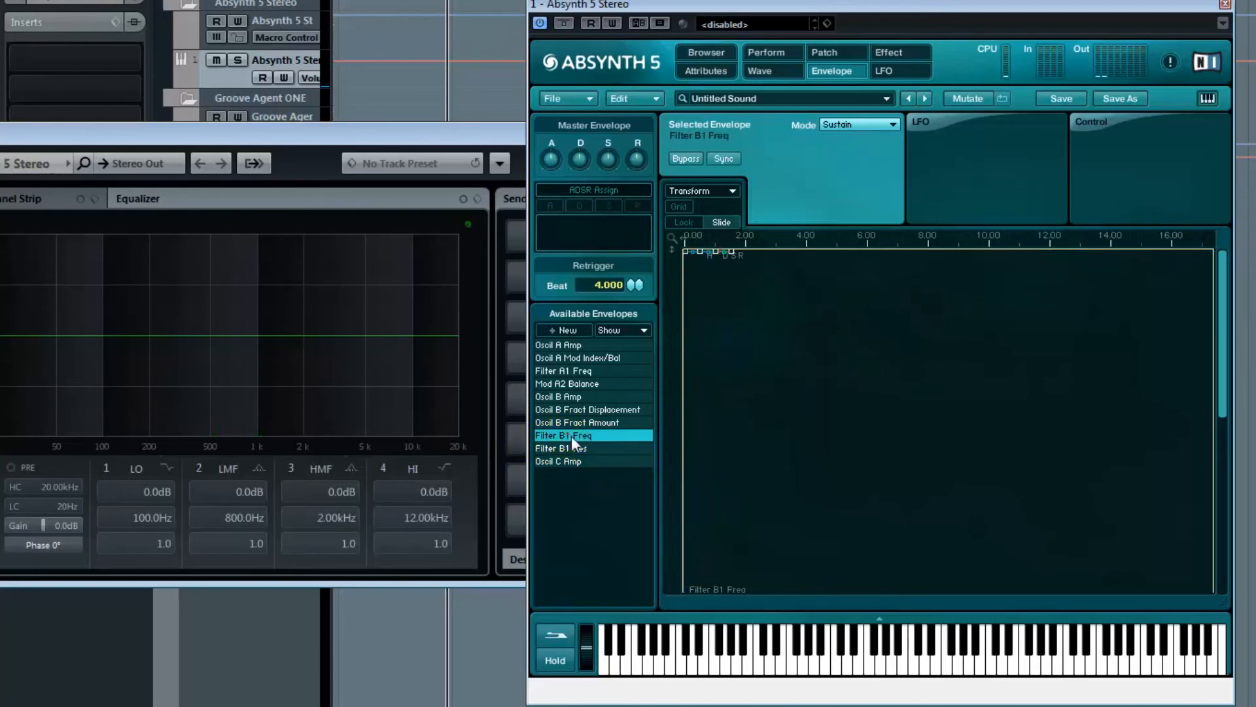
left_click_drag(685, 249, 667, 630)
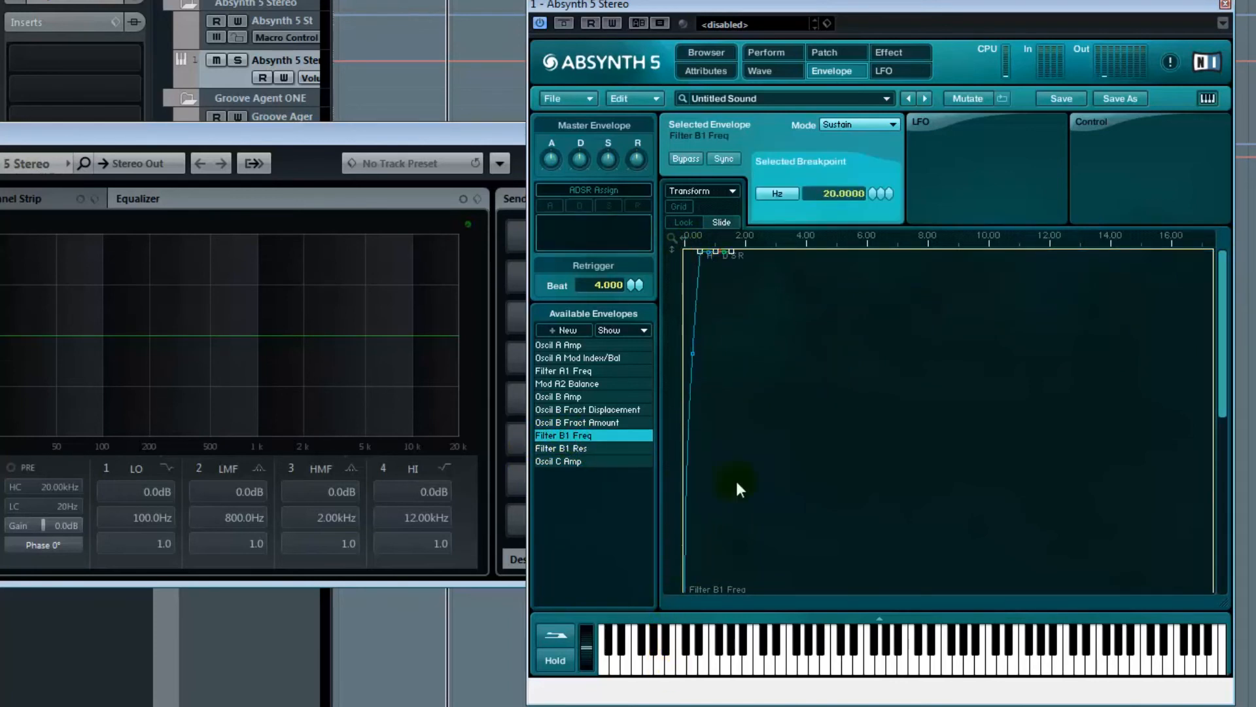
left_click_drag(704, 249, 1191, 250)
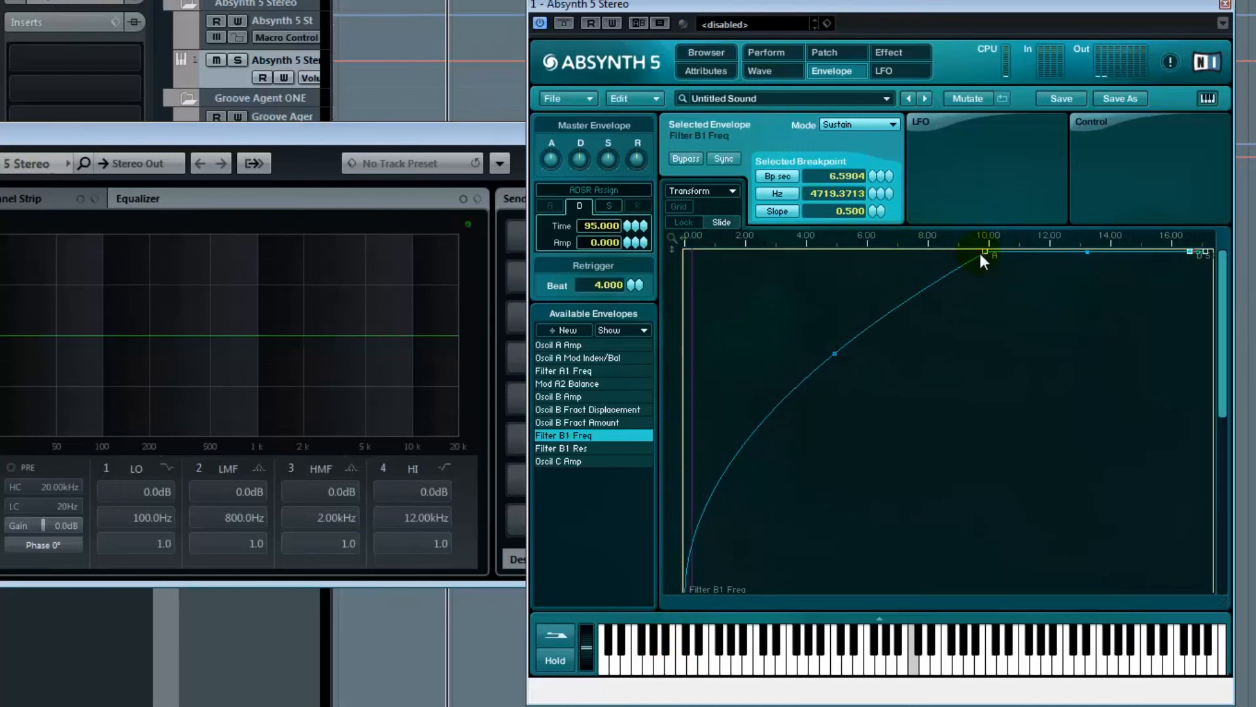
left_click(1095, 458)
left_click_drag(1095, 462, 1165, 642)
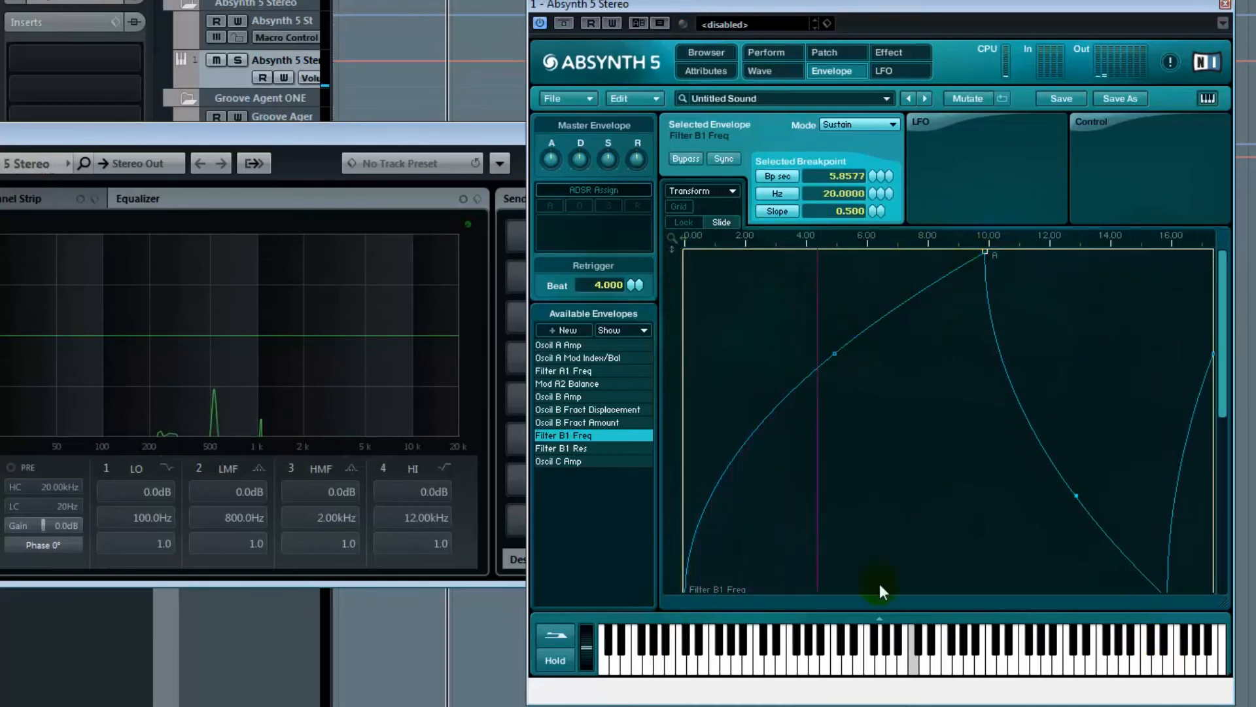
Raise the Filter B1 Freq envelope's start to 1110.4354 Hz and lower its release breakpoint to 20 Hz.
scroll(722, 423, "down", 2)
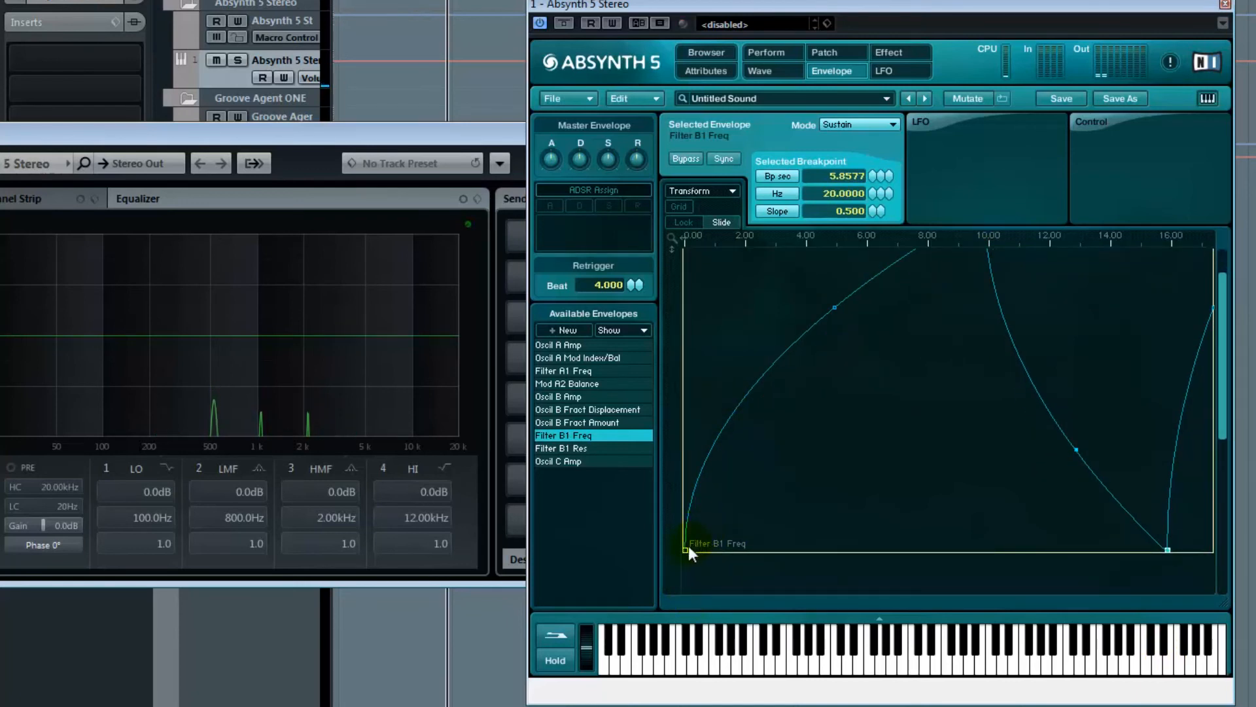
left_click_drag(684, 547, 666, 272)
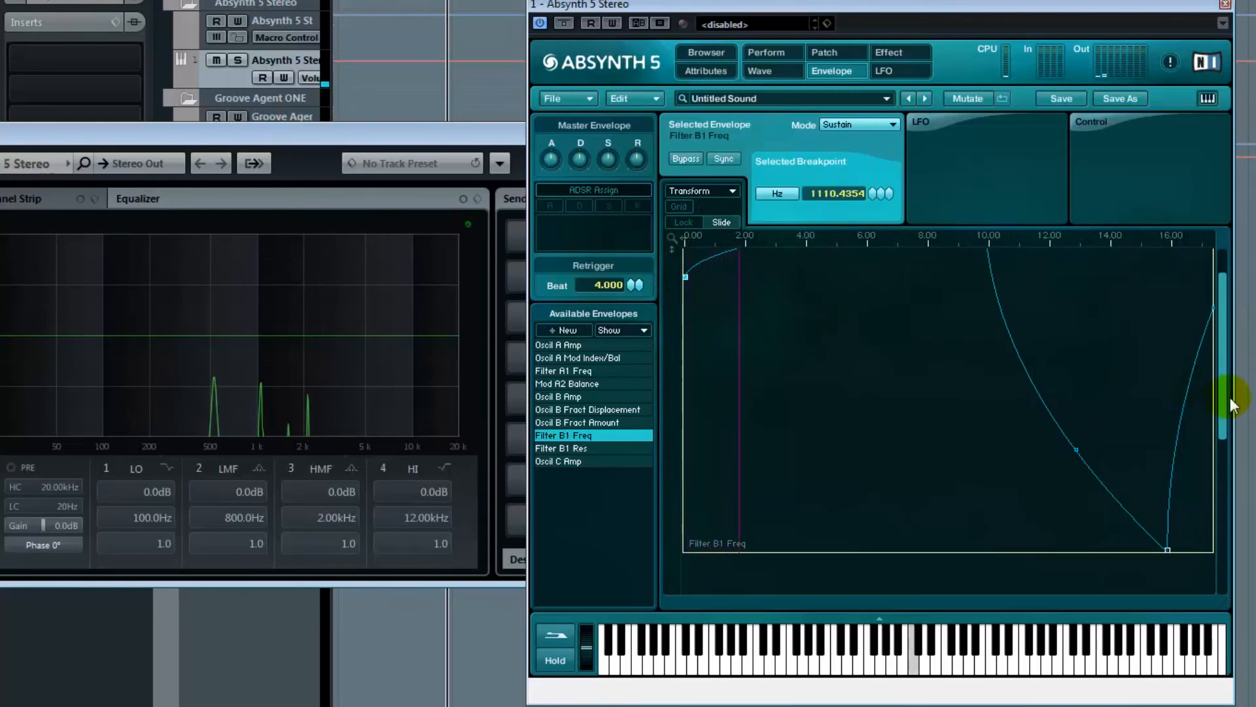
left_click_drag(1225, 379, 1222, 299)
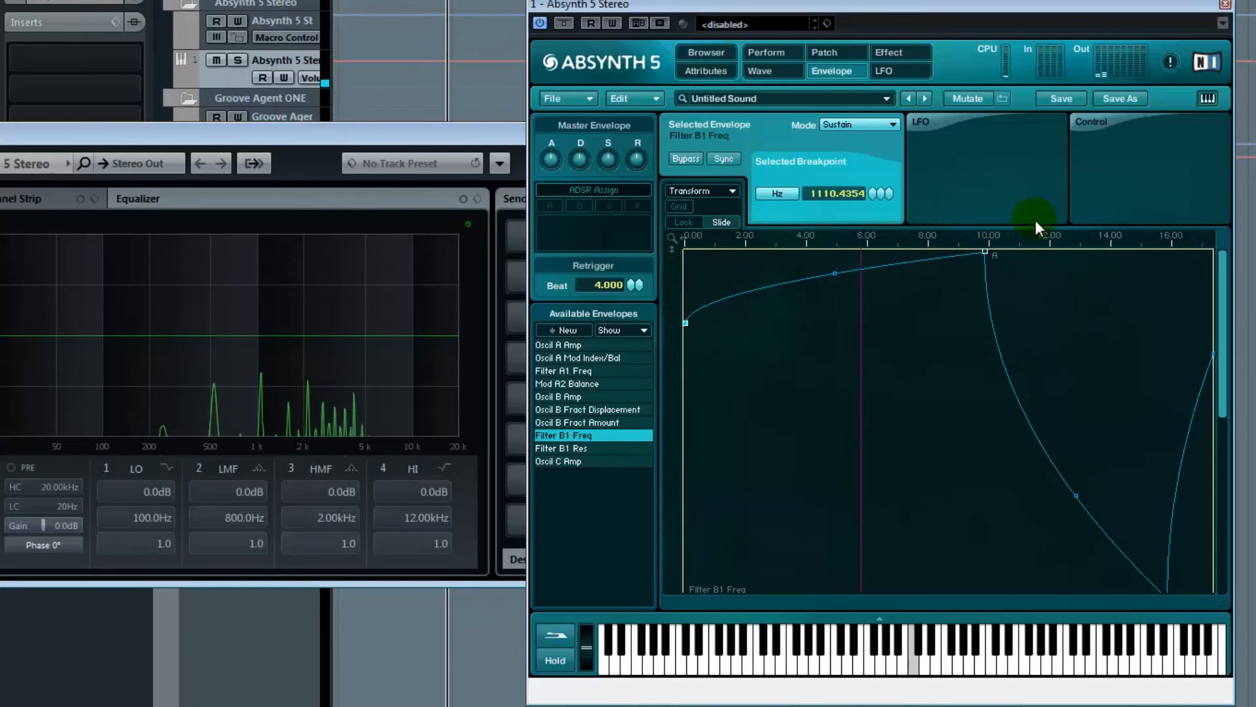
left_click_drag(1037, 230, 1035, 218)
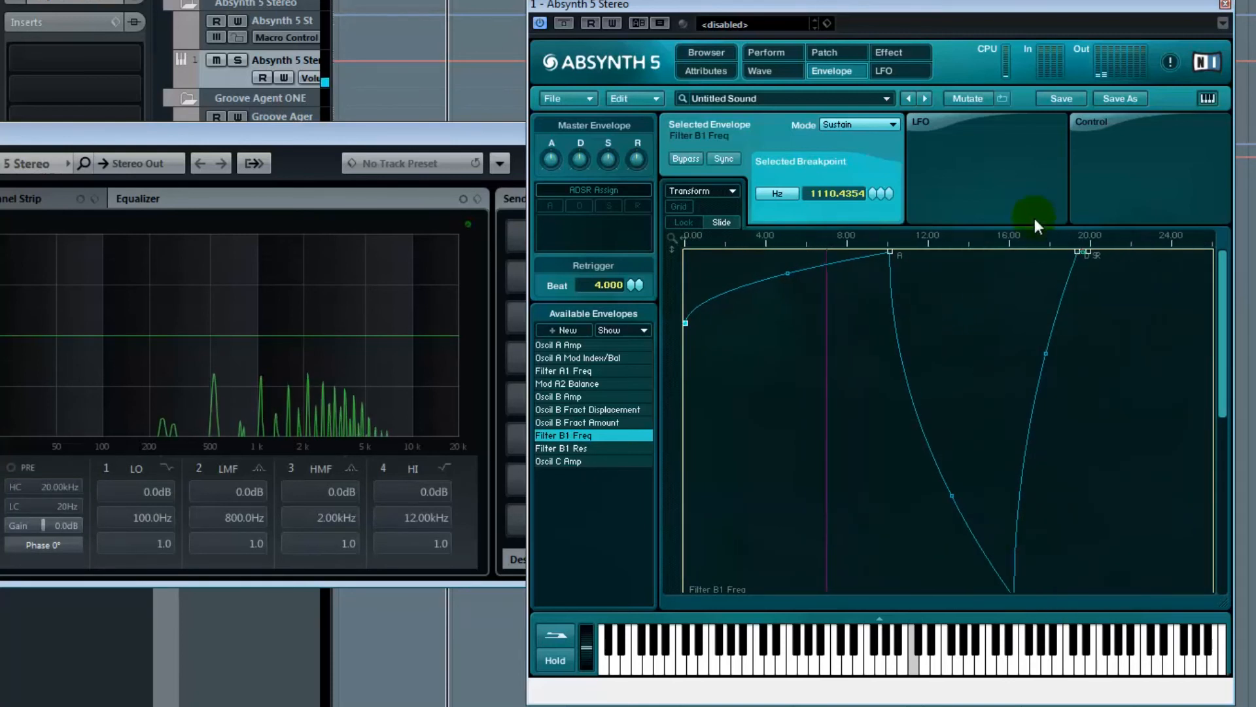
left_click(1078, 251)
left_click_drag(1088, 251, 1193, 661)
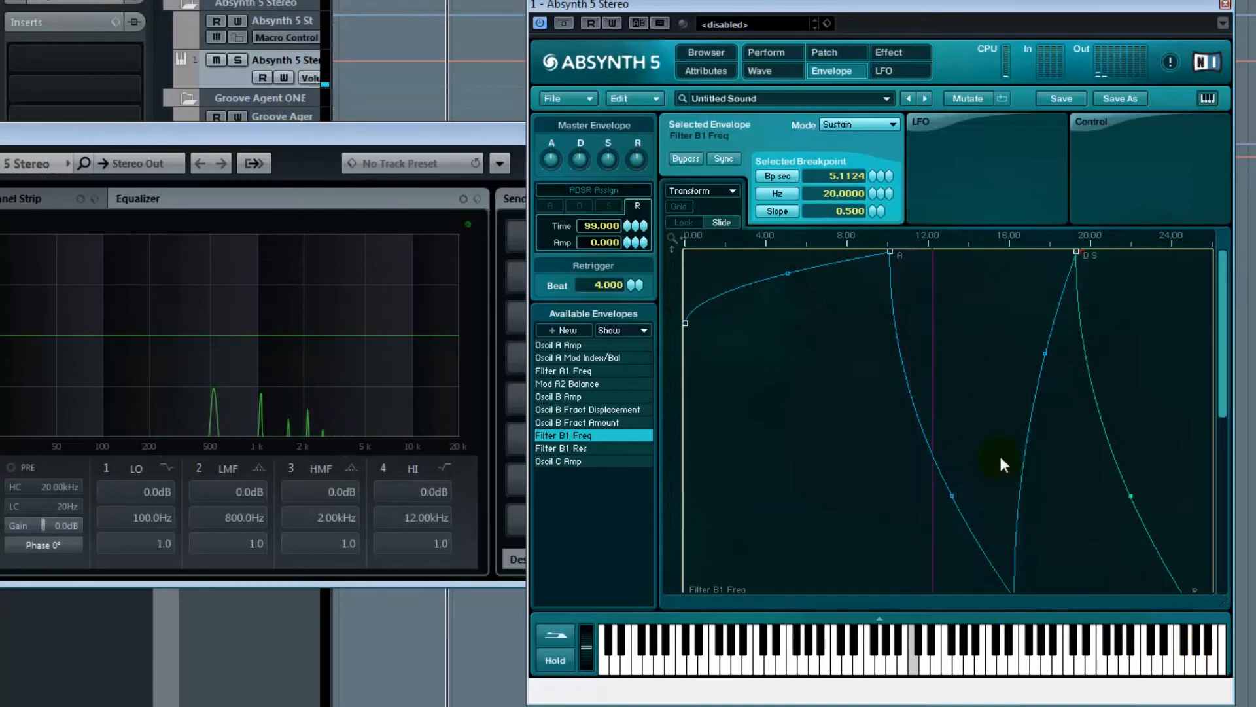
Raise the frequency envelope's dip to 436.3380 Hz, 4.1172 seconds after the first peak, and move the second peak to 8.0325 seconds after the dip.
left_click_drag(1015, 538, 981, 322)
scroll(982, 319, "up", 5)
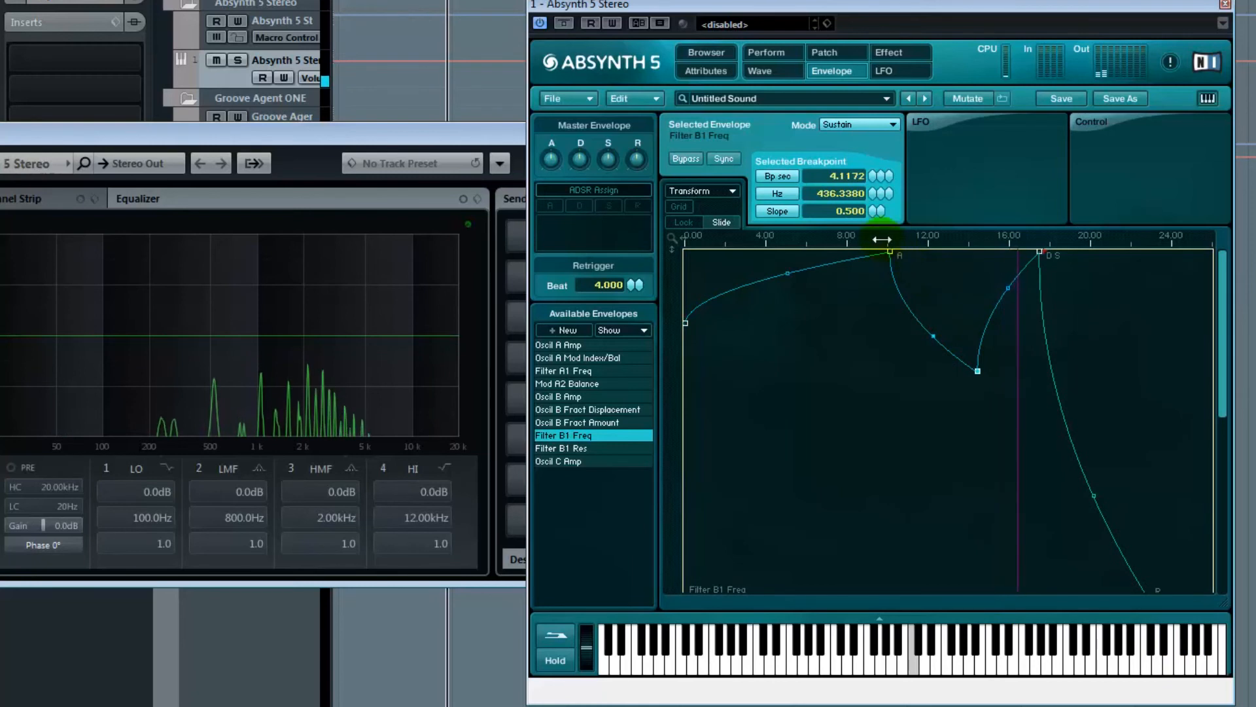
left_click_drag(888, 240, 883, 241)
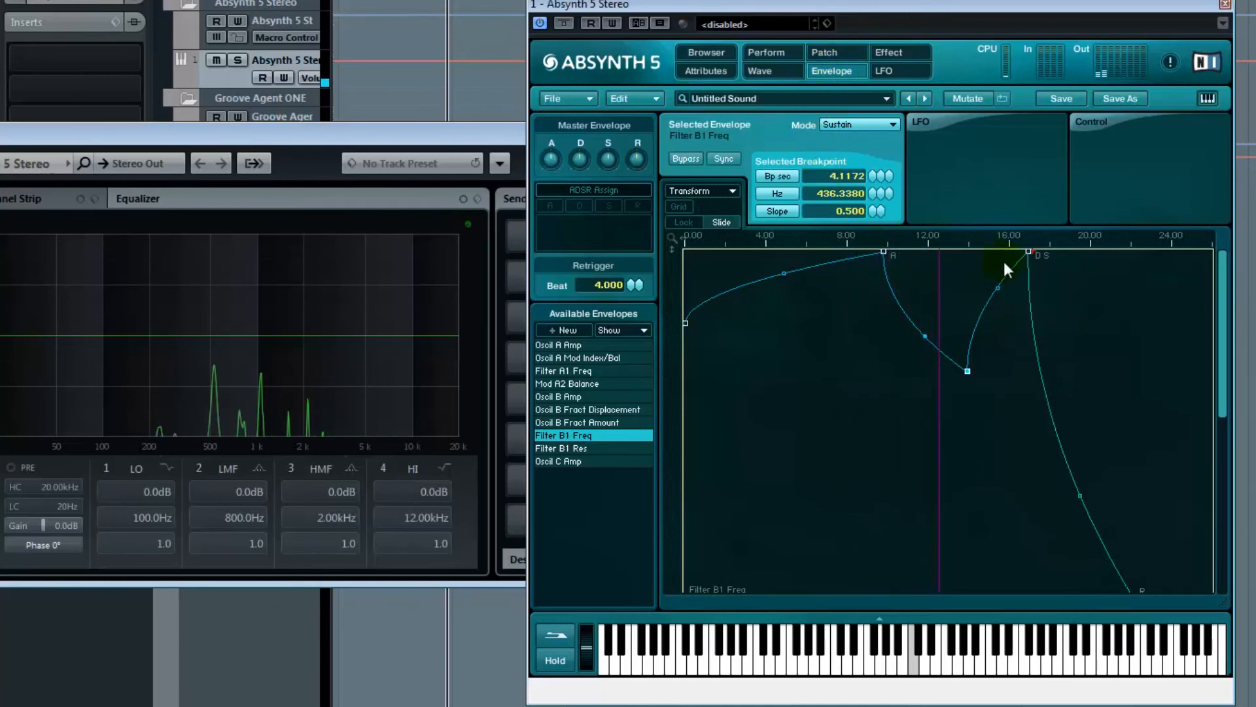
left_click_drag(1030, 251, 1131, 240)
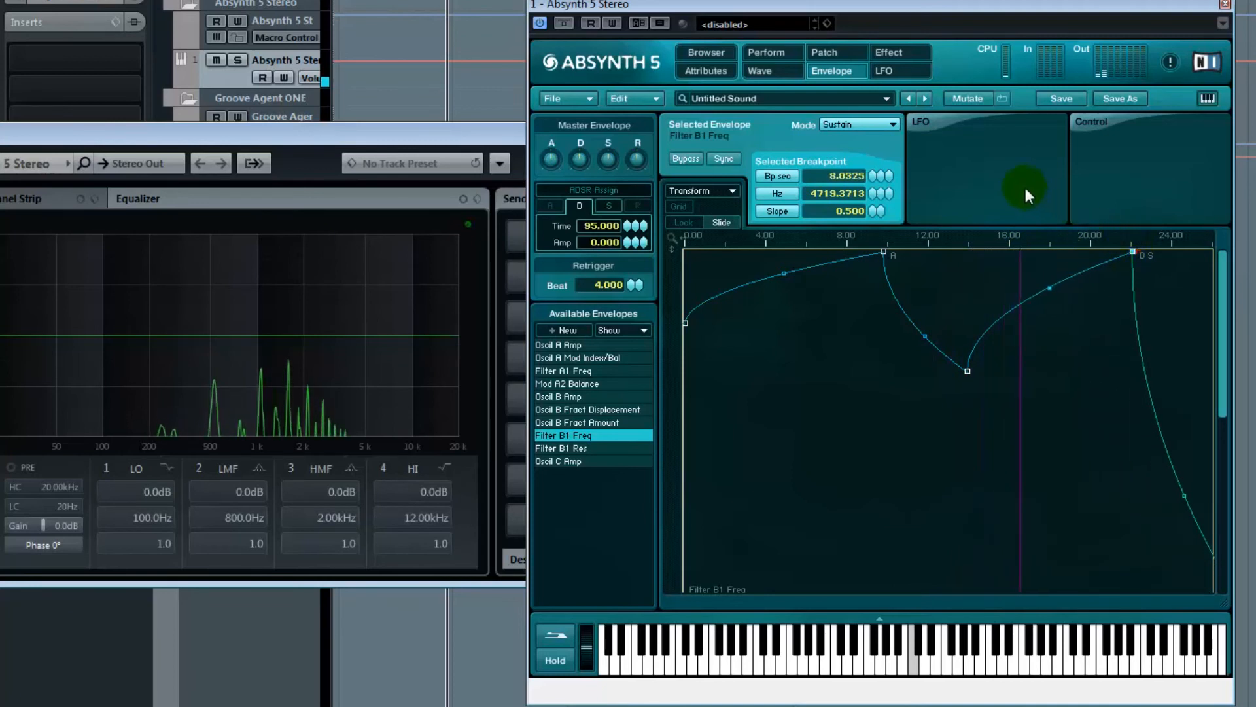
Enable the Filter B1 Freq envelope's sine LFO and set its depth to 11 on the dip and second-peak breakpoints.
left_click_drag(956, 427, 1137, 265)
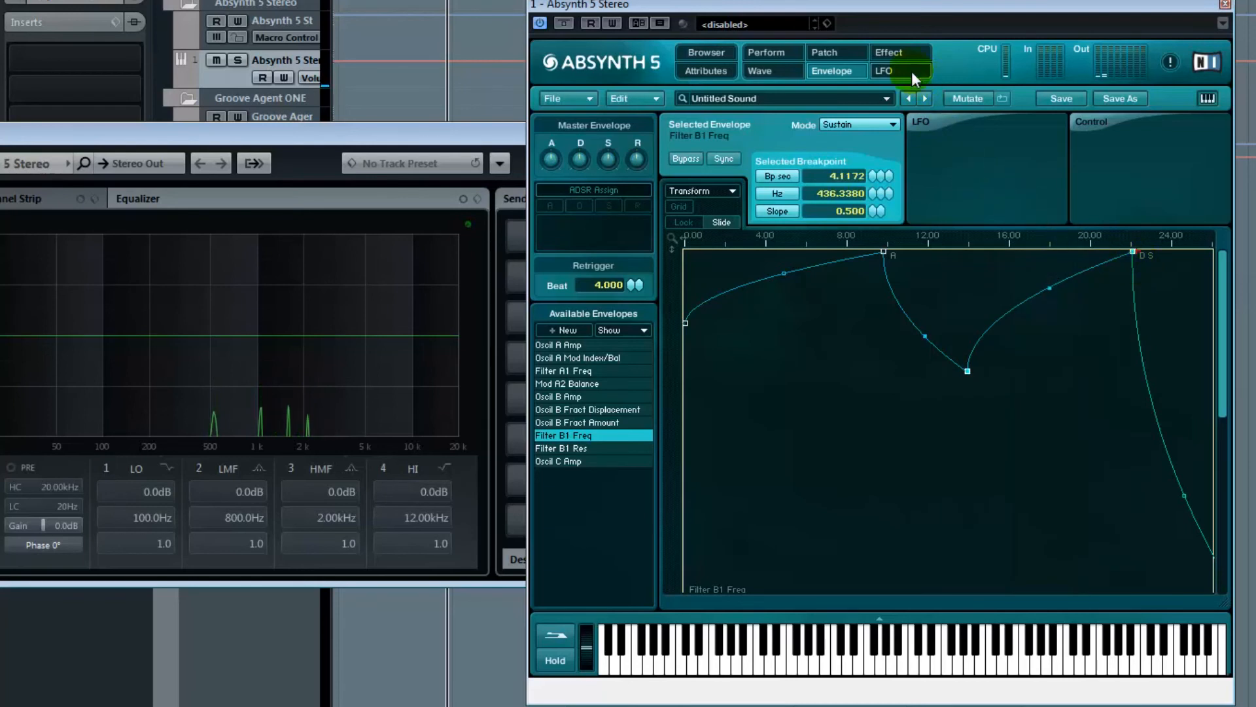
left_click(936, 124)
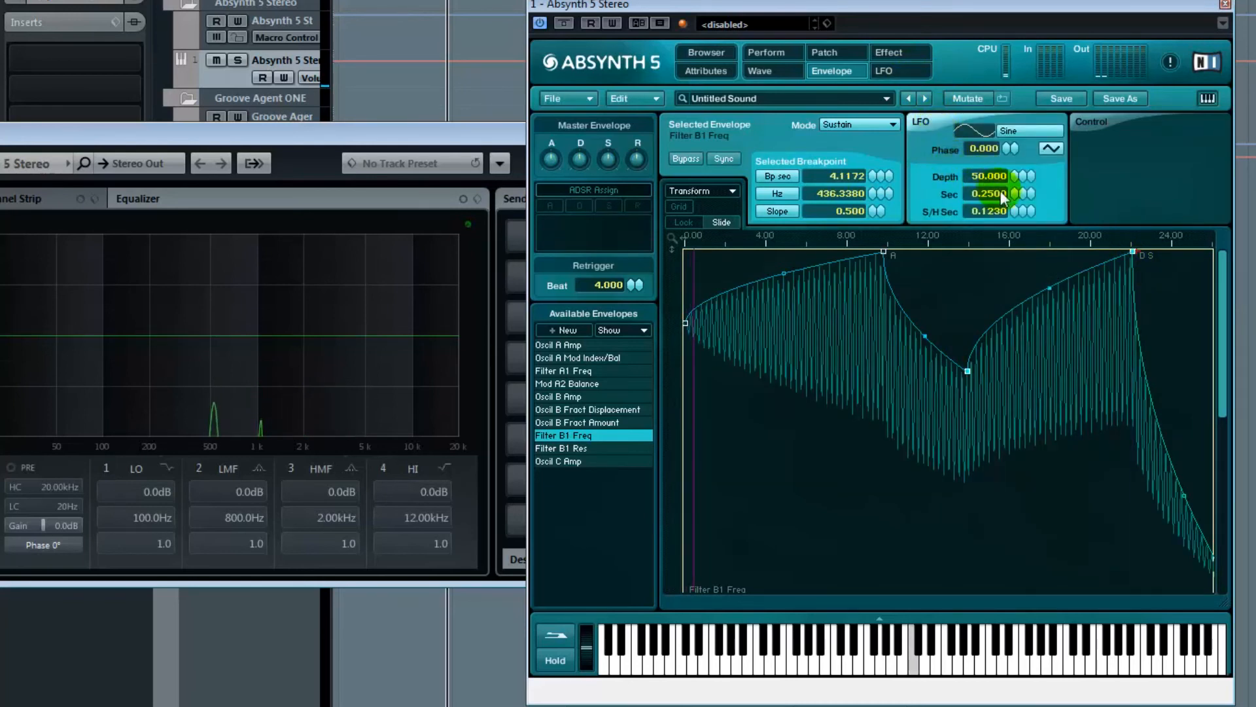
left_click_drag(1016, 178, 1026, 214)
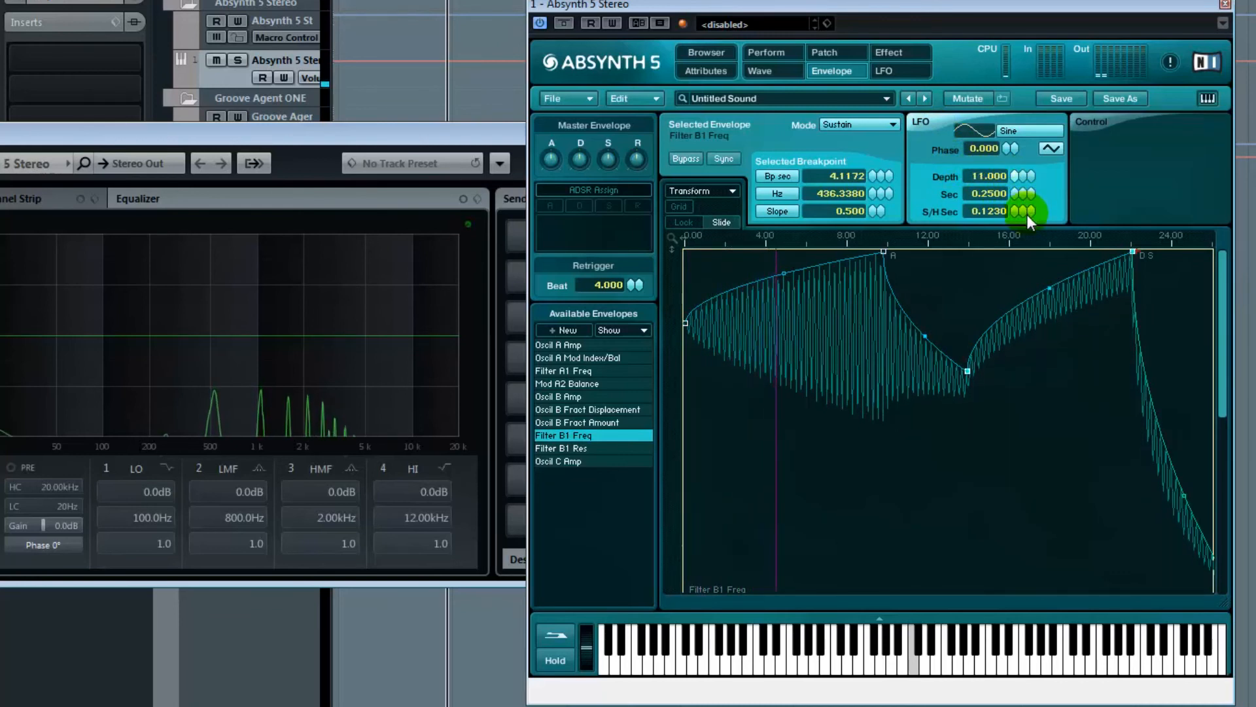
Set the LFO depth to 0 on the Filter B1 Freq envelope's first-peak and dip breakpoints.
left_click(895, 499)
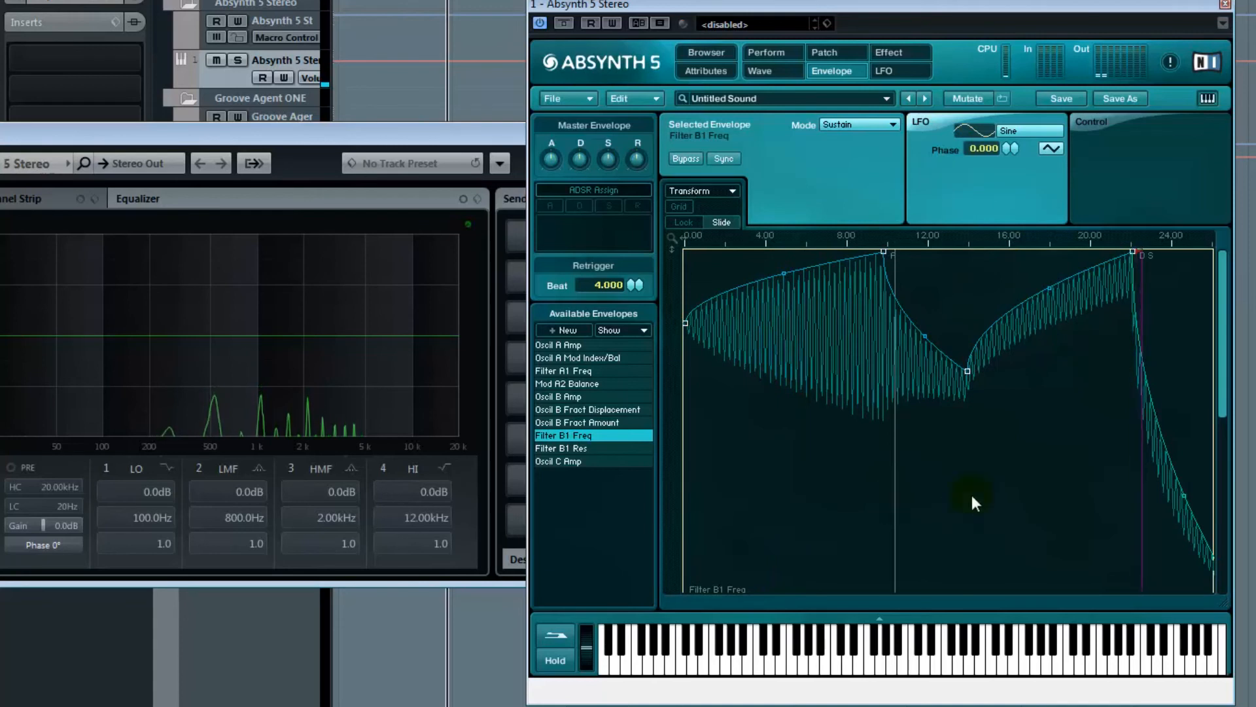
left_click_drag(972, 495, 715, 281)
left_click(1026, 147)
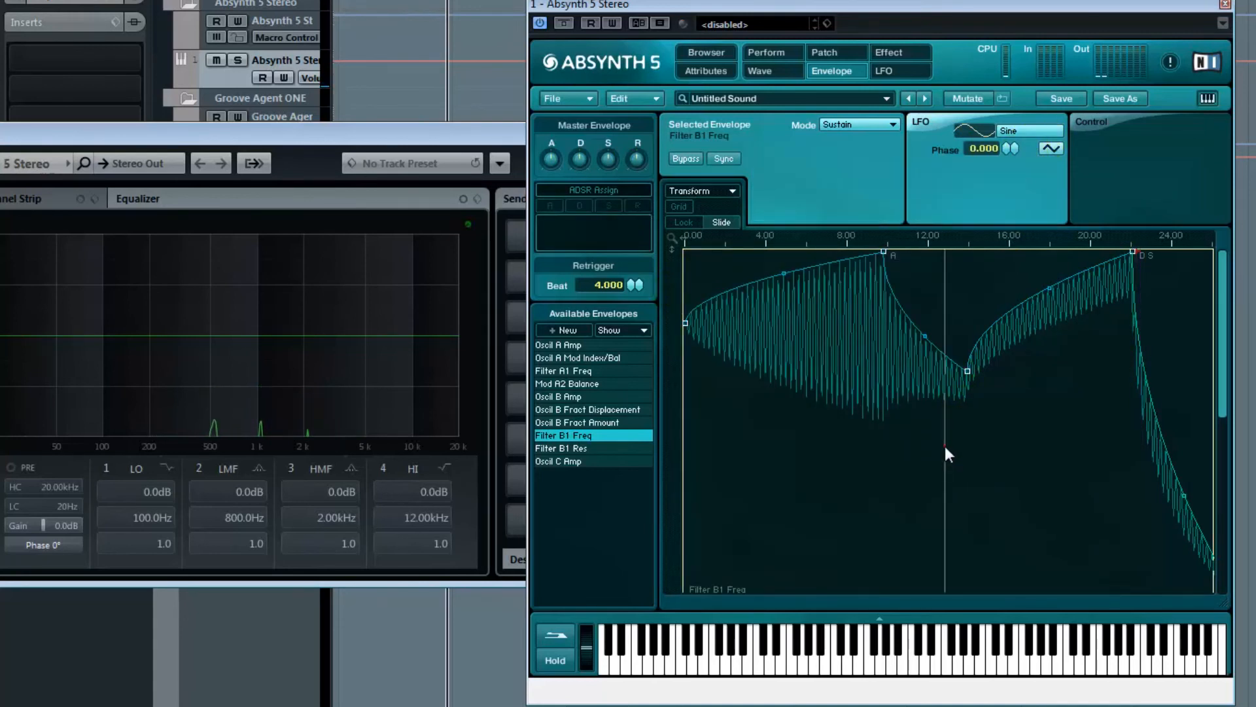
left_click_drag(945, 448, 682, 401)
left_click(735, 358)
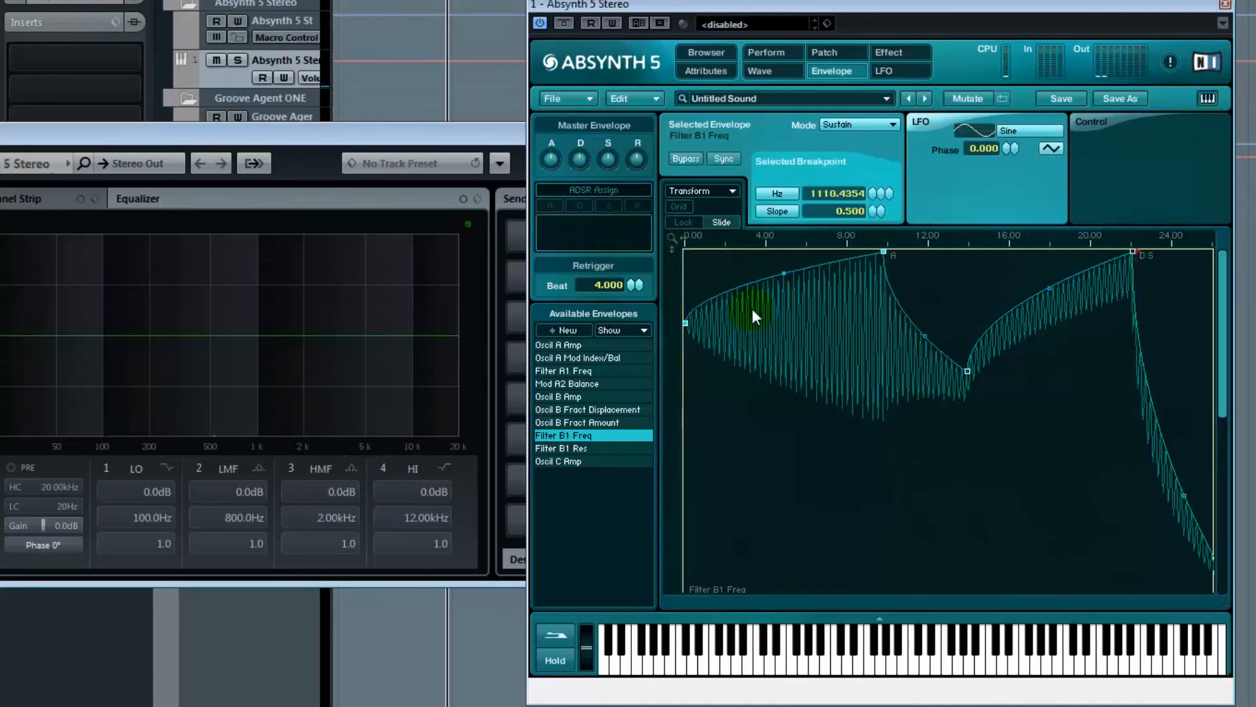
mouse_move(843, 466)
left_mouse_down()
mouse_move(928, 422)
mouse_move(967, 419)
left_mouse_up()
left_click(1023, 182)
left_click_drag(1023, 186, 1025, 254)
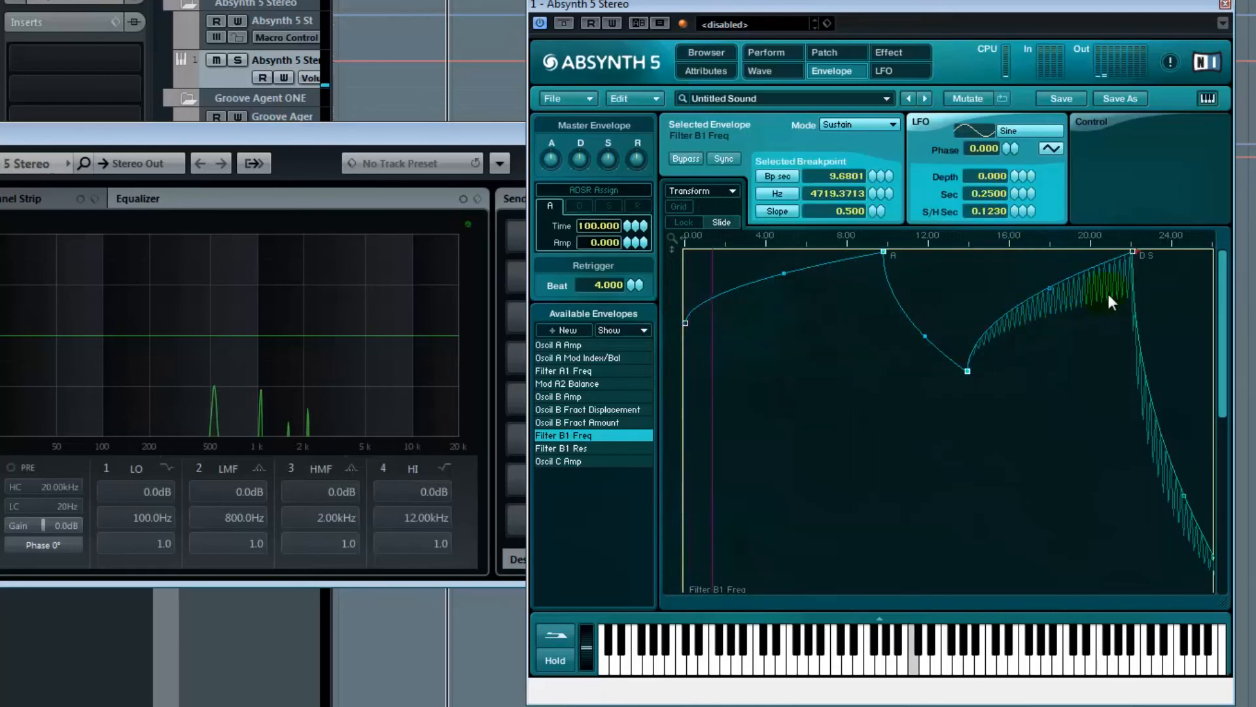
Move the Filter B1 Freq envelope's first peak earlier, to 3.4695 seconds at 4633.7203 Hz.
left_click(989, 212)
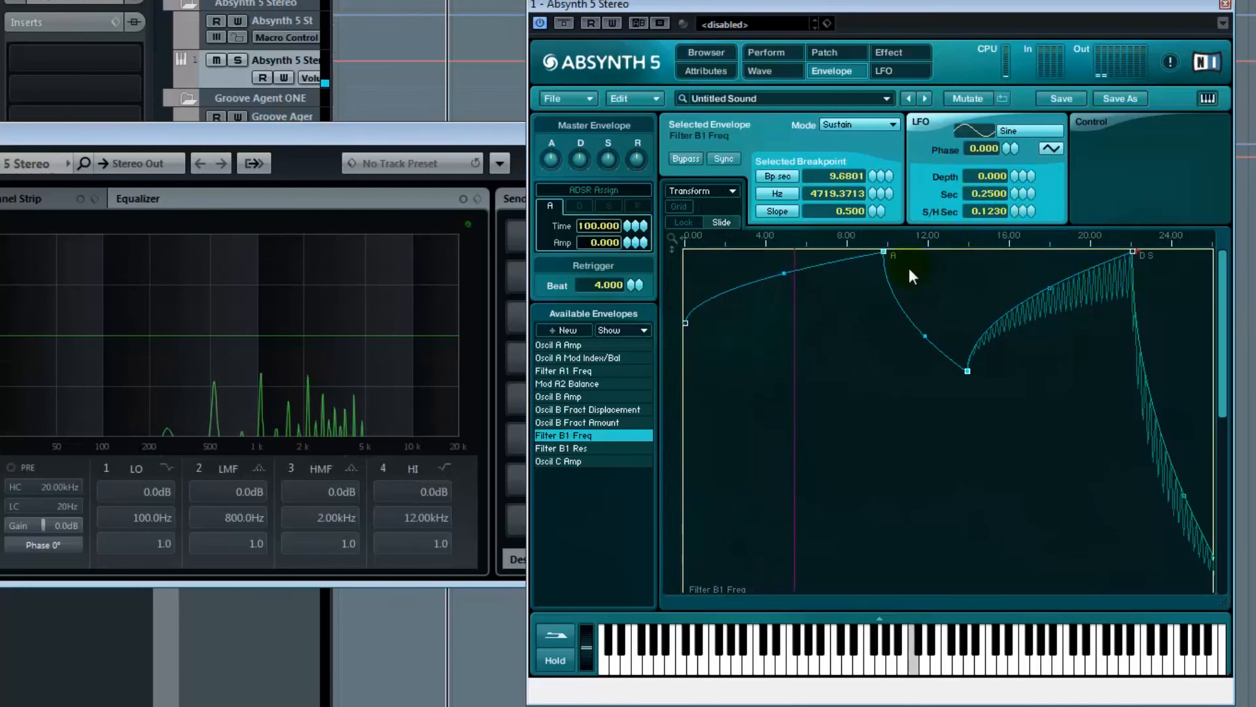
left_click_drag(882, 251, 800, 246)
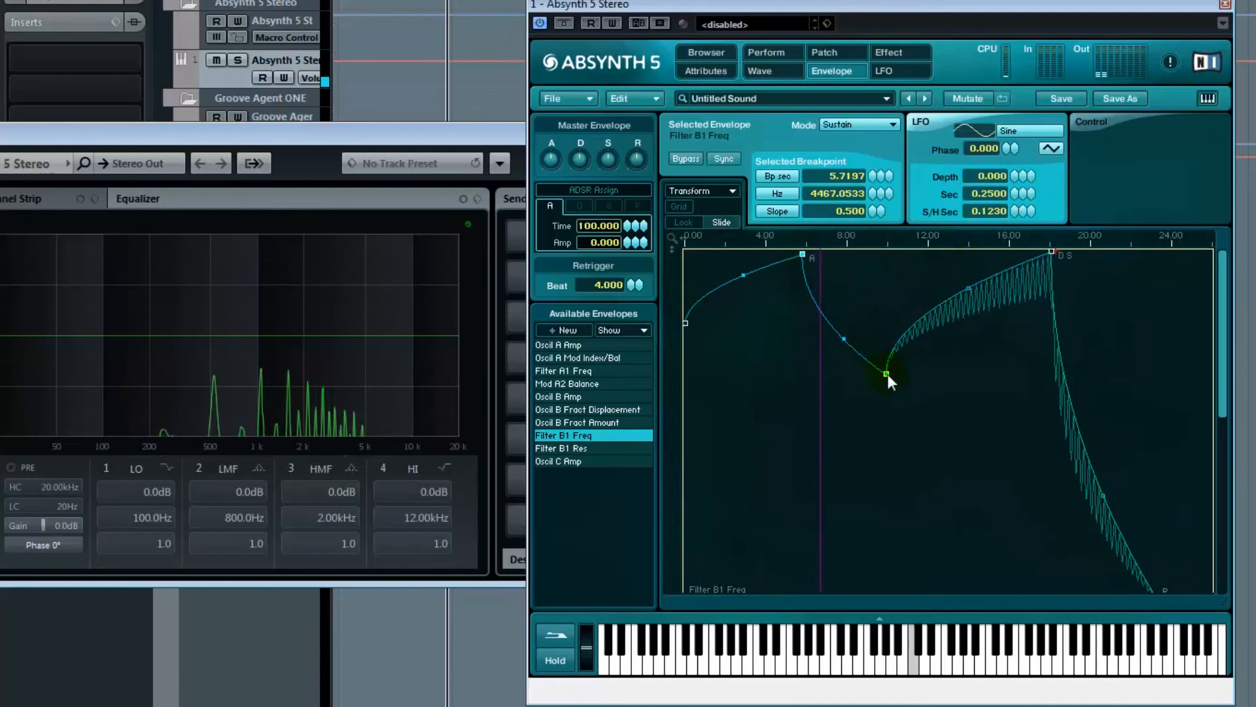
left_click_drag(885, 375, 838, 372)
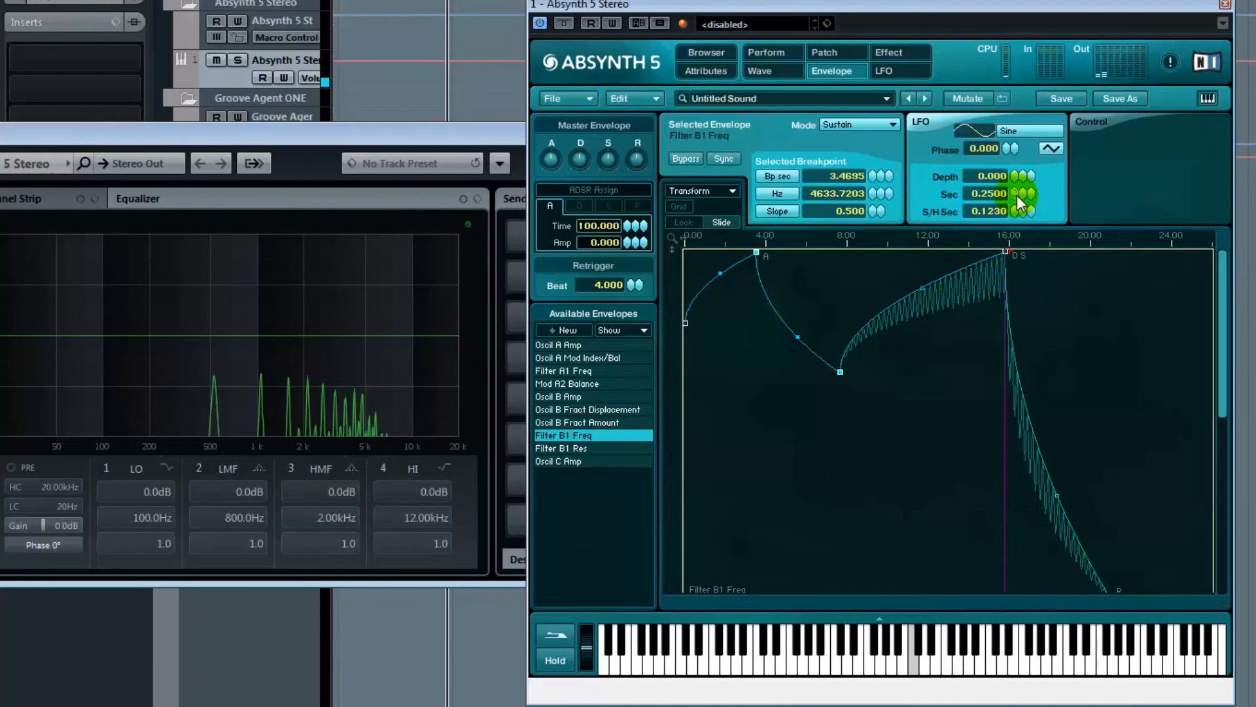
Set the Filter B1 Freq envelope's LFO time to 1.3661 seconds on the first-peak breakpoint and 0.4353 seconds on the second peak.
left_click_drag(1015, 195, 1032, 114)
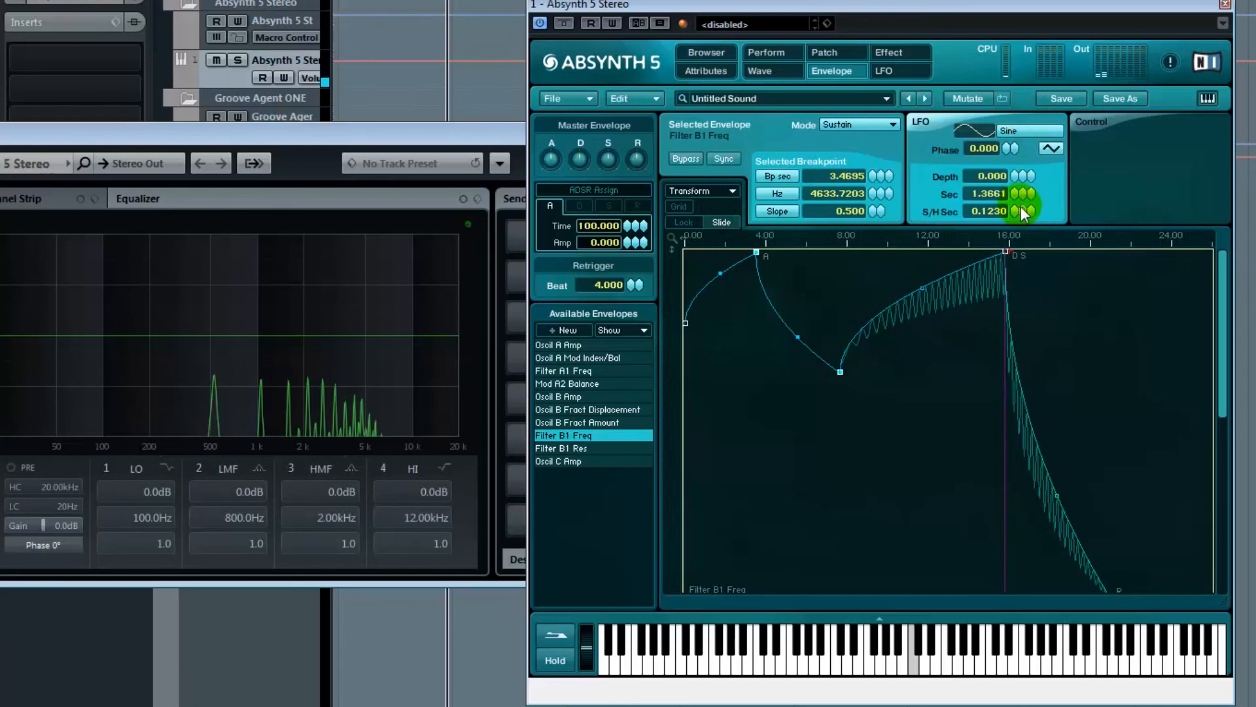
left_click_drag(1015, 209, 1029, 158)
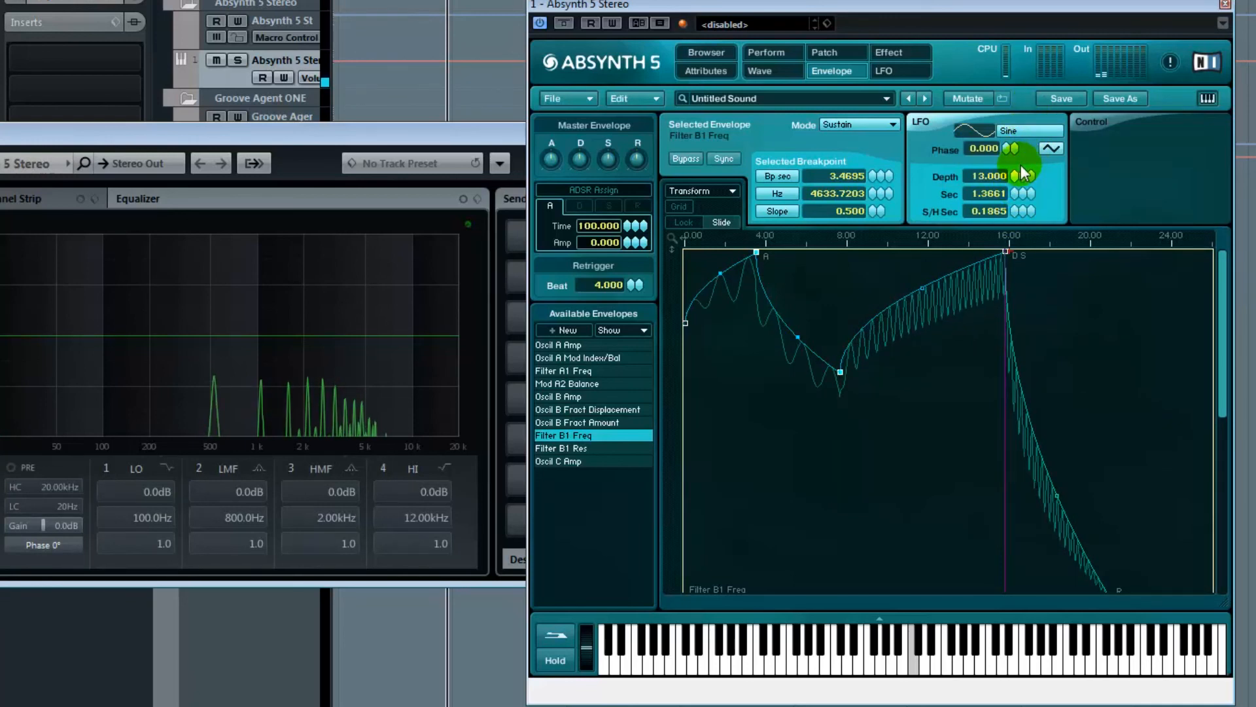
left_click(850, 374)
left_click_drag(920, 344, 1003, 261)
left_click(1005, 265)
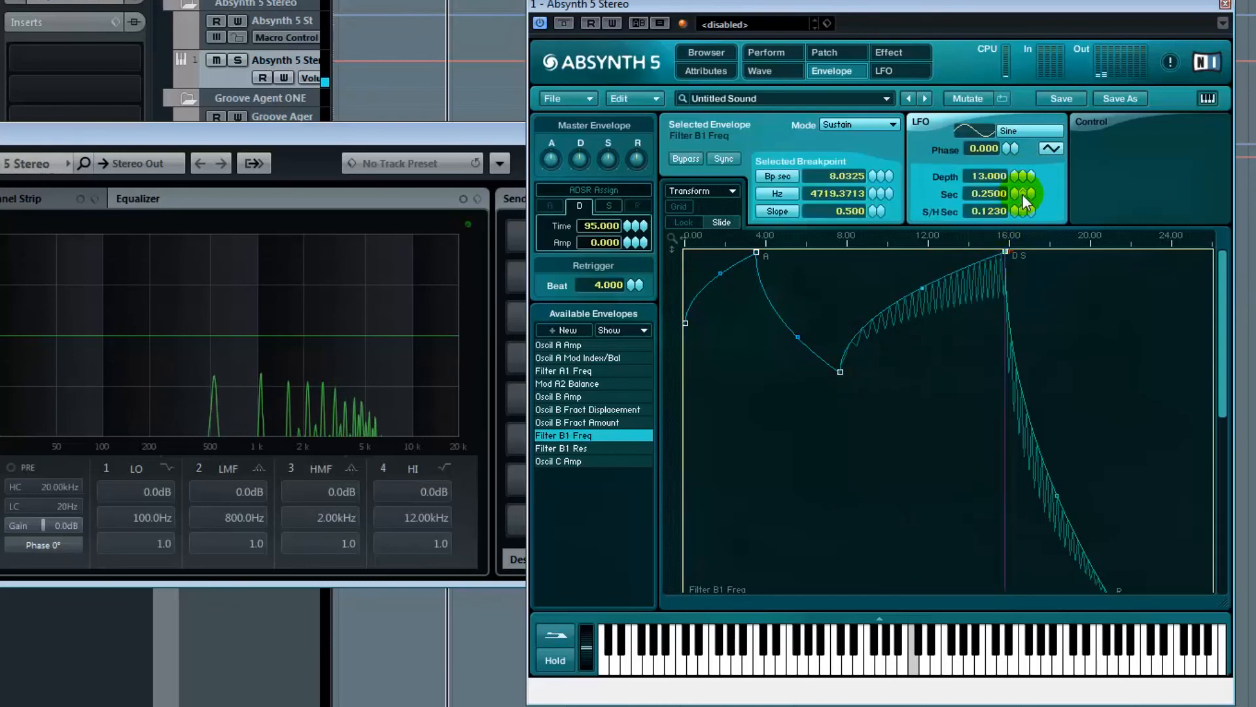
left_click_drag(1024, 196, 1057, 46)
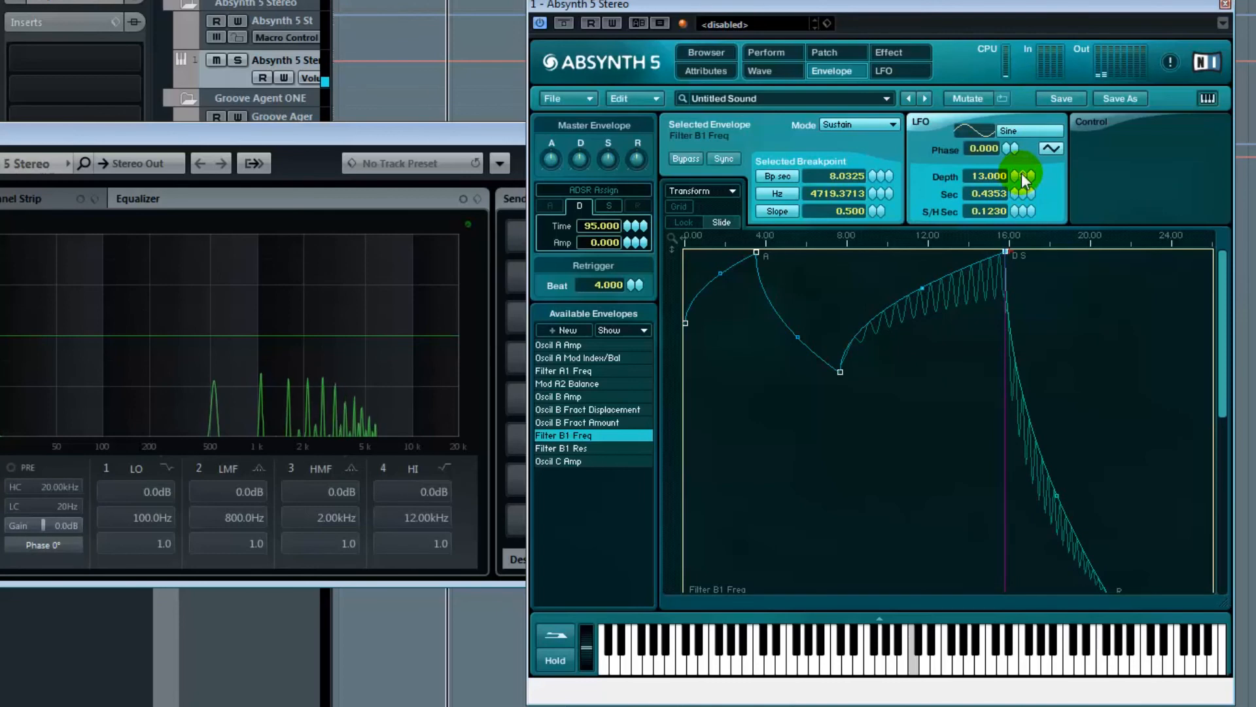
Turn channel A's oscillator, filter and ring modulator back on in the patch so both channels sound together.
left_click(818, 54)
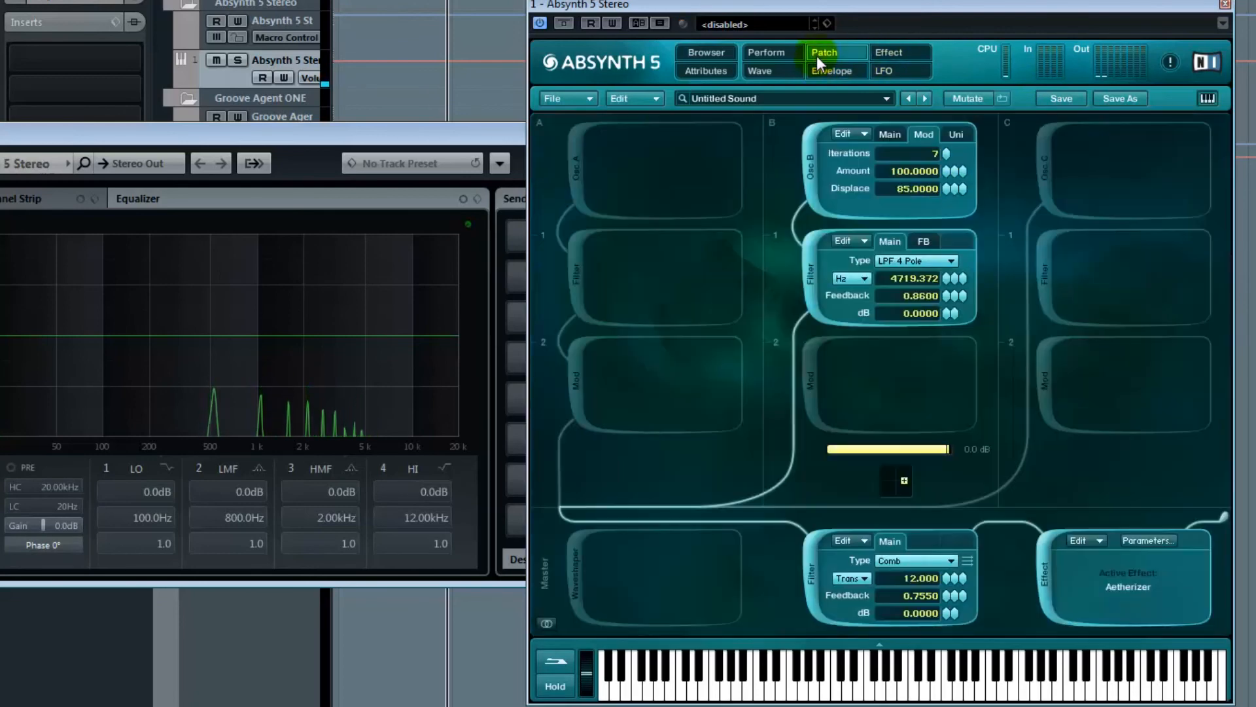
left_click(578, 162)
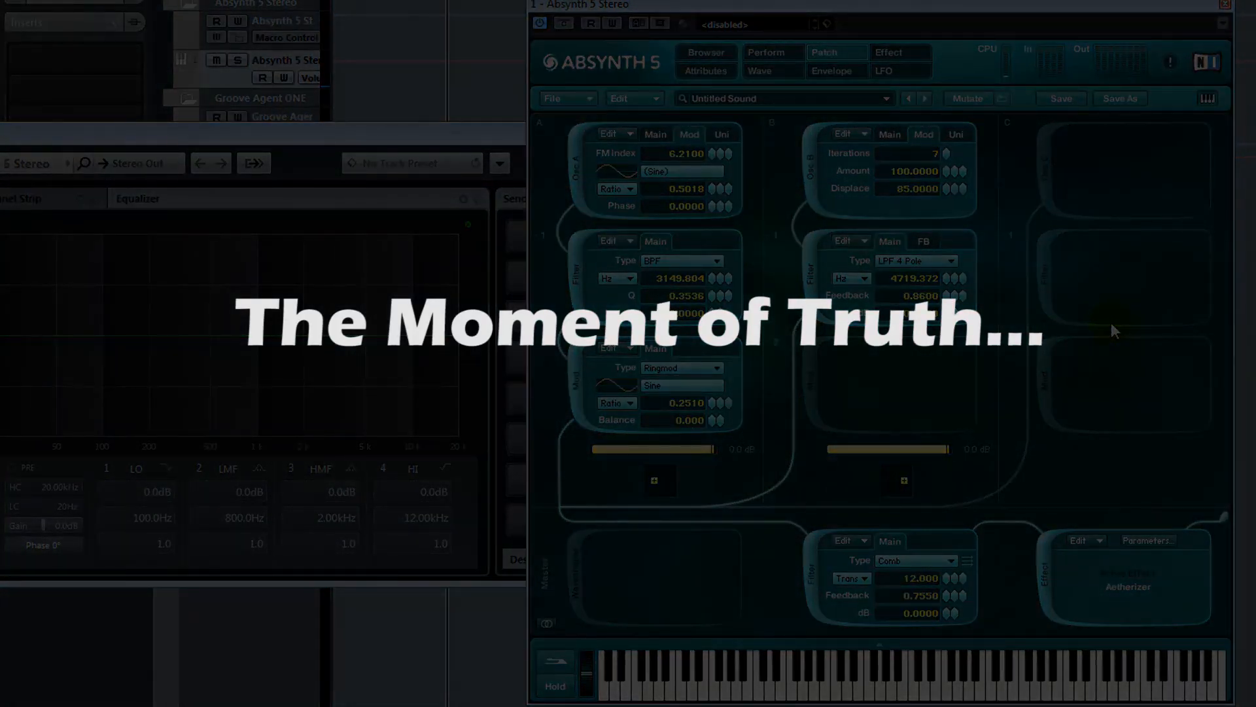
left_click(165, 134)
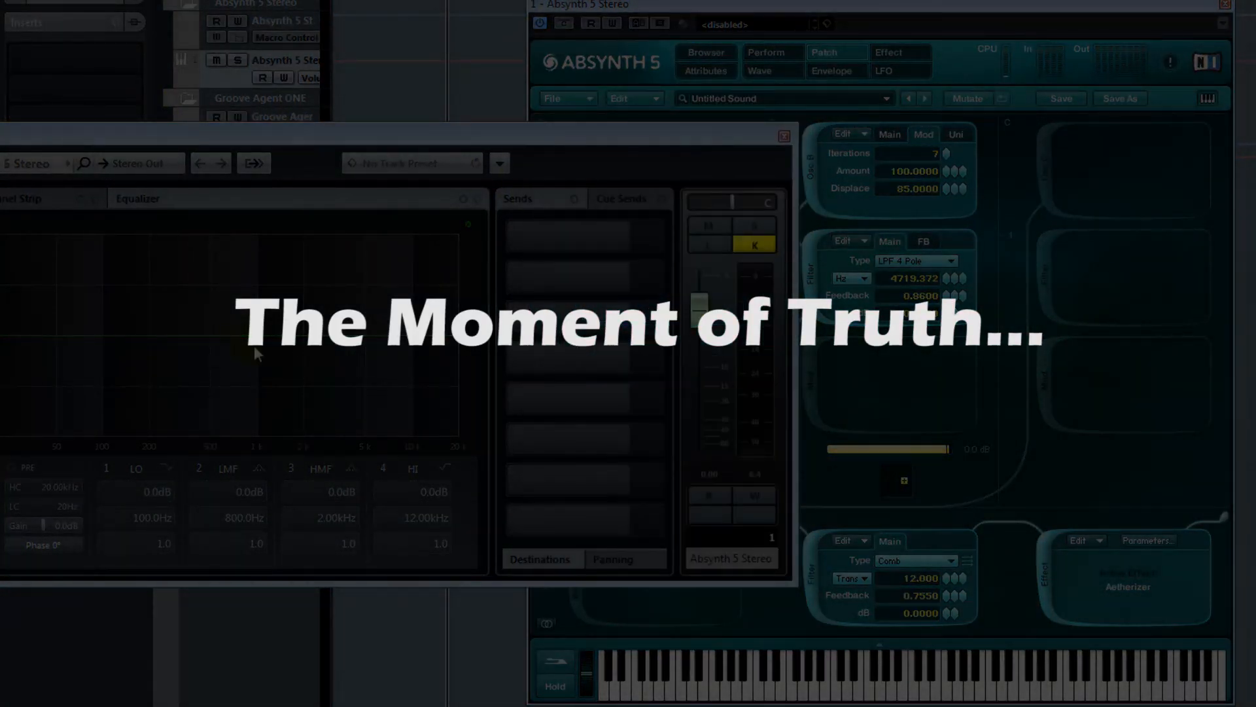
left_click(727, 29)
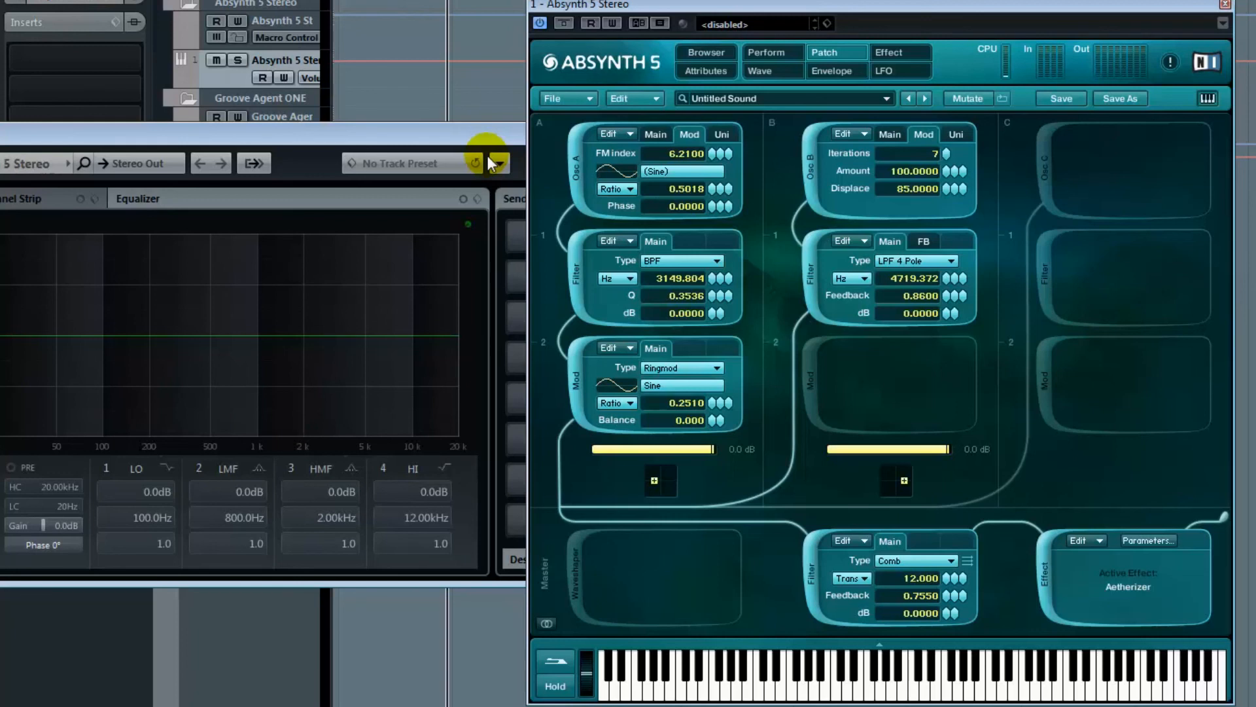
View the Filter B1 Res envelope and return to the patch overview.
left_click(653, 170)
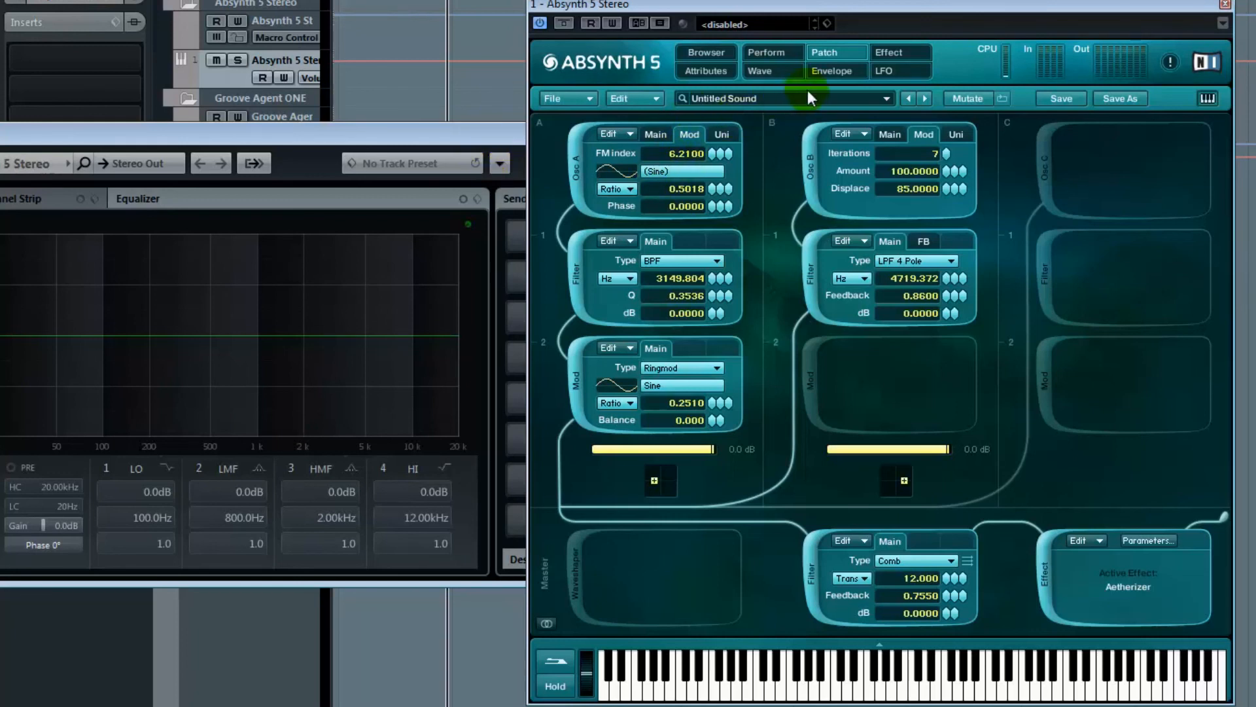
left_click(829, 68)
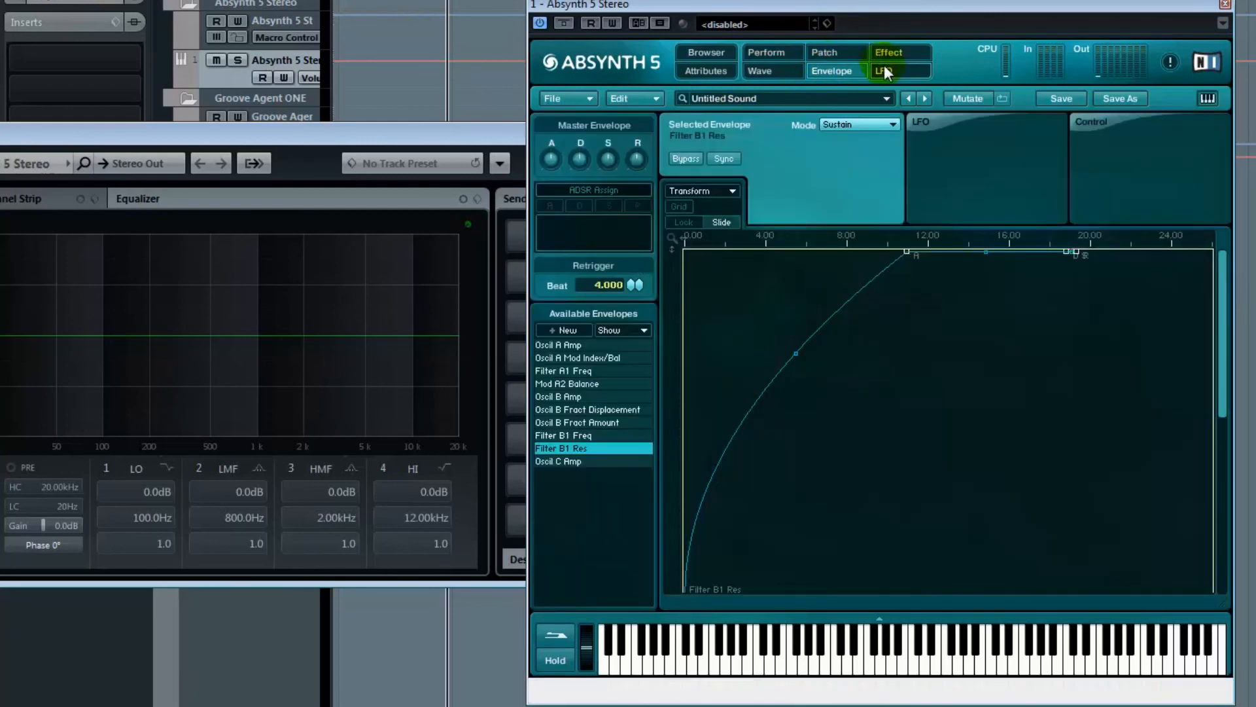
left_click(823, 53)
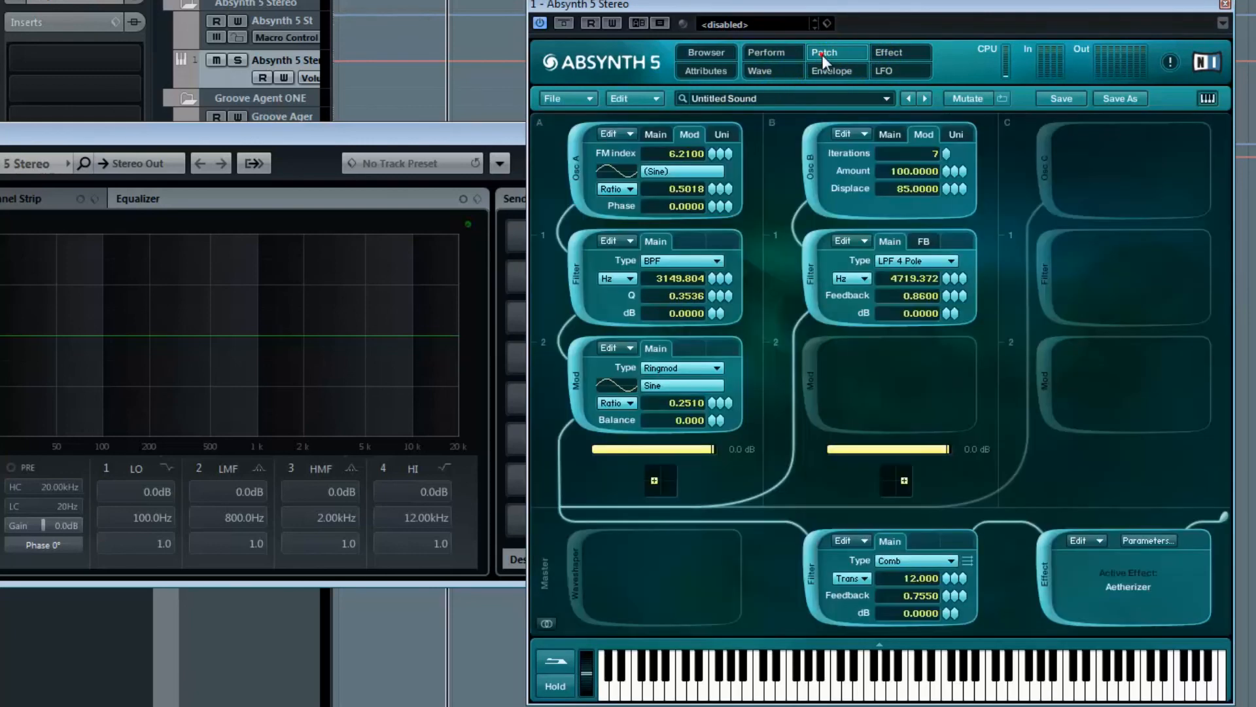